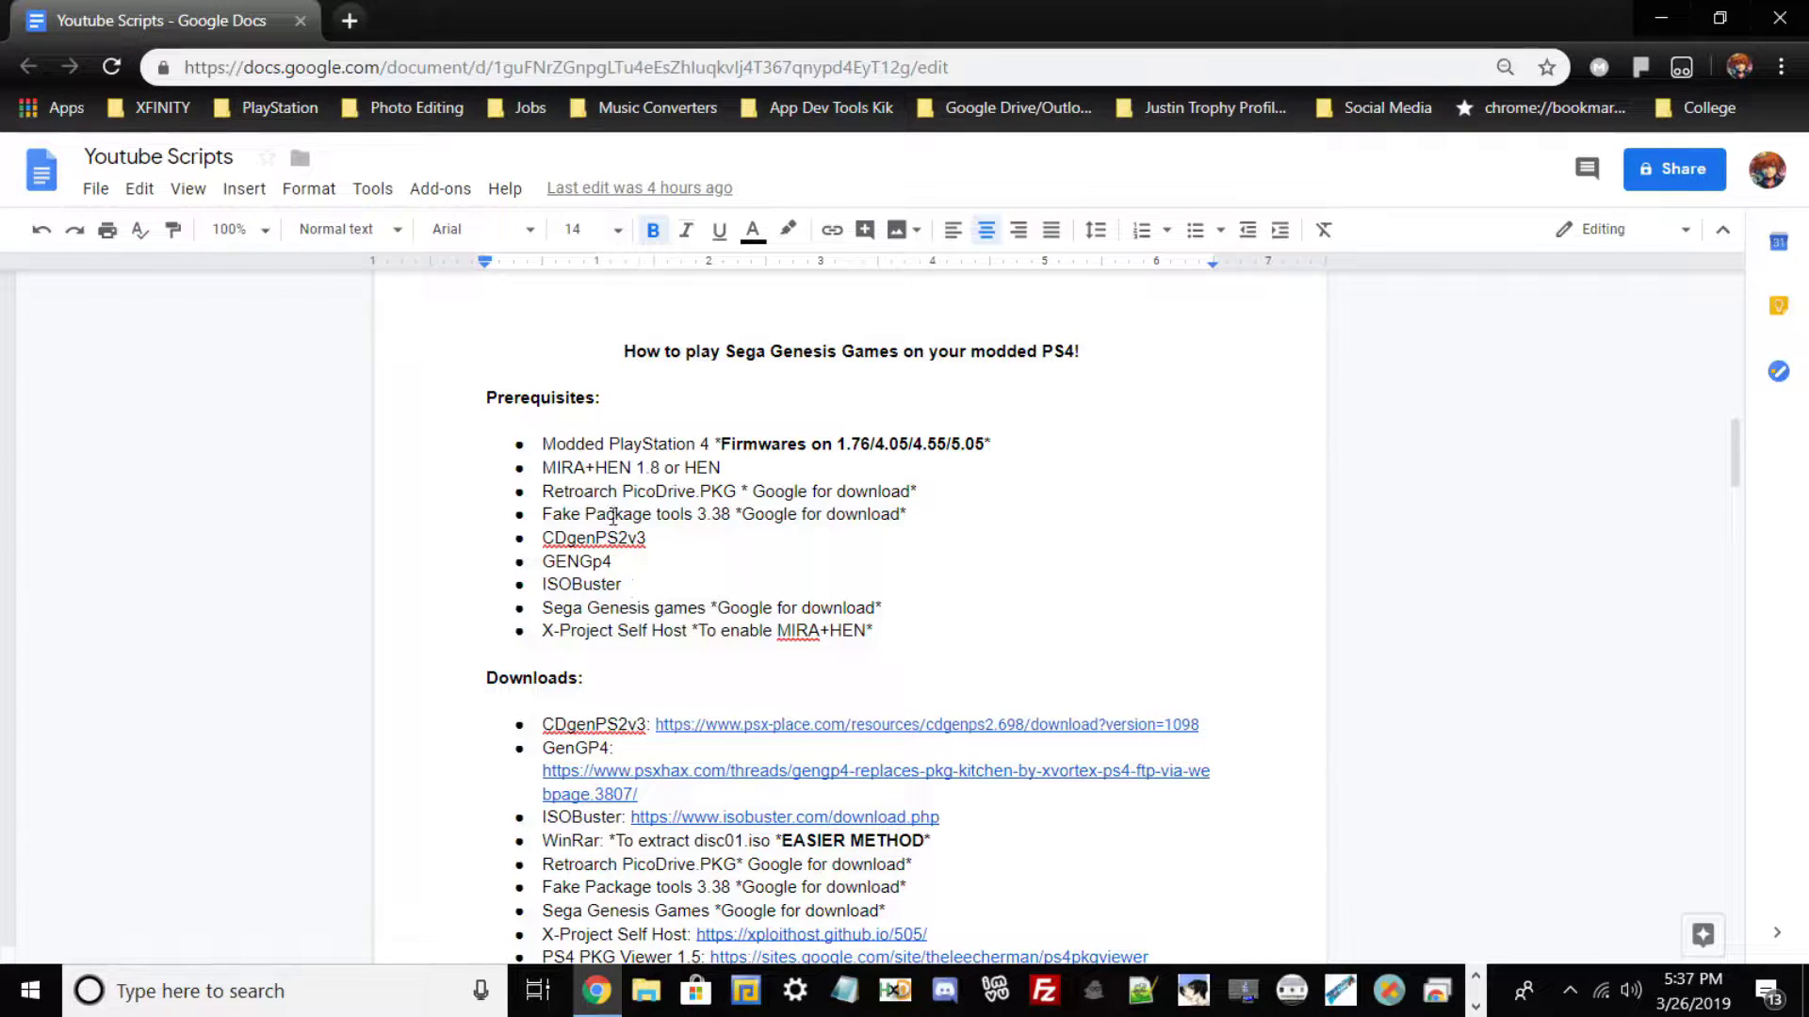
Scroll through the guide's Downloads and Credits sections in the Google Doc.
scroll(731, 591, down, 3)
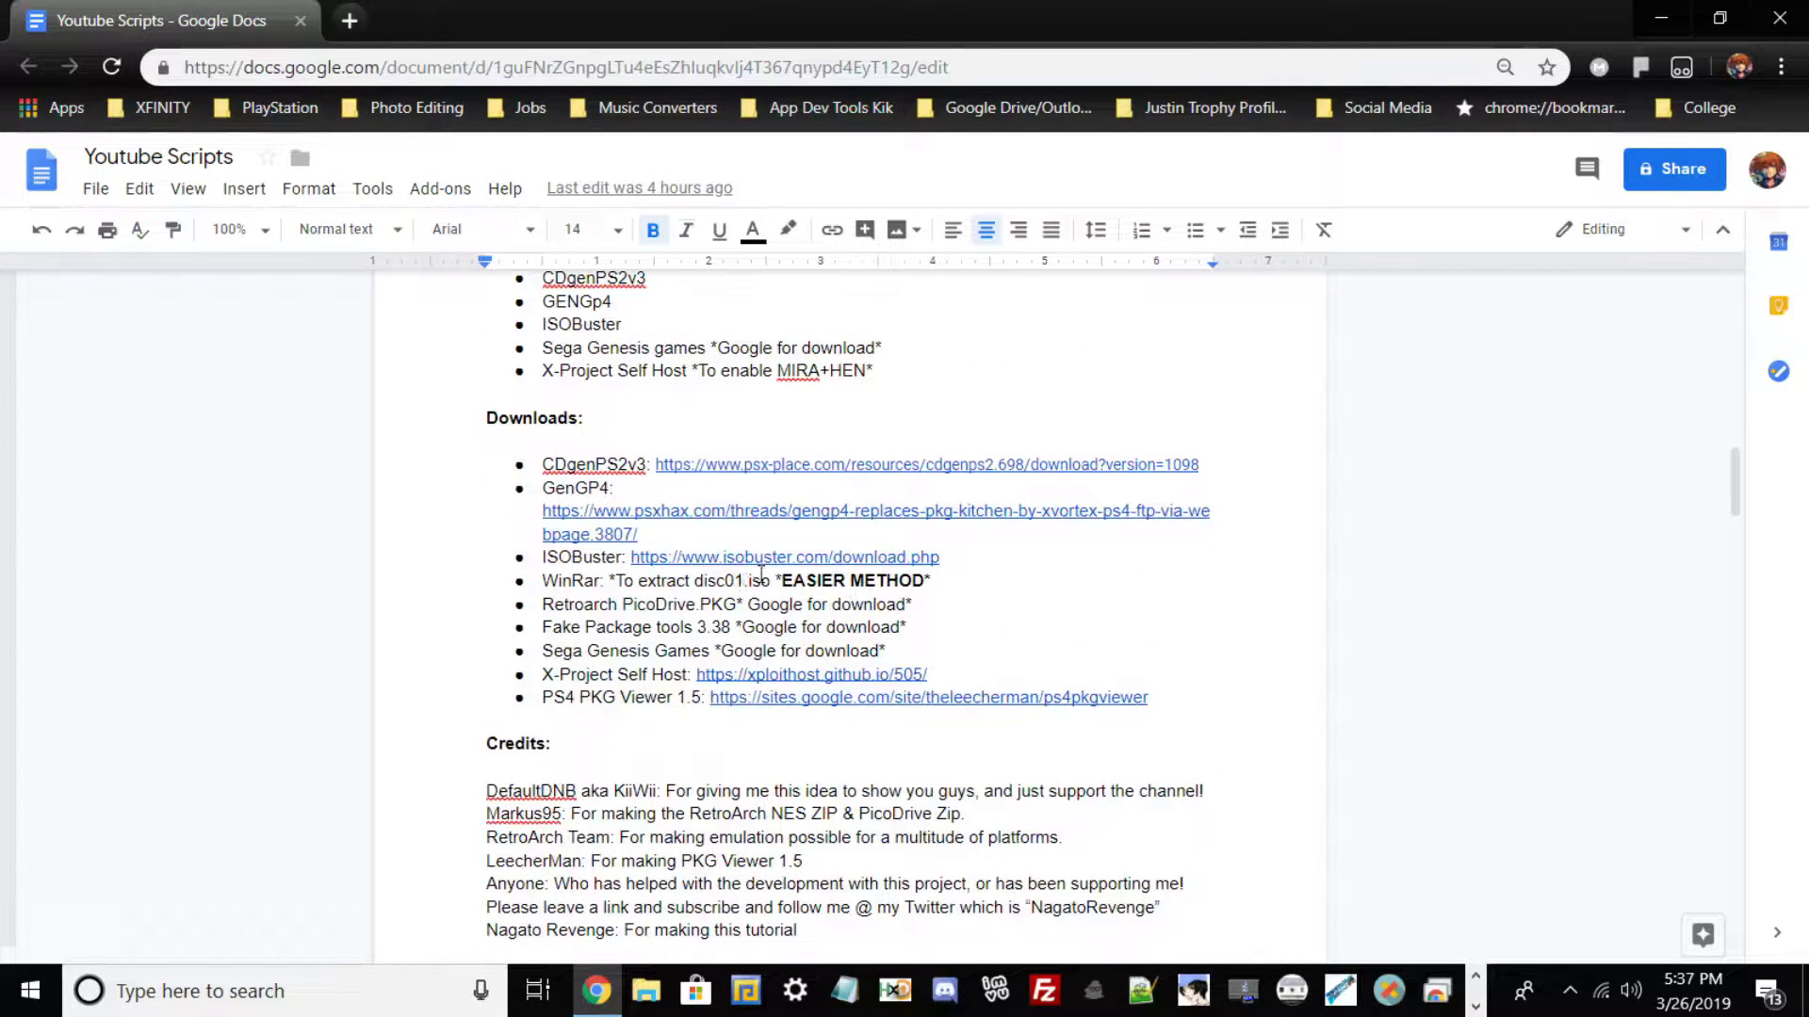
scroll(1006, 674, down, 2)
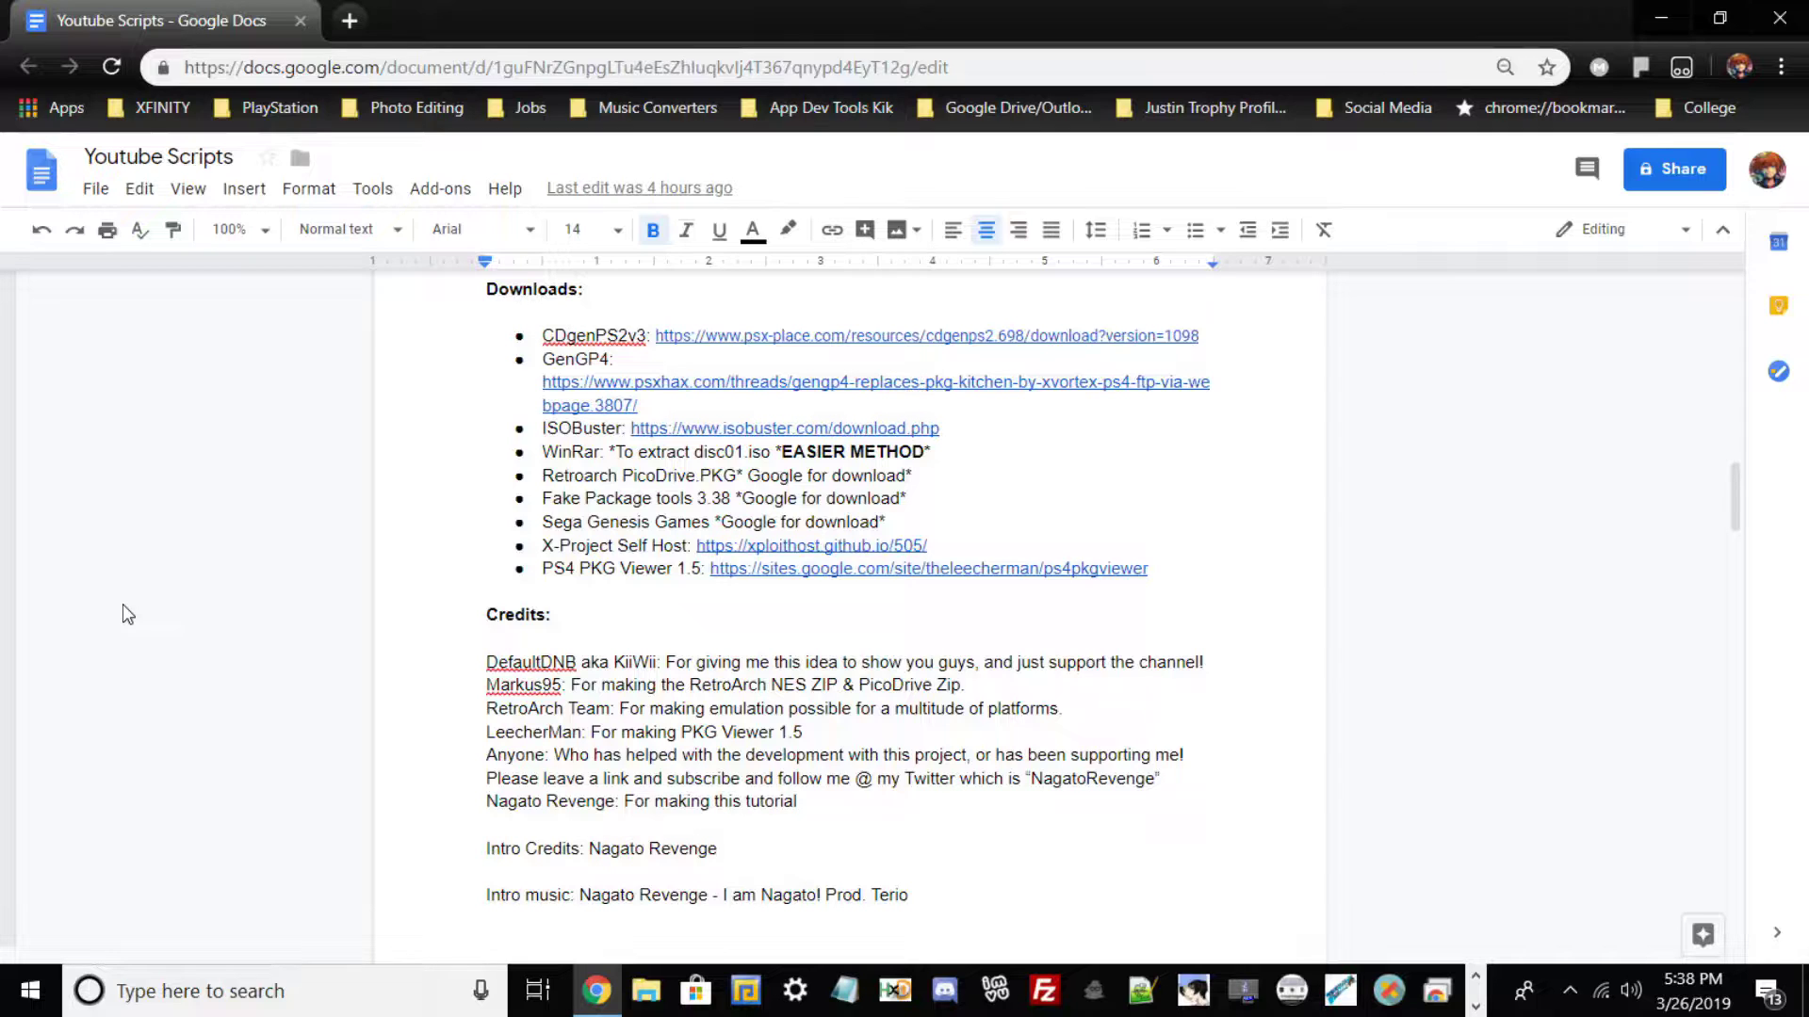
scroll(407, 577, up, 10)
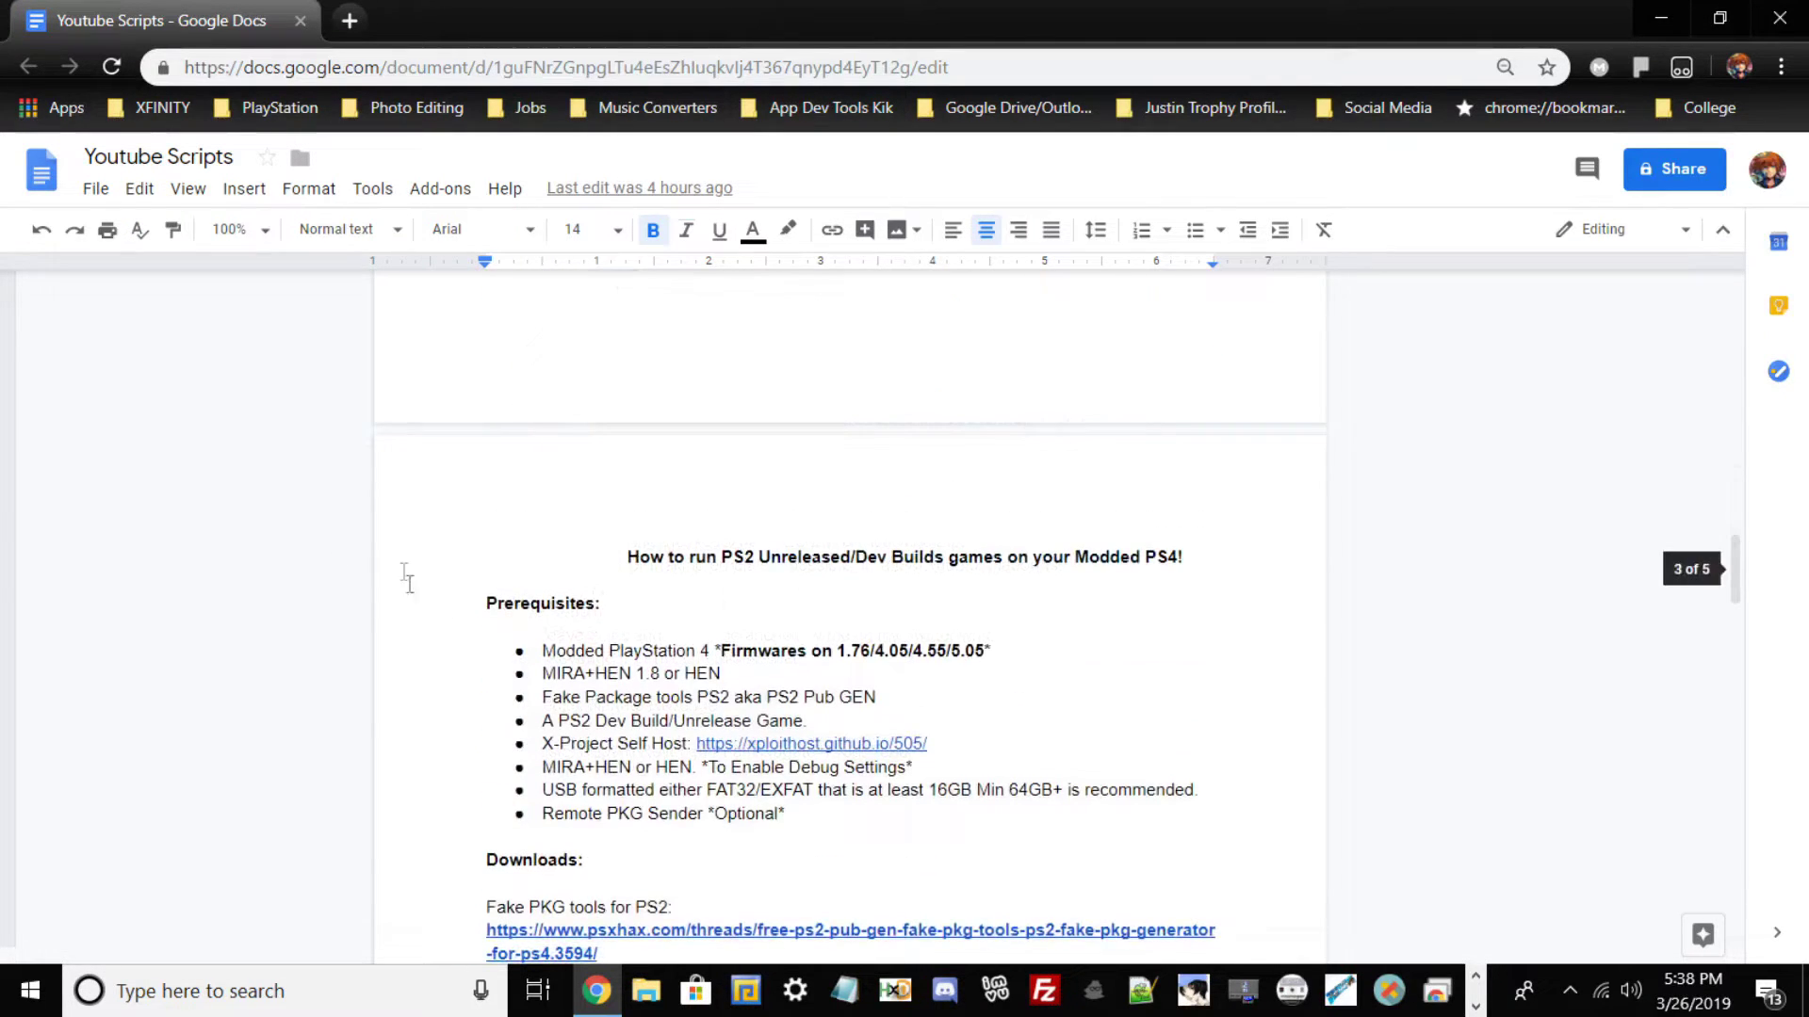
scroll(1106, 361, down, 11)
scroll(1106, 362, up, 4)
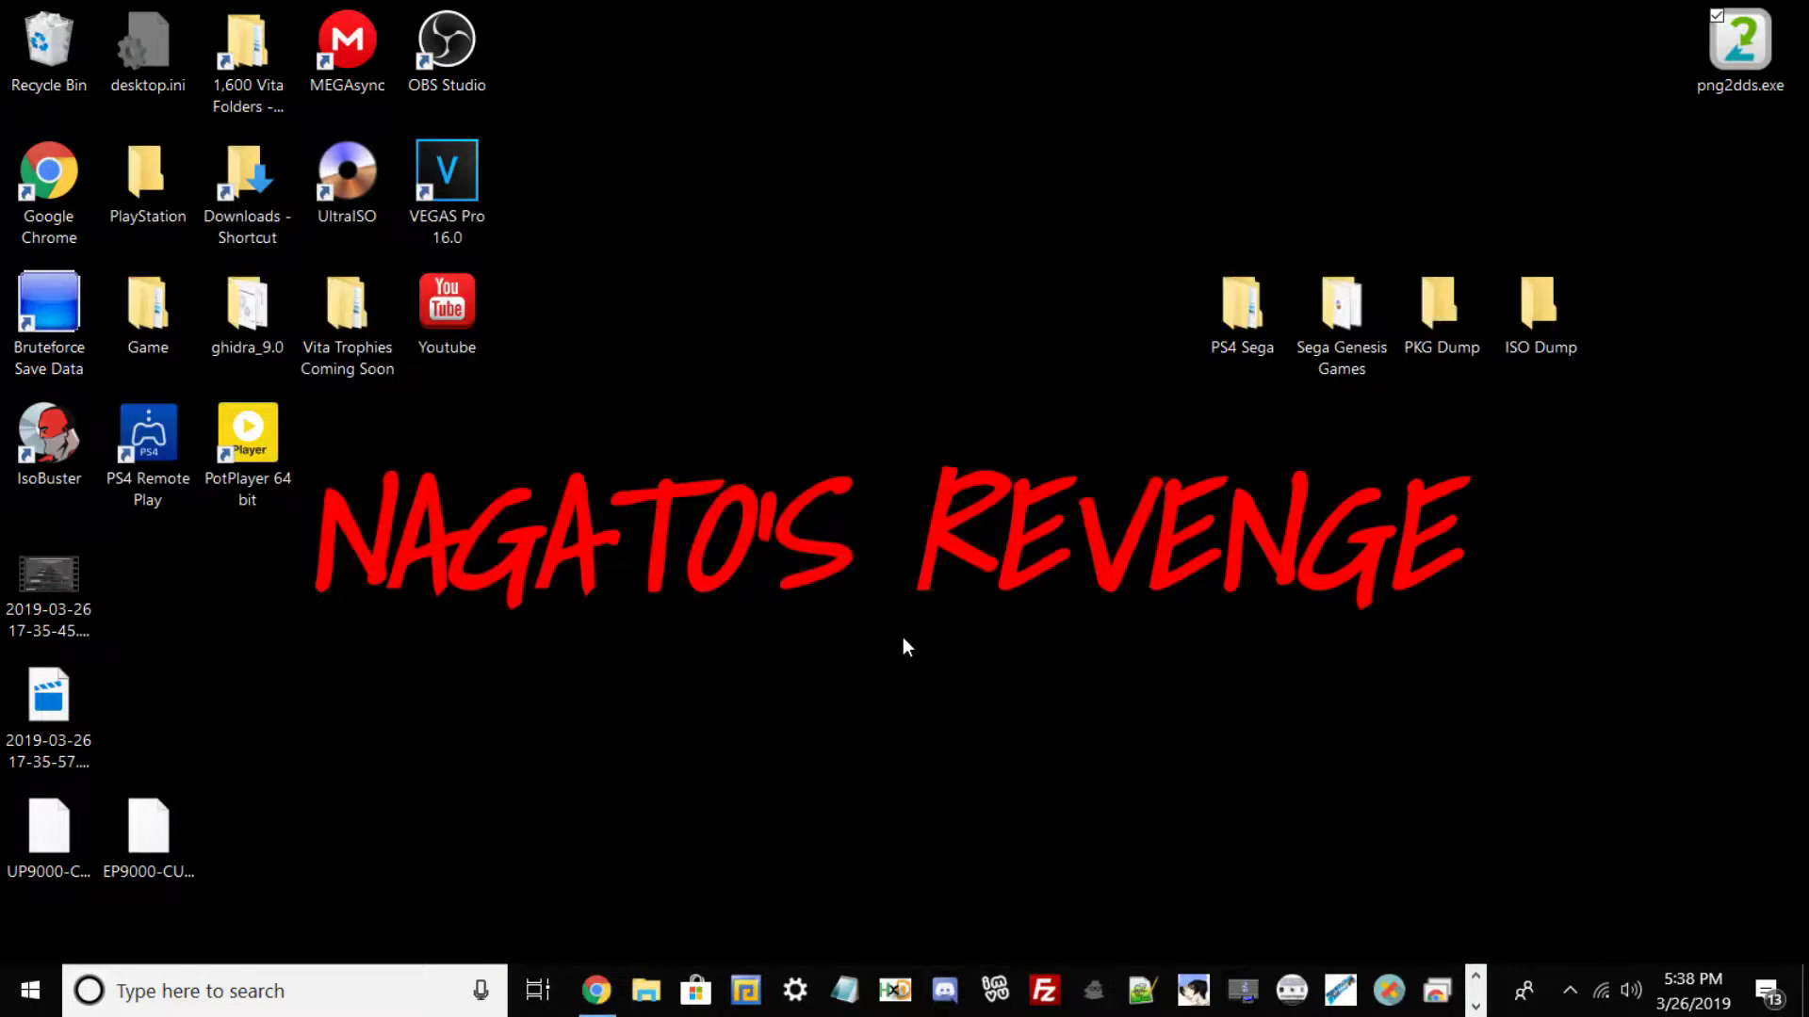
Move the four project folders toward the desktop centre and look over the Sega Genesis Games ROMs.
drag(1179, 269, 1151, 343)
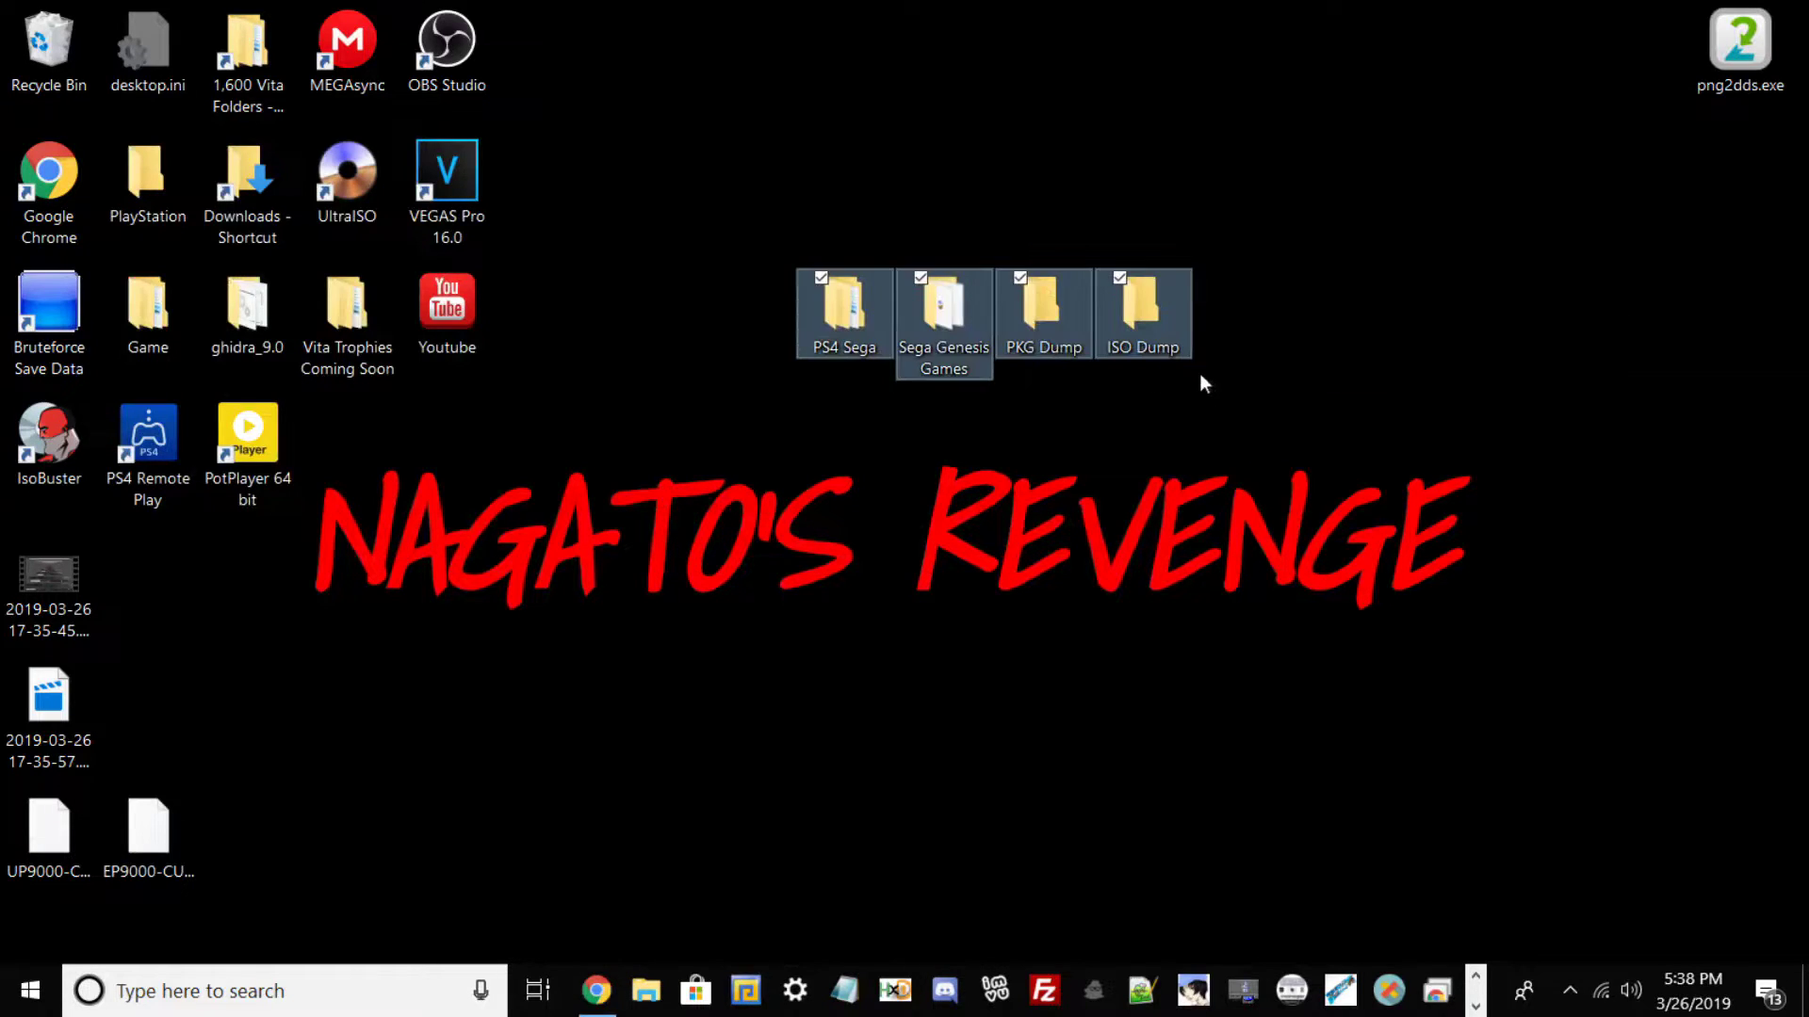
click(991, 422)
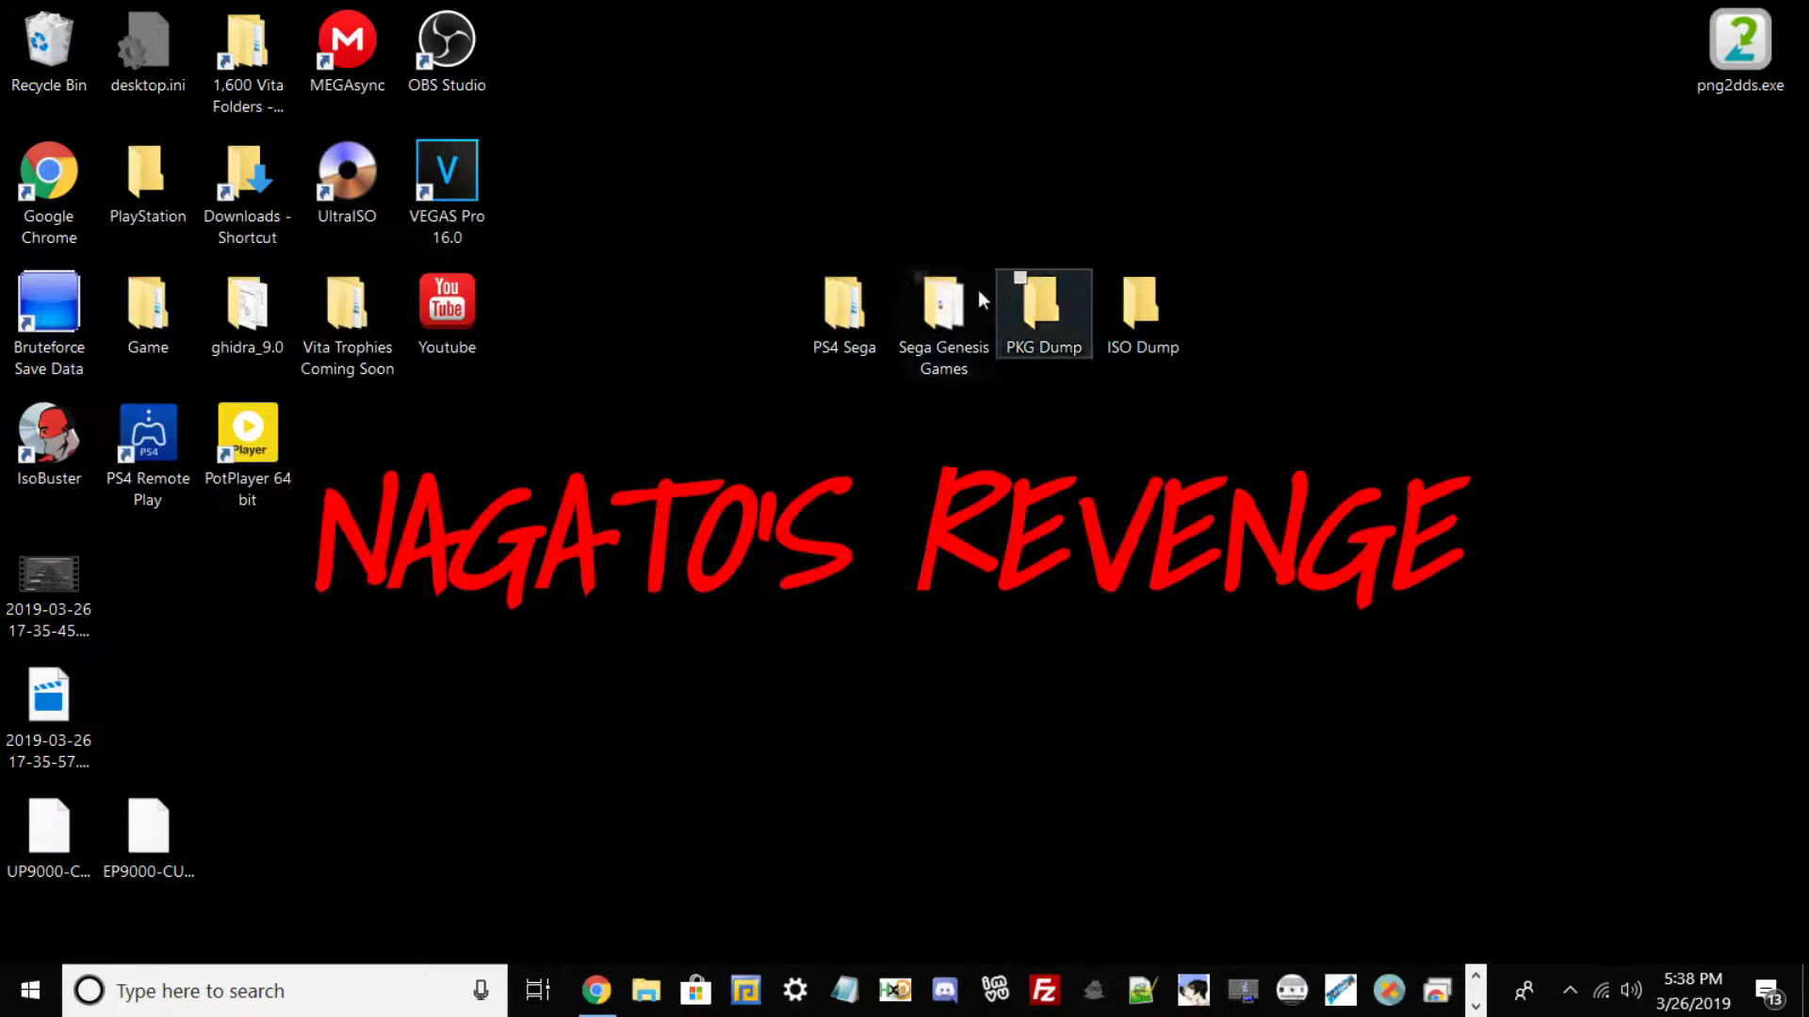
click(960, 341)
double_click(958, 339)
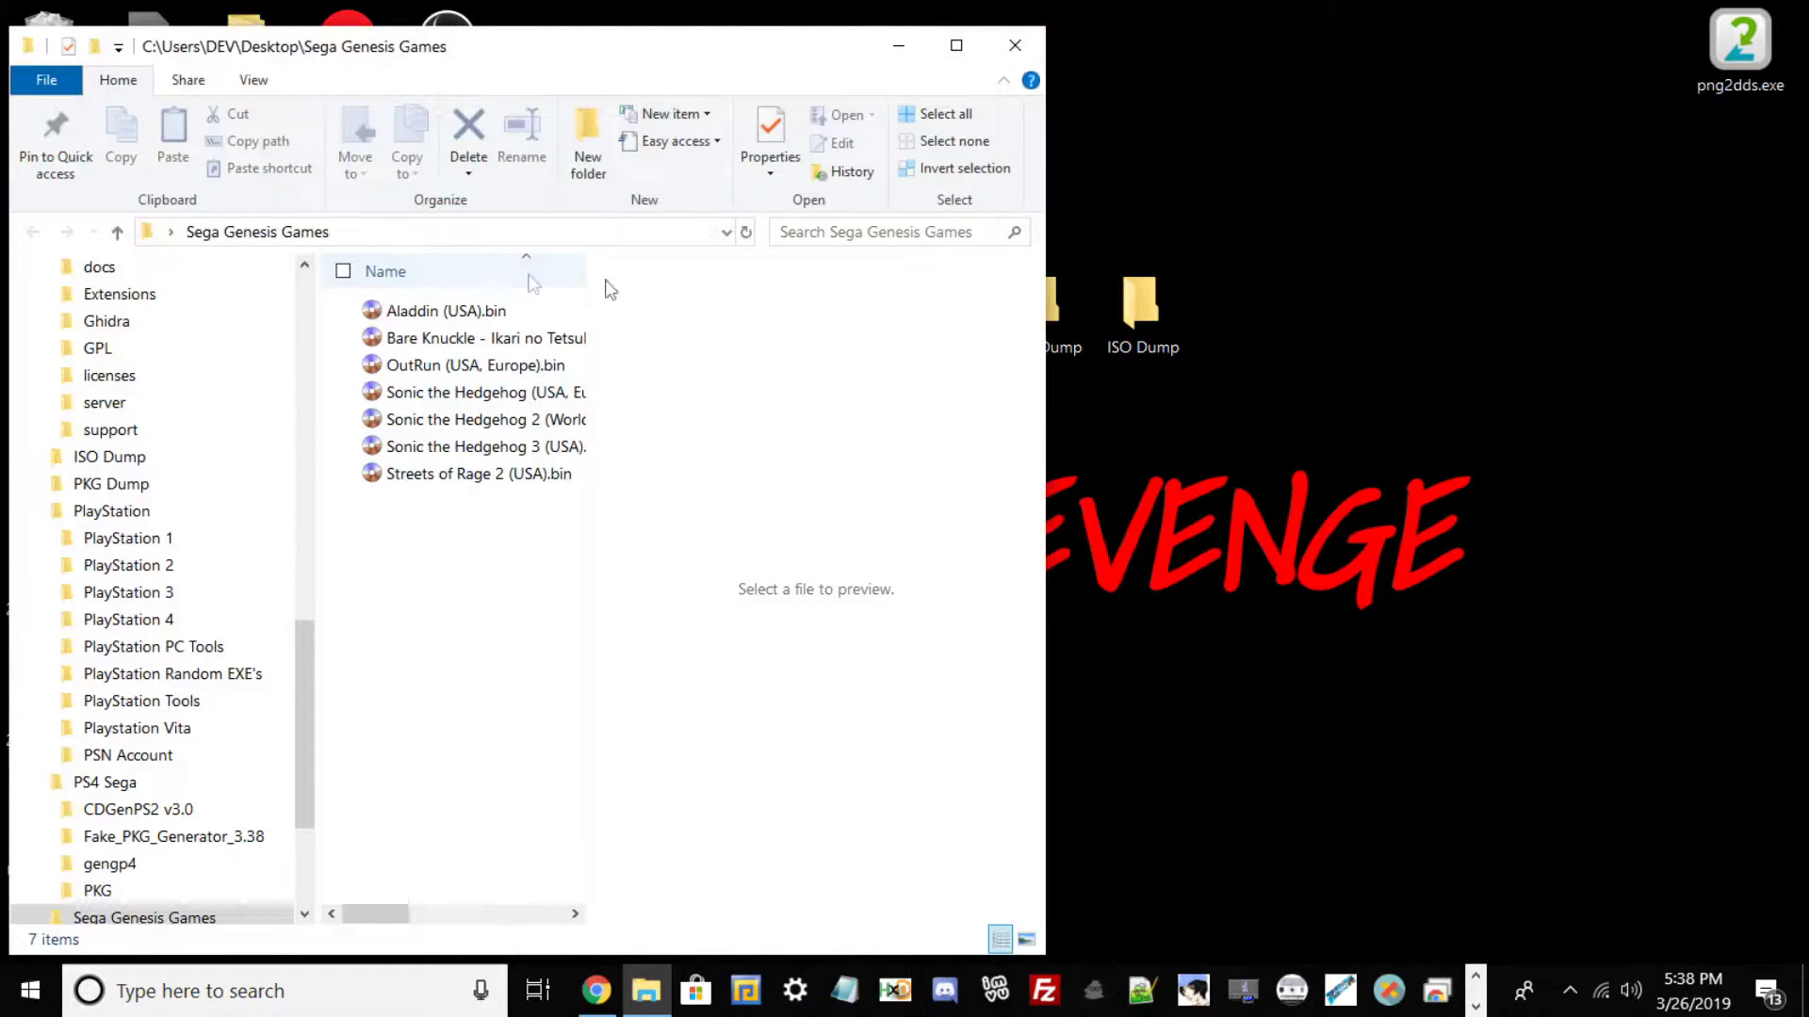
click(1016, 50)
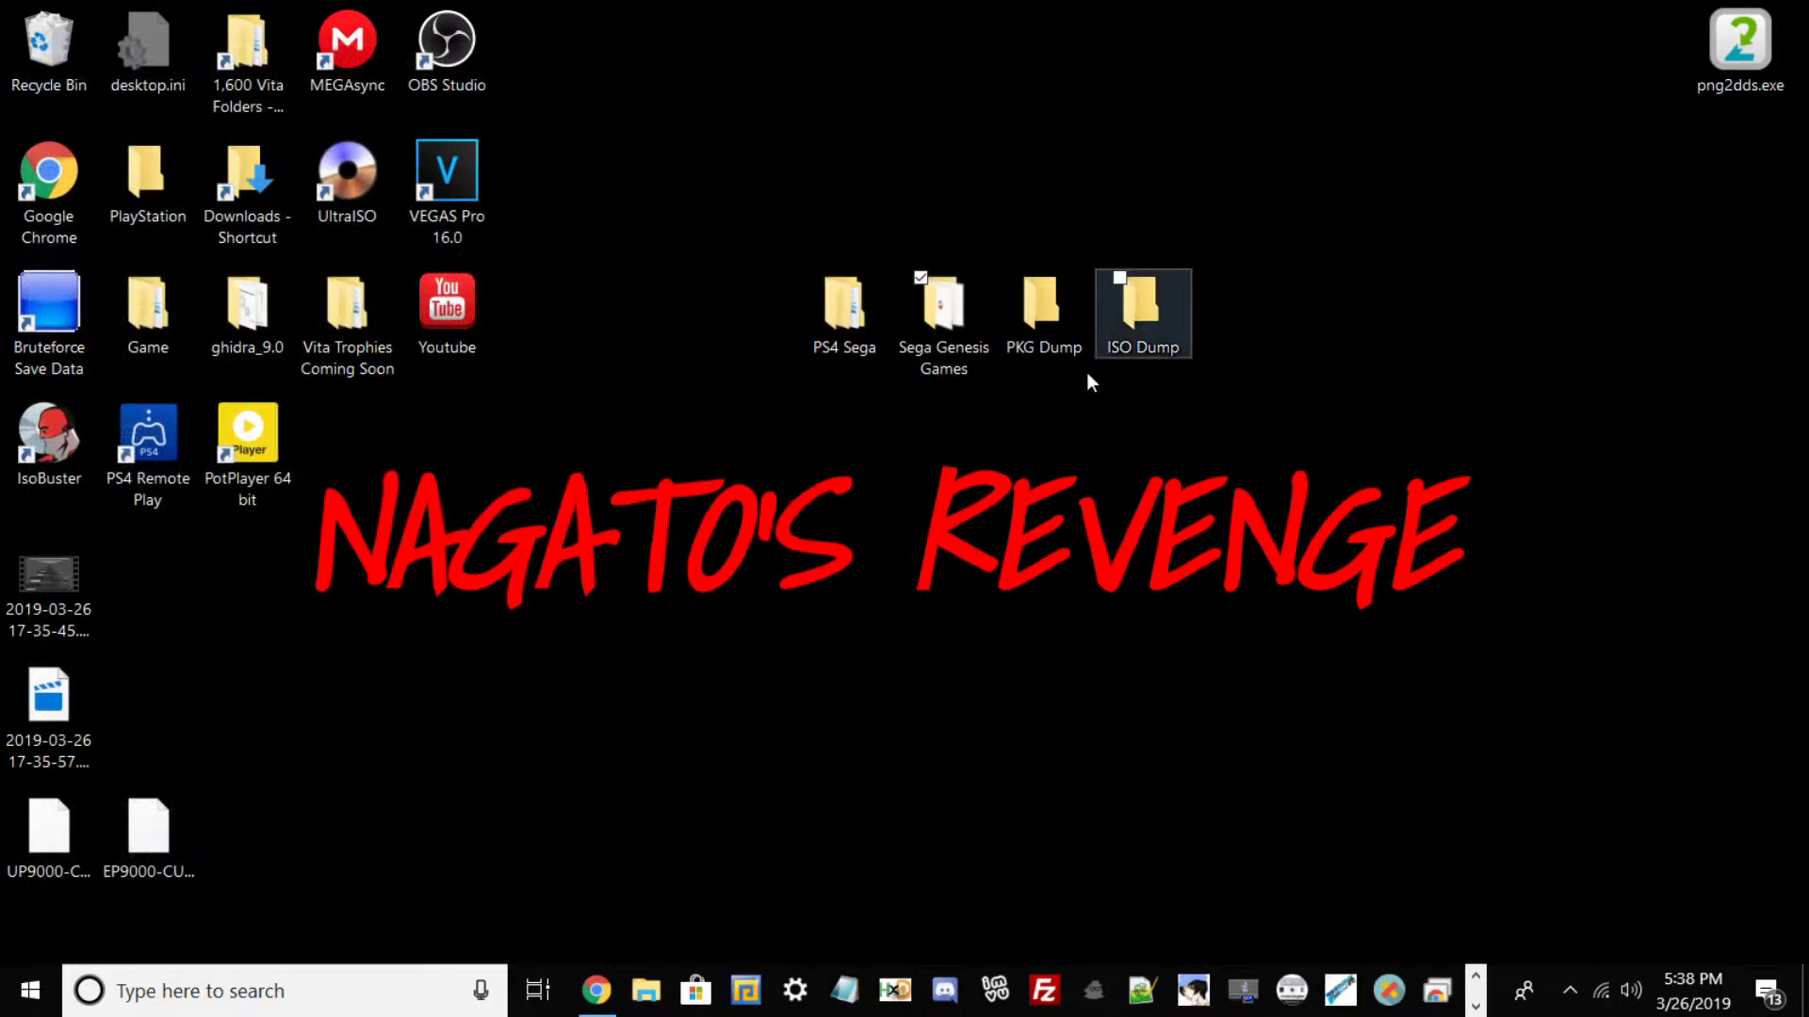
Open PS4 Sega full screen and browse the Fake_PKG_Generator_3.38, CDGenPS2 v3.0 and PKG folders.
double_click(833, 314)
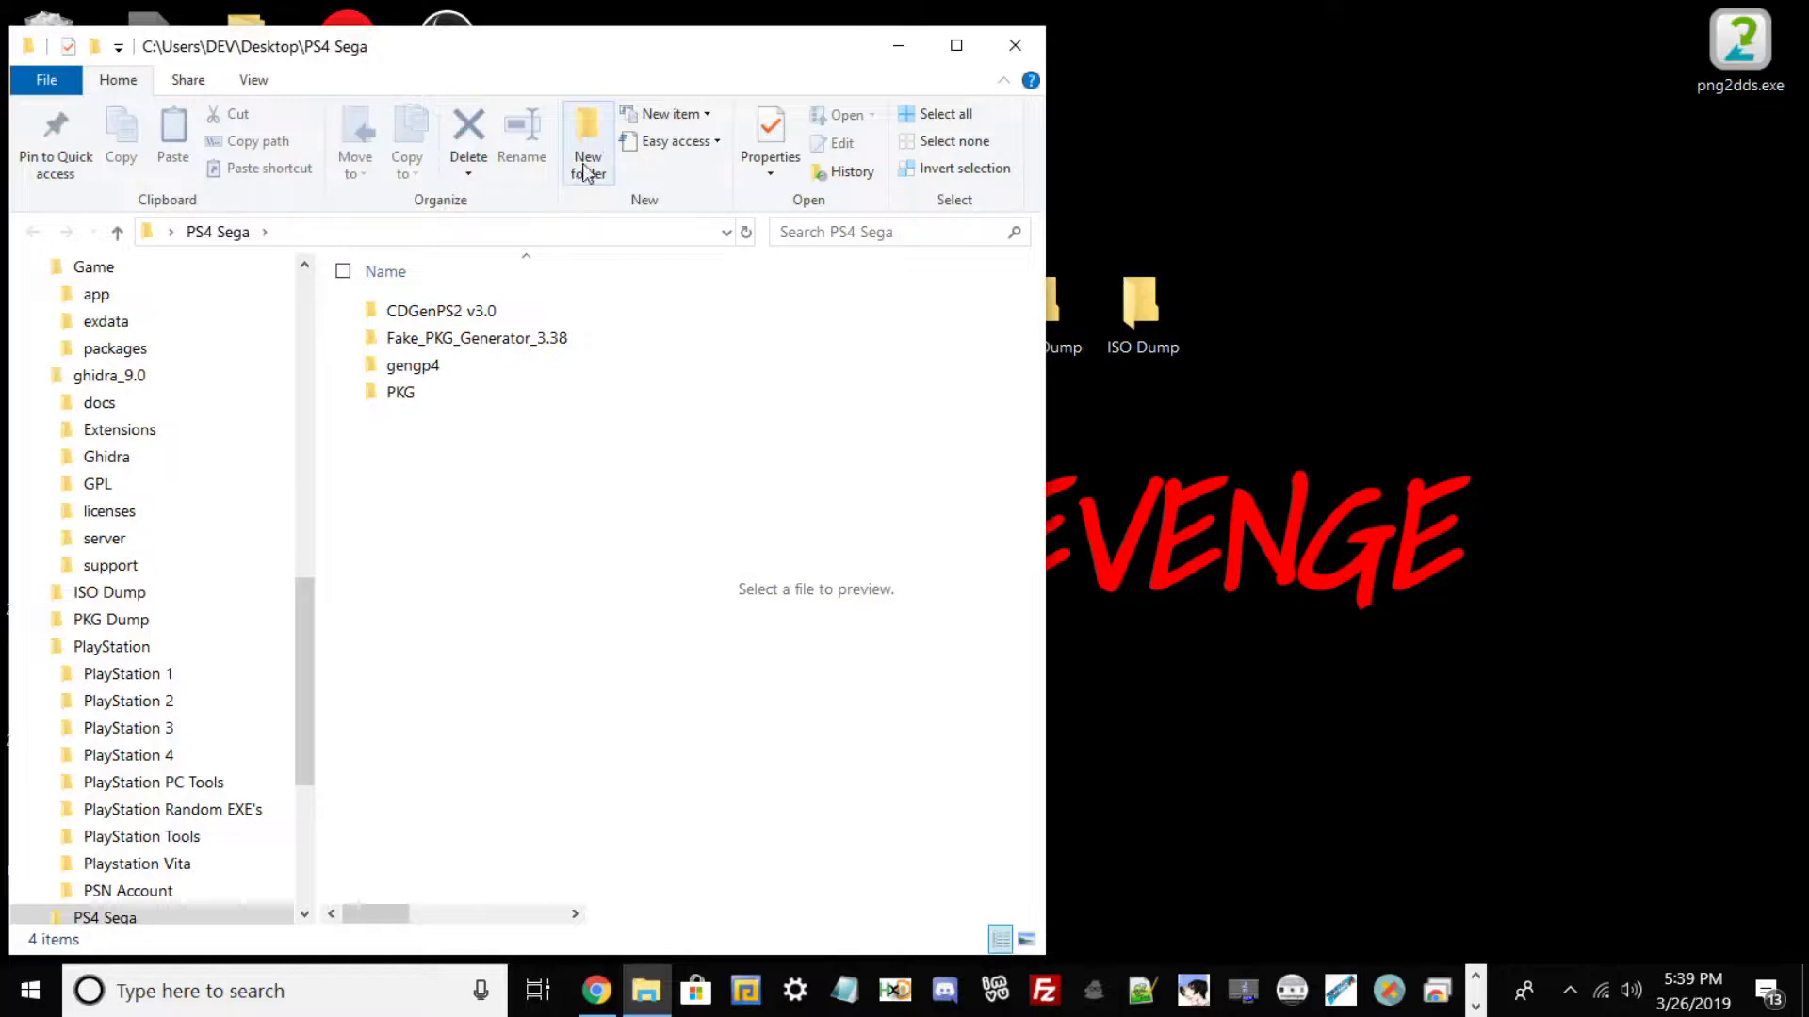
click(956, 45)
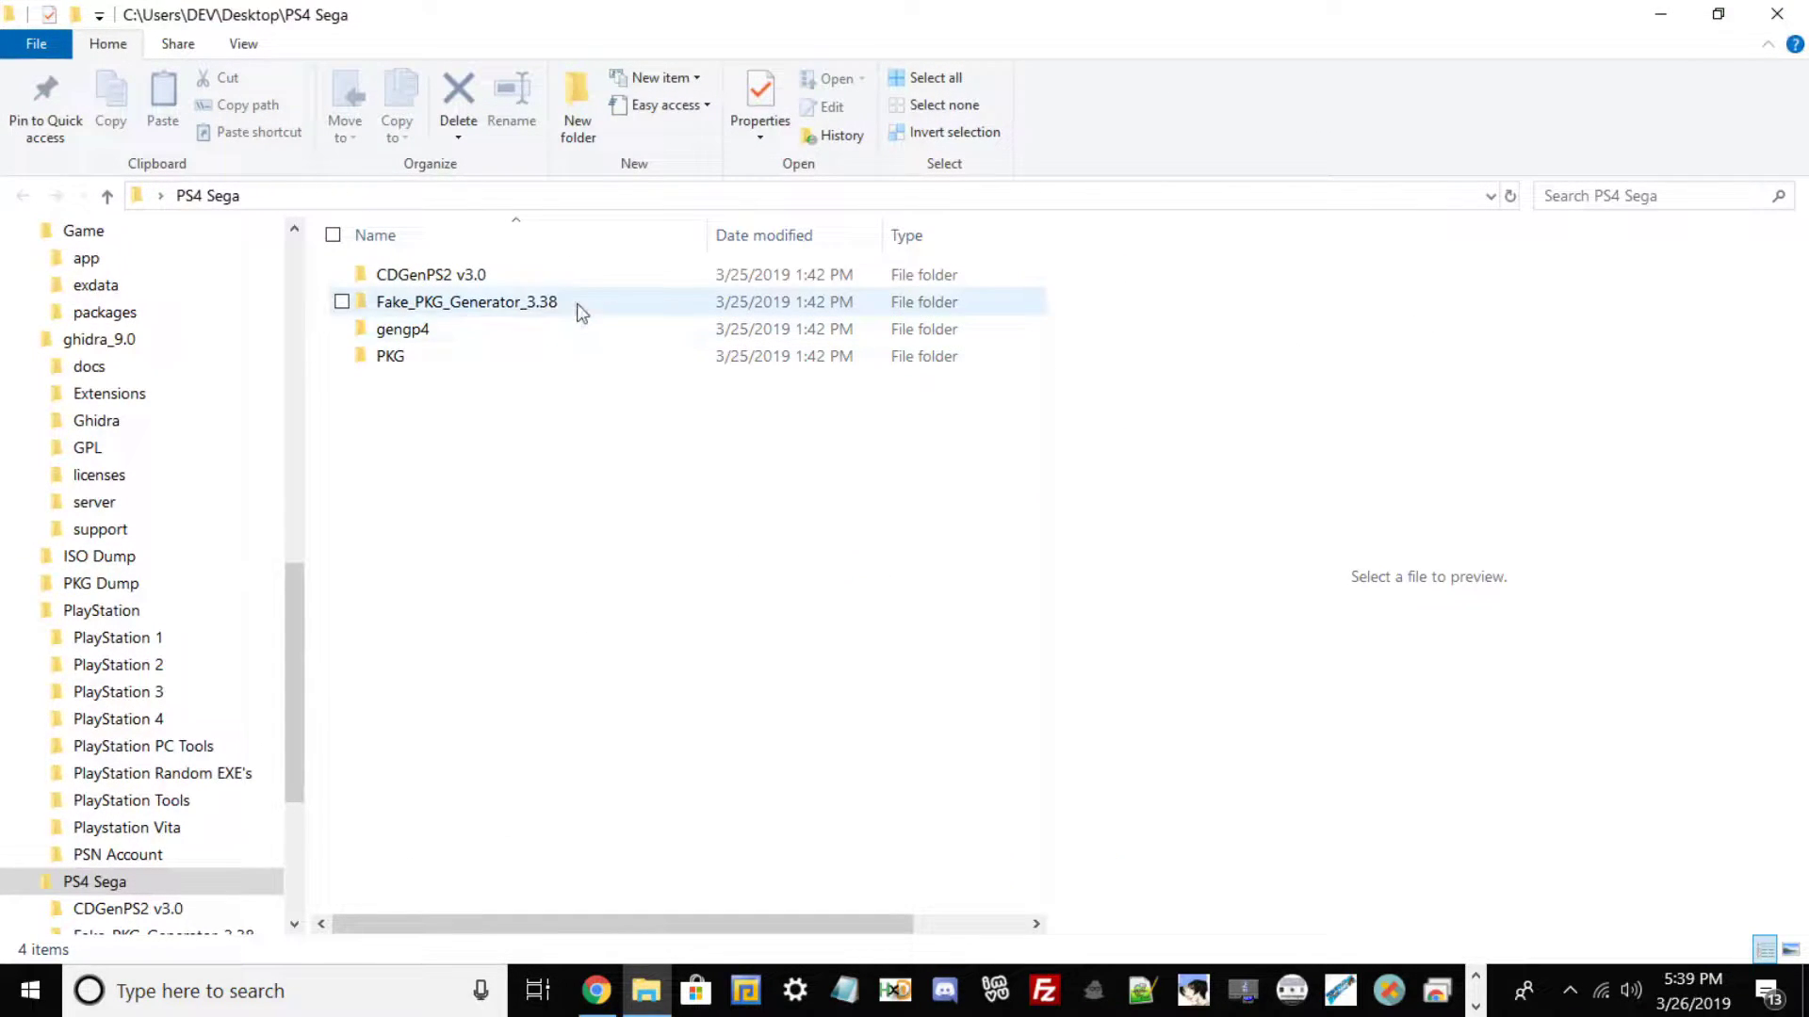
click(528, 308)
double_click(530, 306)
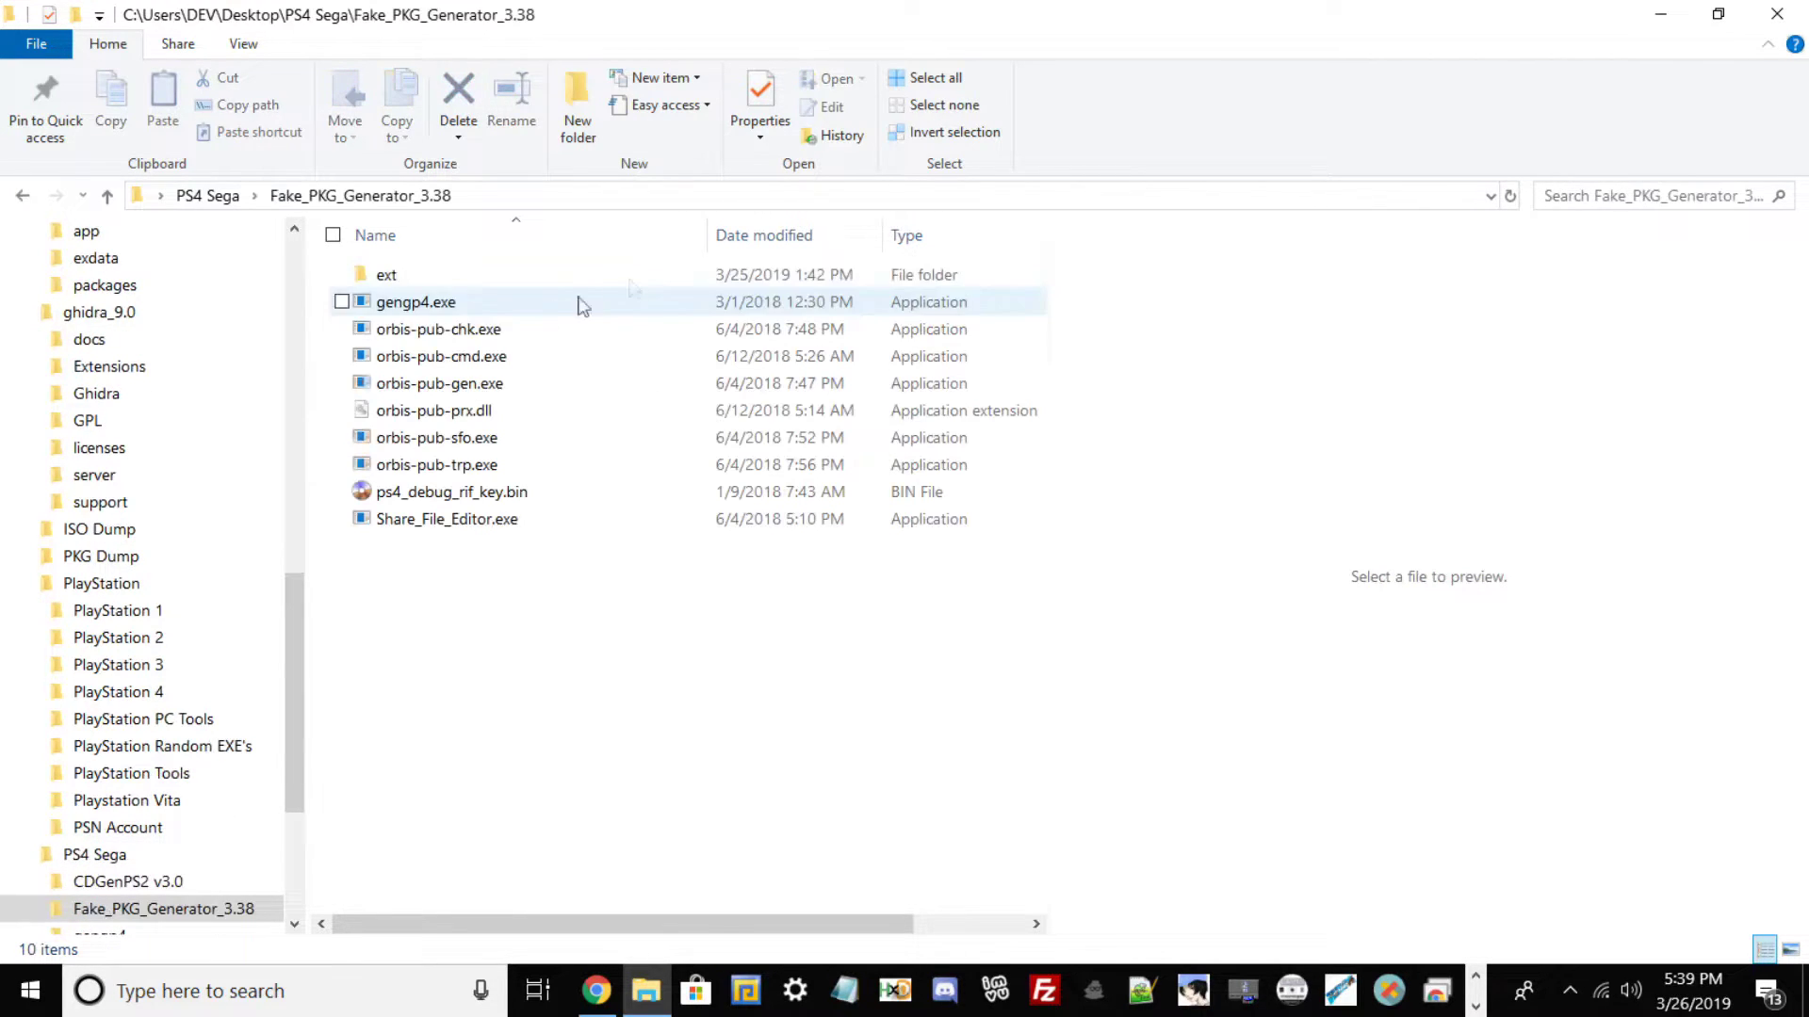
click(215, 195)
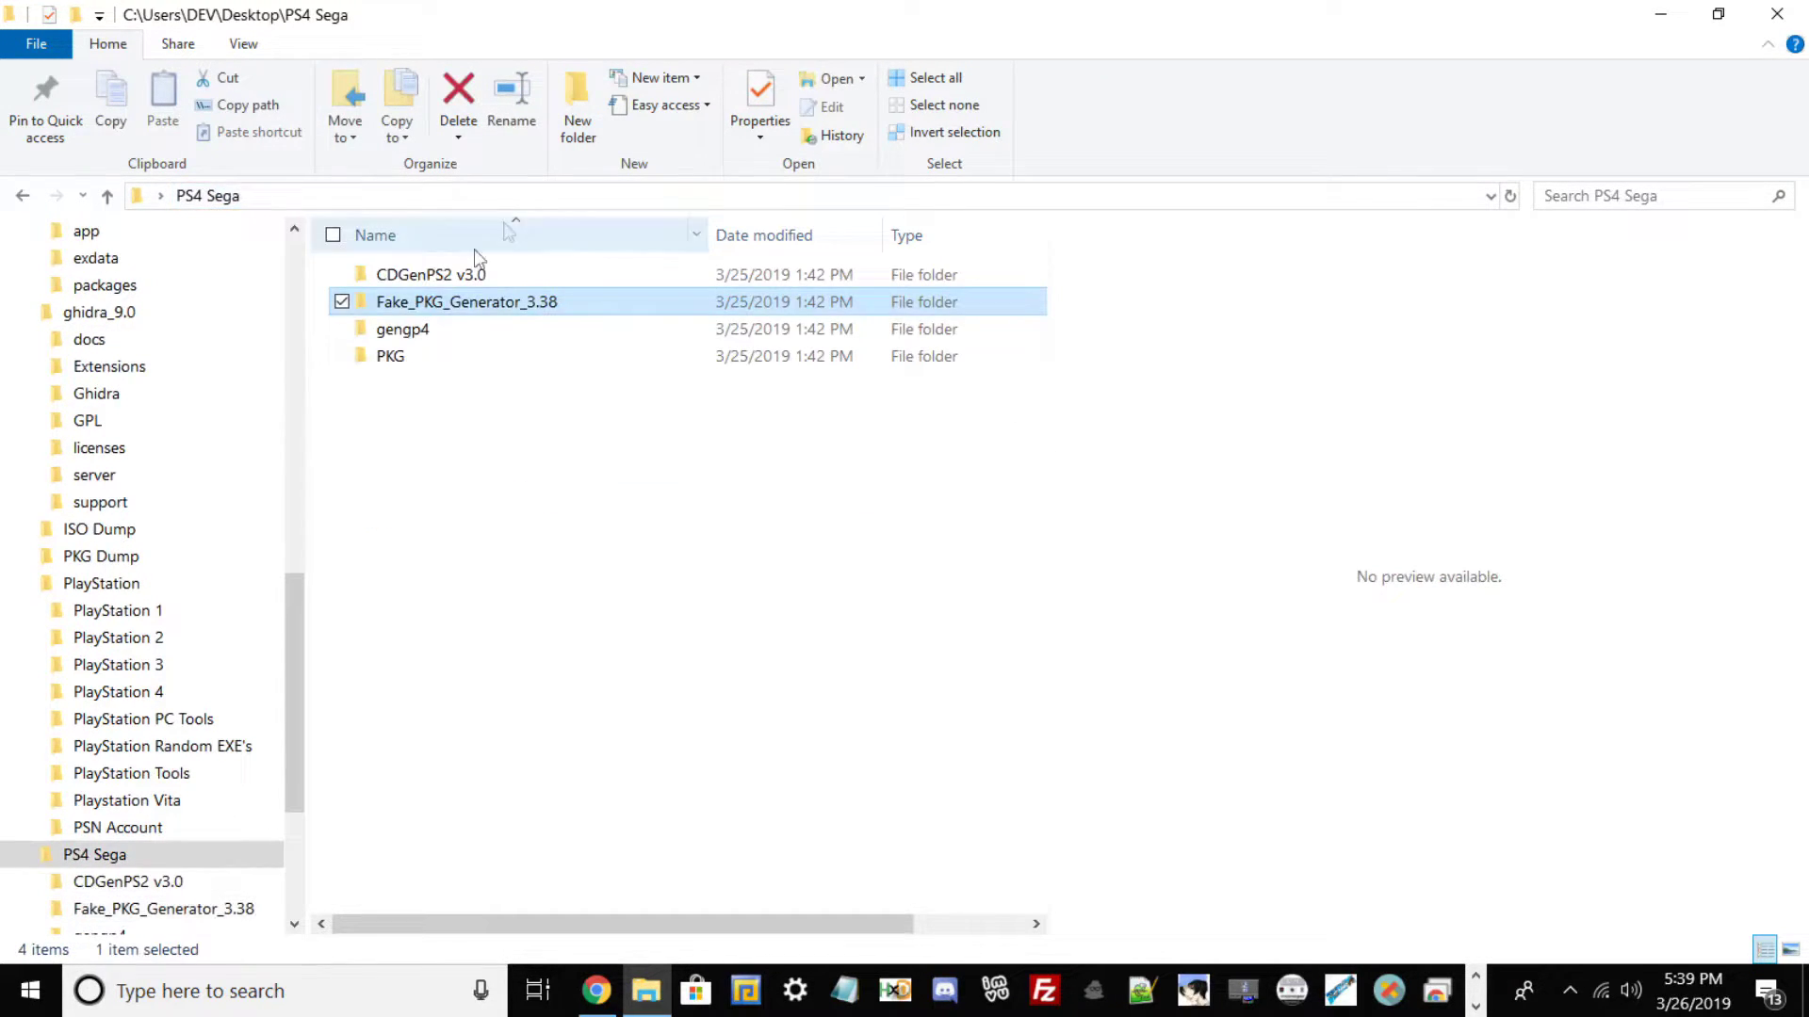
double_click(417, 277)
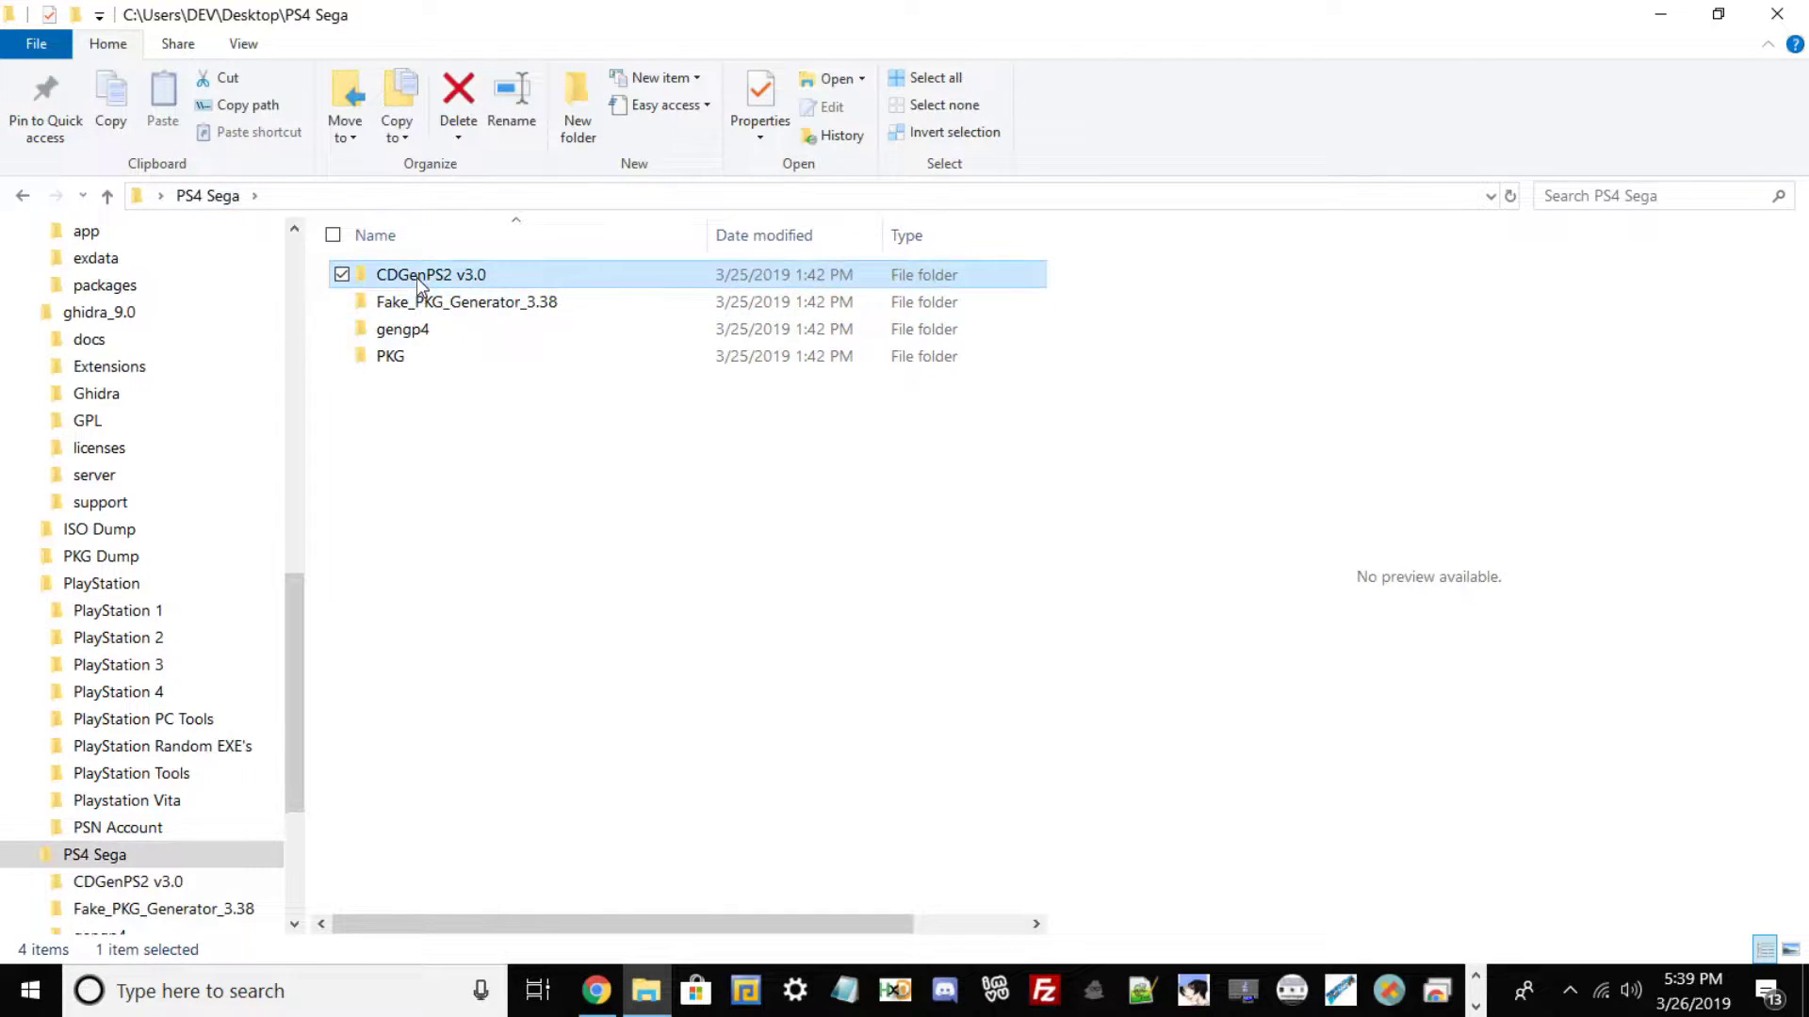
click(208, 195)
double_click(430, 351)
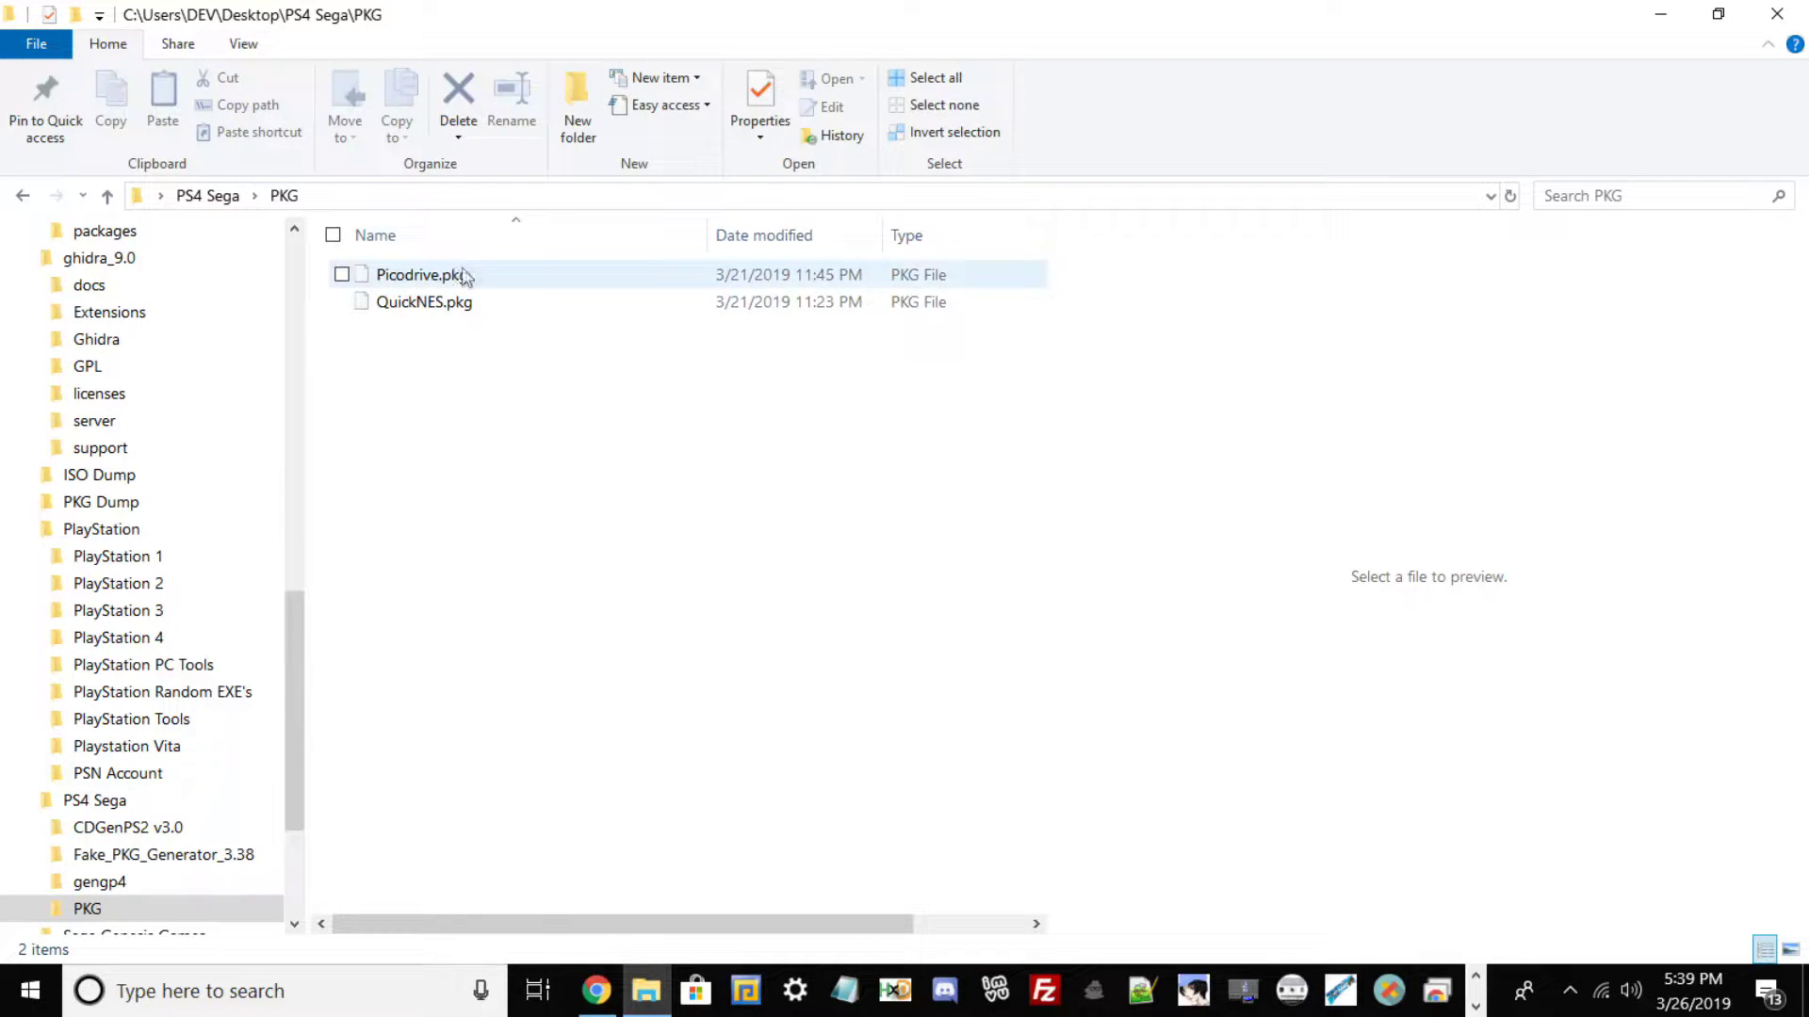
mouse_move(439, 281)
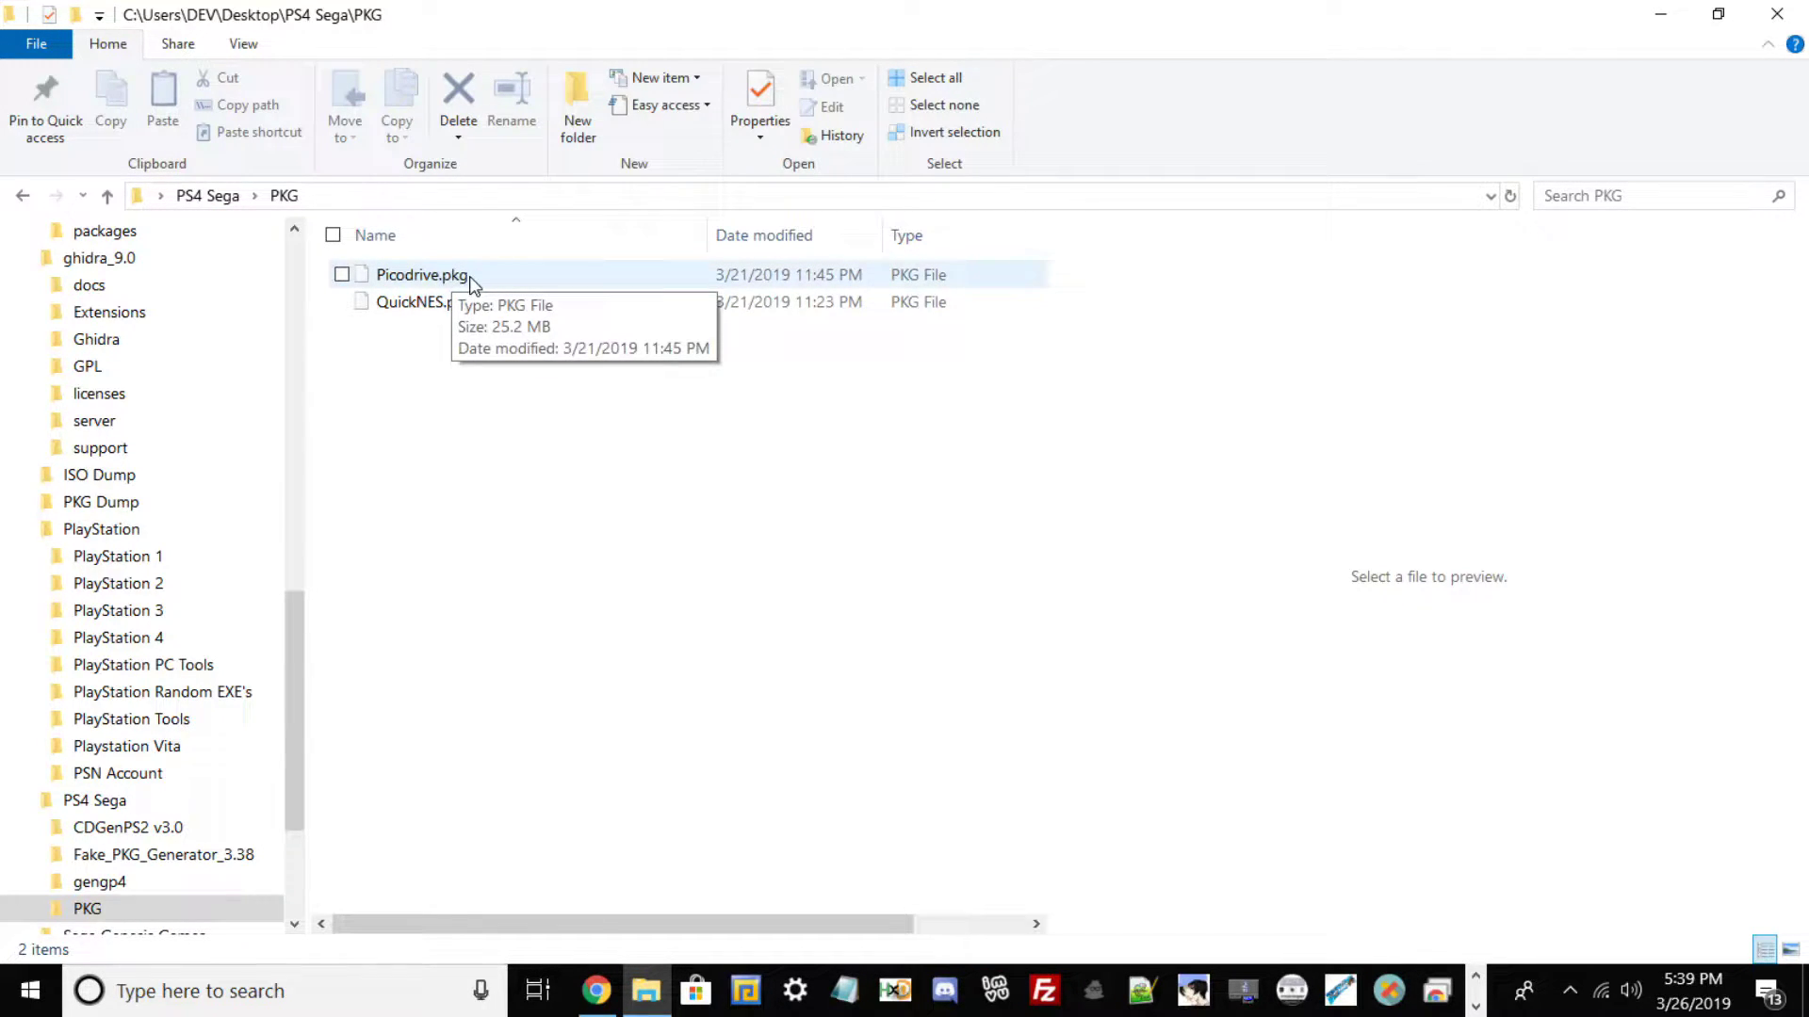
Check the gengp4 and Fake_PKG_Generator_3.38 folders, then restore and minimize Explorer.
click(207, 195)
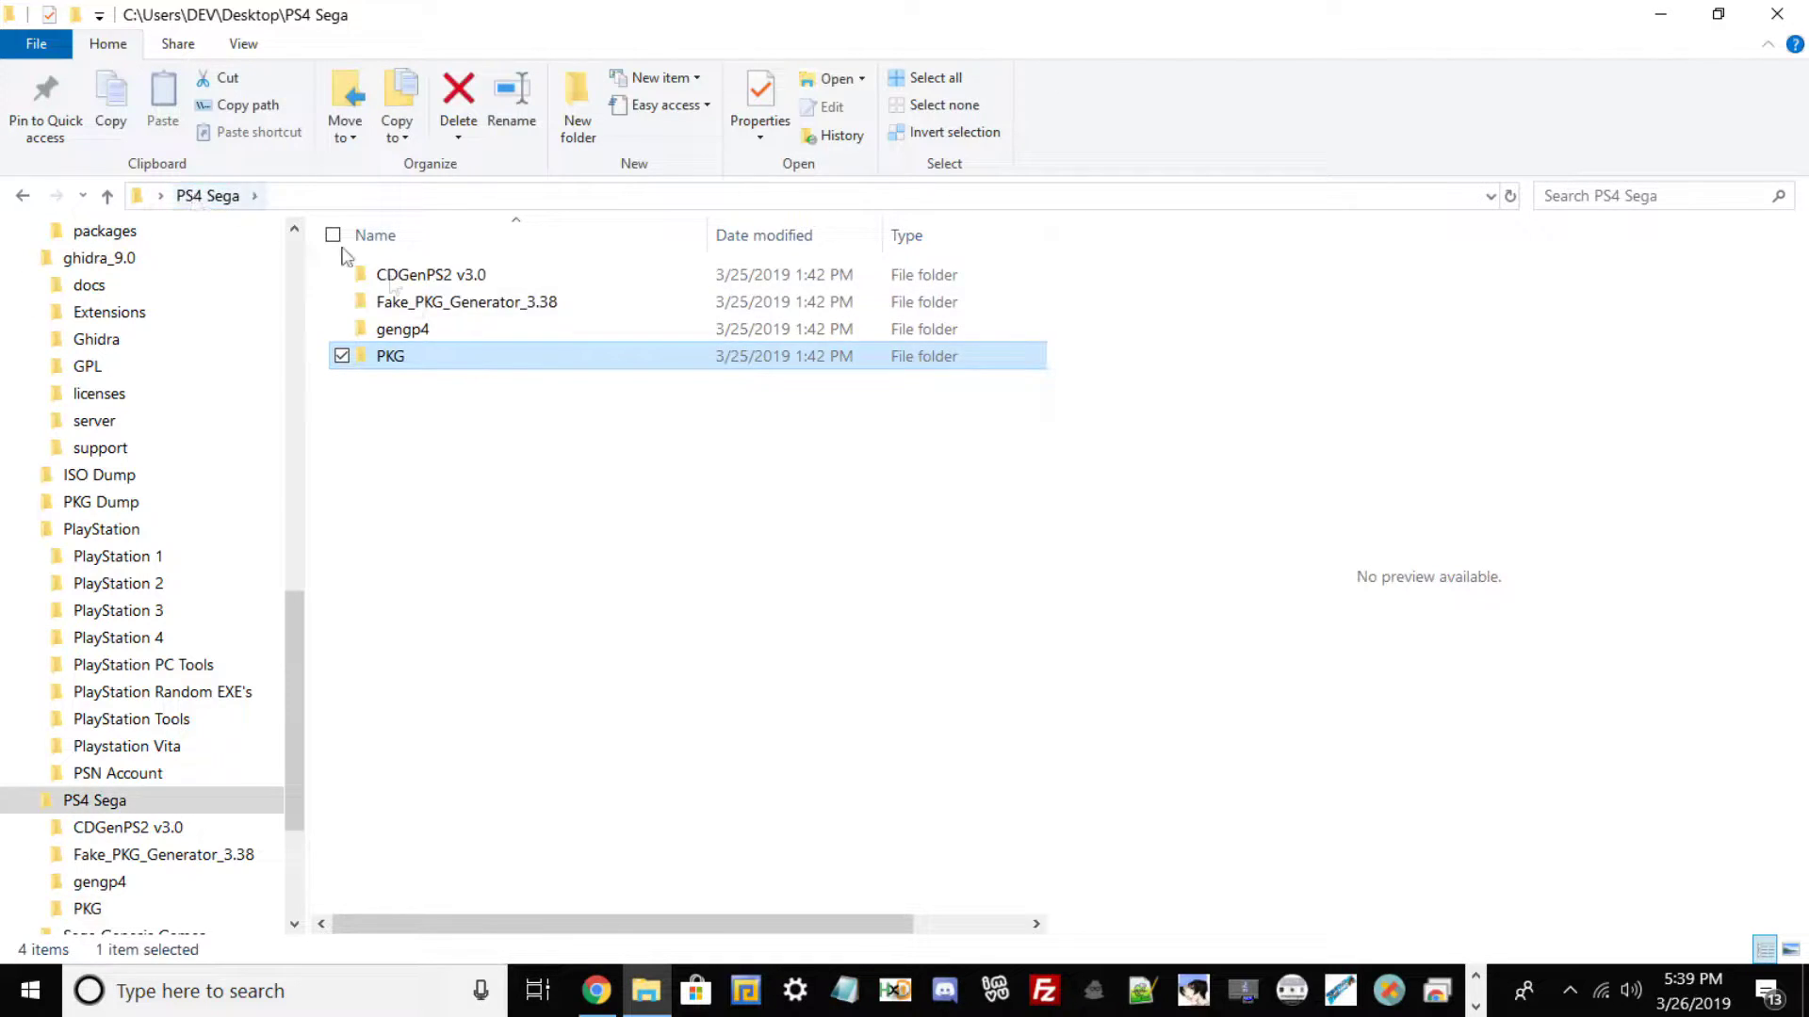
double_click(427, 330)
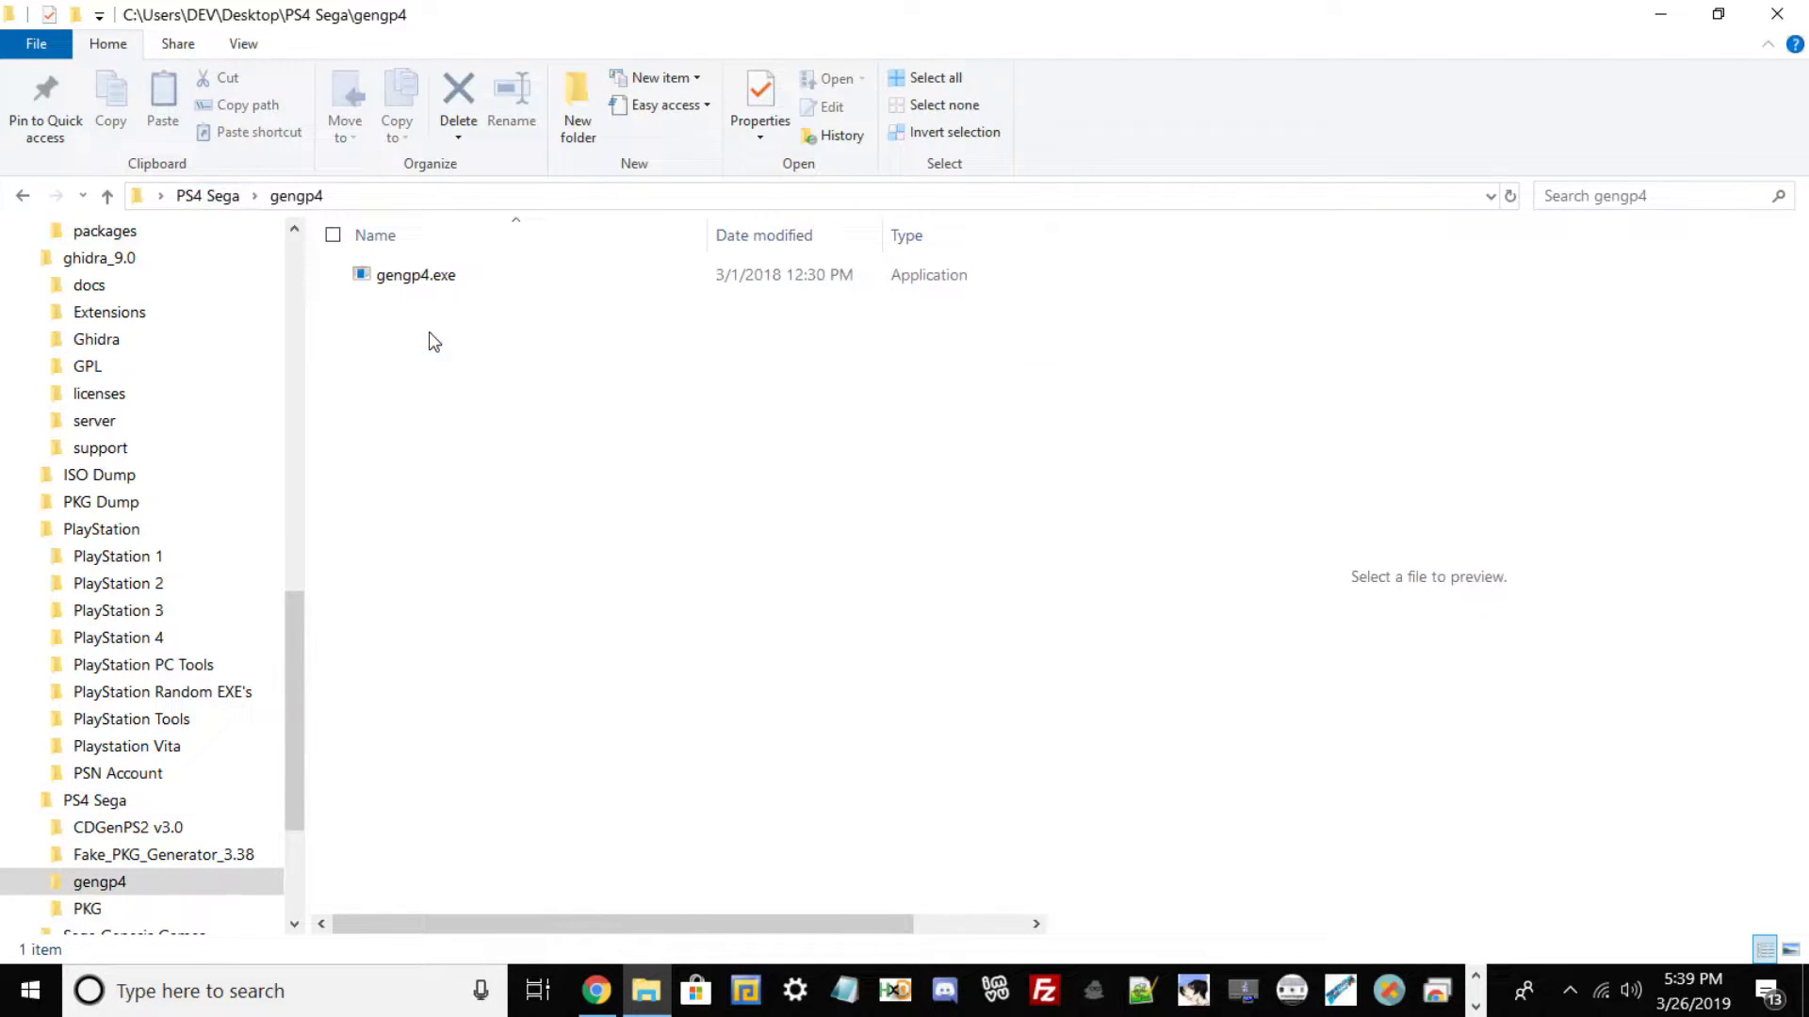
click(250, 203)
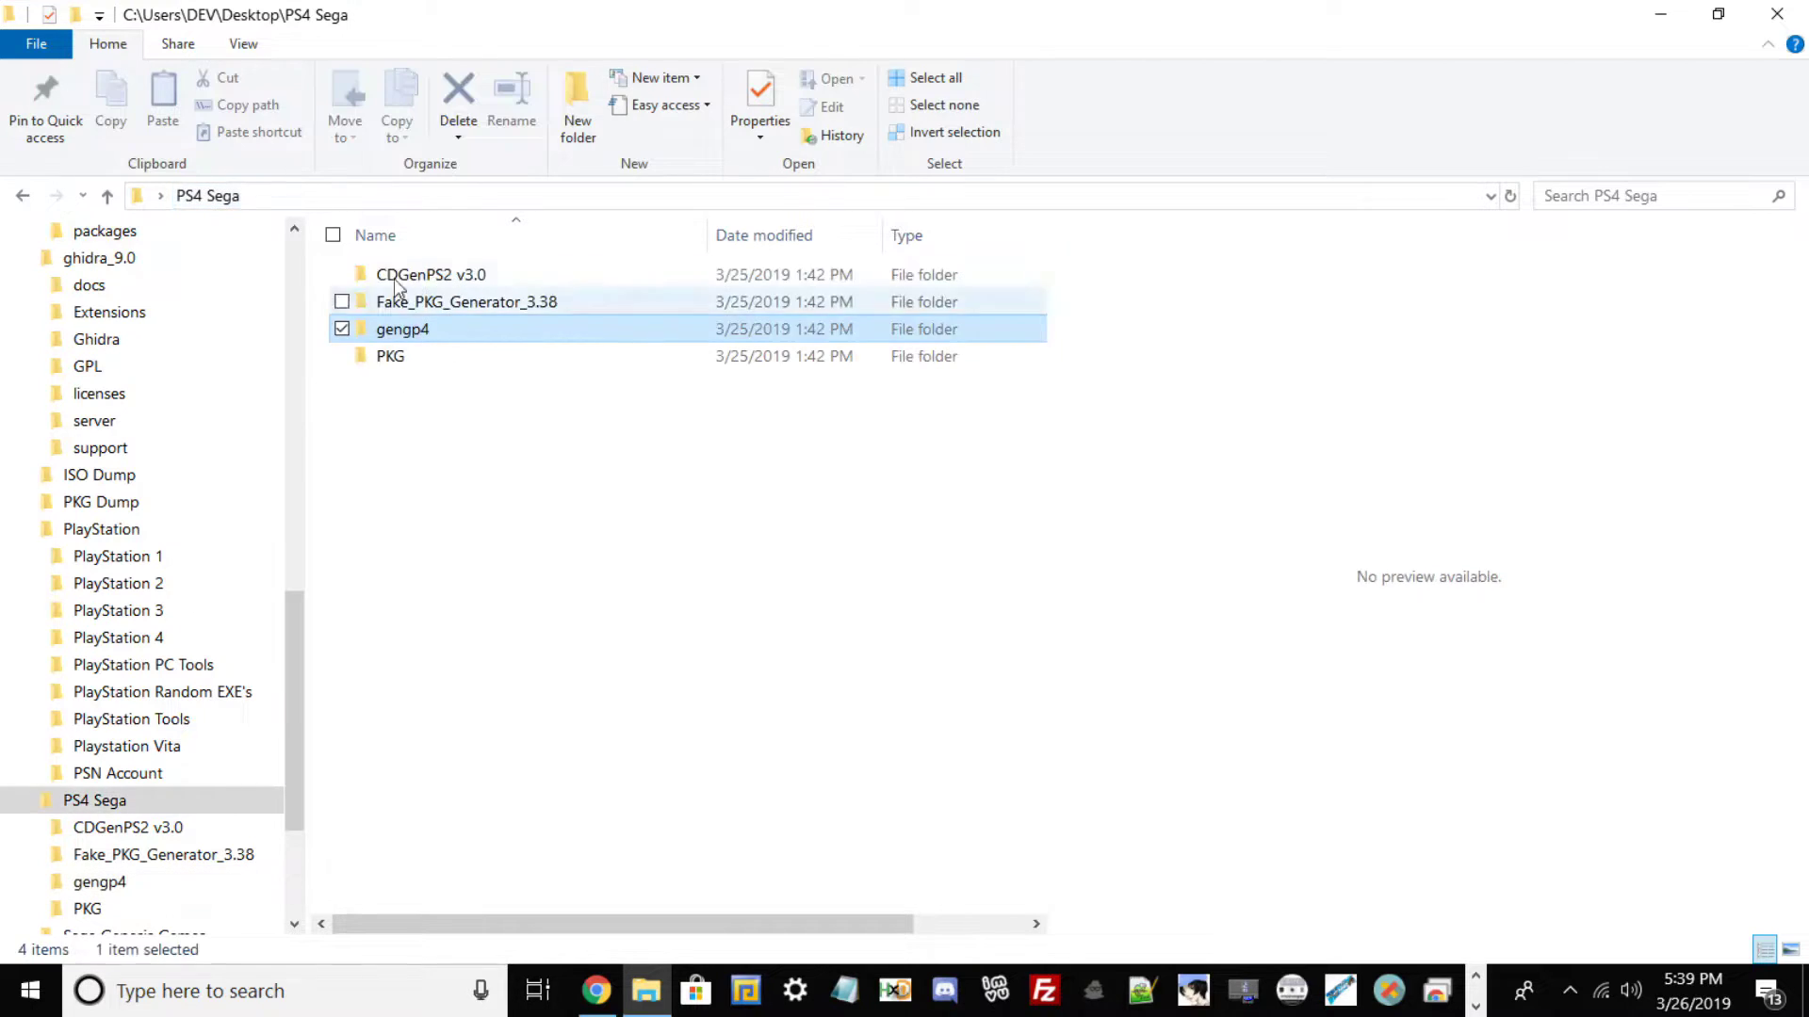
double_click(405, 332)
click(229, 198)
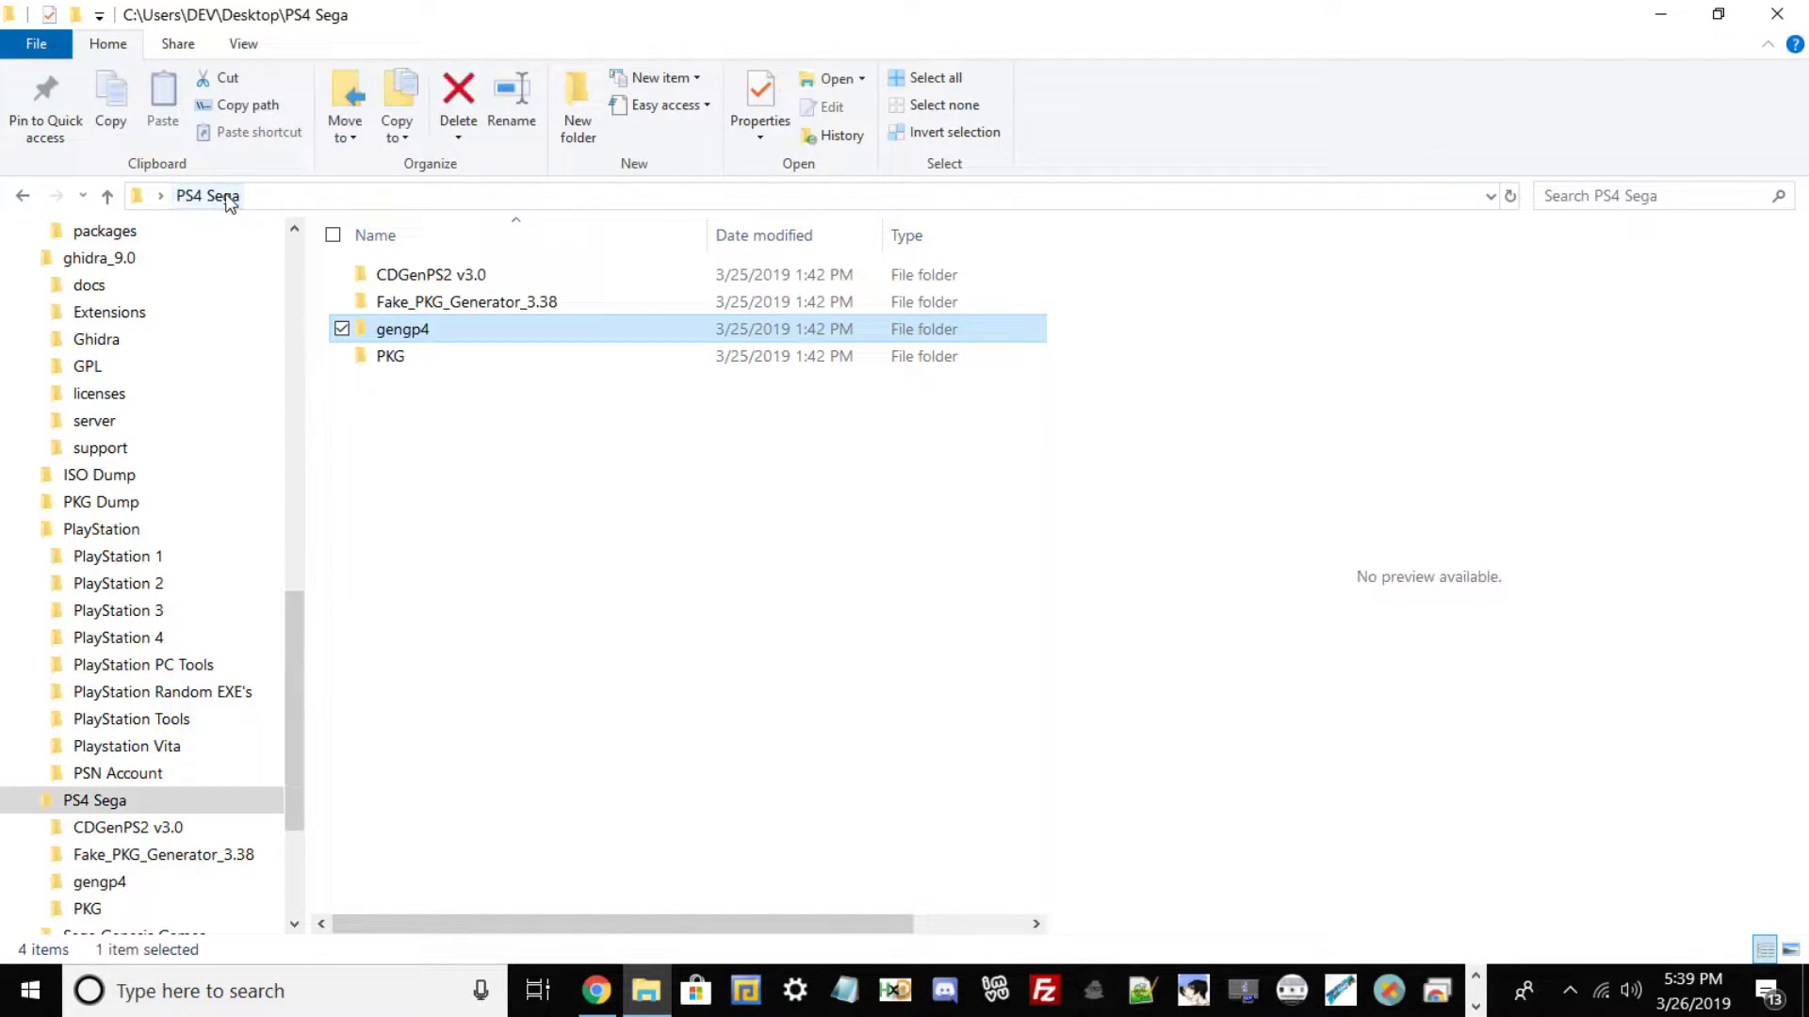
double_click(415, 304)
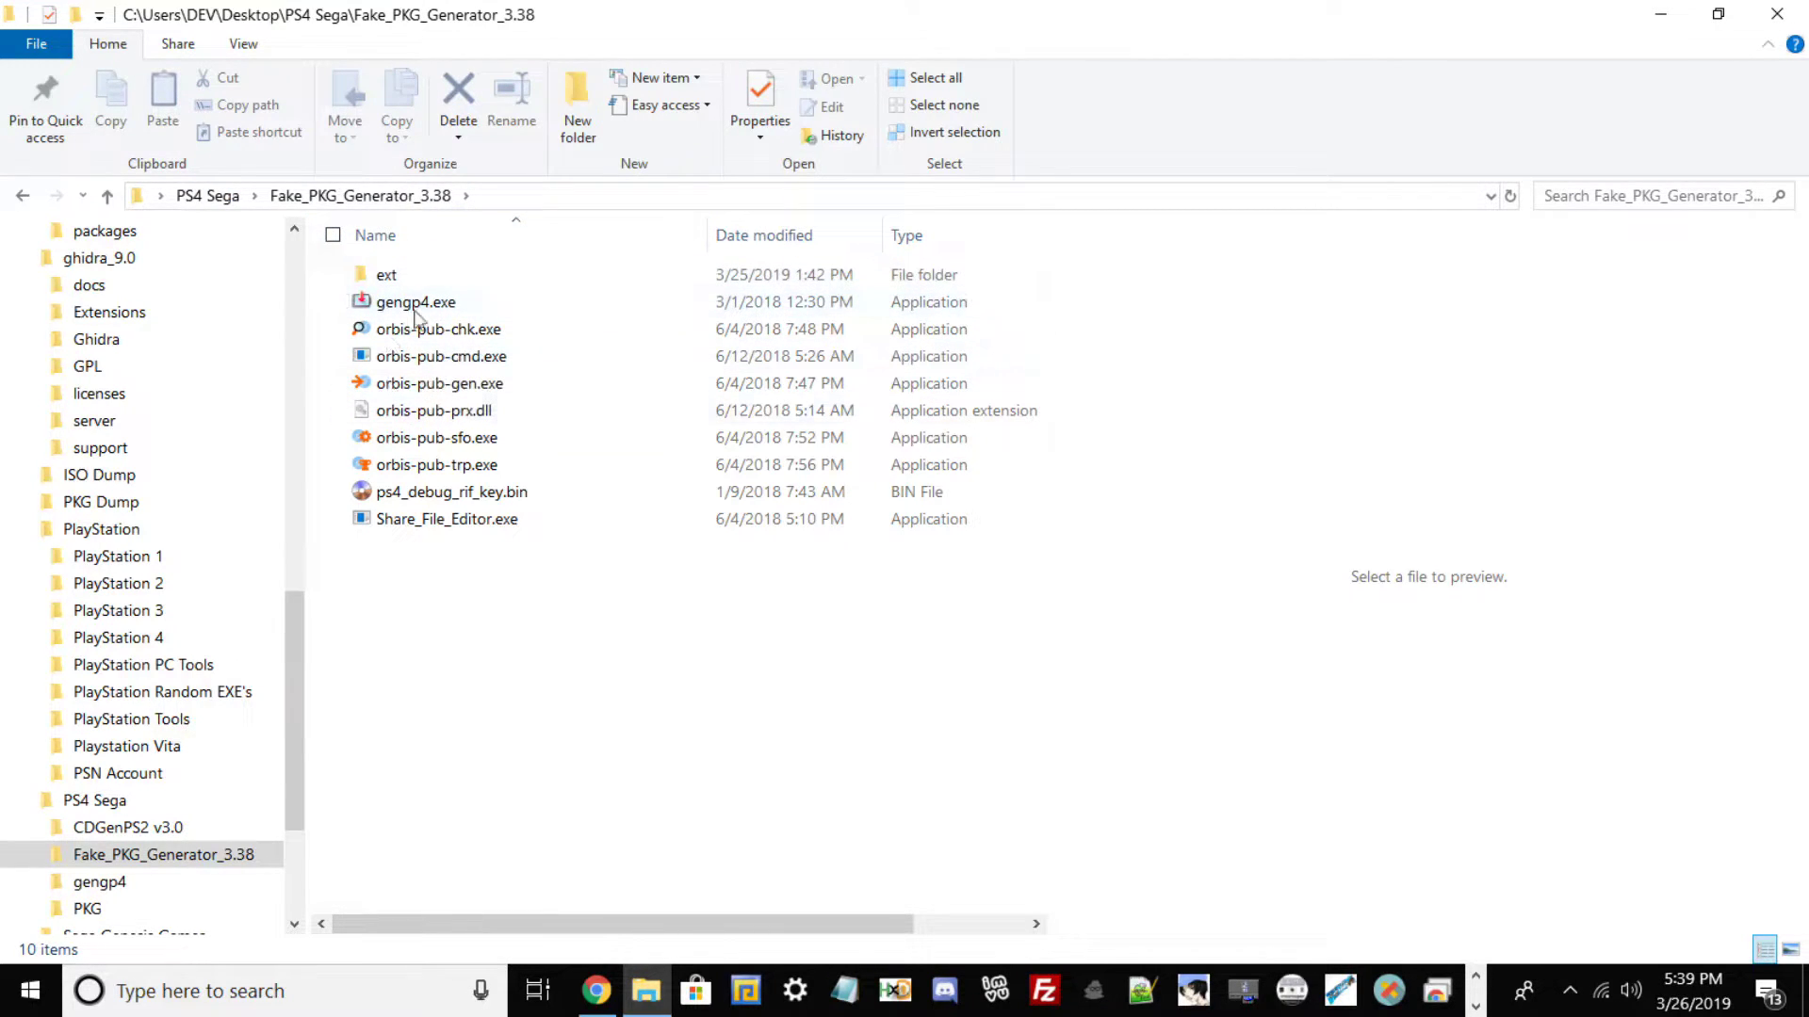
click(221, 194)
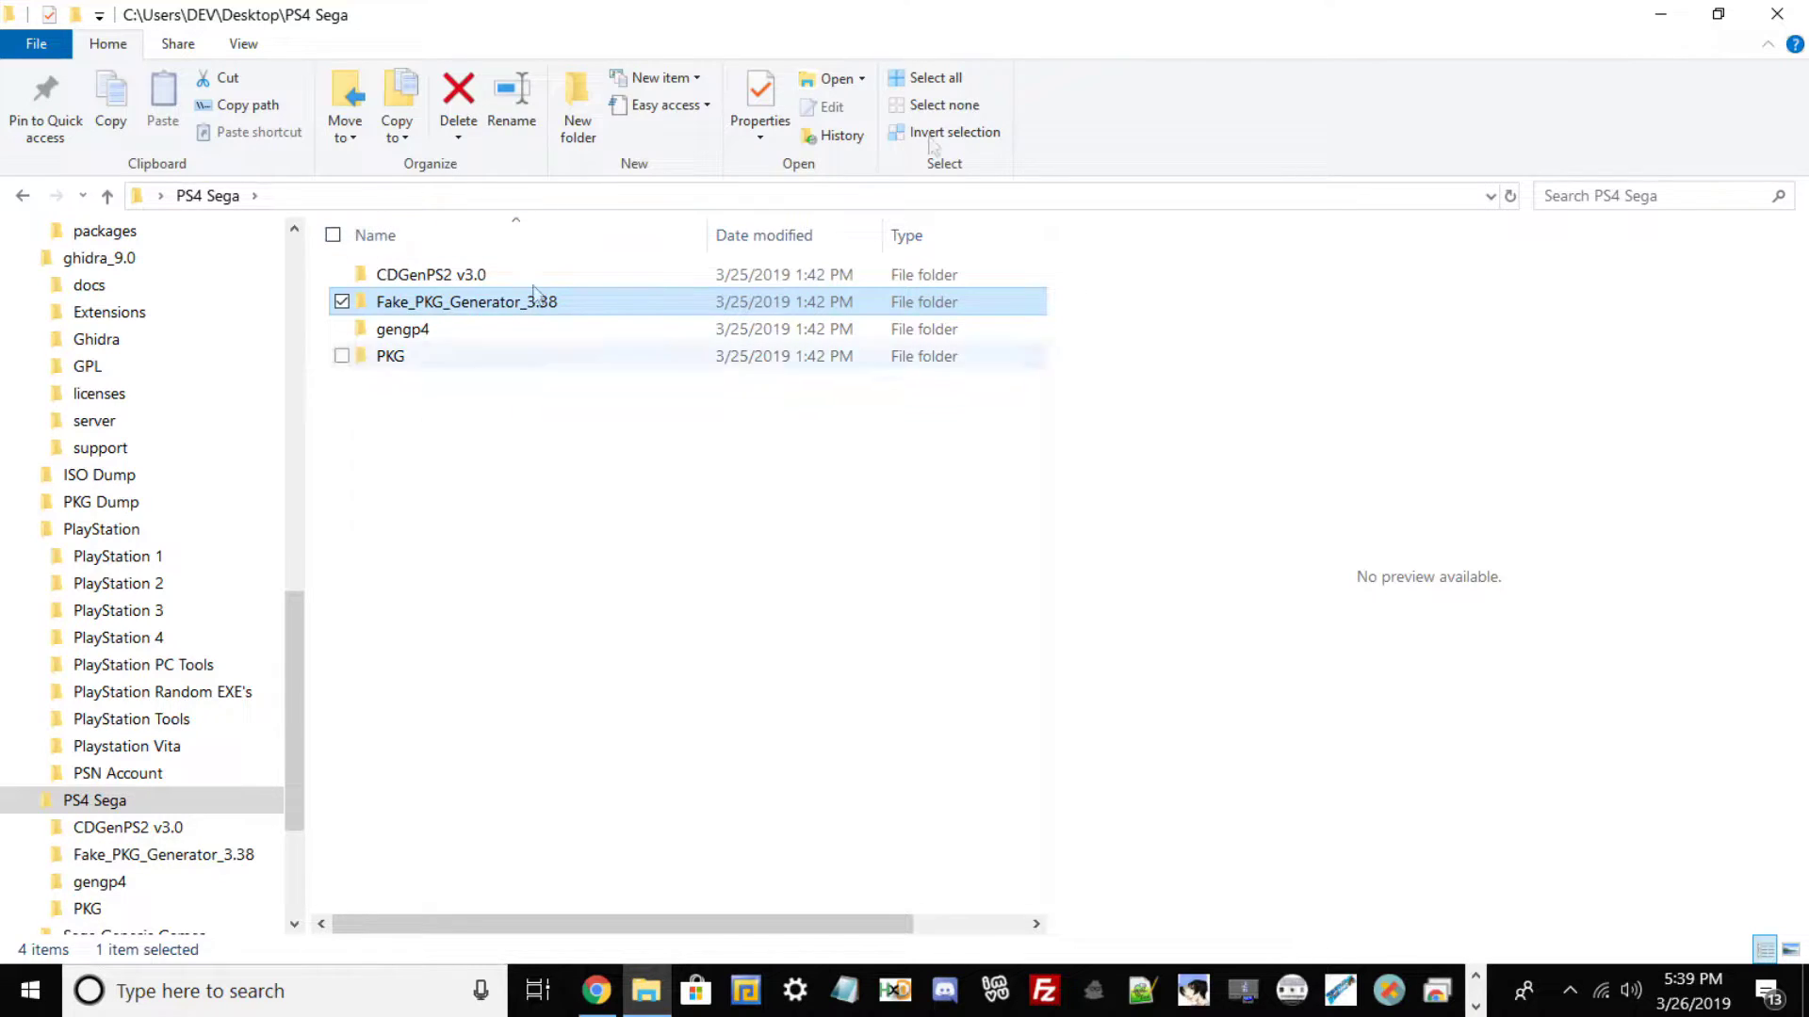
click(1719, 13)
click(900, 47)
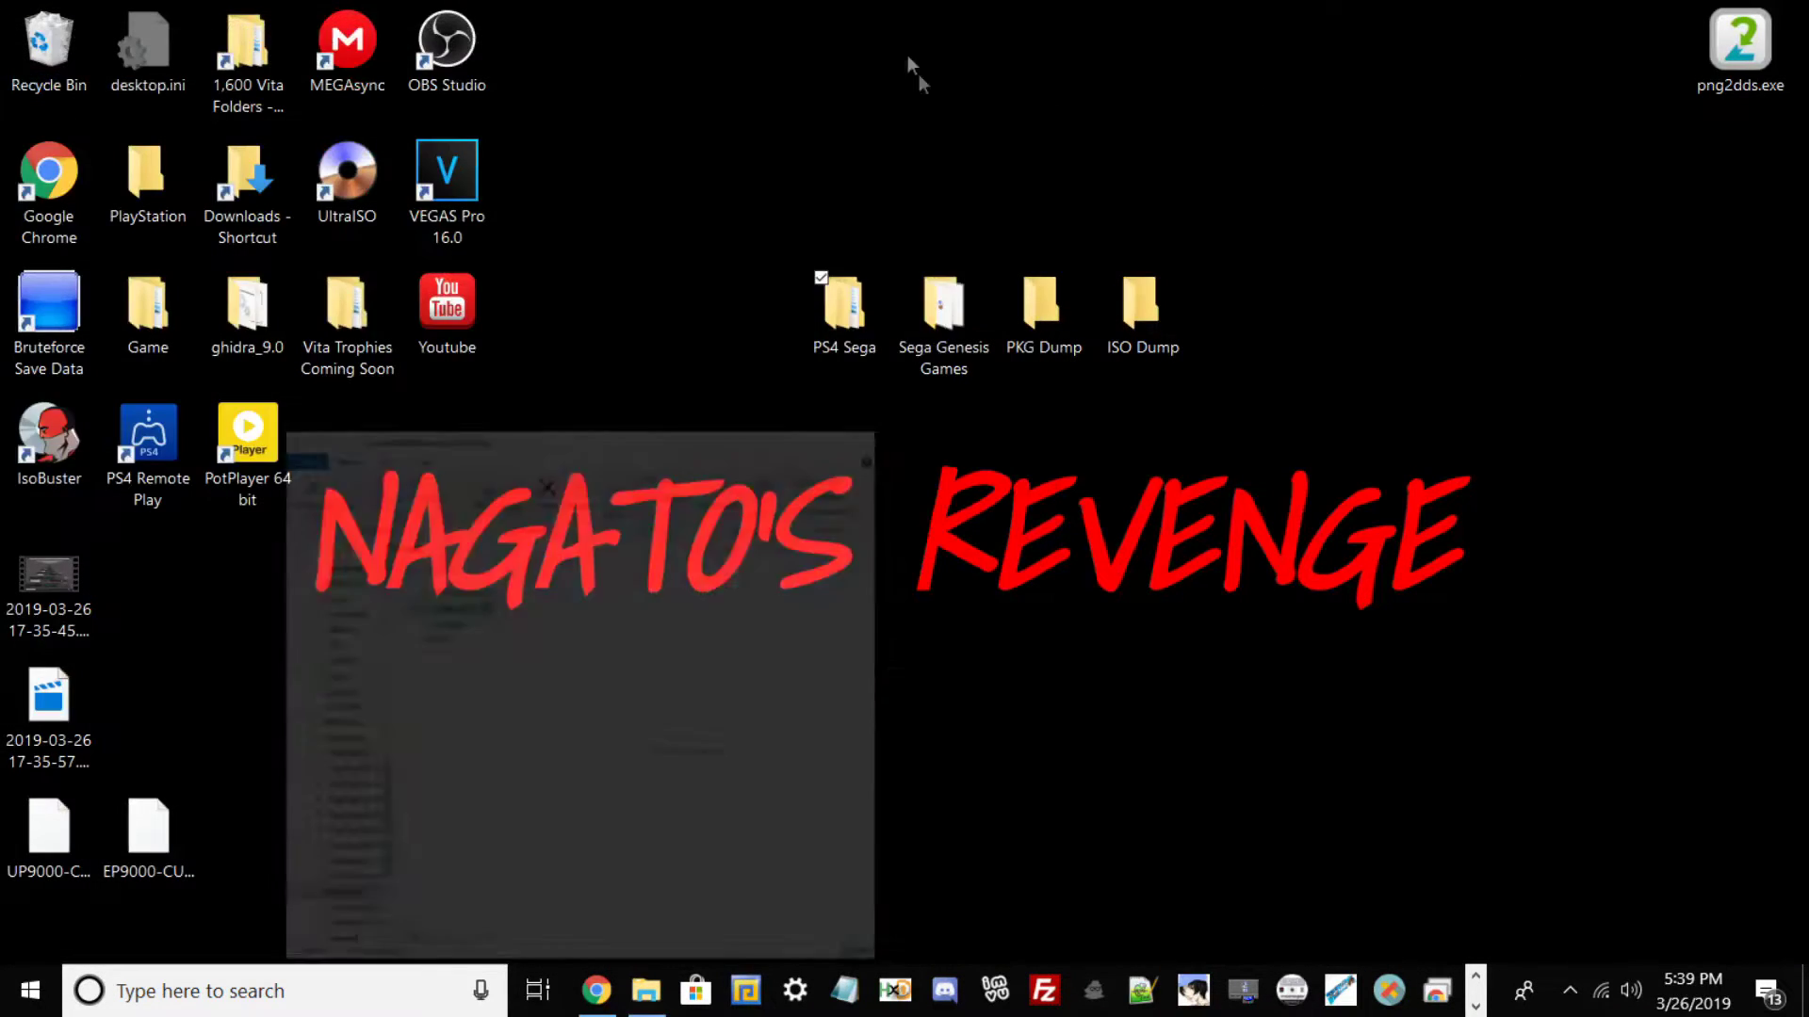
Select the PKG Dump and ISO Dump desktop folders, then clear the selection.
drag(1036, 154, 1223, 365)
click(1040, 332)
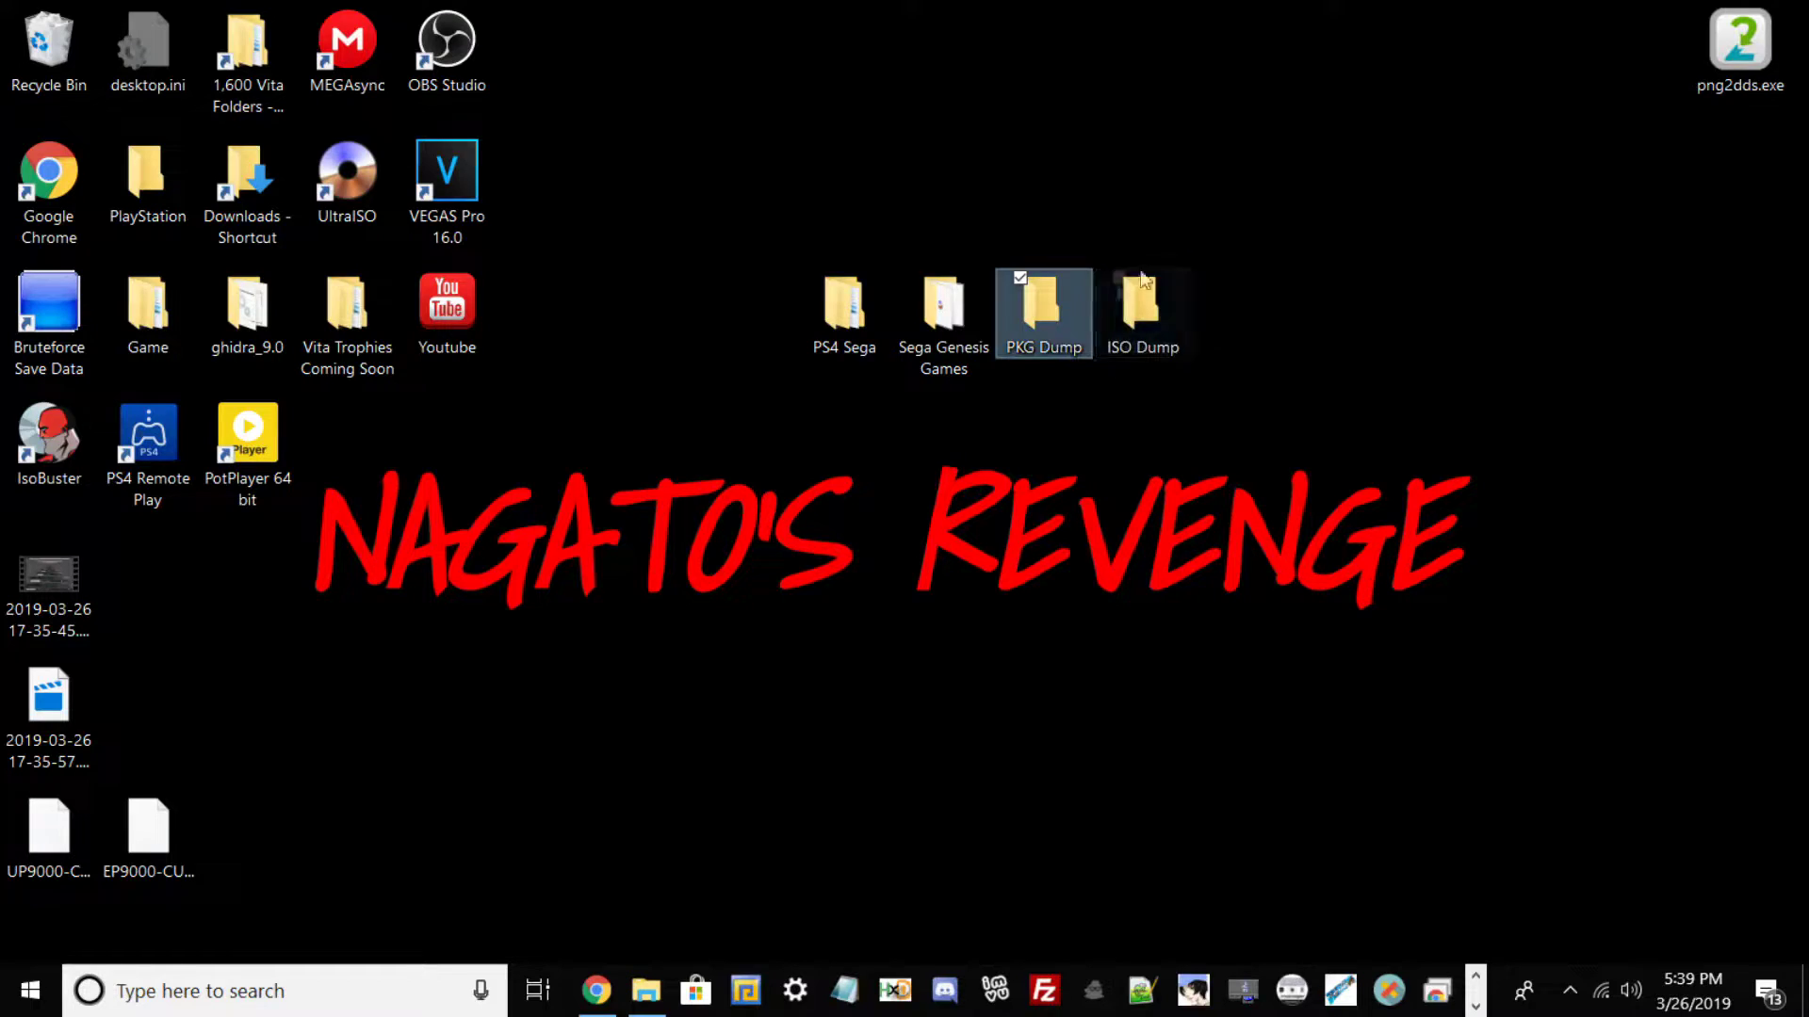
click(1134, 307)
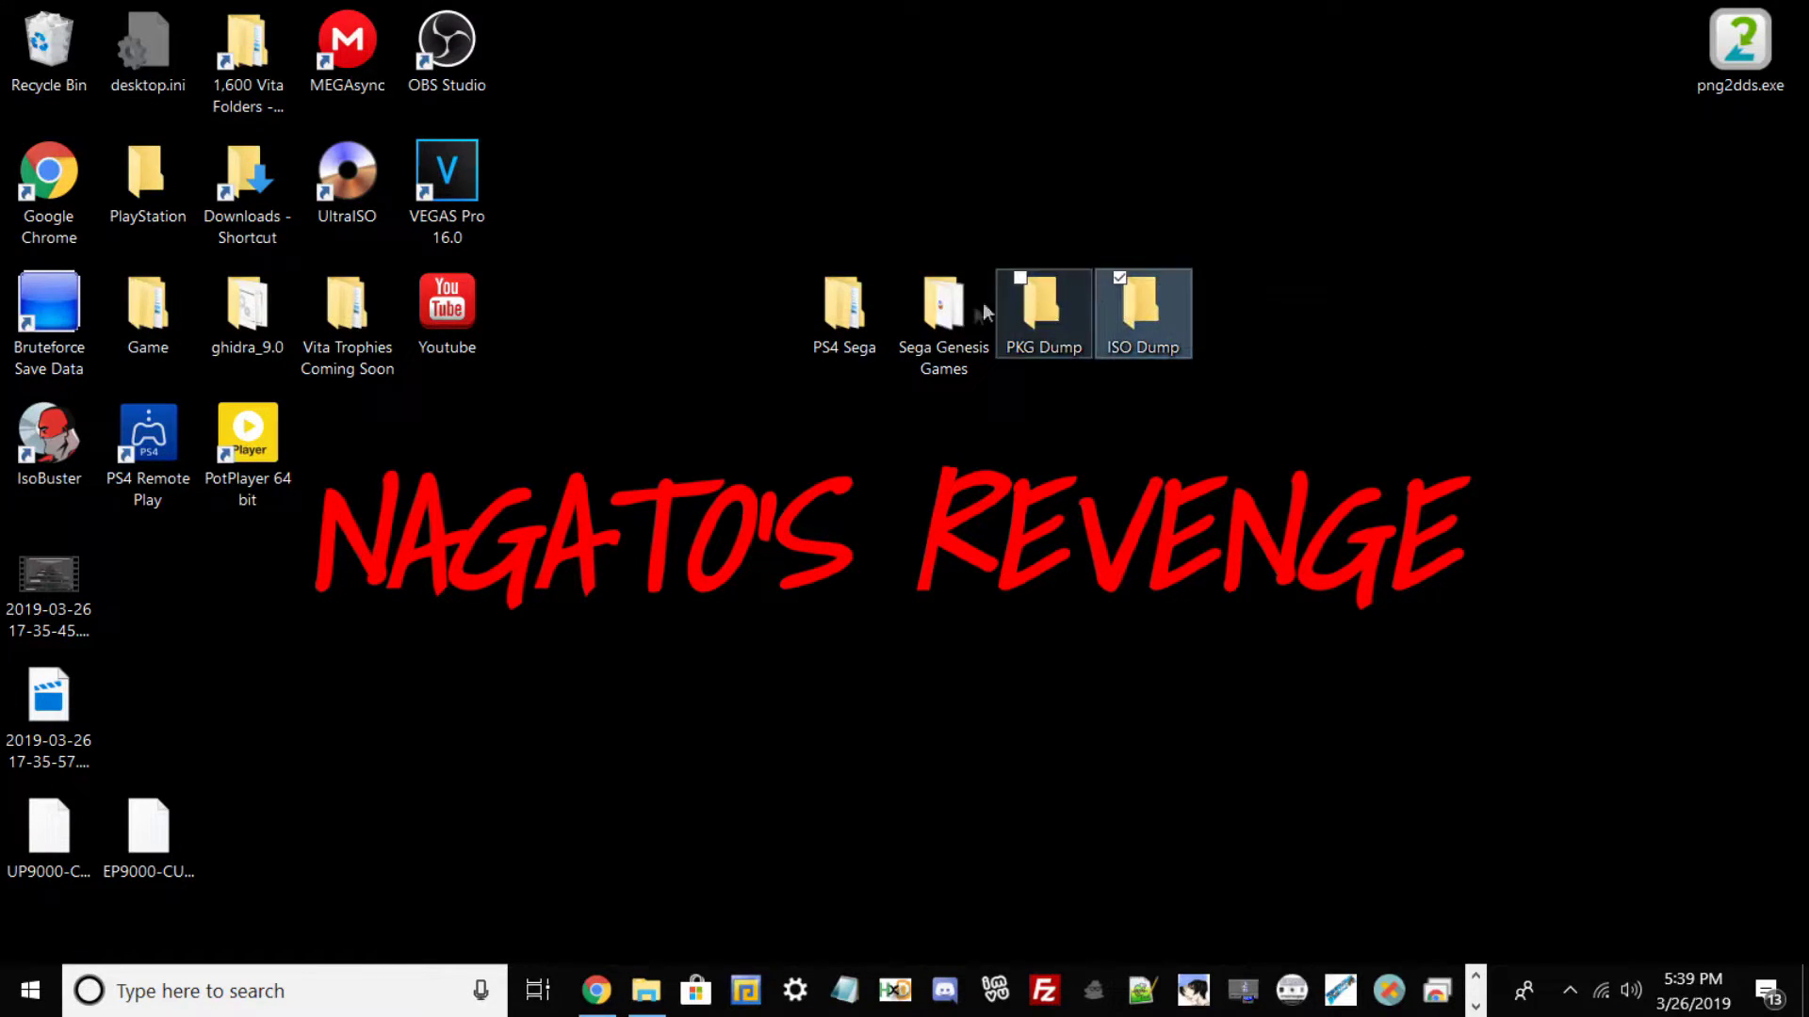
drag(1048, 190, 1160, 370)
click(1167, 472)
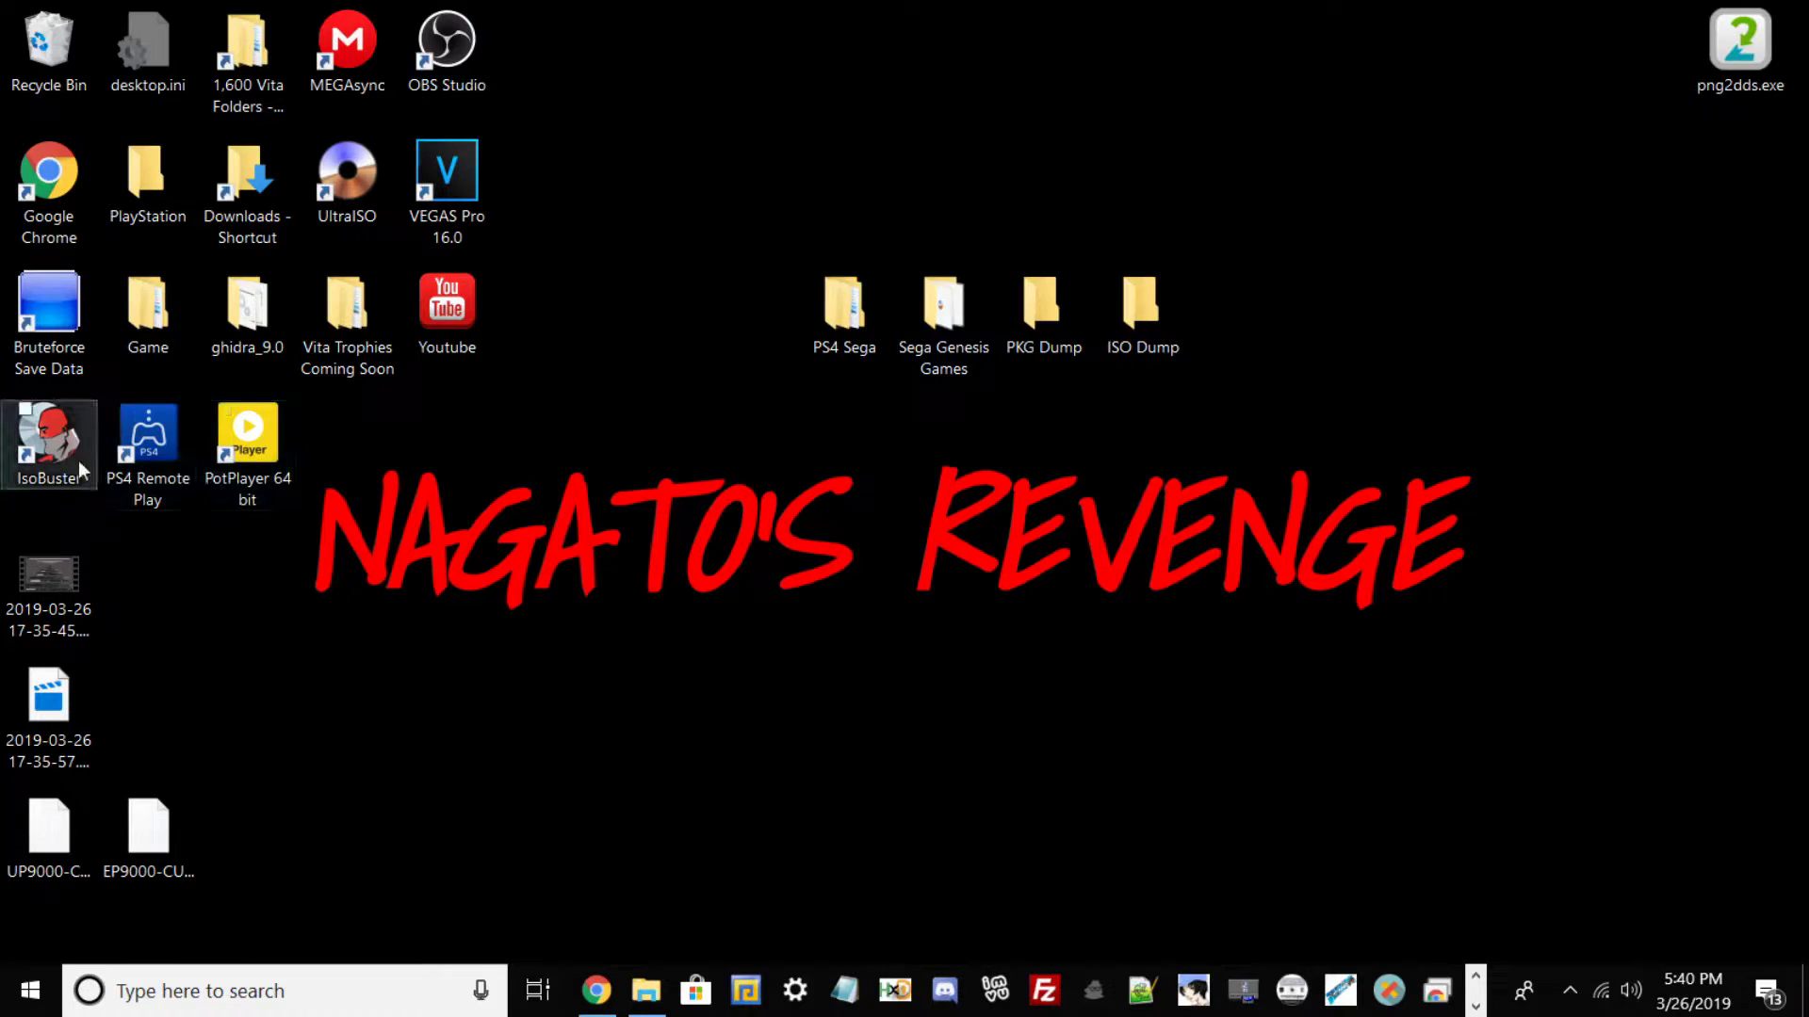
Open PS4 Sega\Fake_PKG_Generator_3.38 maximized and select orbis-pub-chk.exe.
click(855, 294)
double_click(856, 294)
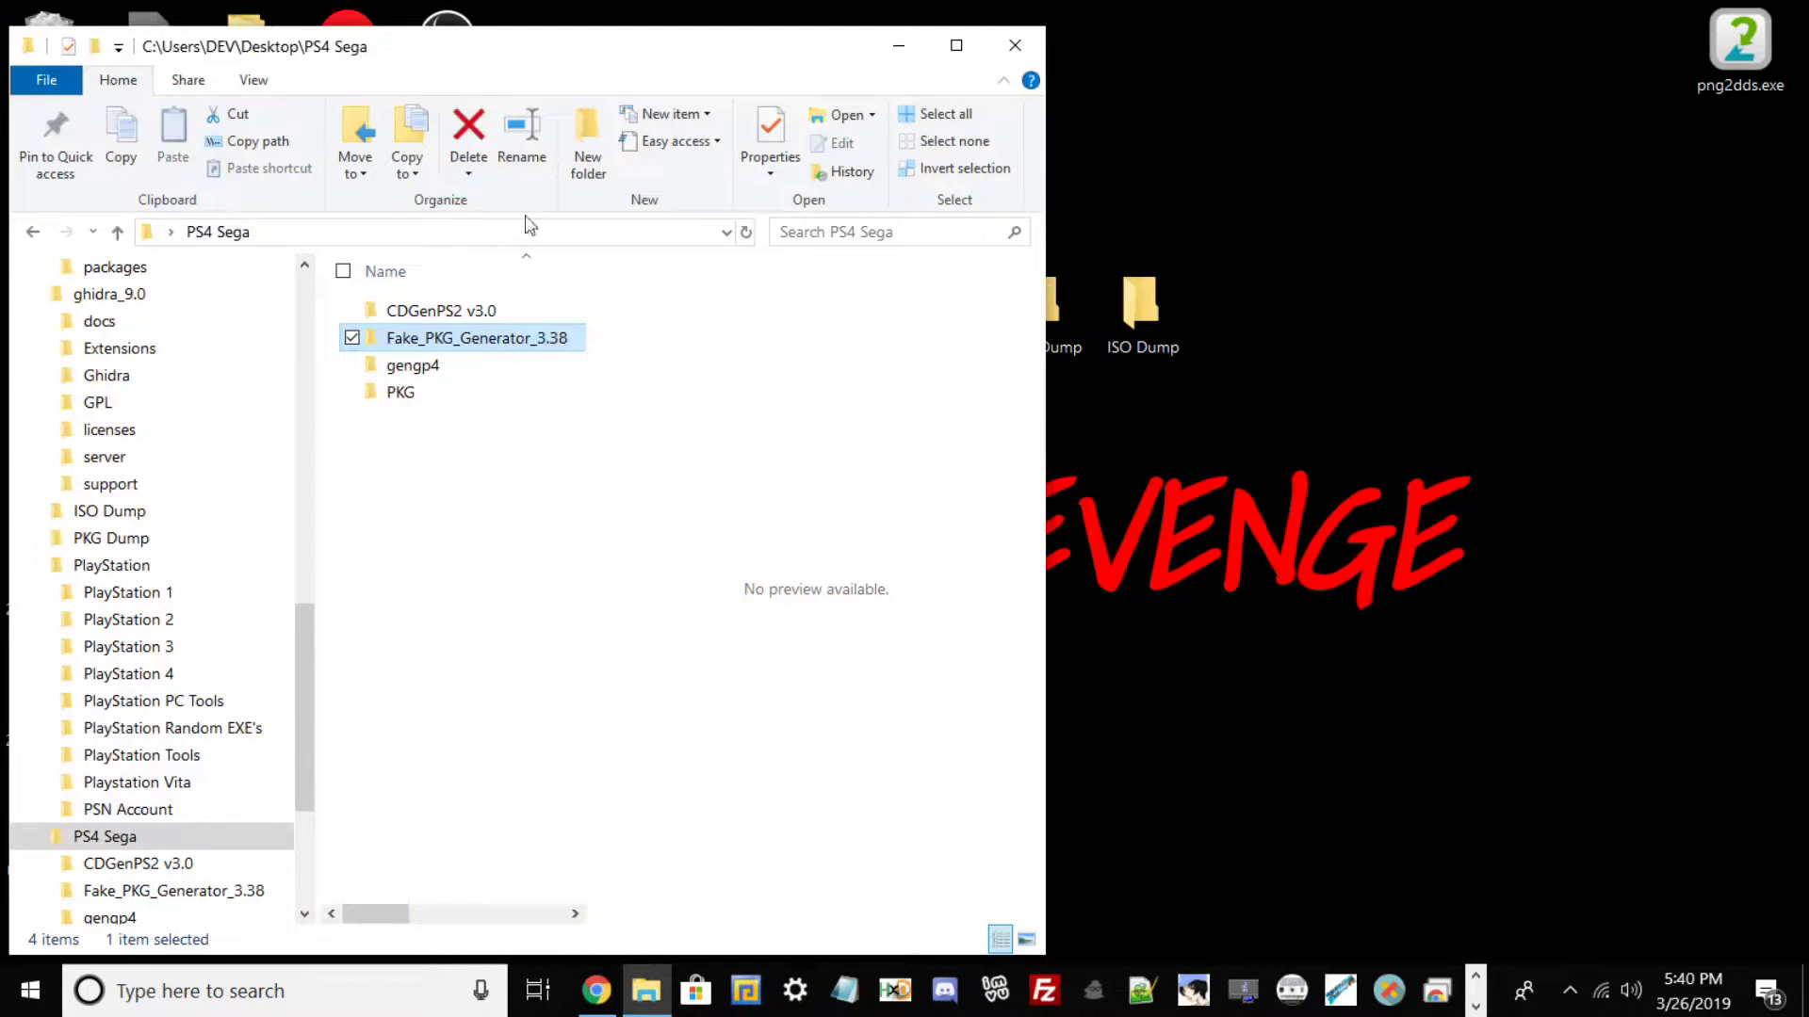
double_click(429, 339)
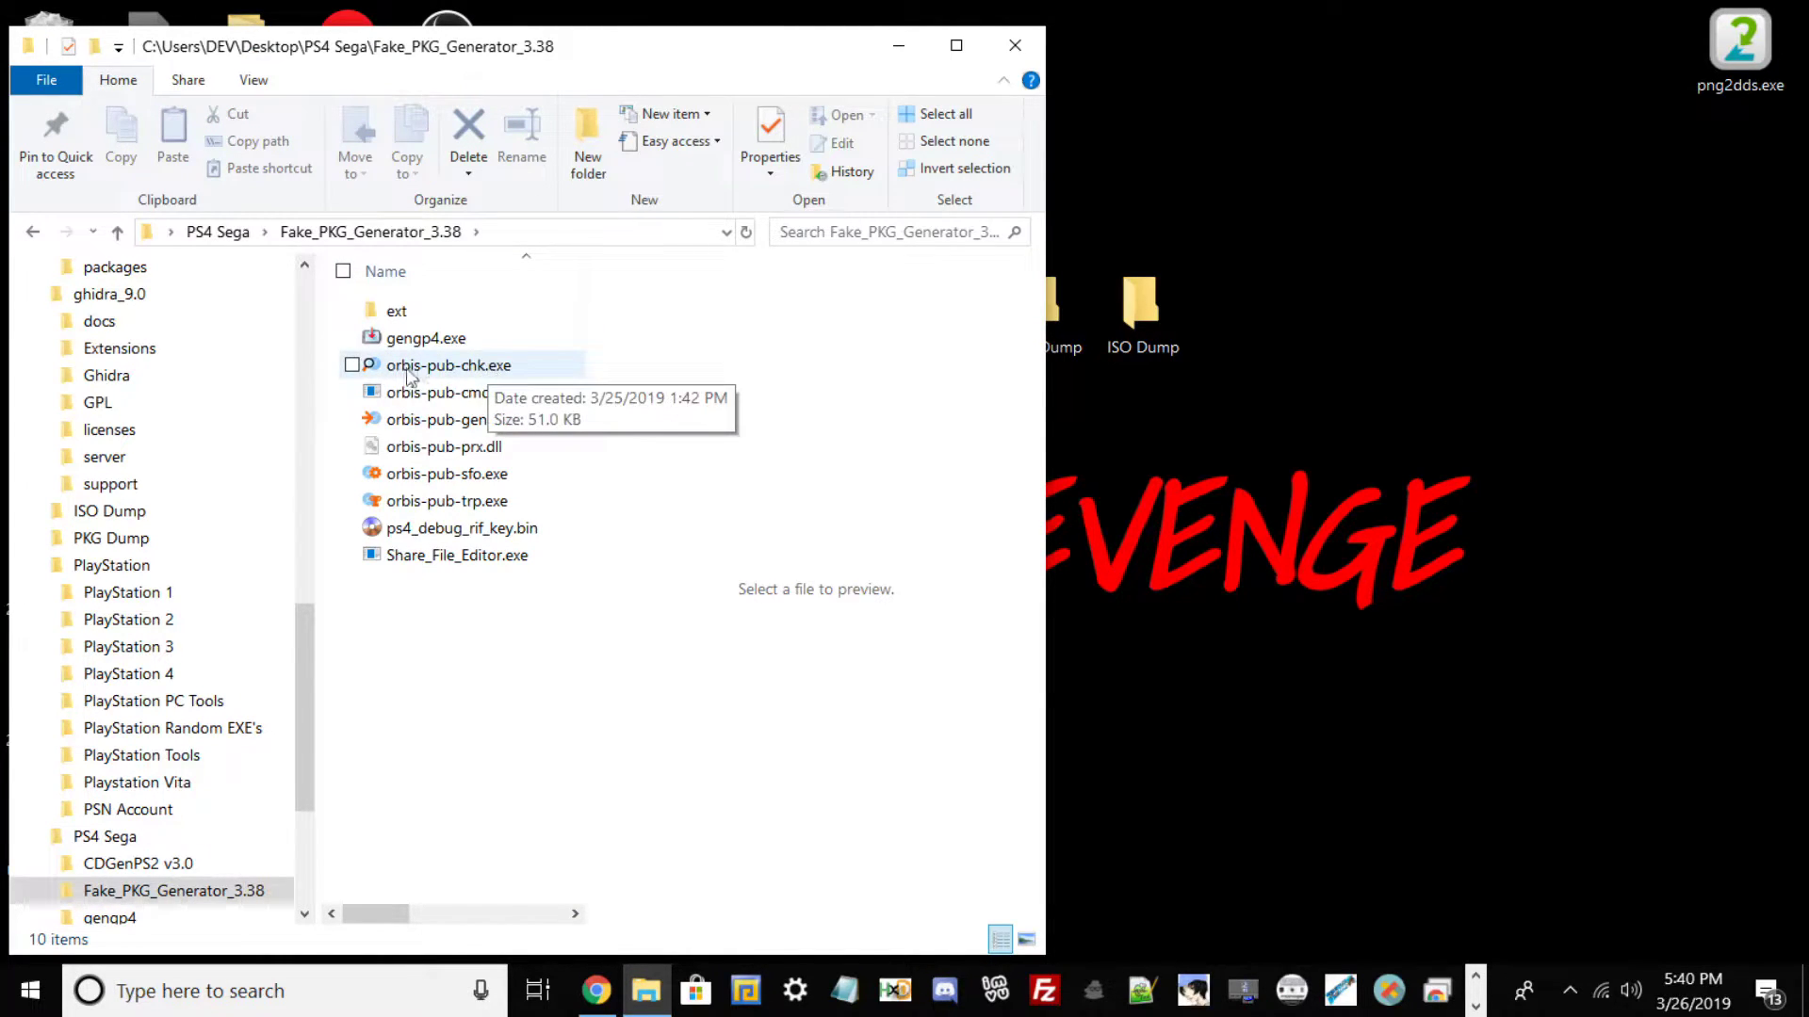
click(956, 45)
click(422, 337)
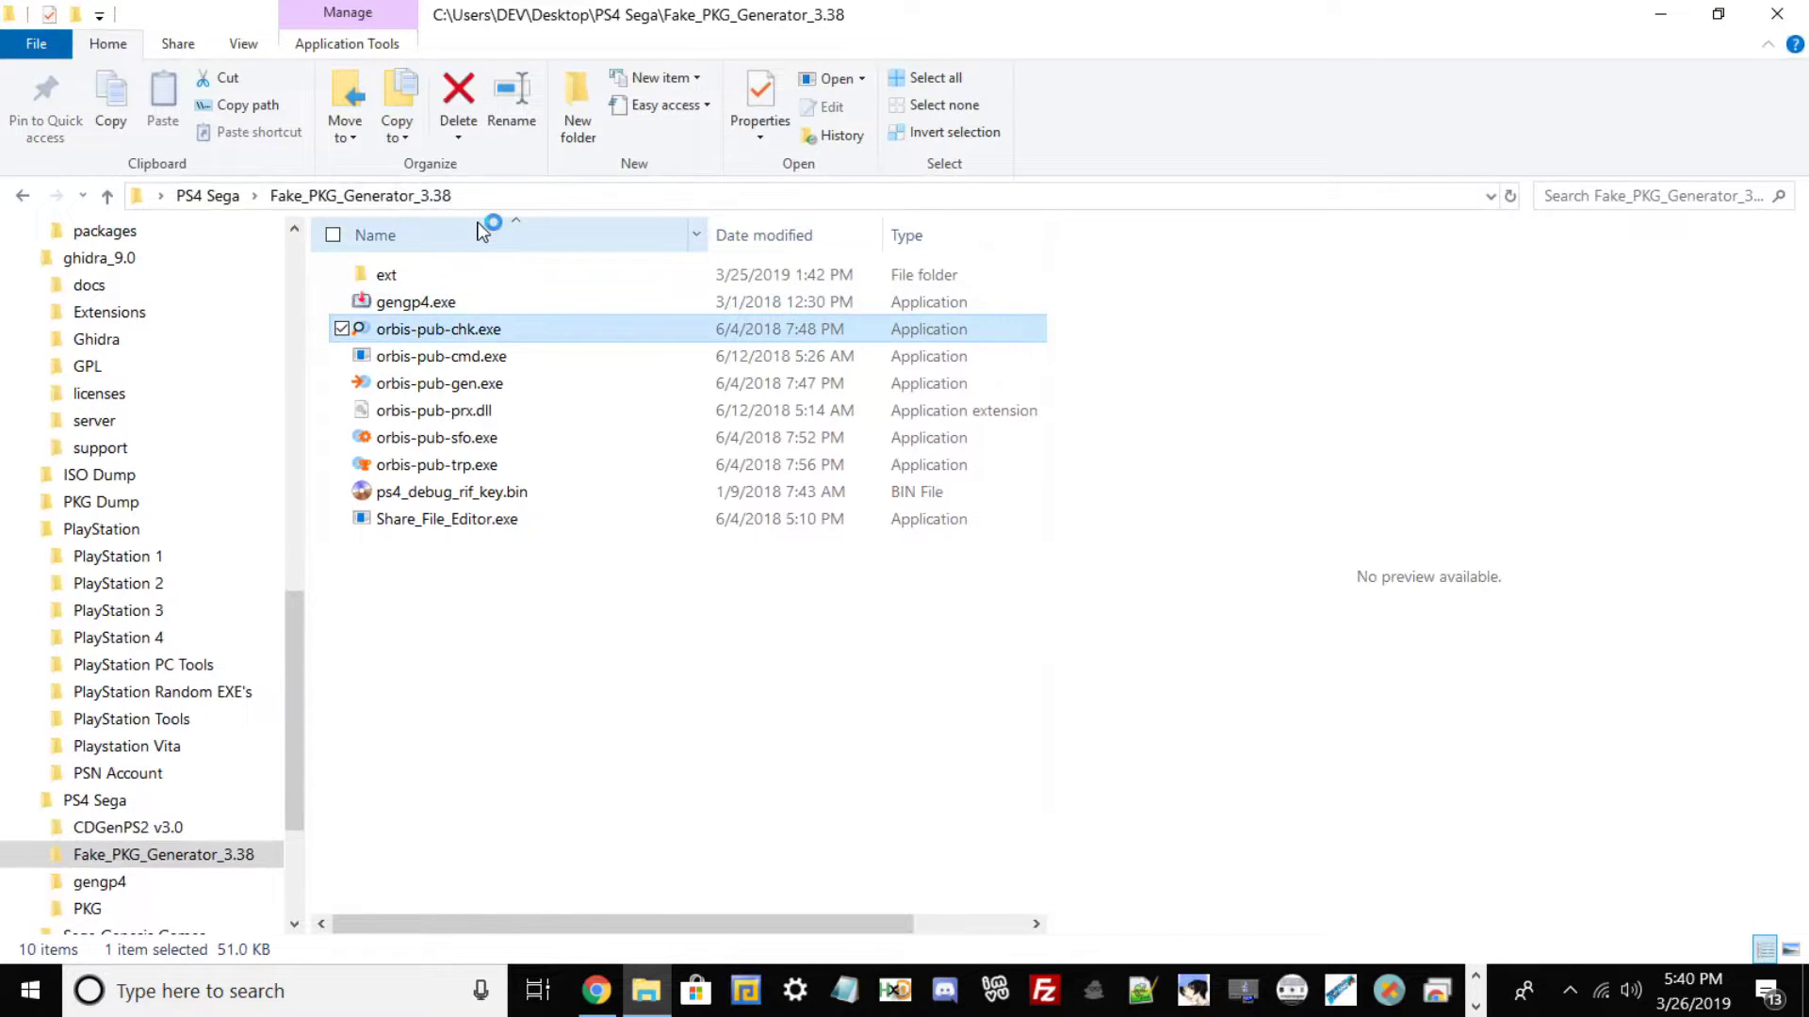
Load Picodrive.pkg into Image Checker for PS4.
click(879, 150)
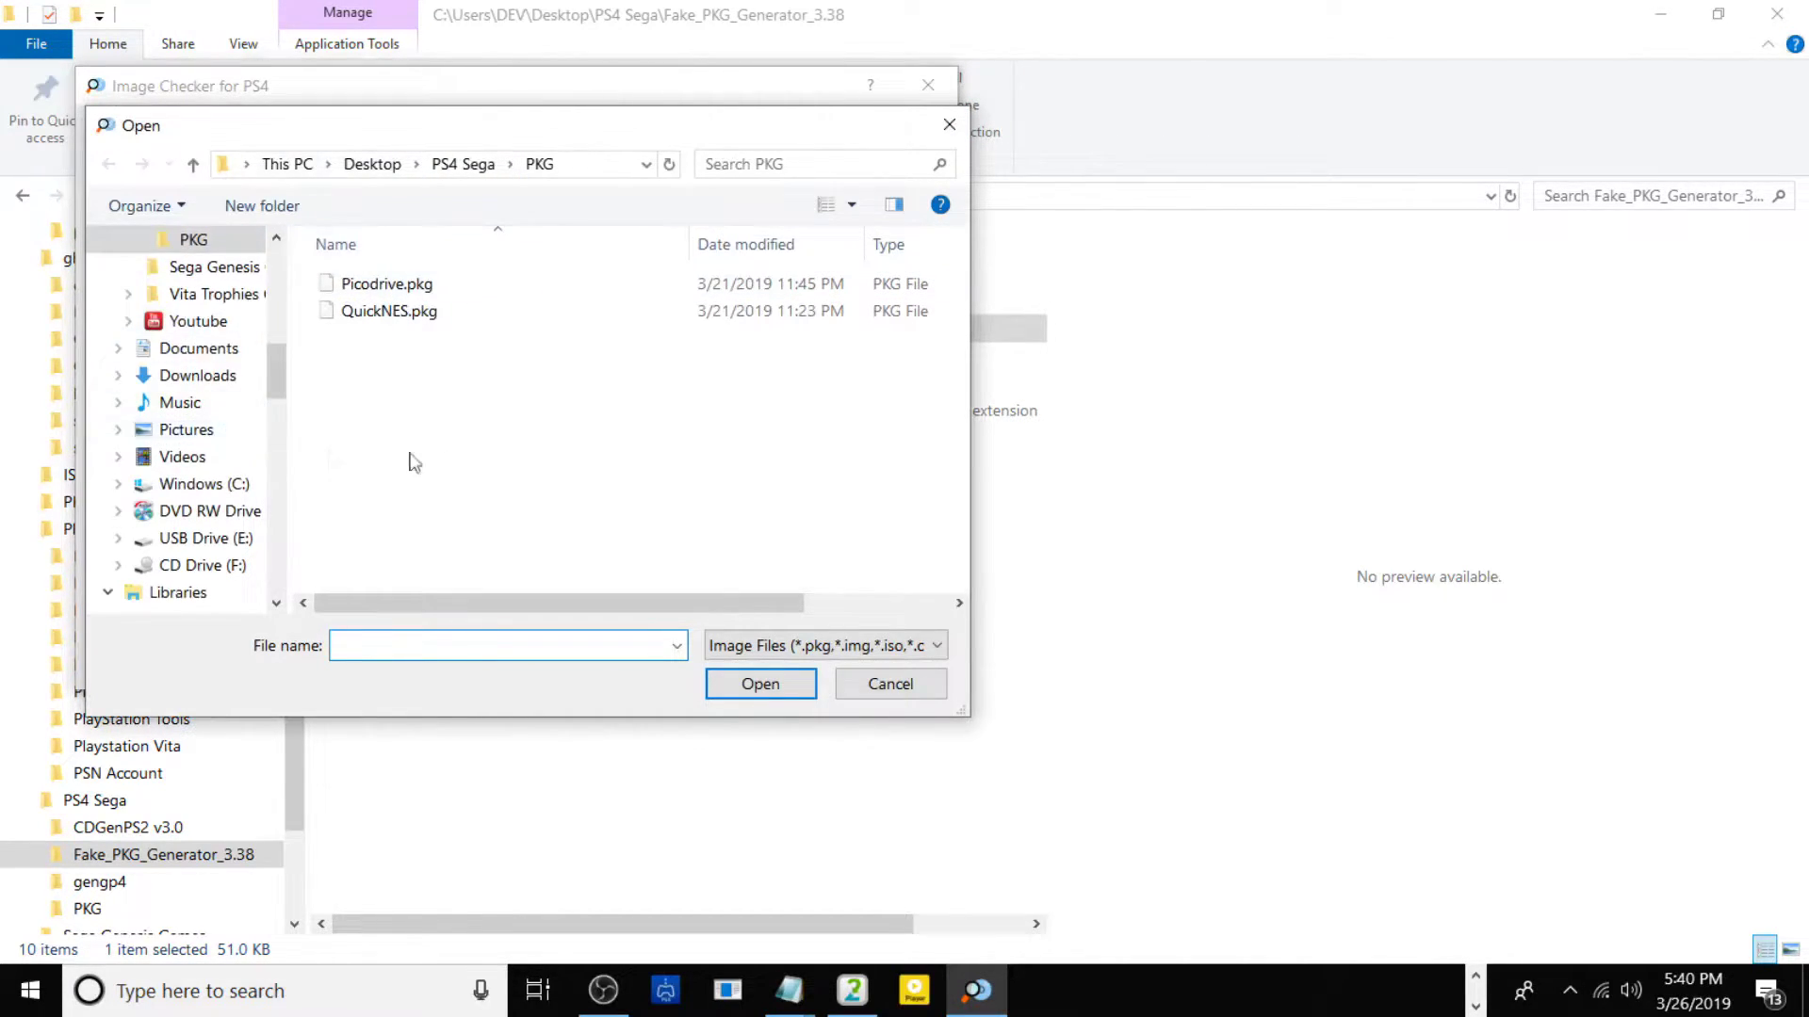
click(386, 288)
click(803, 676)
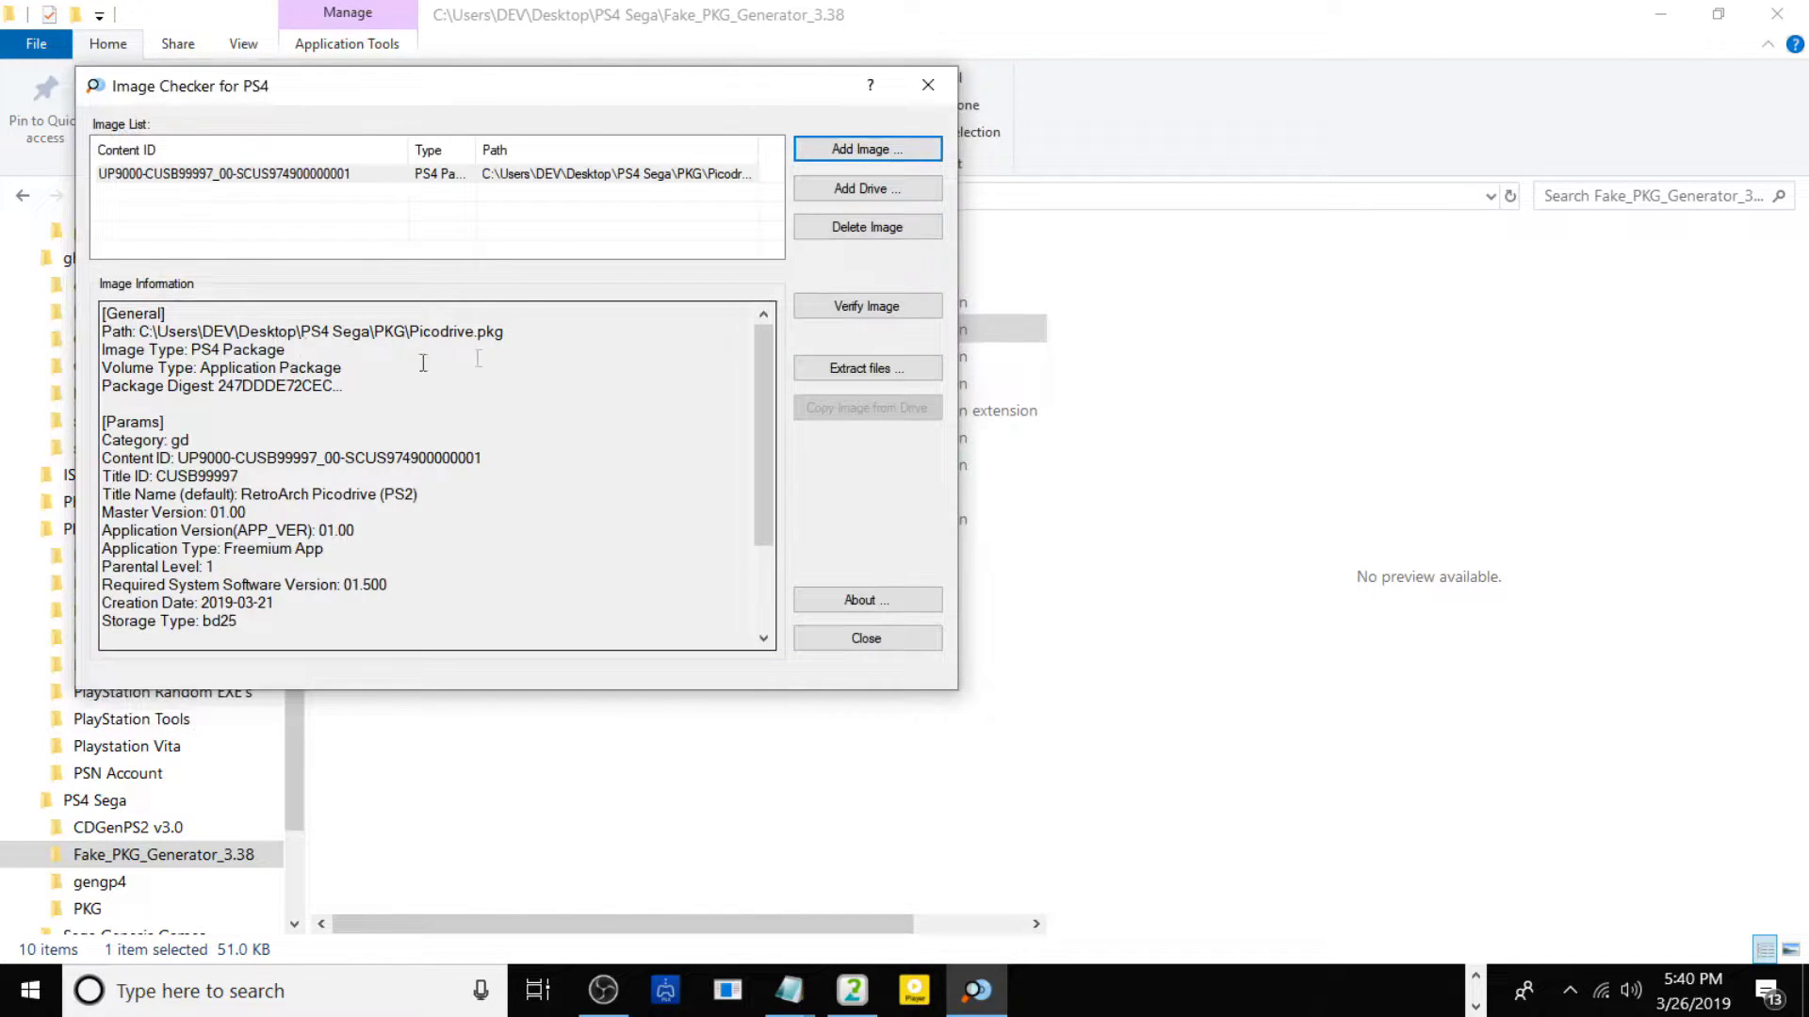
Copy the Title ID value CUSB99997 to the clipboard.
drag(252, 478, 204, 474)
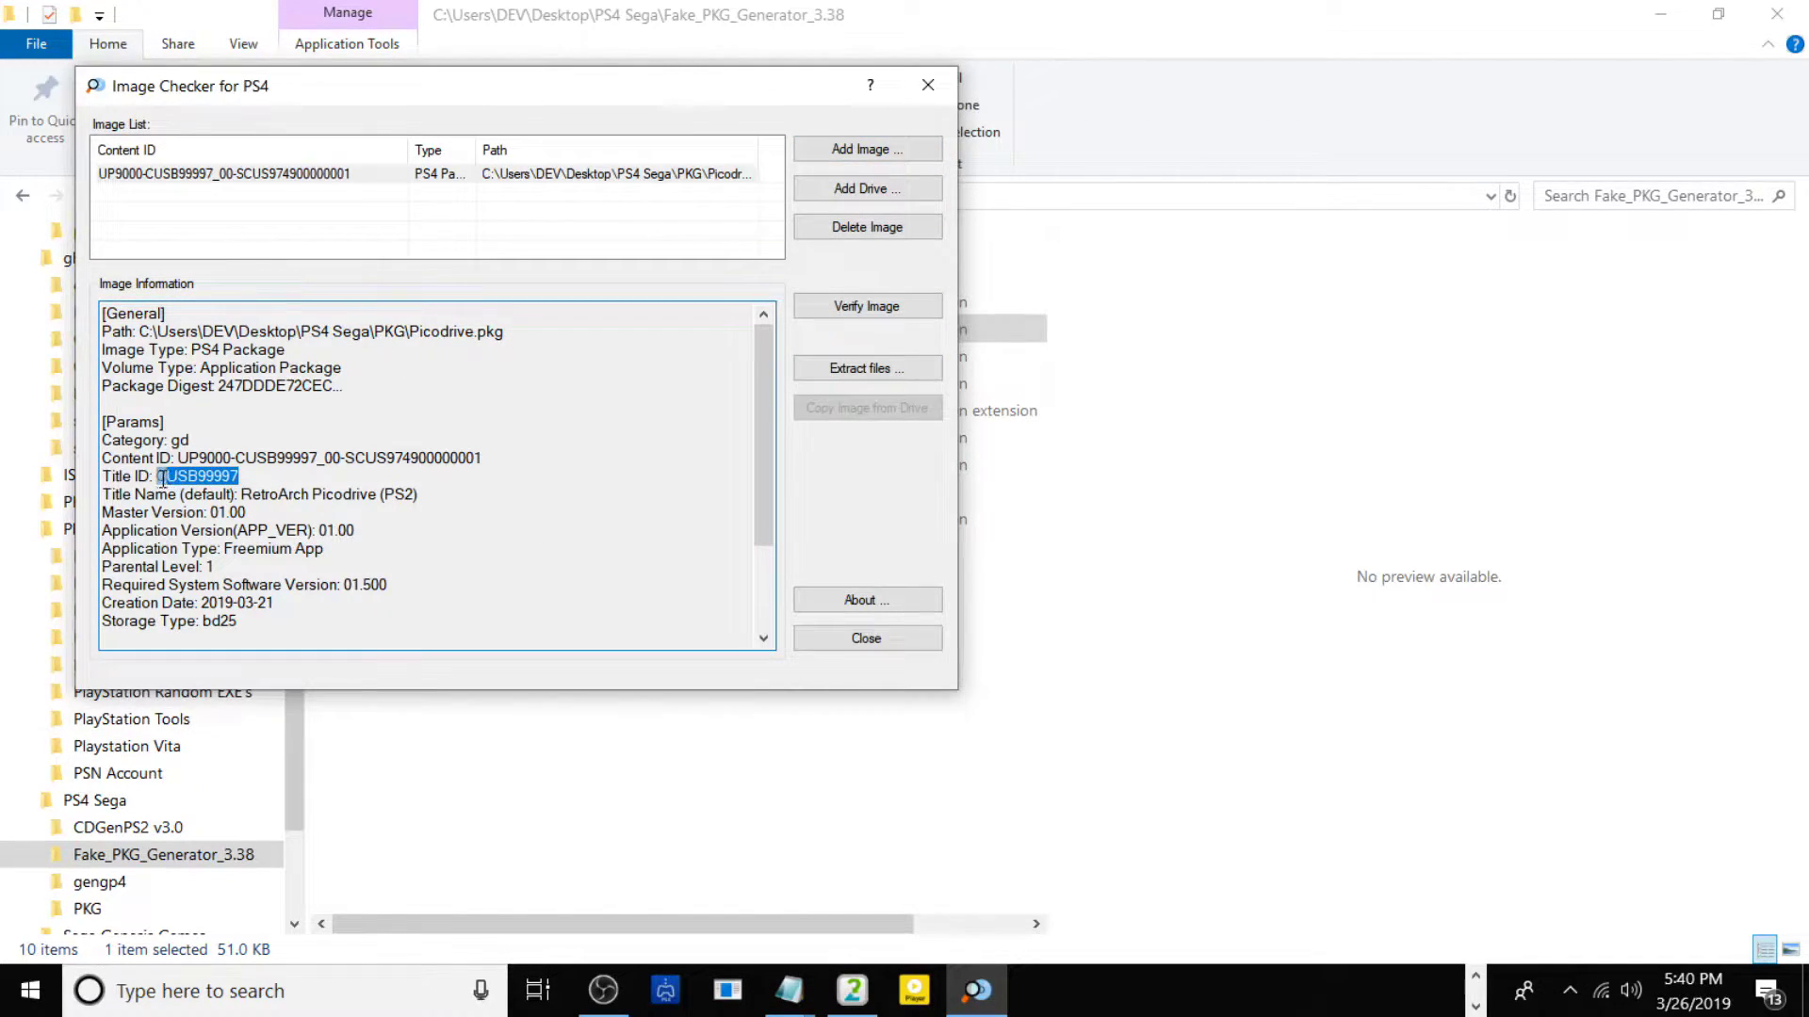
right_click(160, 478)
click(215, 548)
Enter Picodrive.pkg's package passcode and unlock it for file extraction.
click(859, 371)
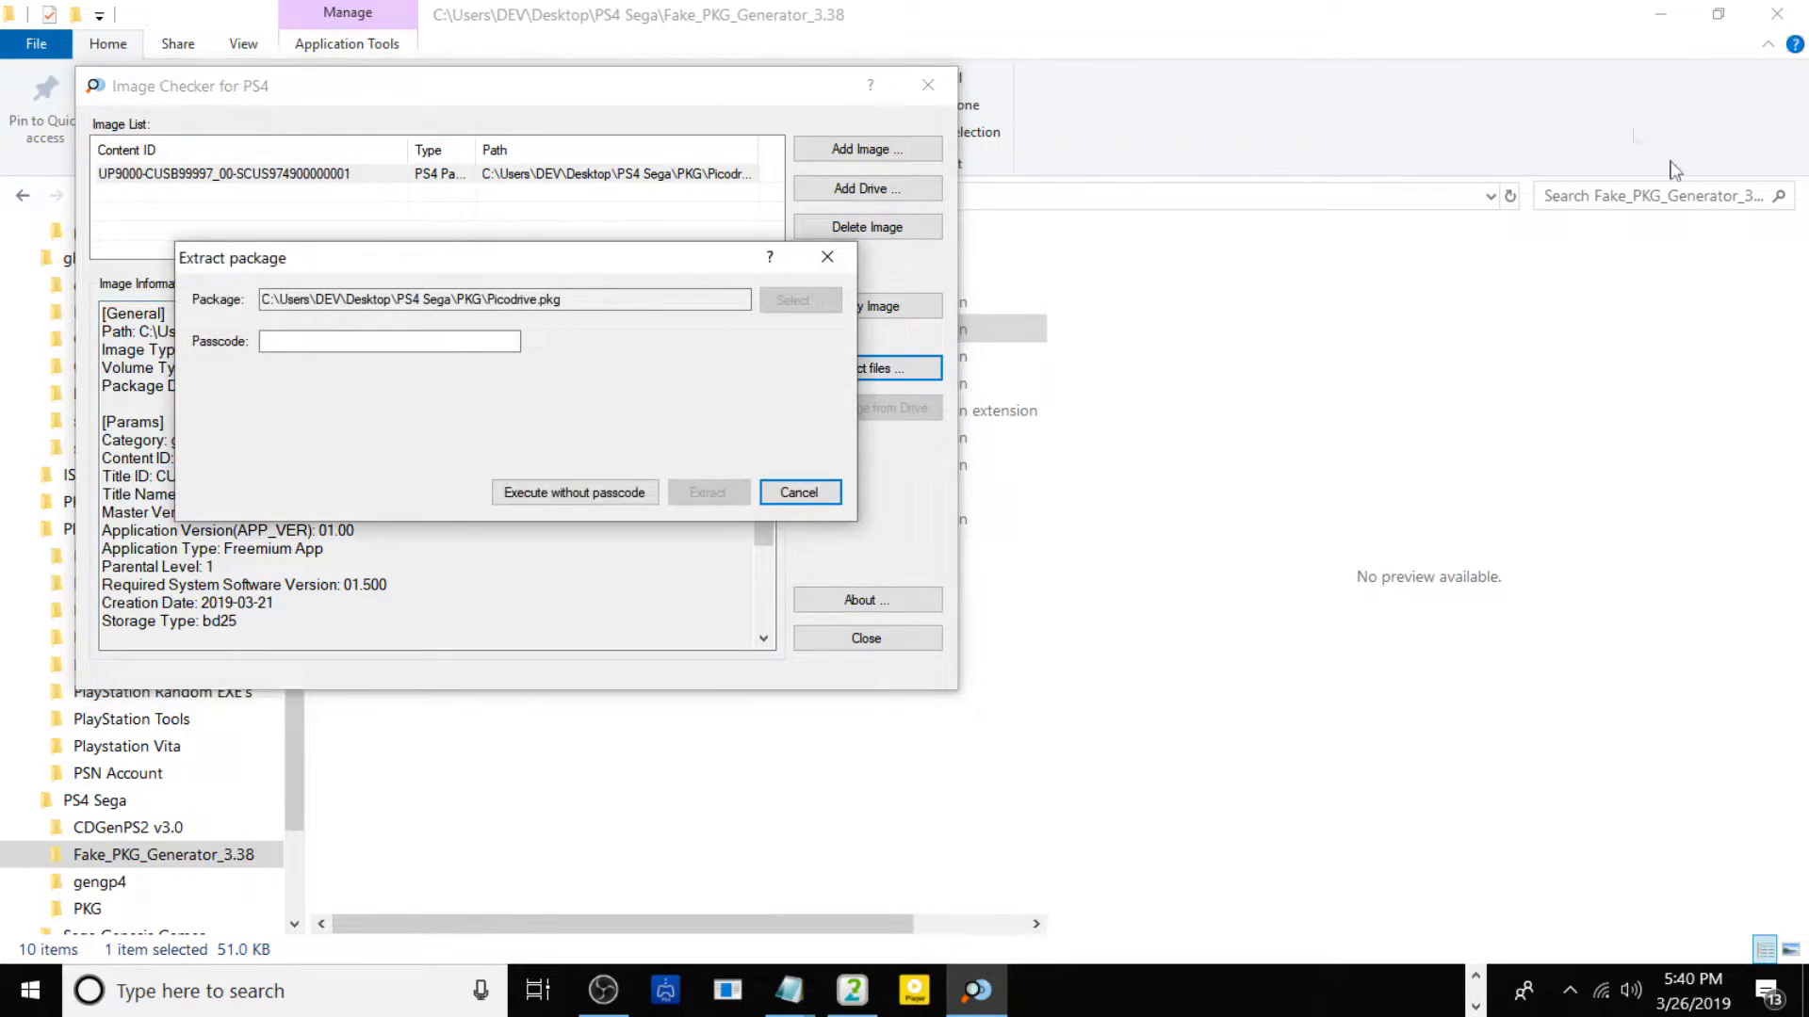
click(432, 337)
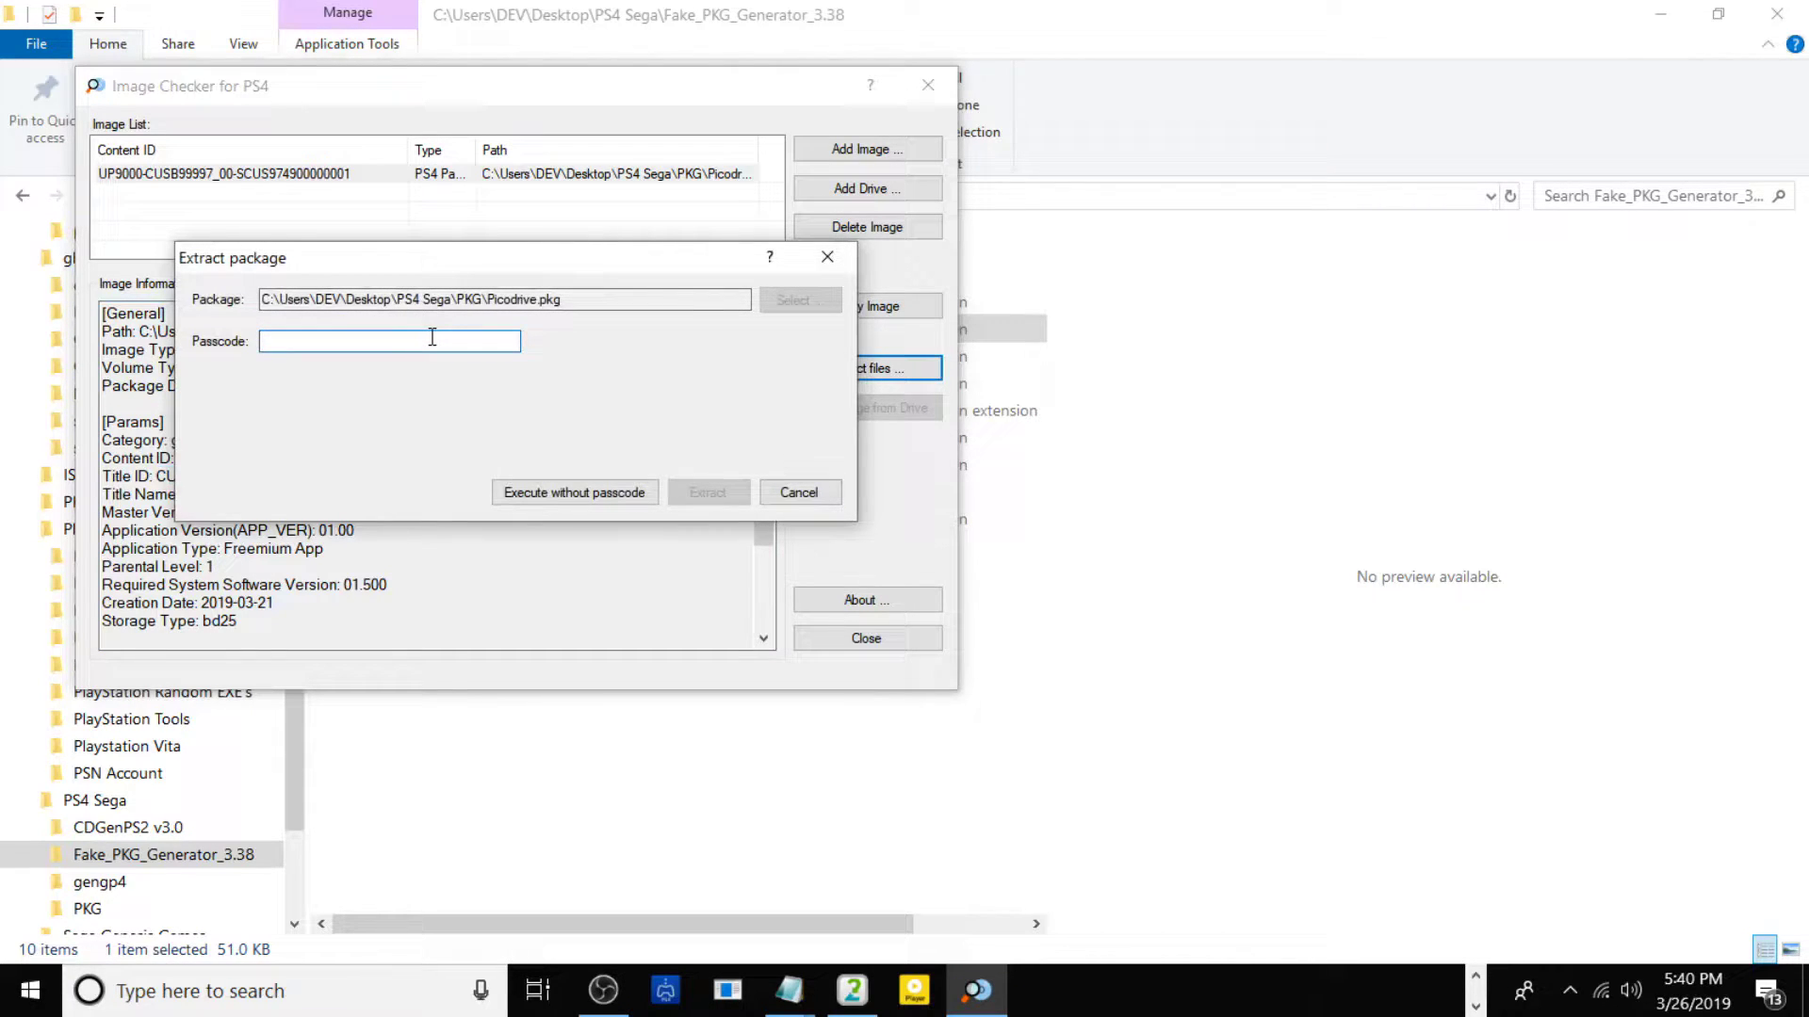
text(00000000000000000000000000000000)
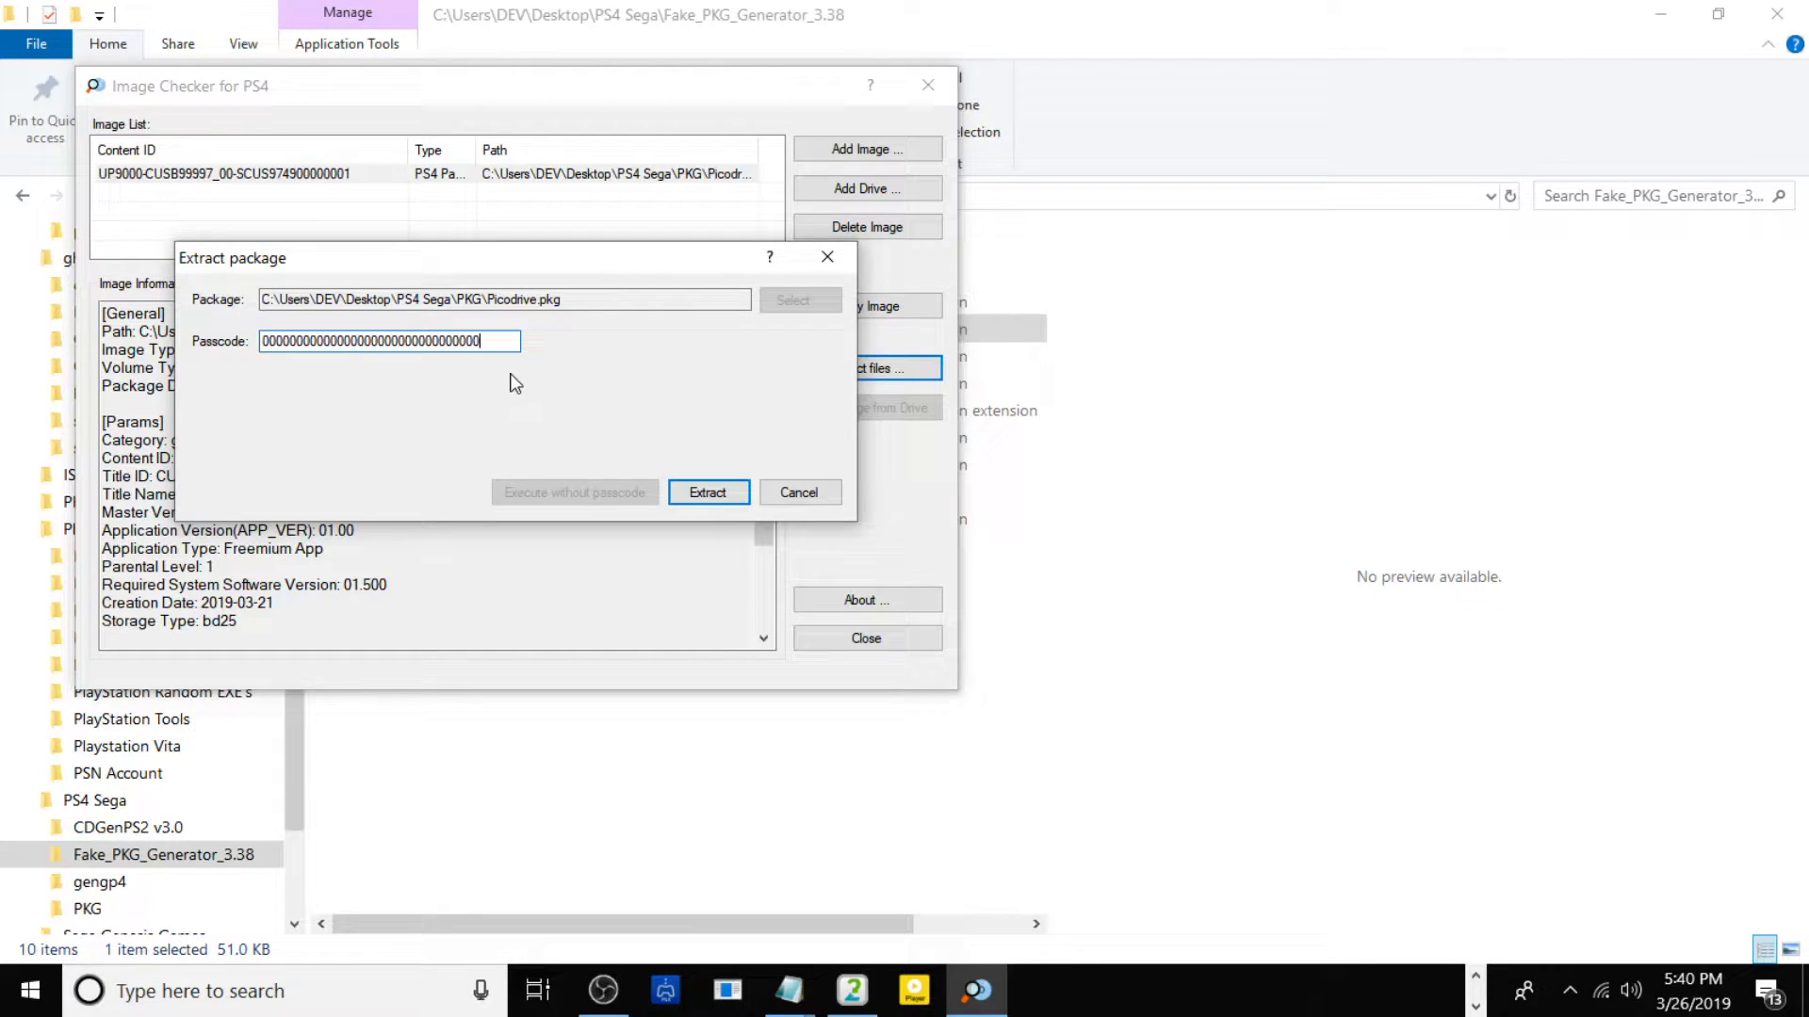
click(704, 492)
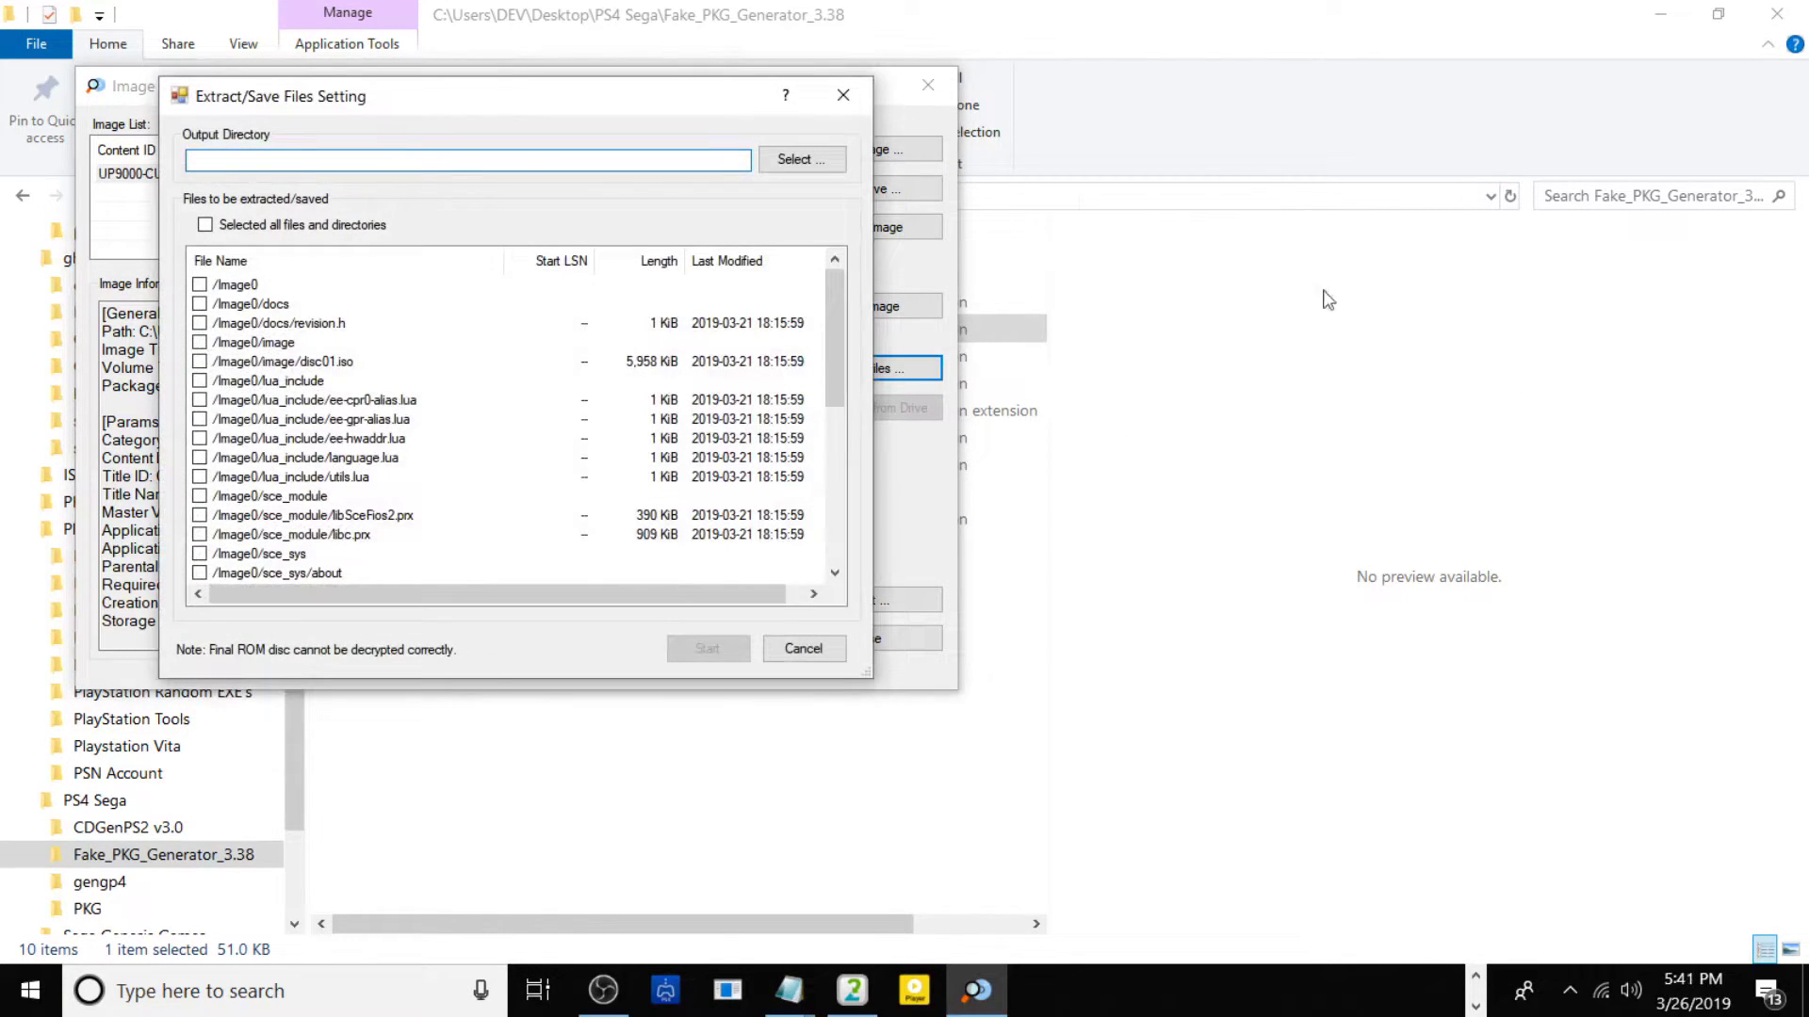
Extract all Picodrive.pkg files and directories into the desktop PKG Dump folder.
click(205, 226)
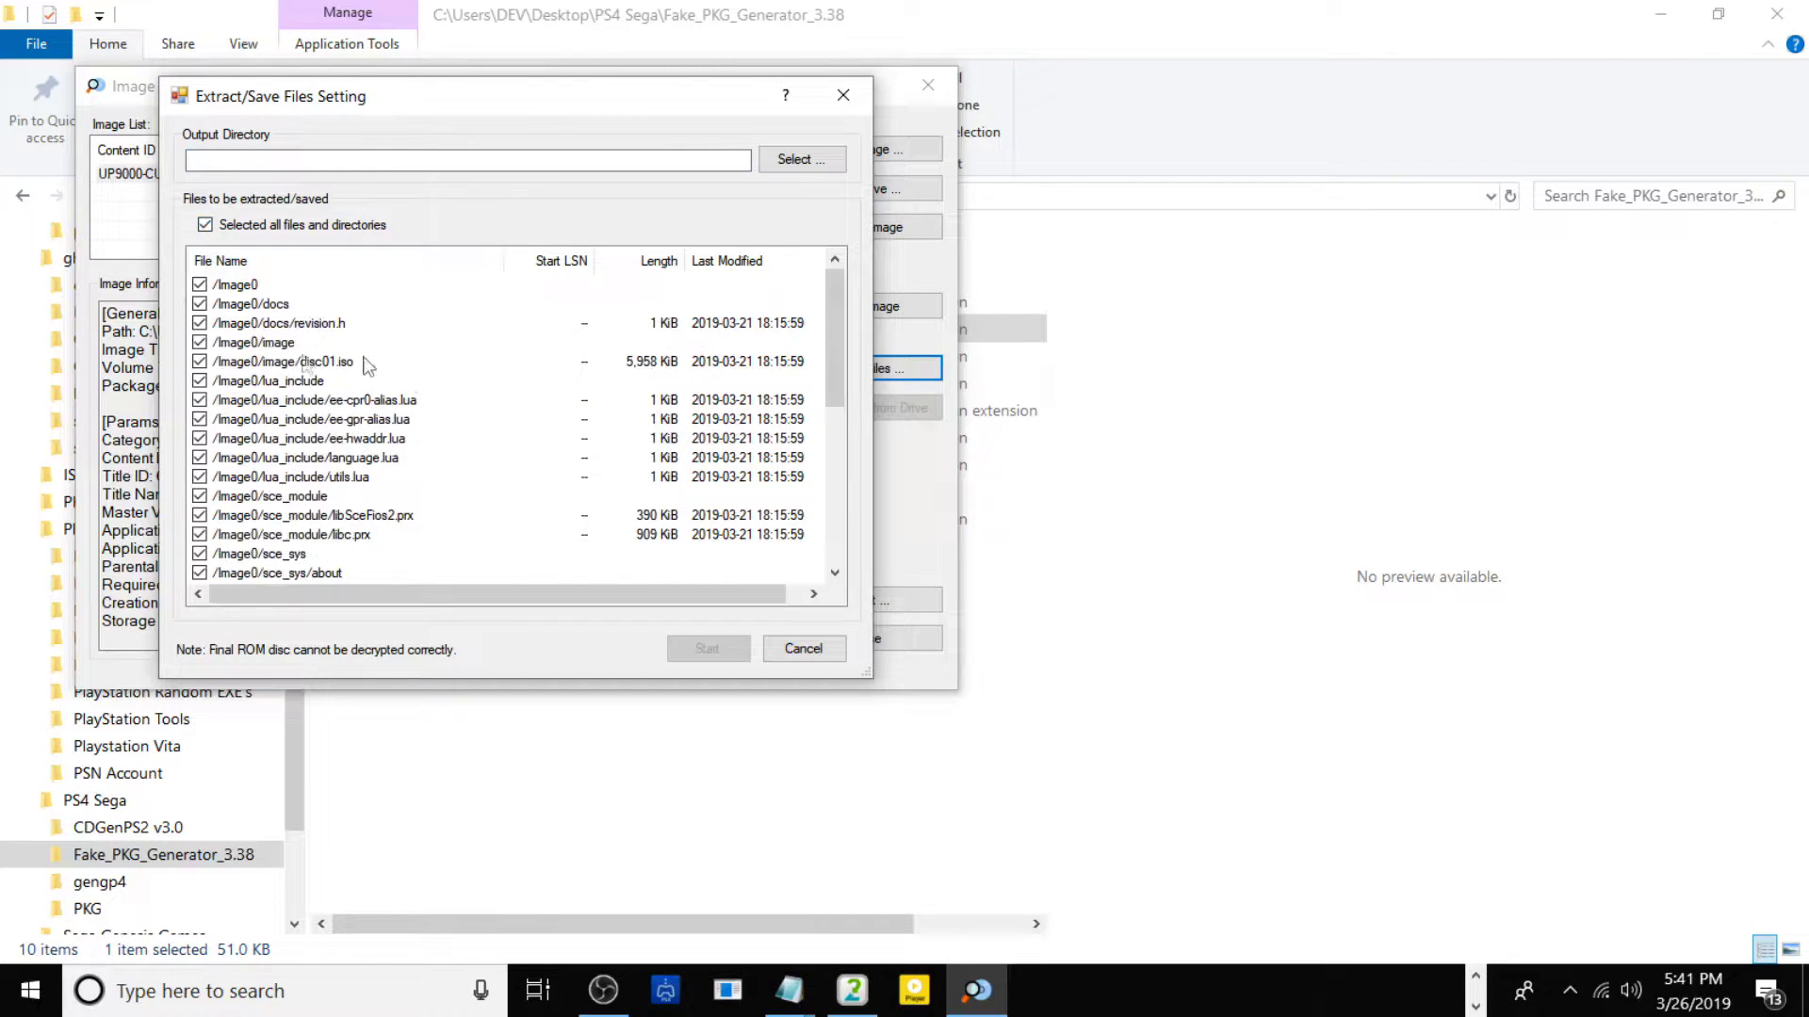
click(798, 159)
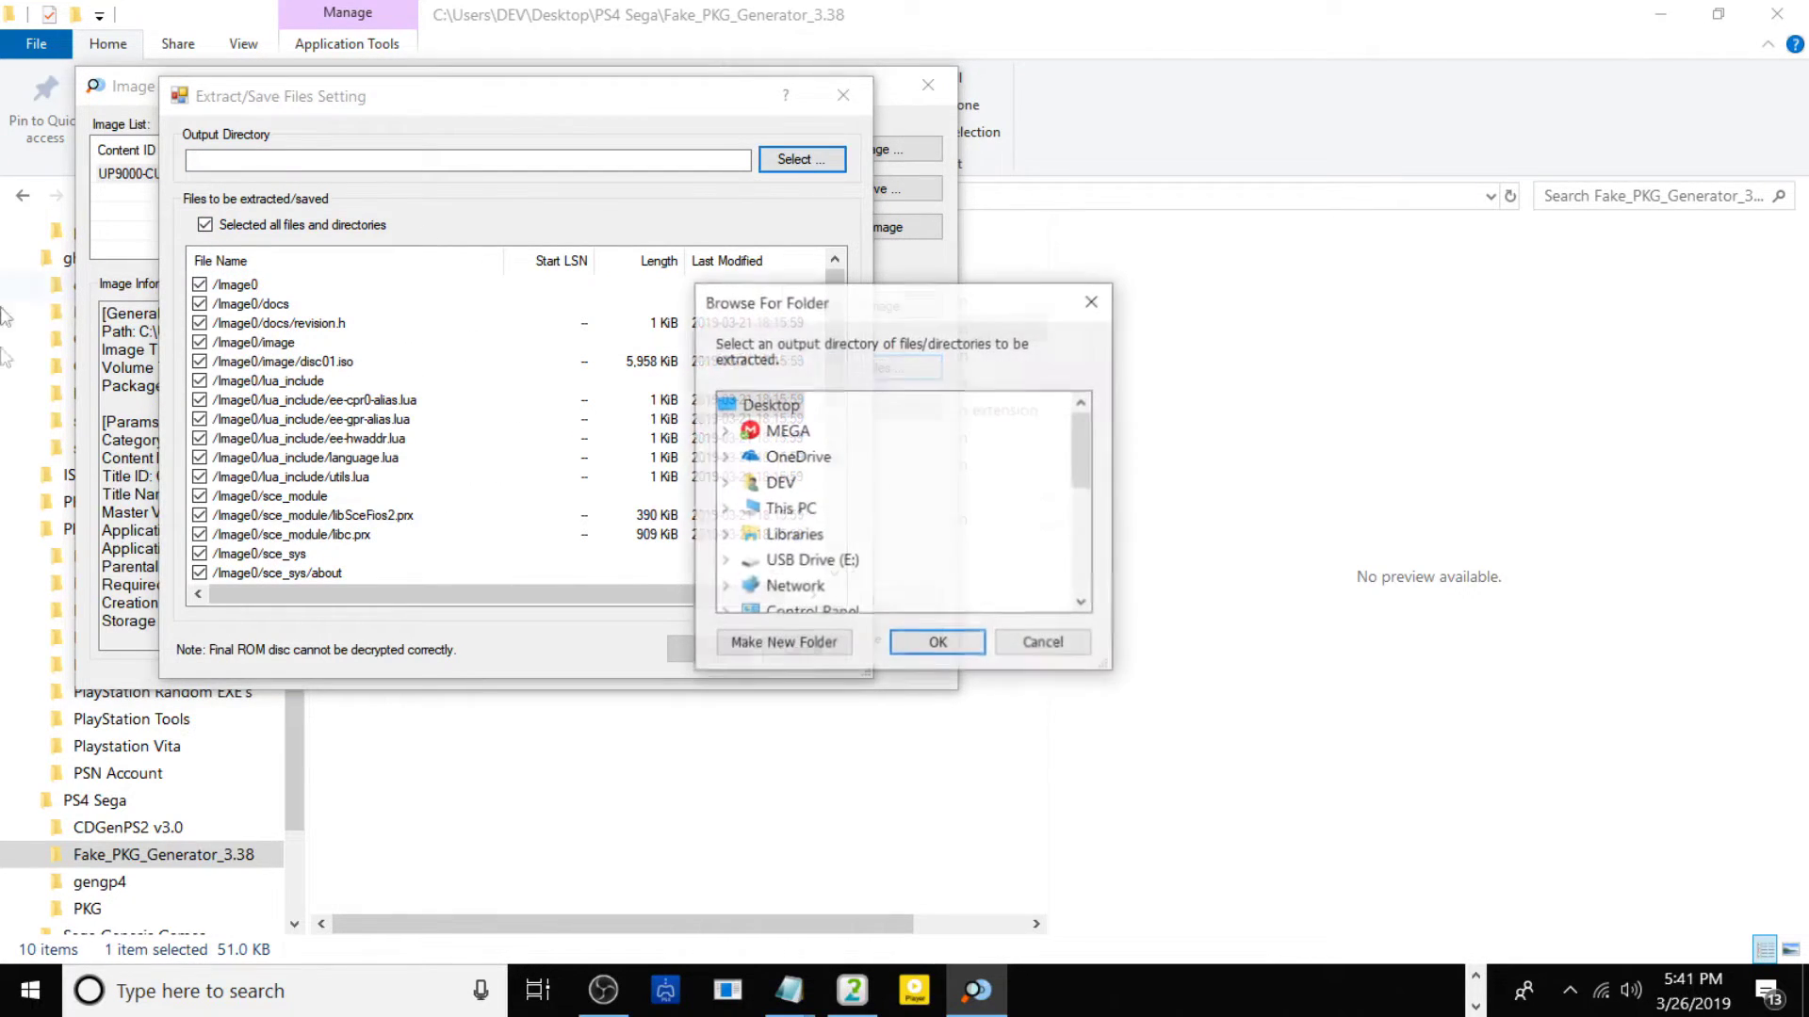
scroll(757, 469, down, 1)
scroll(756, 469, down, 2)
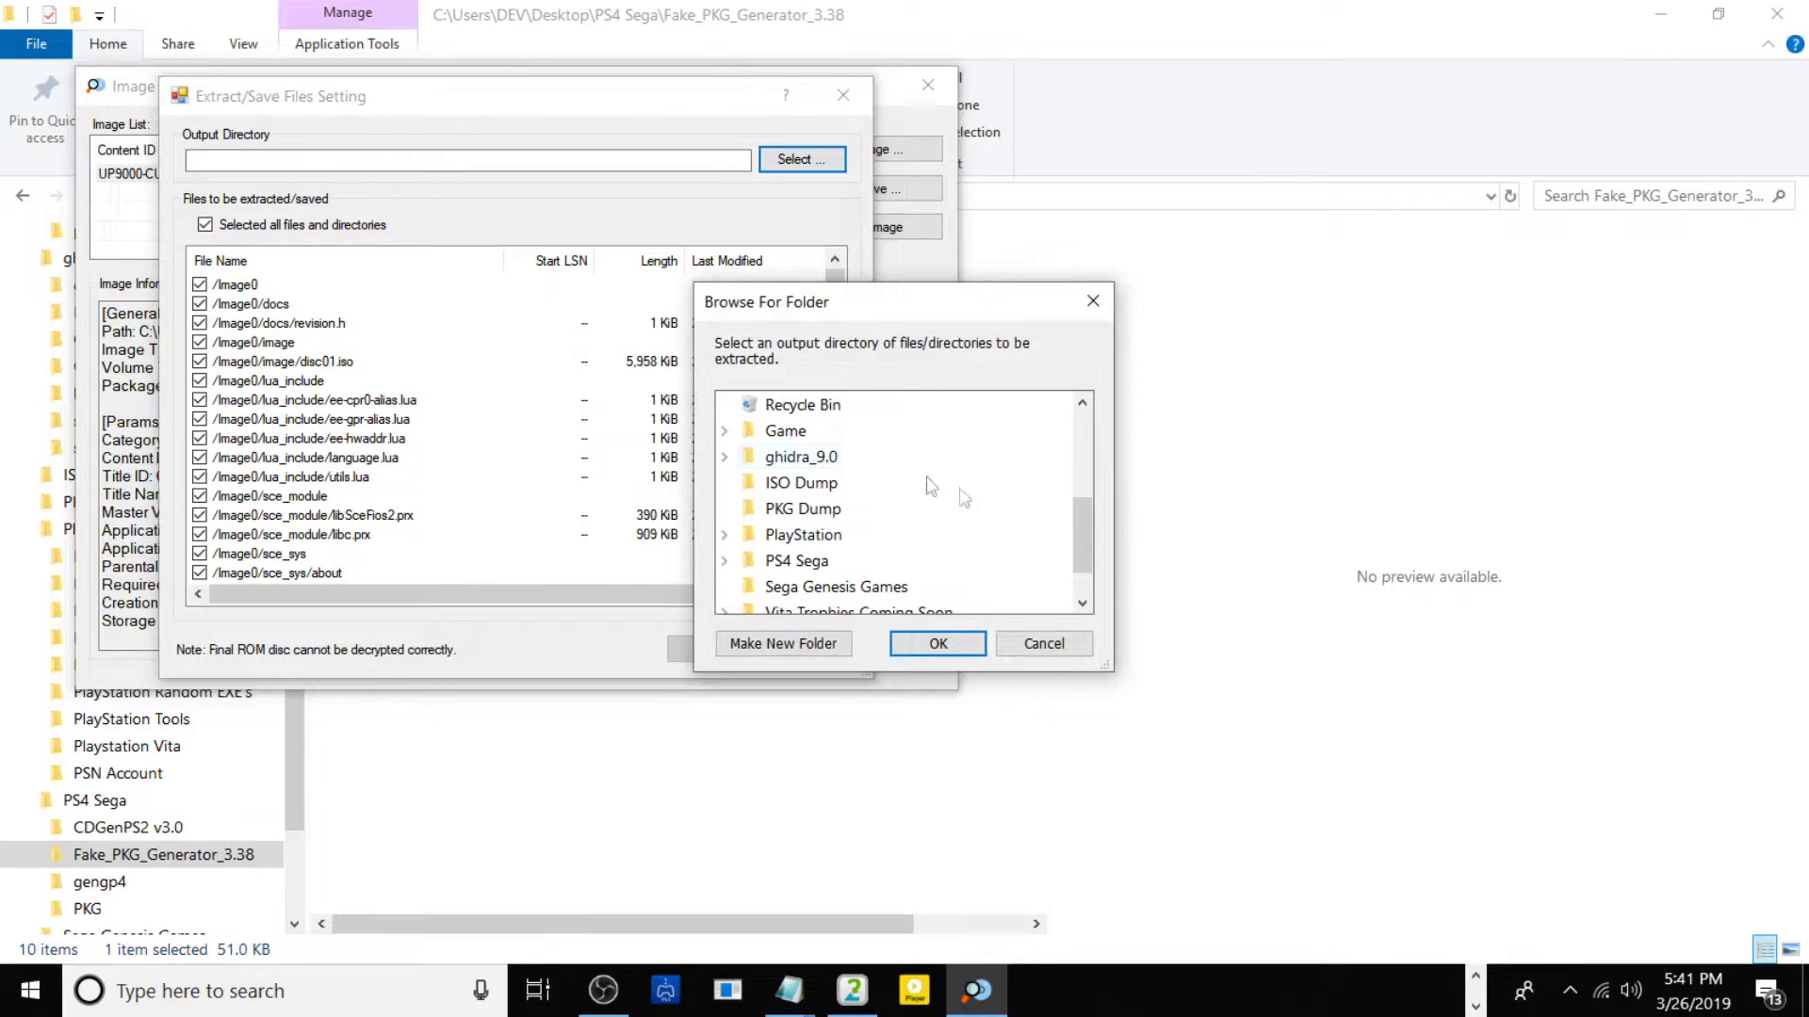
click(819, 515)
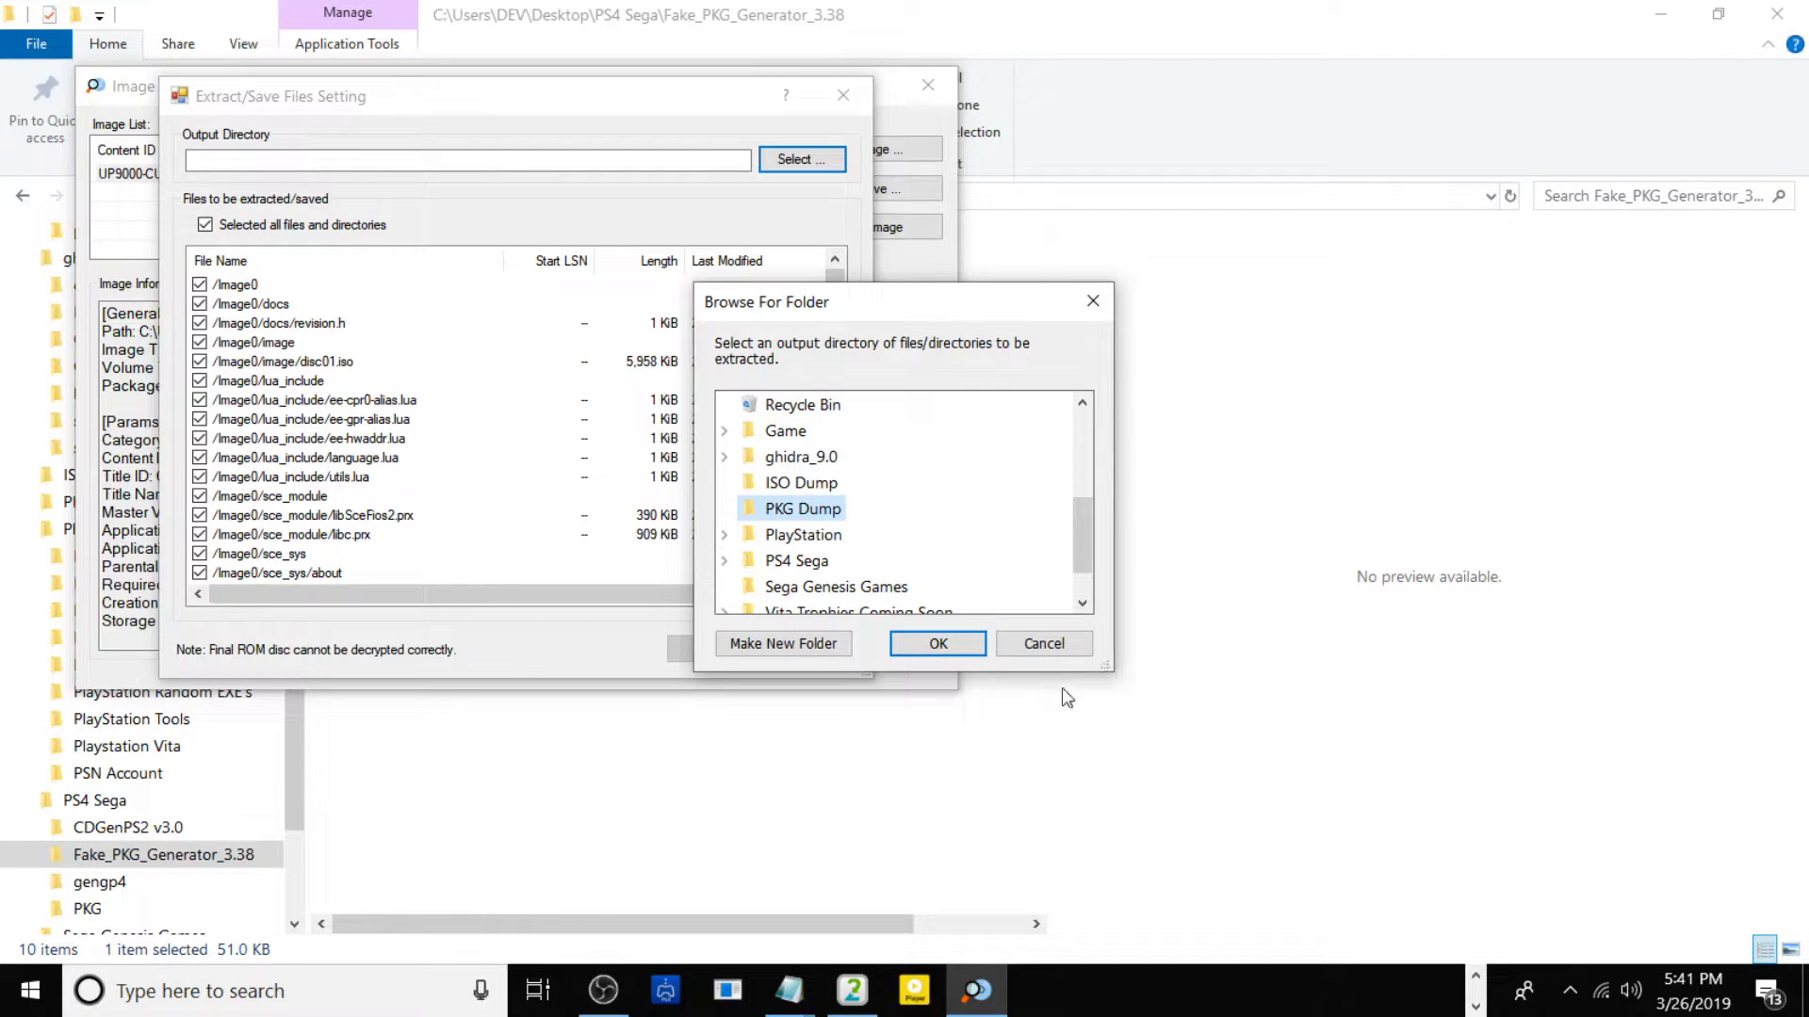
click(938, 643)
click(711, 650)
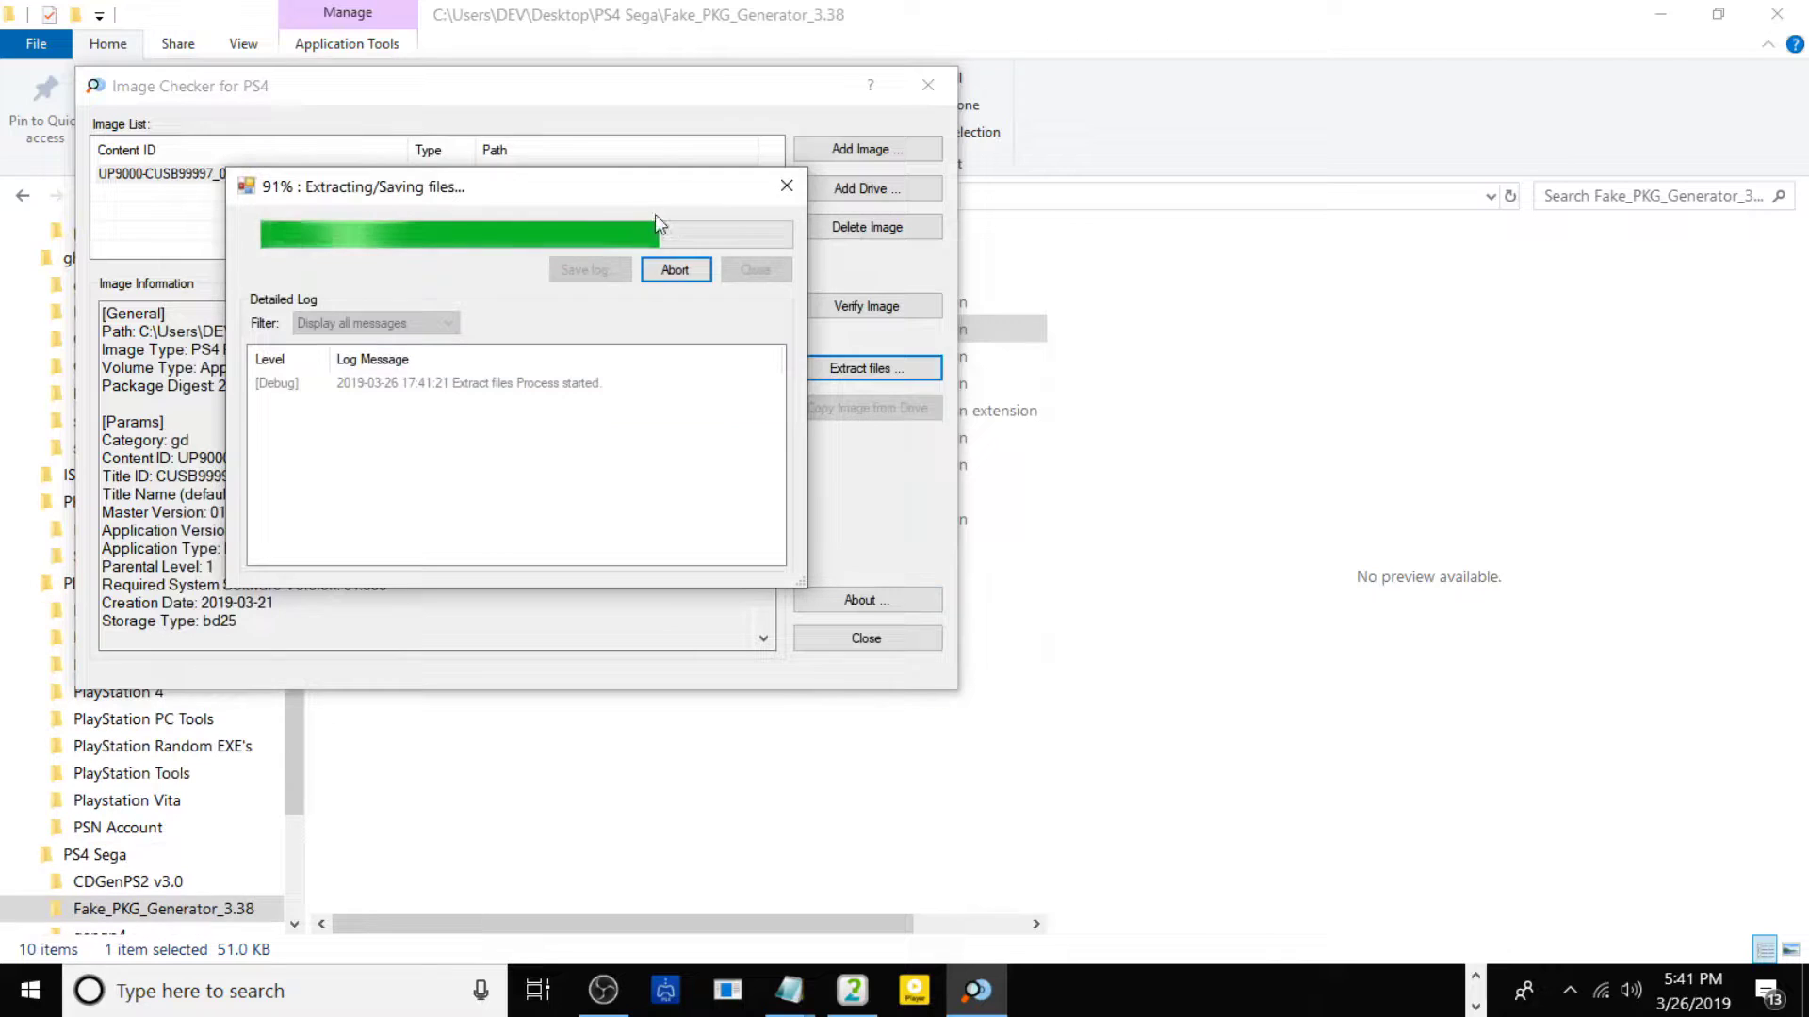
click(787, 186)
Close the checker, open PKG Dump maximized, and rename Image0 to CUSB99997.
click(928, 85)
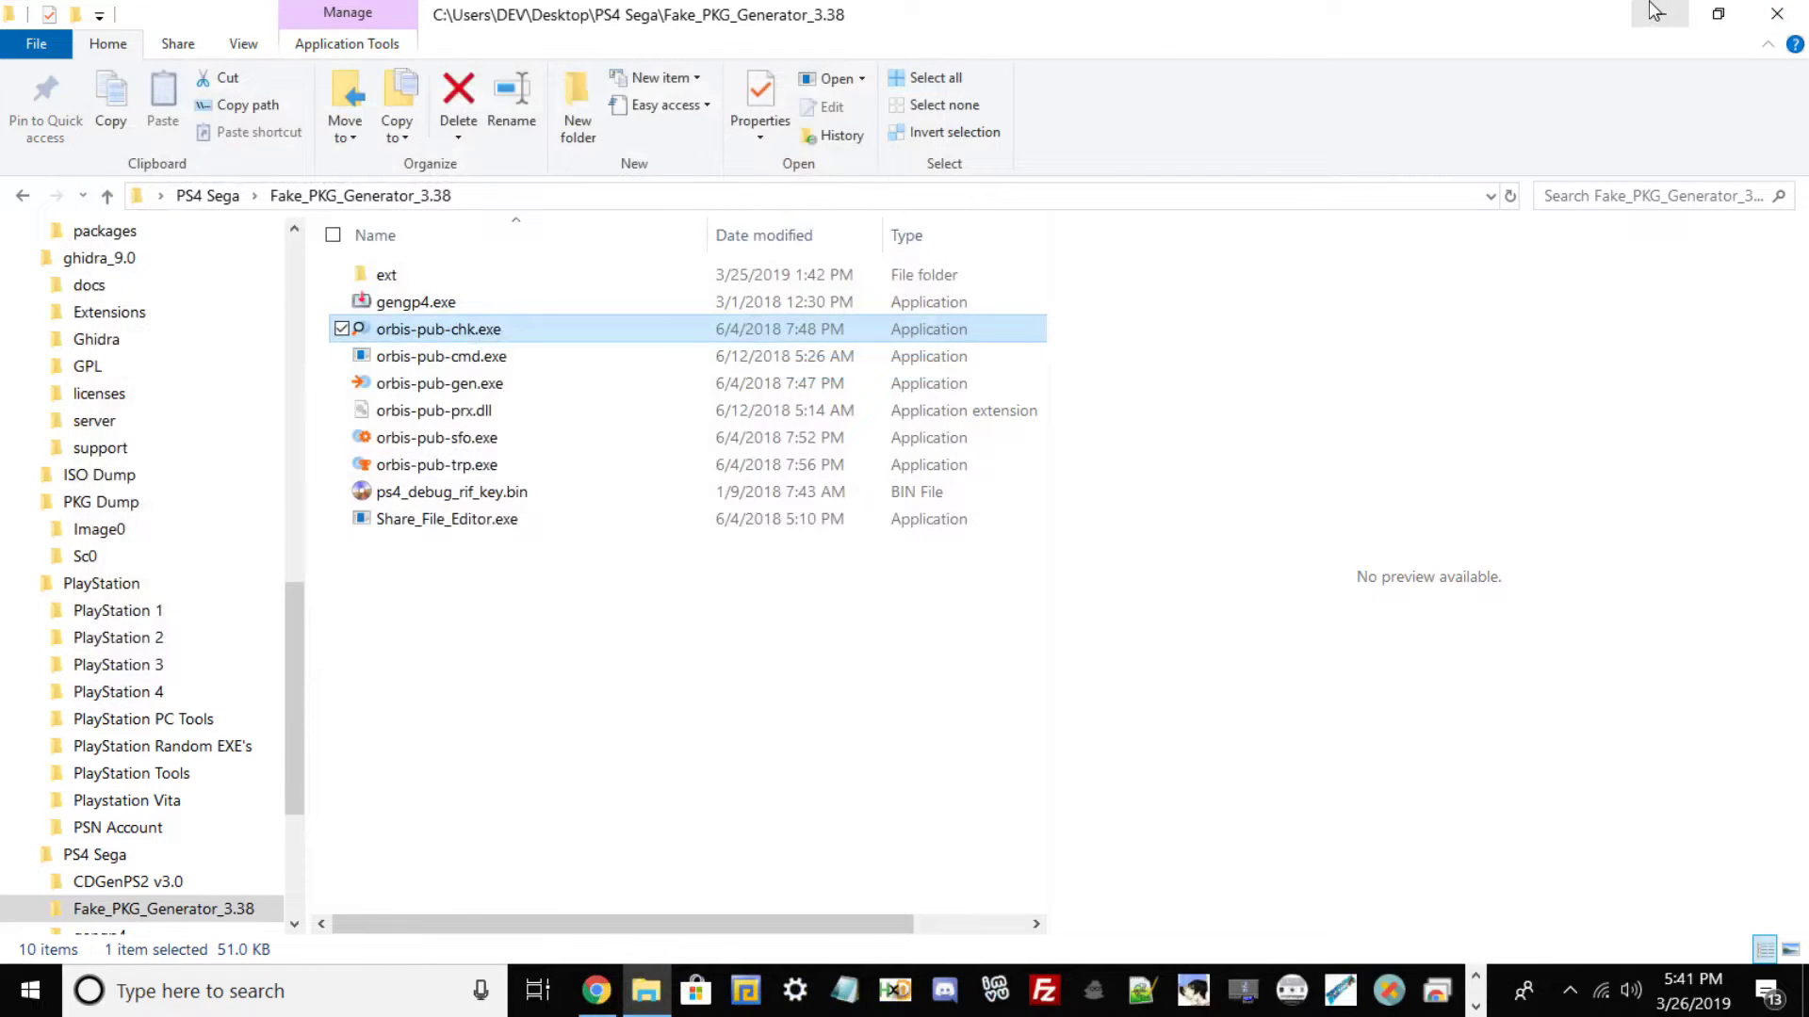
click(1658, 13)
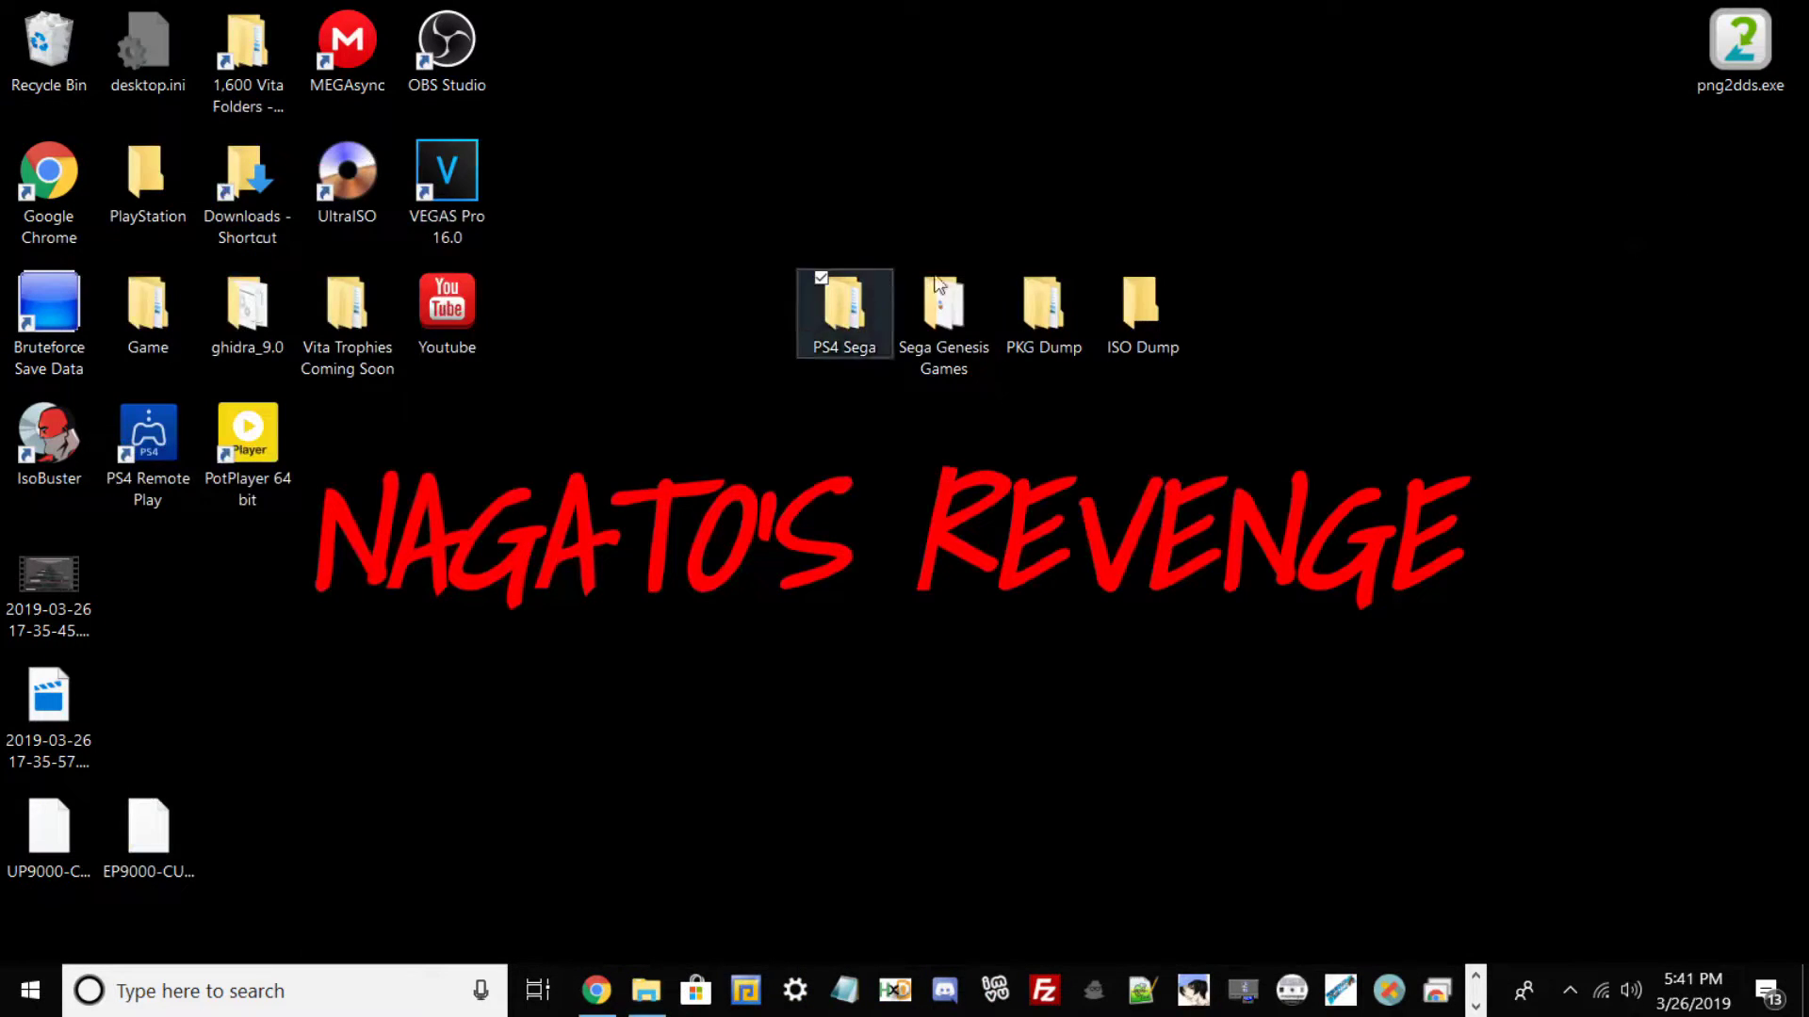
double_click(1053, 304)
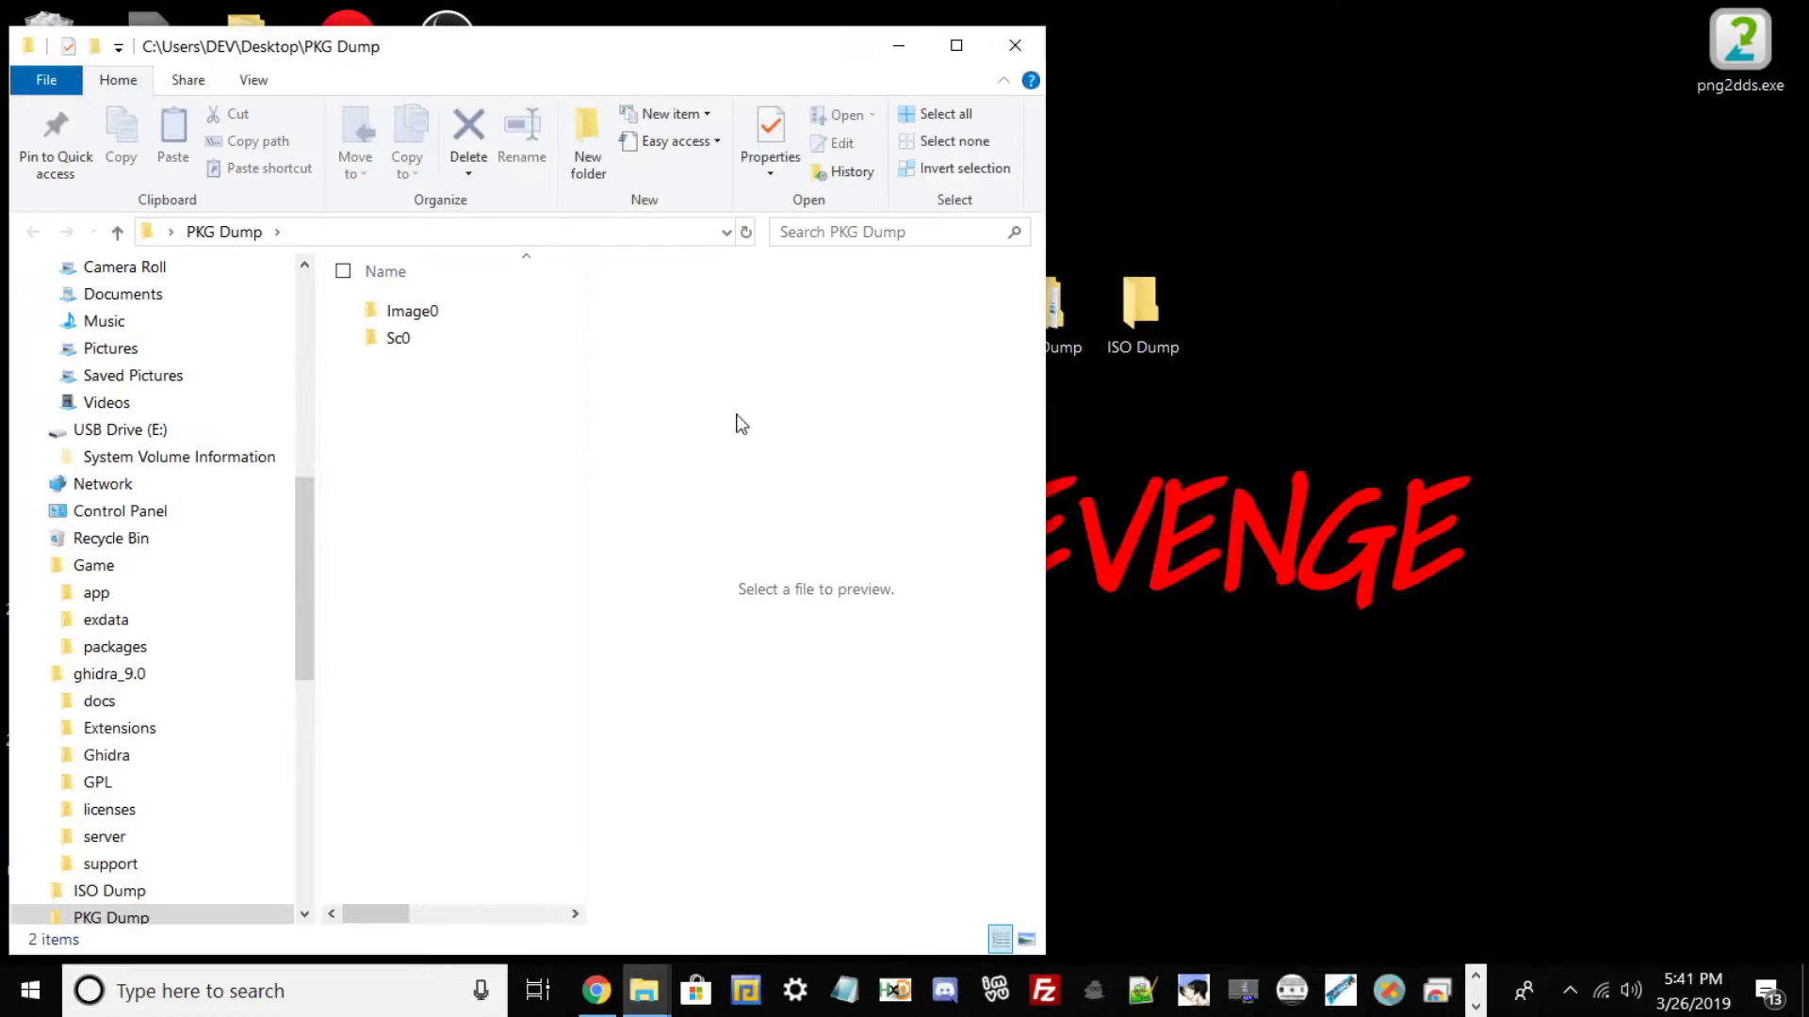
click(957, 45)
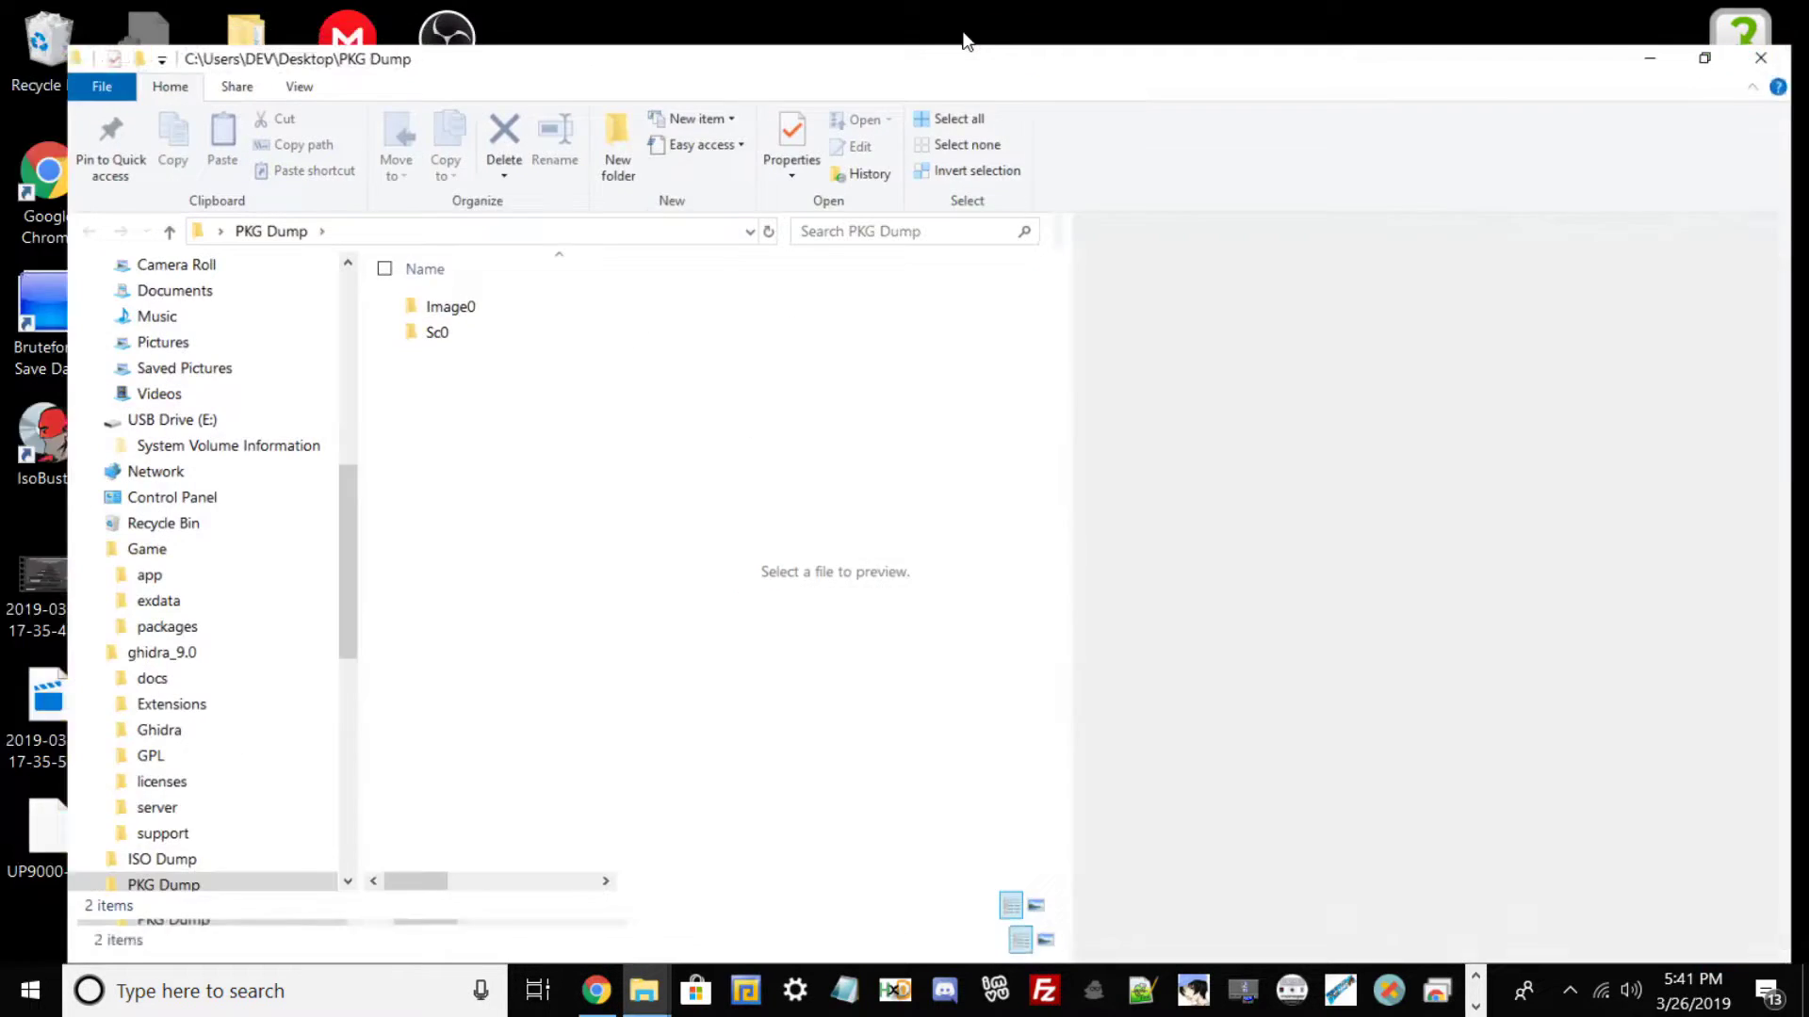
click(412, 270)
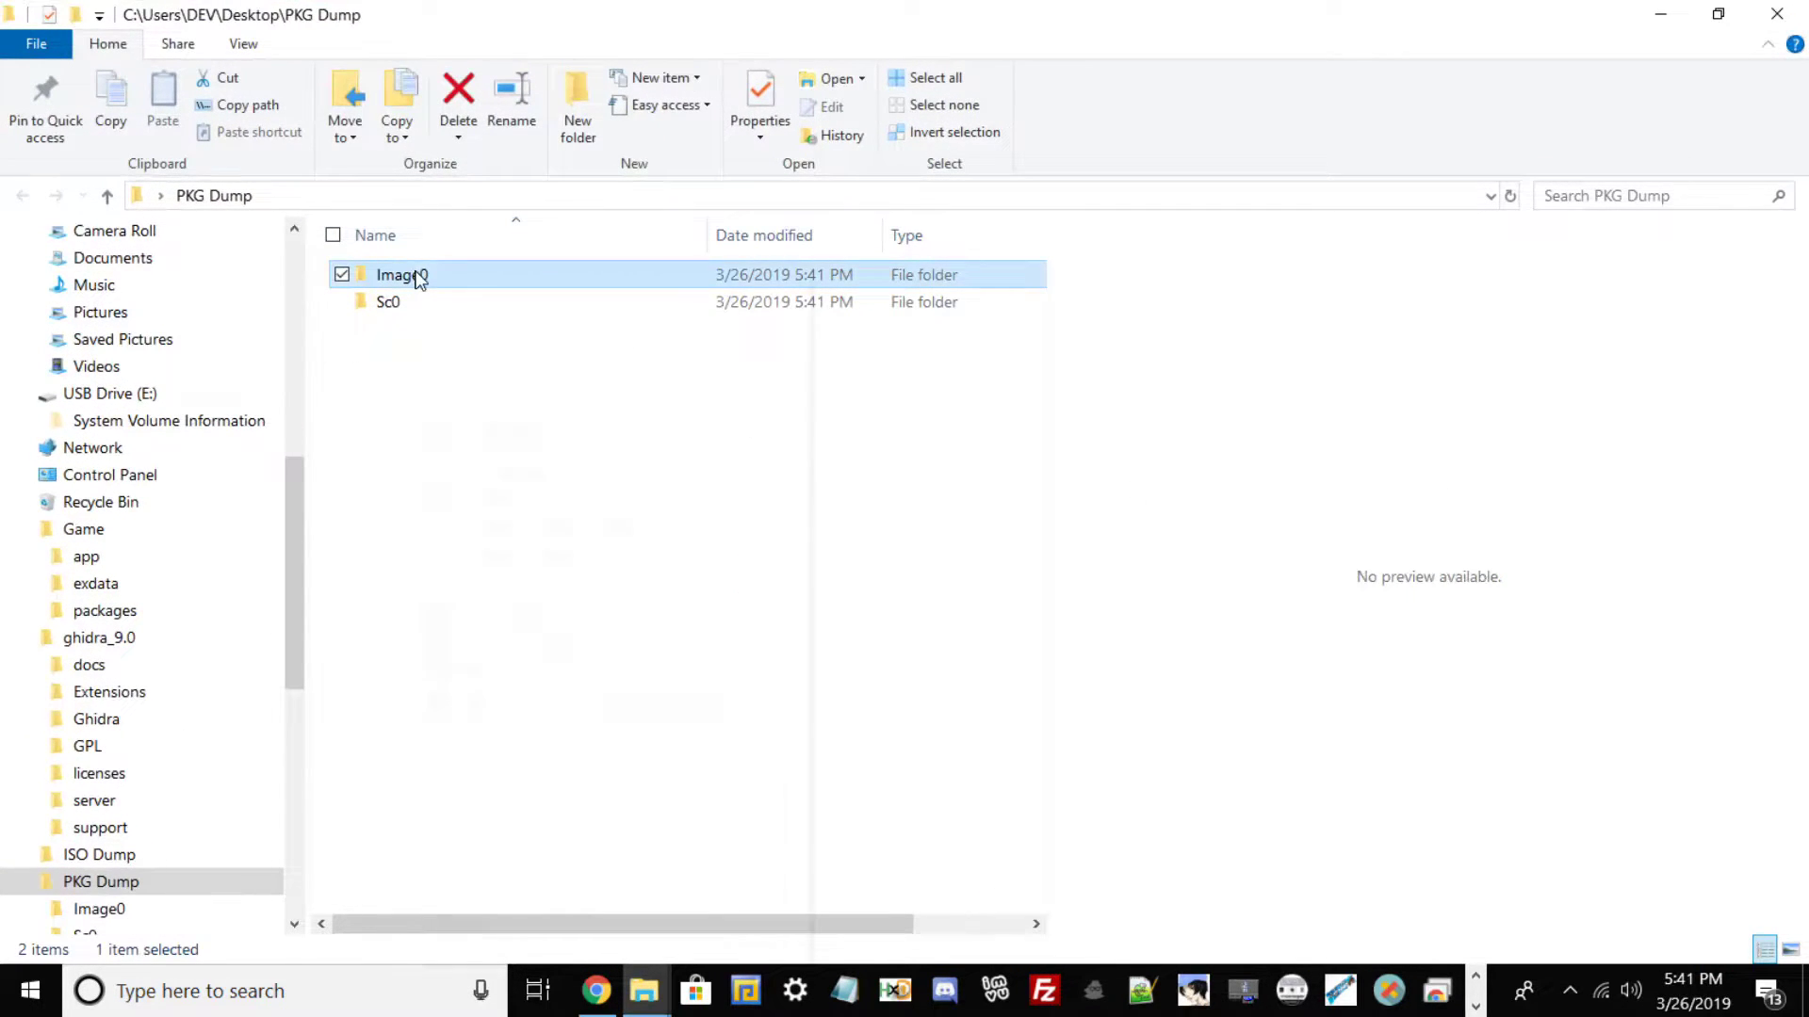
right_click(415, 271)
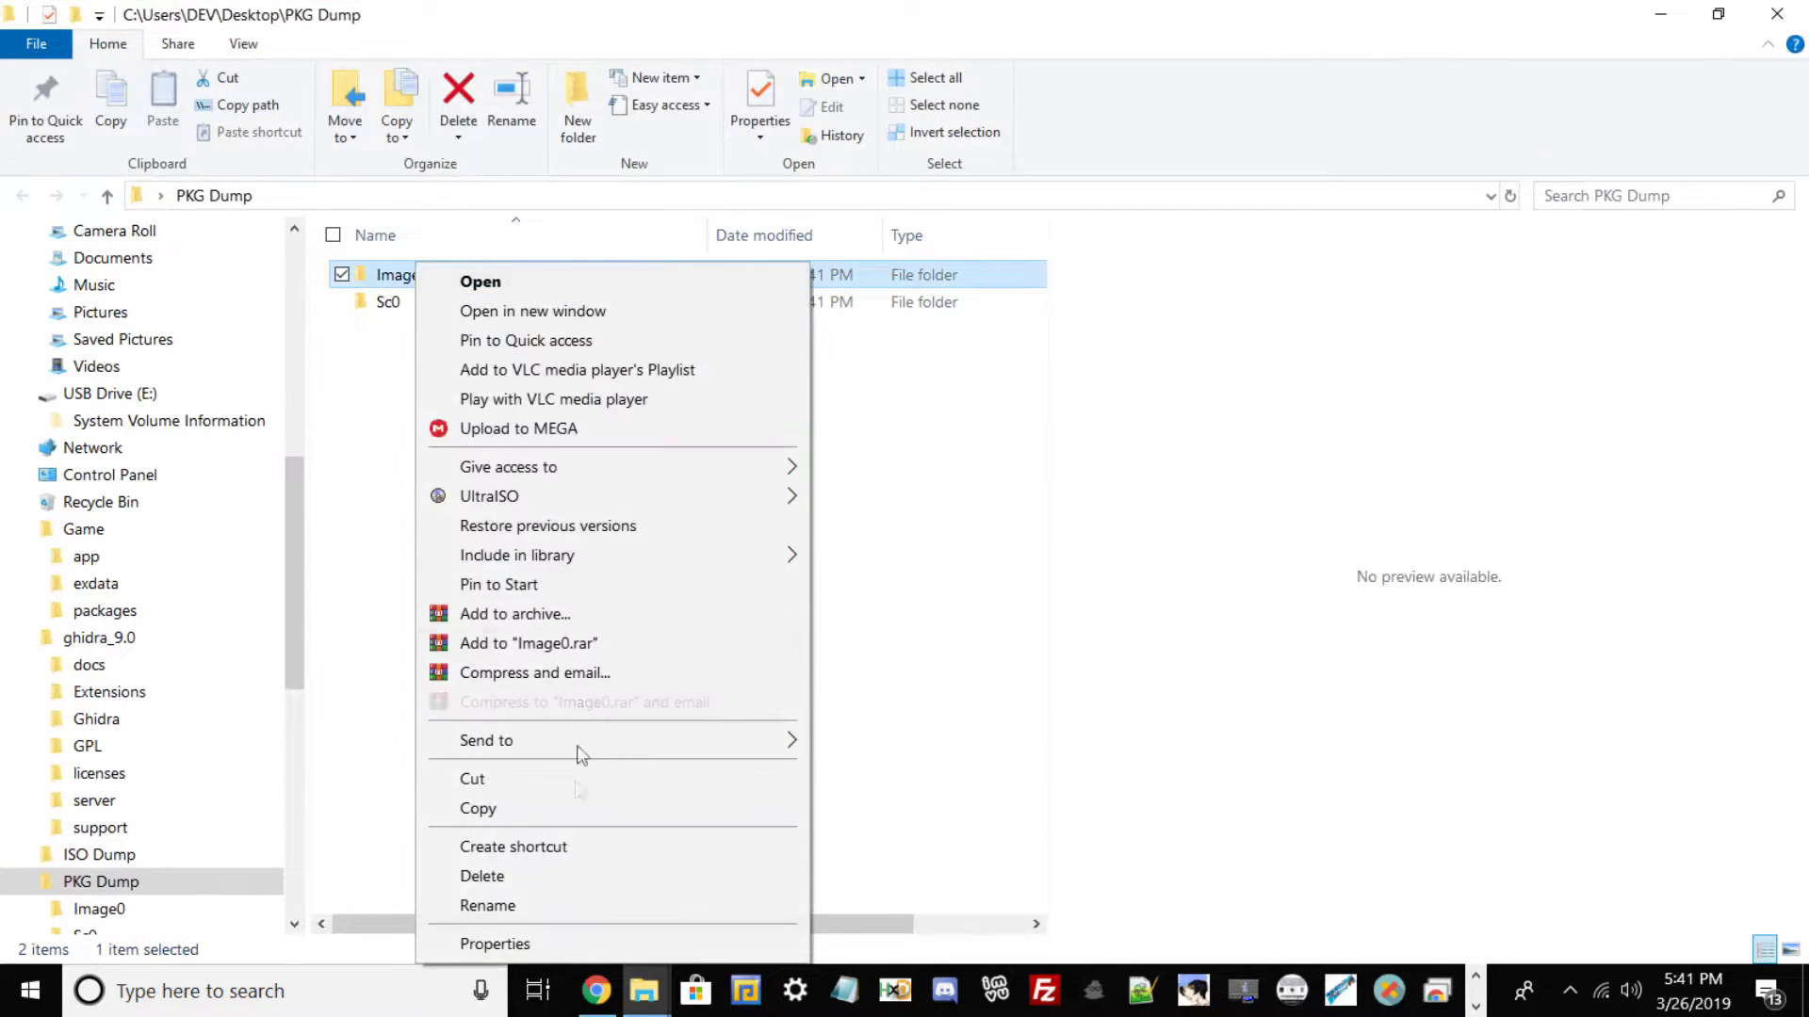
click(513, 907)
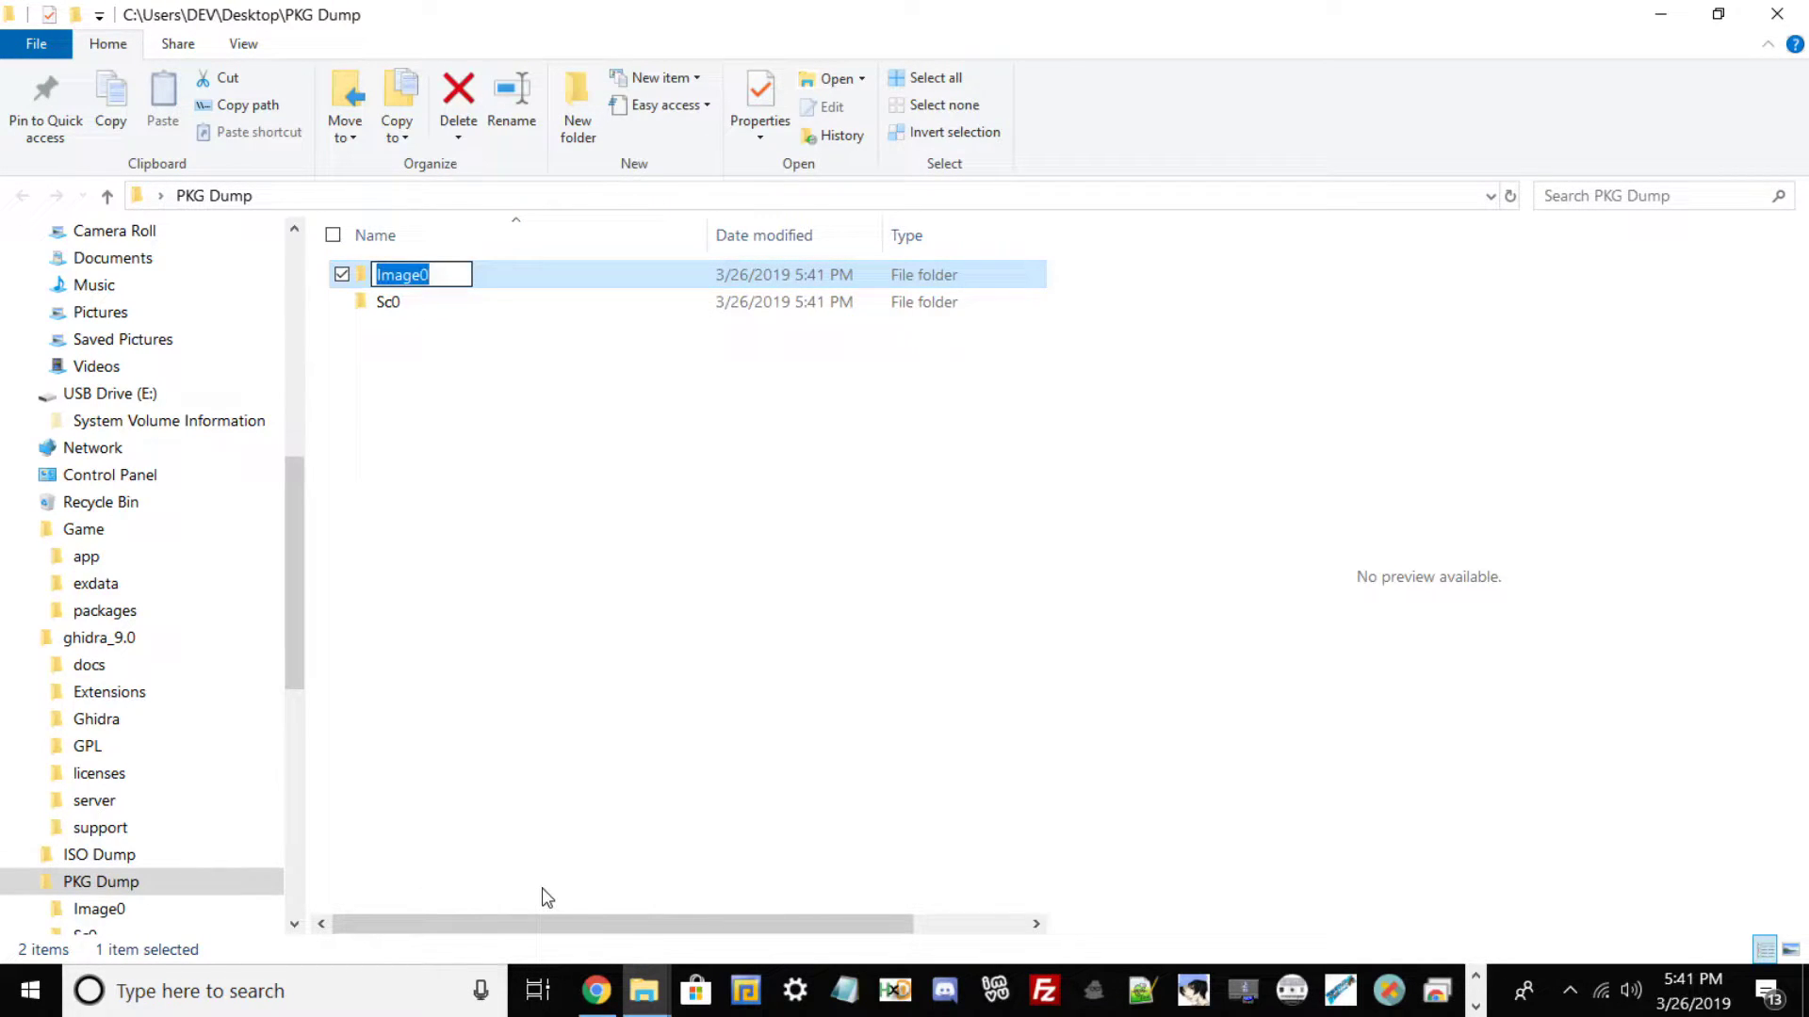
text(CUSB99997)
key(Return)
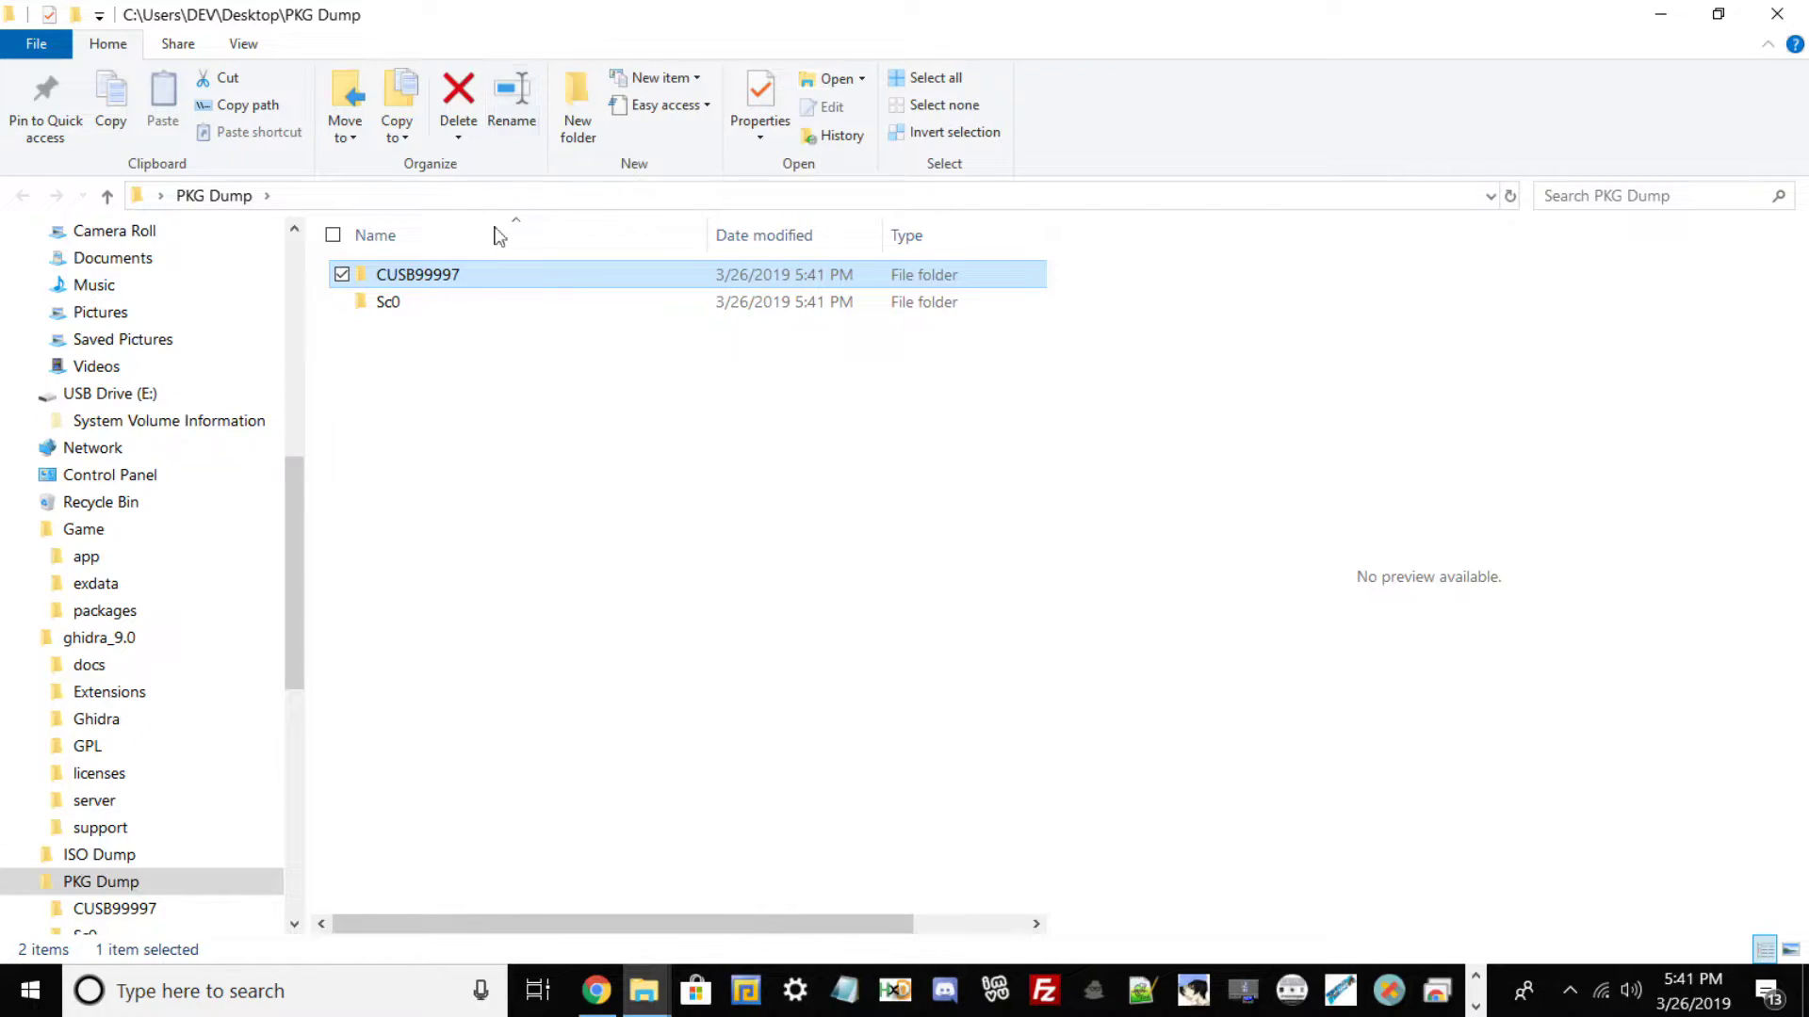
Rename Sc0 to sce_sys and move it into the CUSB99997 folder.
right_click(475, 303)
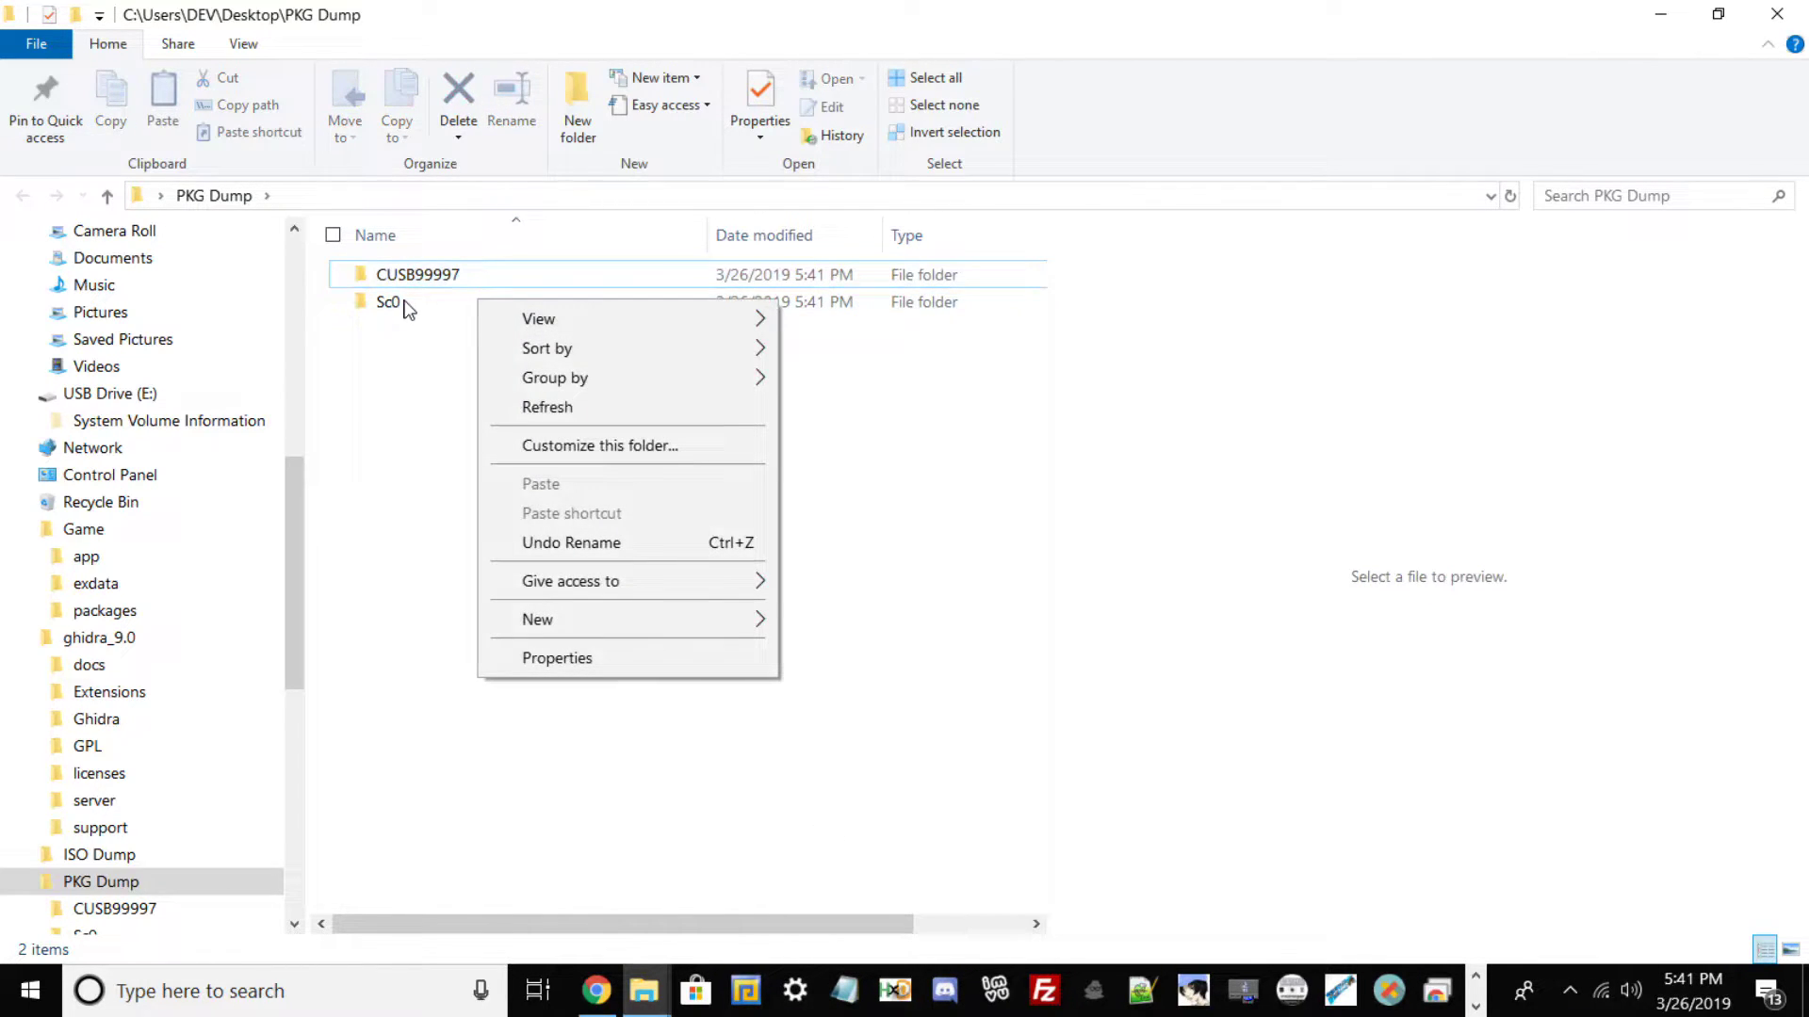
click(395, 441)
click(396, 306)
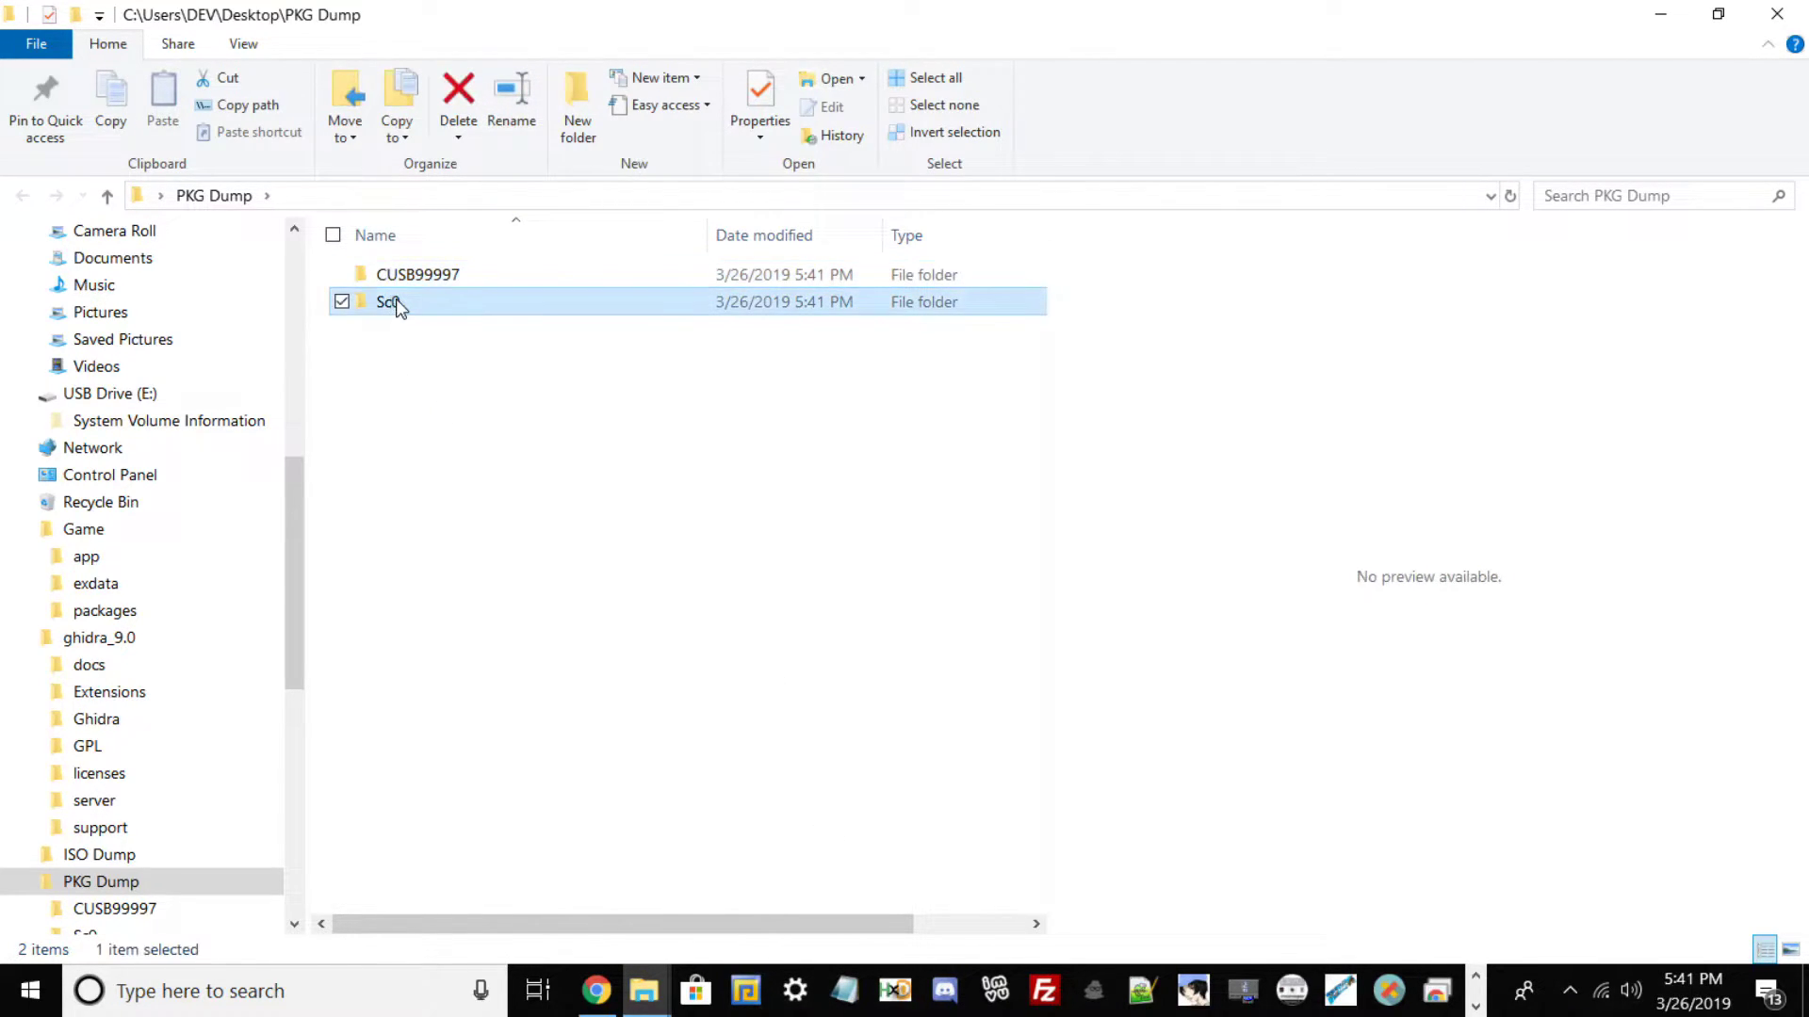
right_click(397, 301)
click(523, 907)
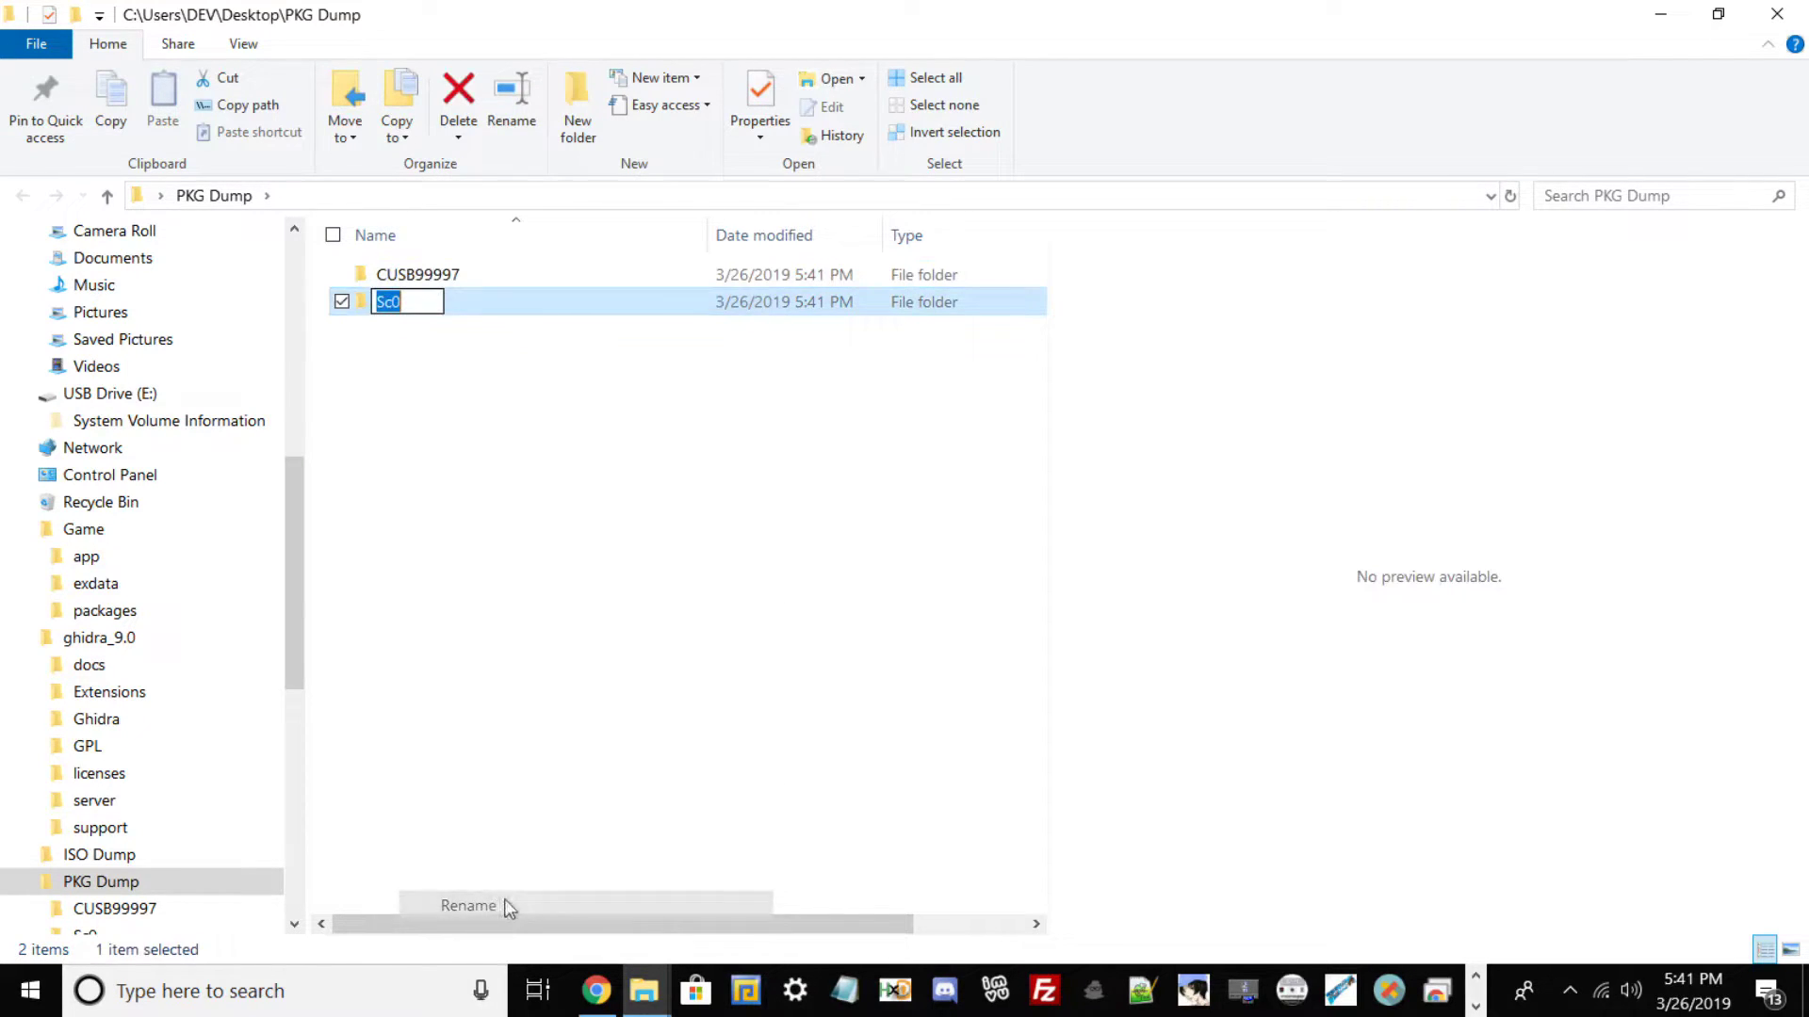
text(sc)
key(BackSpace)
key(BackSpace)
text(sce_s)
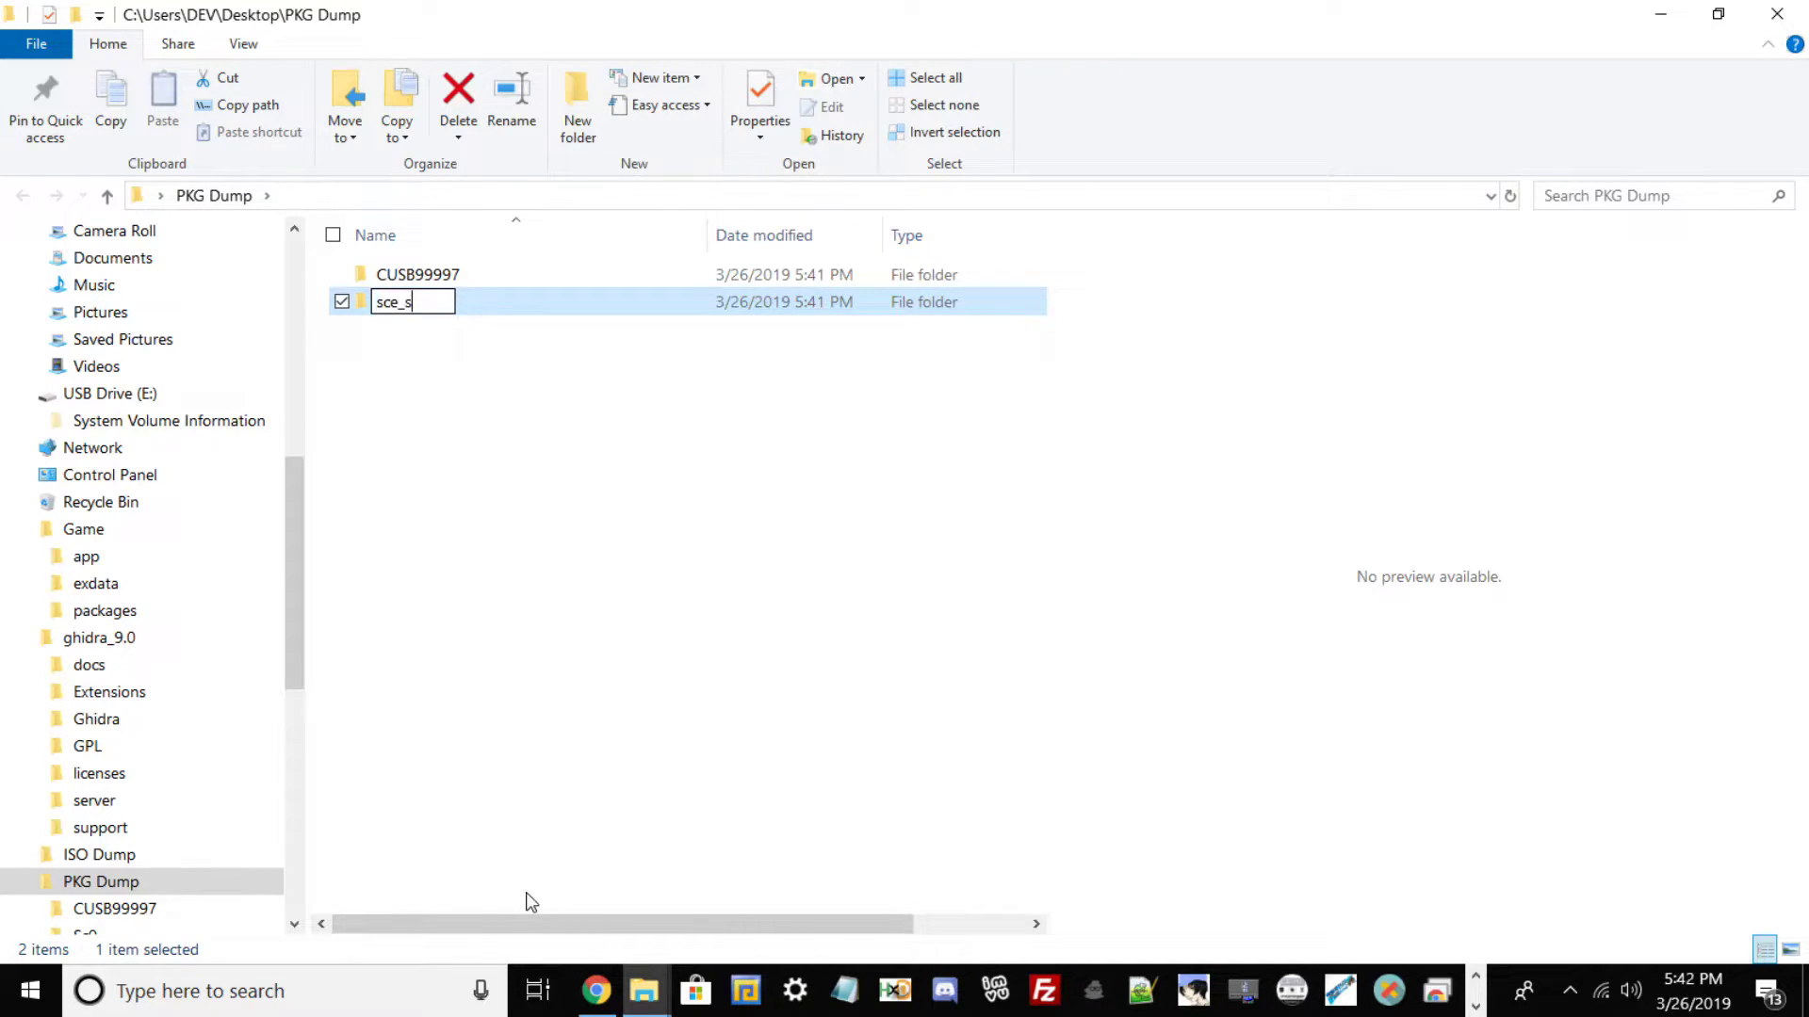
text(cs)
key(BackSpace)
key(BackSpace)
text(ys)
key(Return)
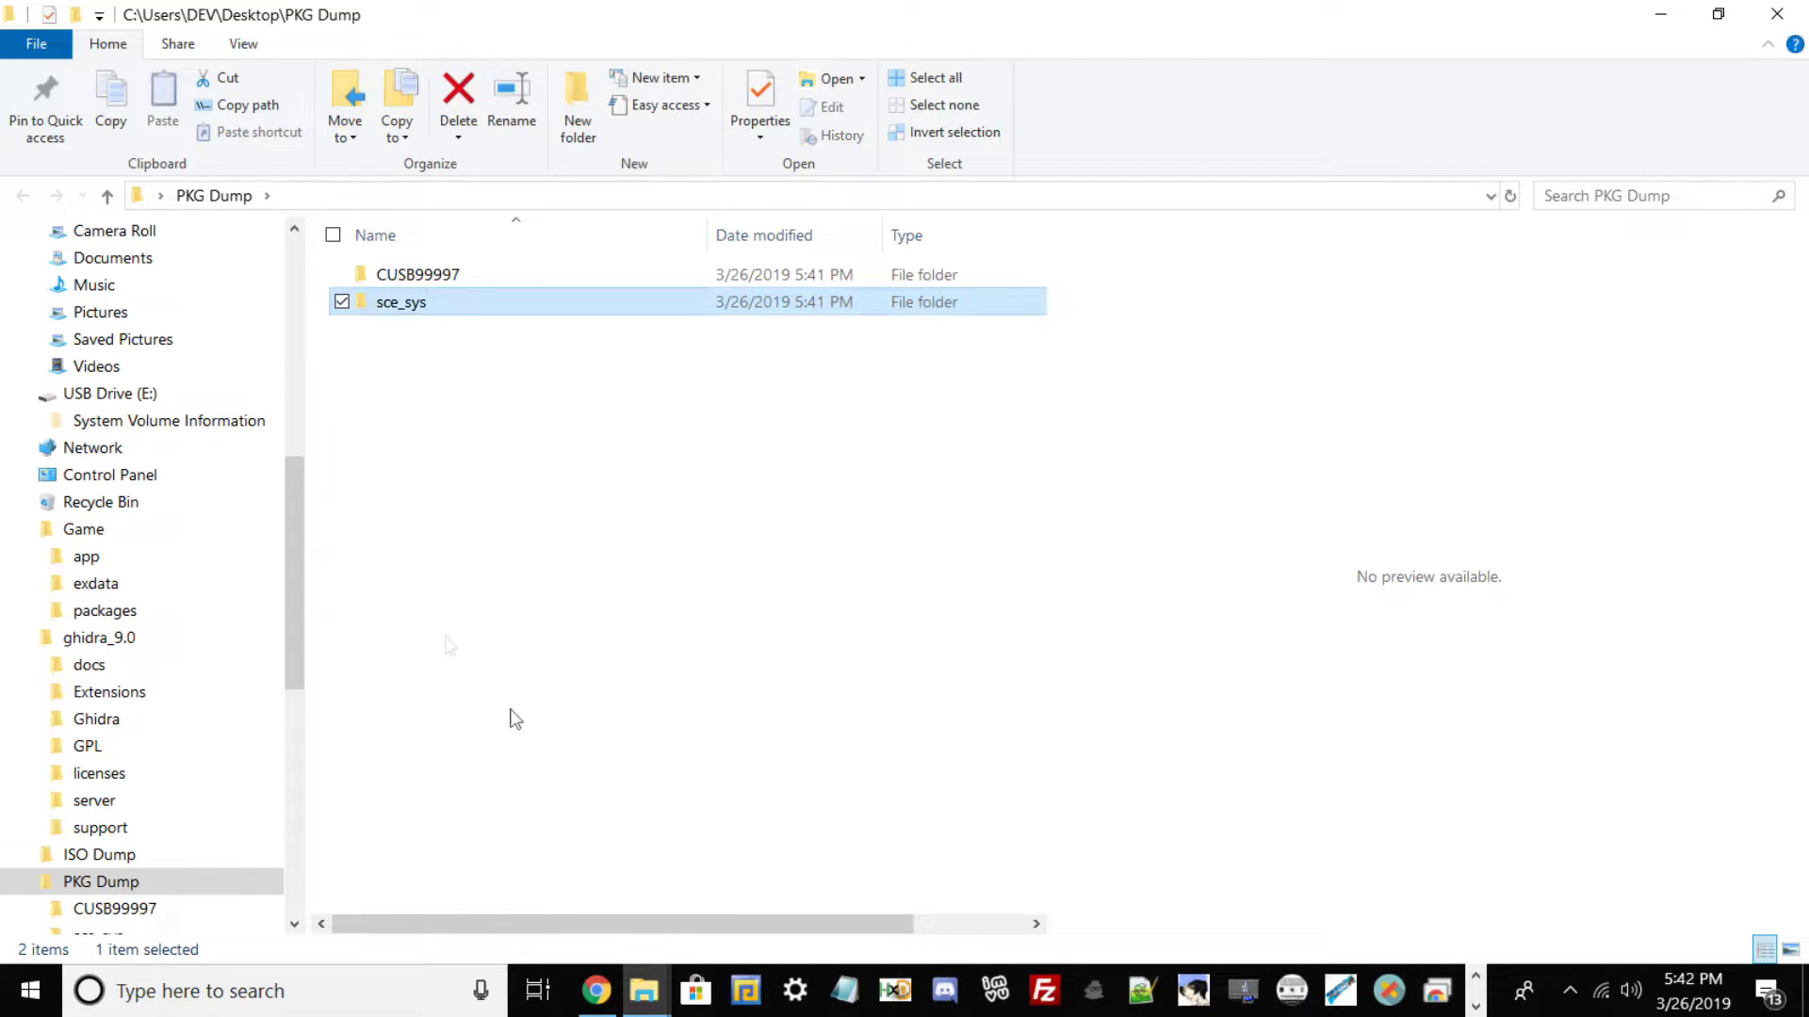
drag(414, 311, 427, 274)
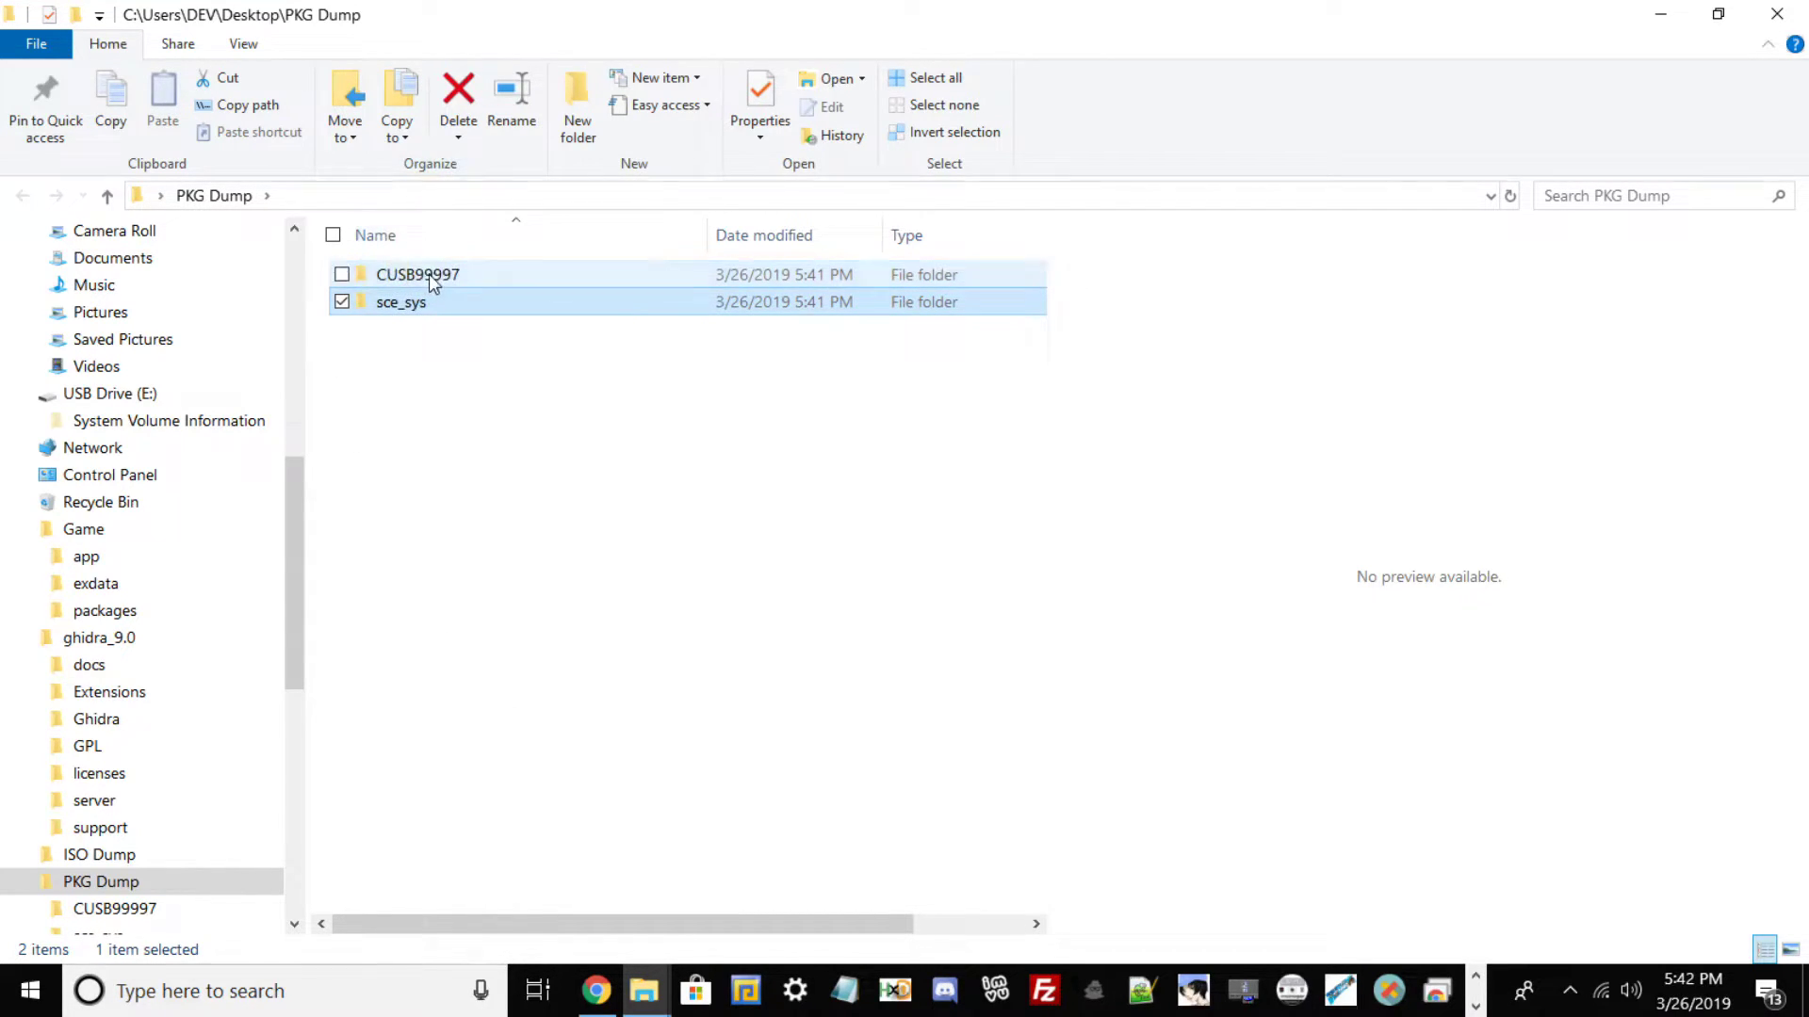
Check the files inside CUSB99997\sce_sys.
double_click(433, 275)
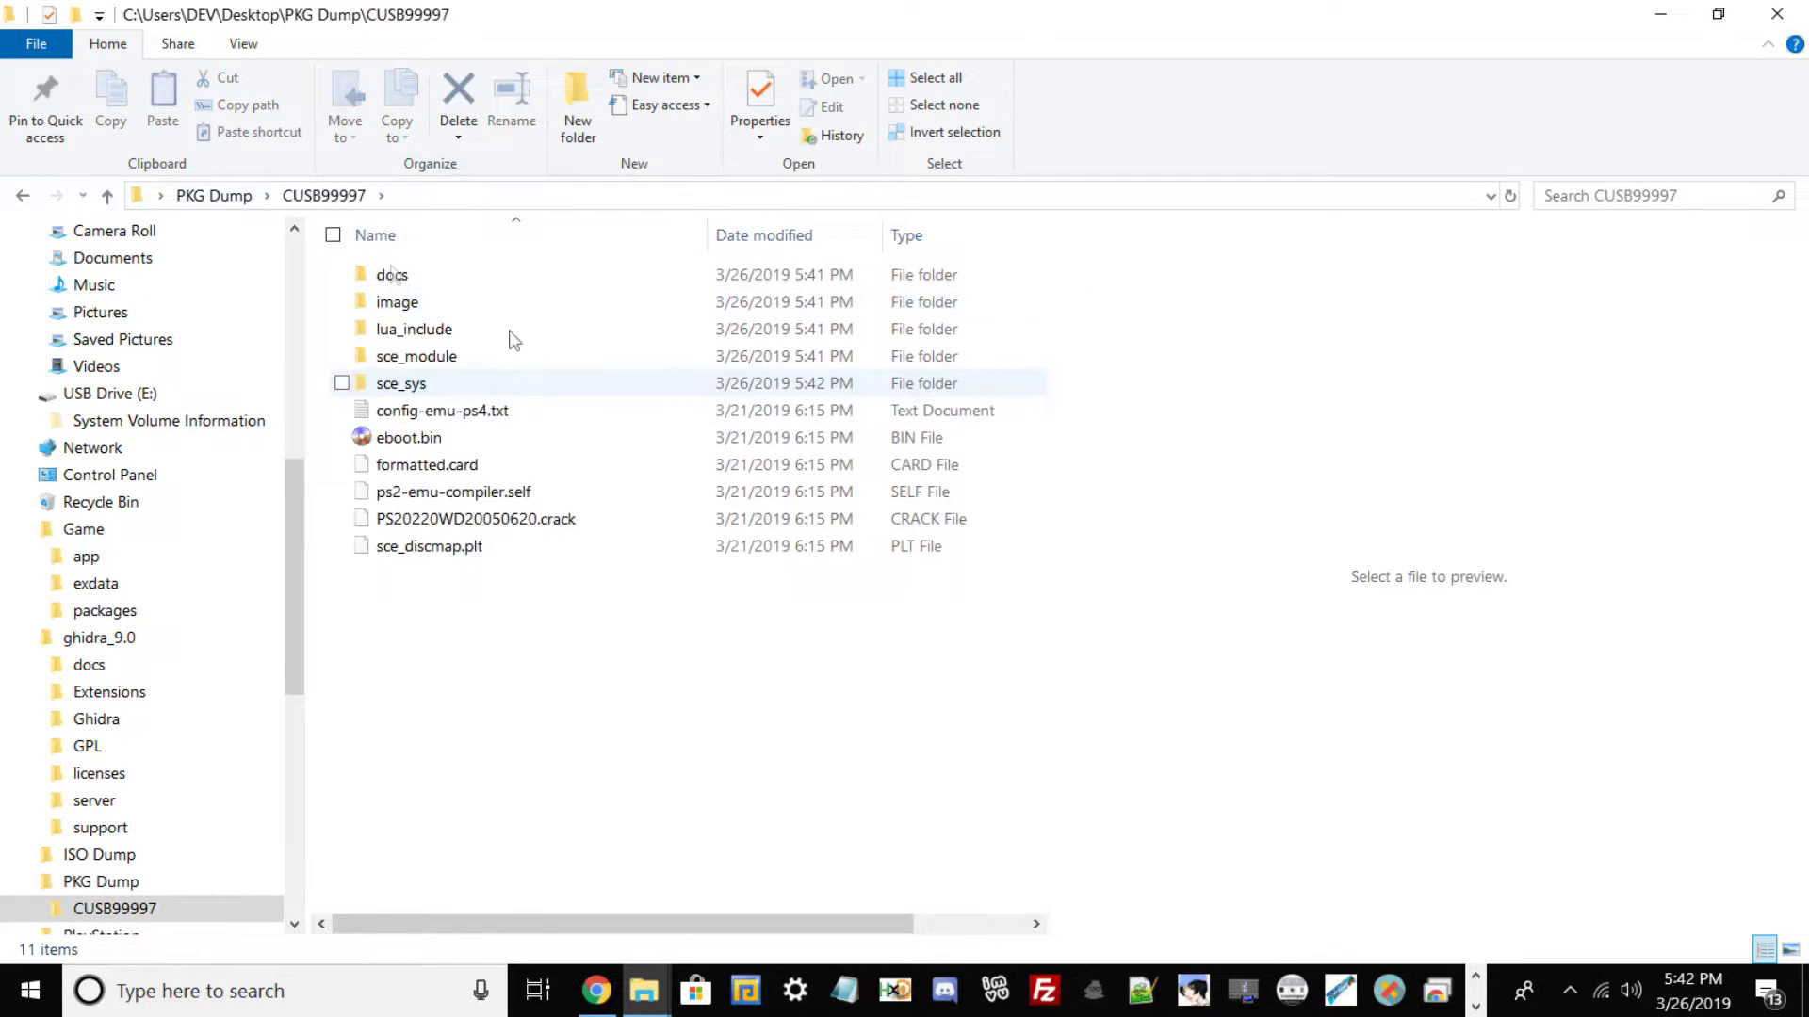
double_click(401, 384)
drag(462, 623, 438, 266)
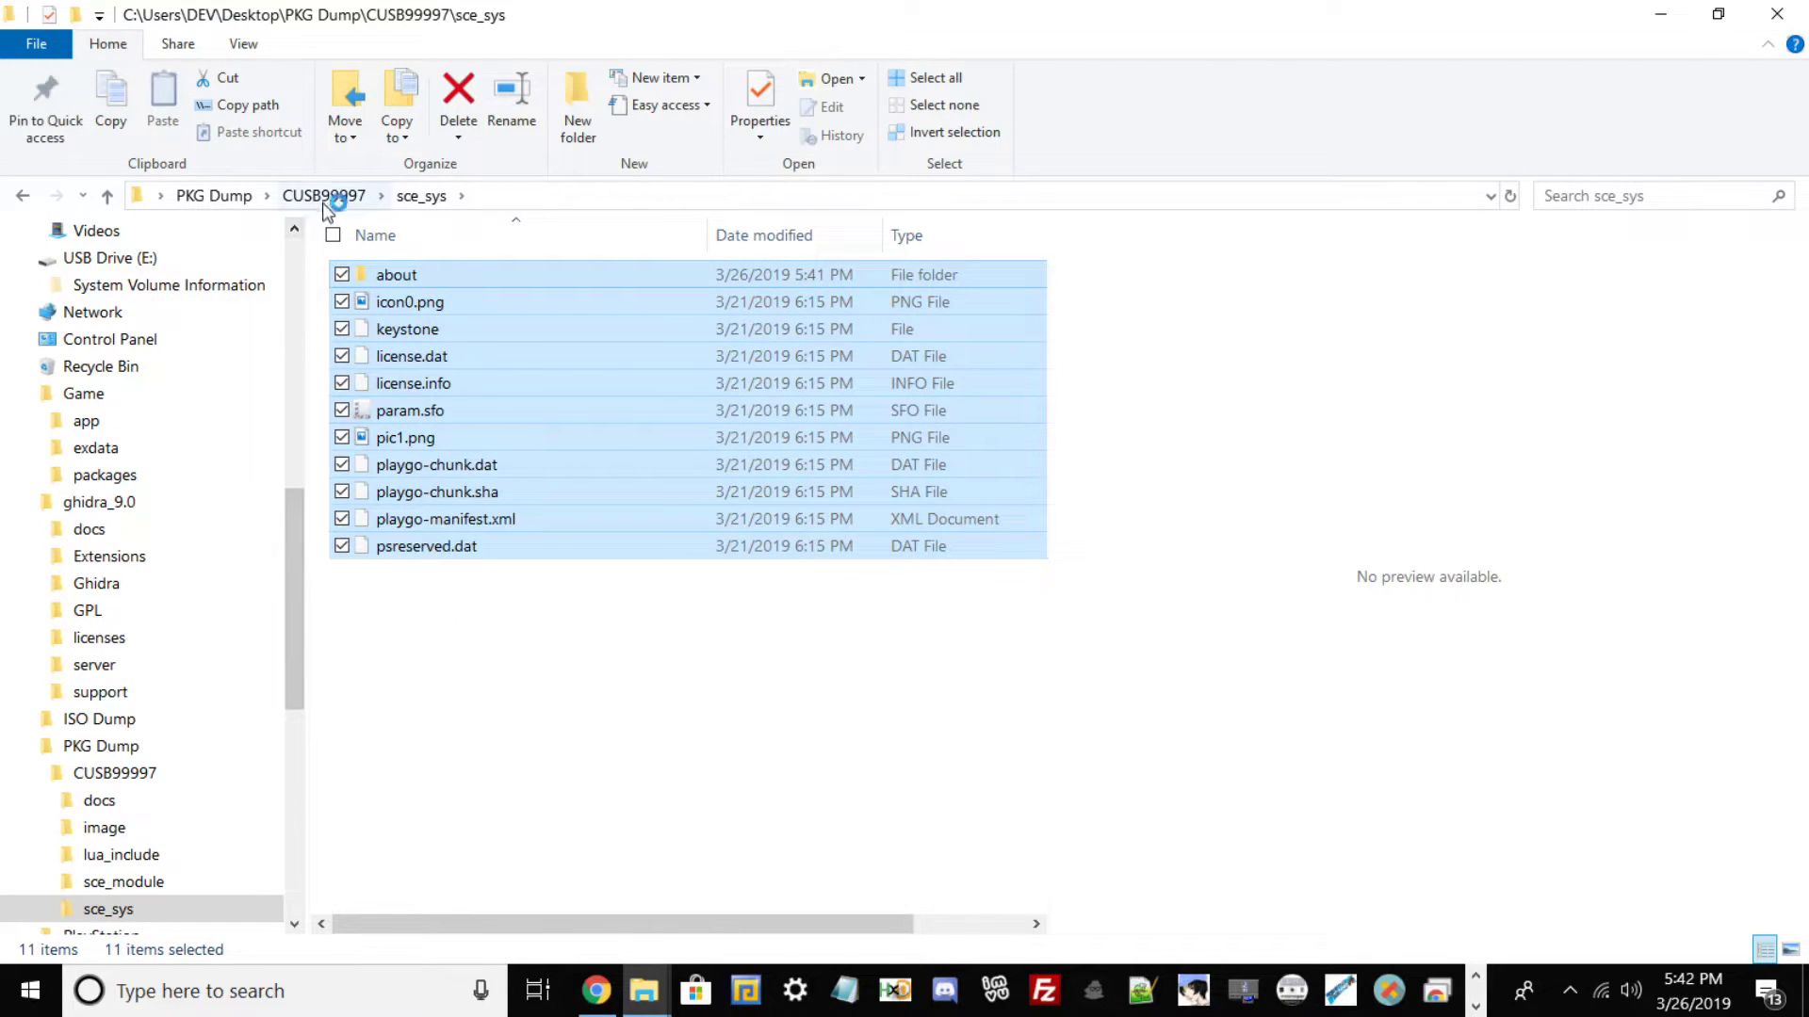
click(324, 195)
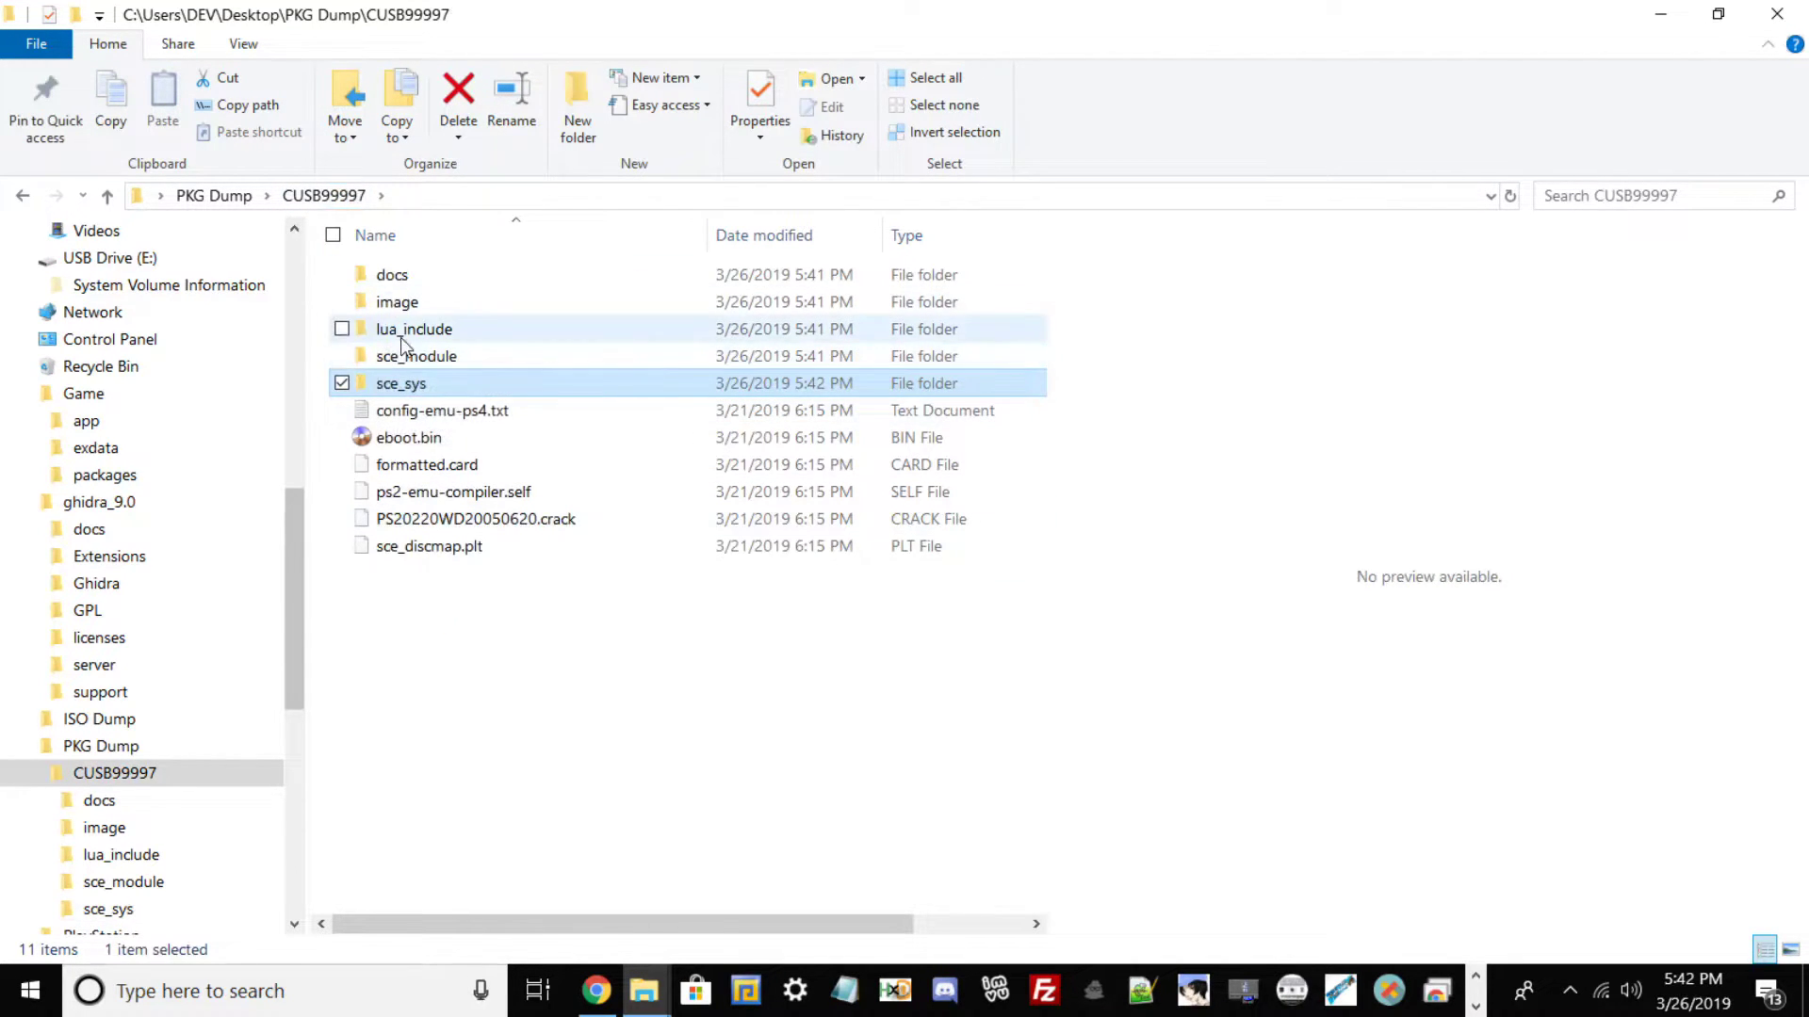
Open disc01.iso from the image folder in WinRAR.
double_click(422, 307)
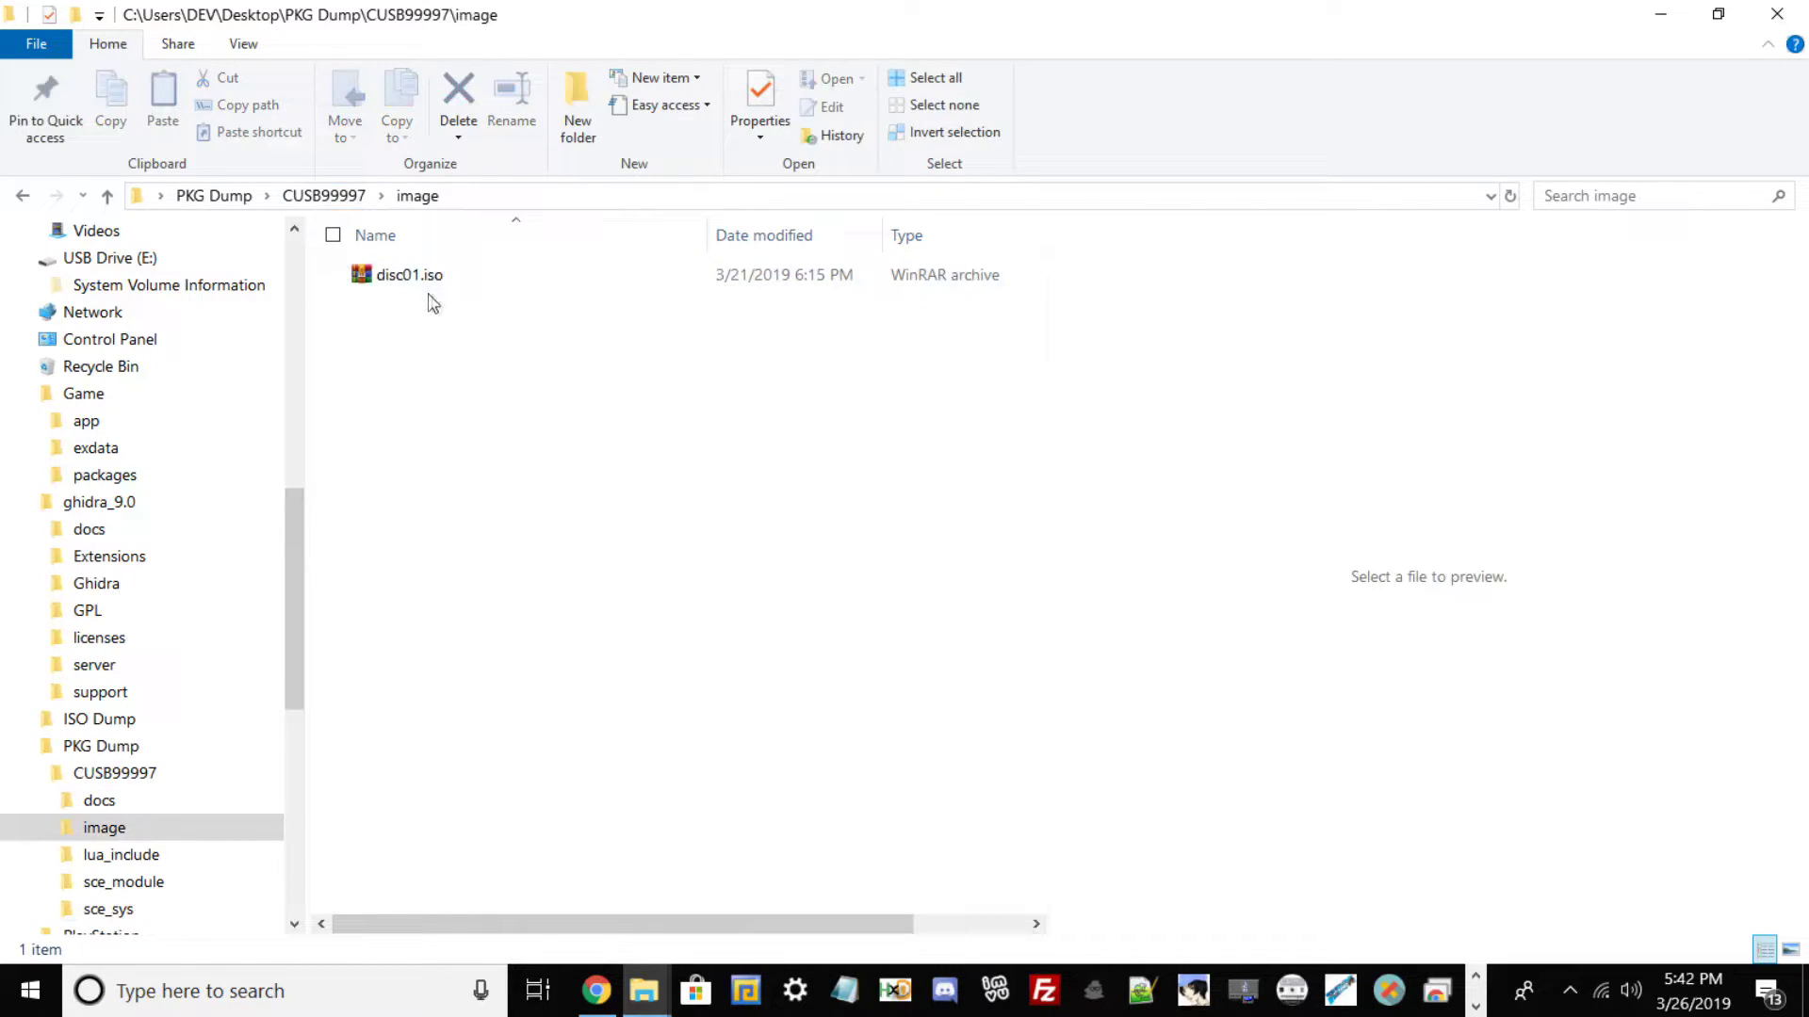
click(430, 279)
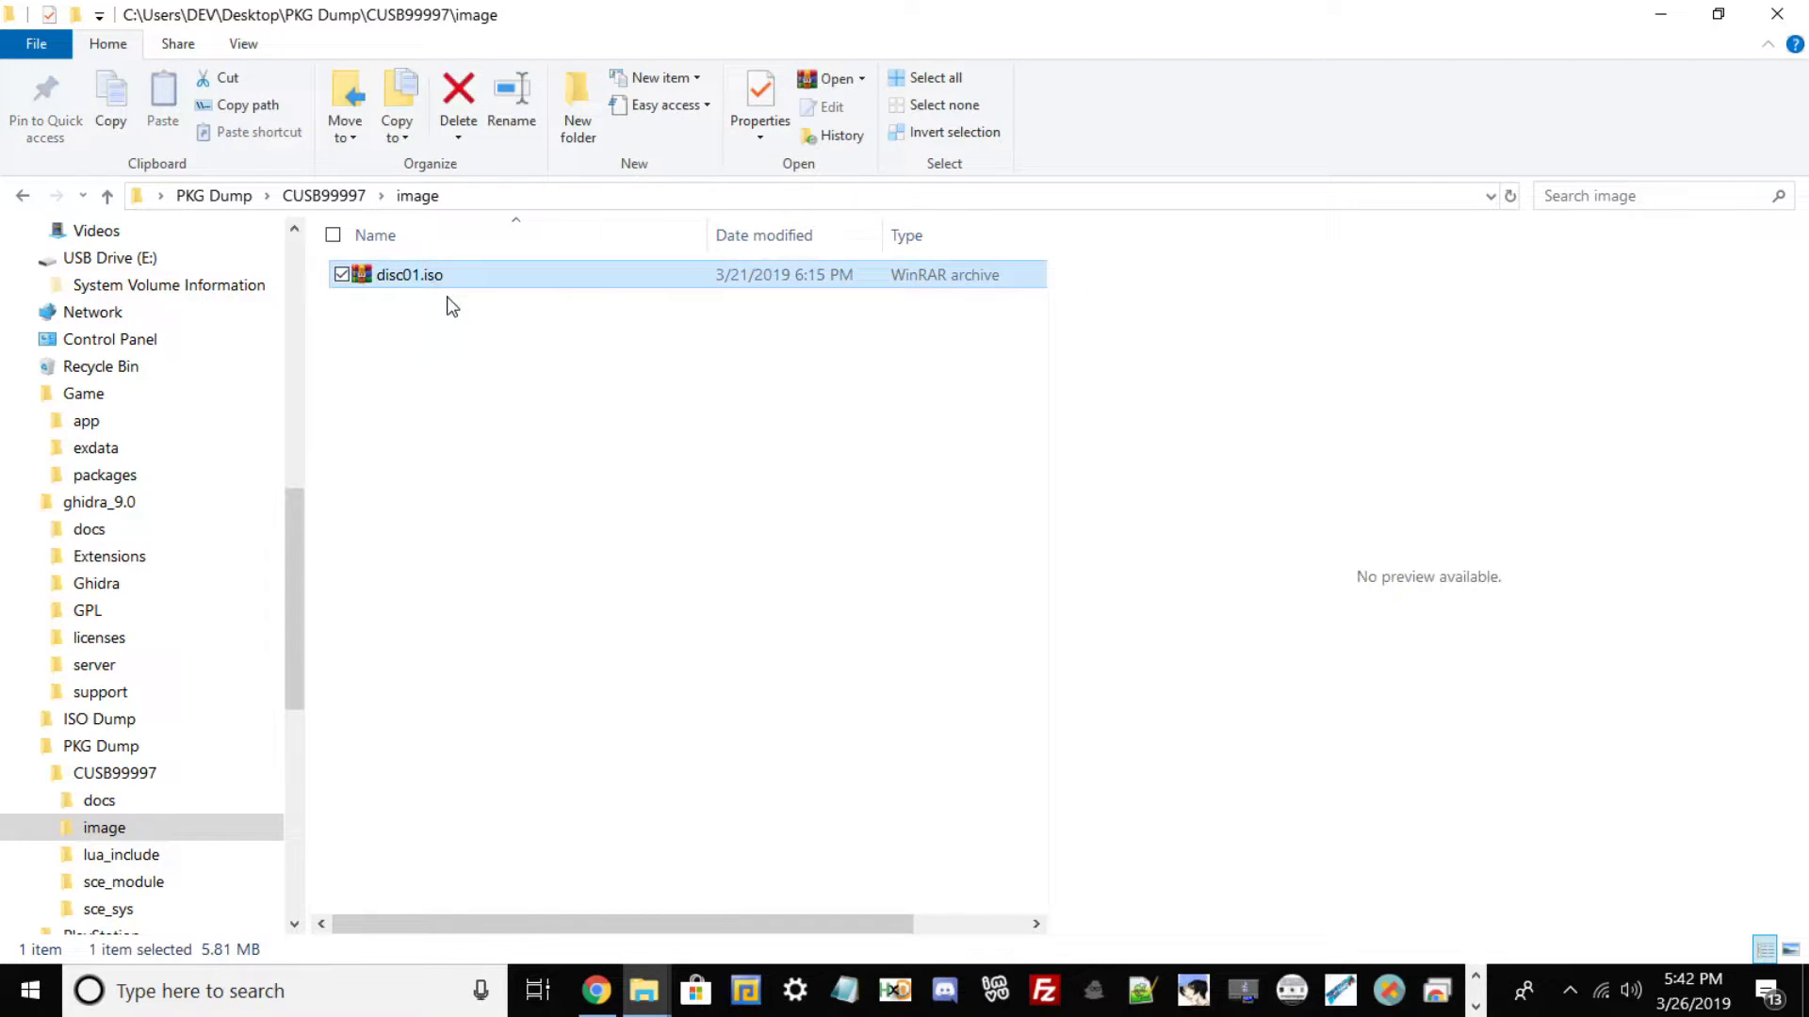
right_click(397, 274)
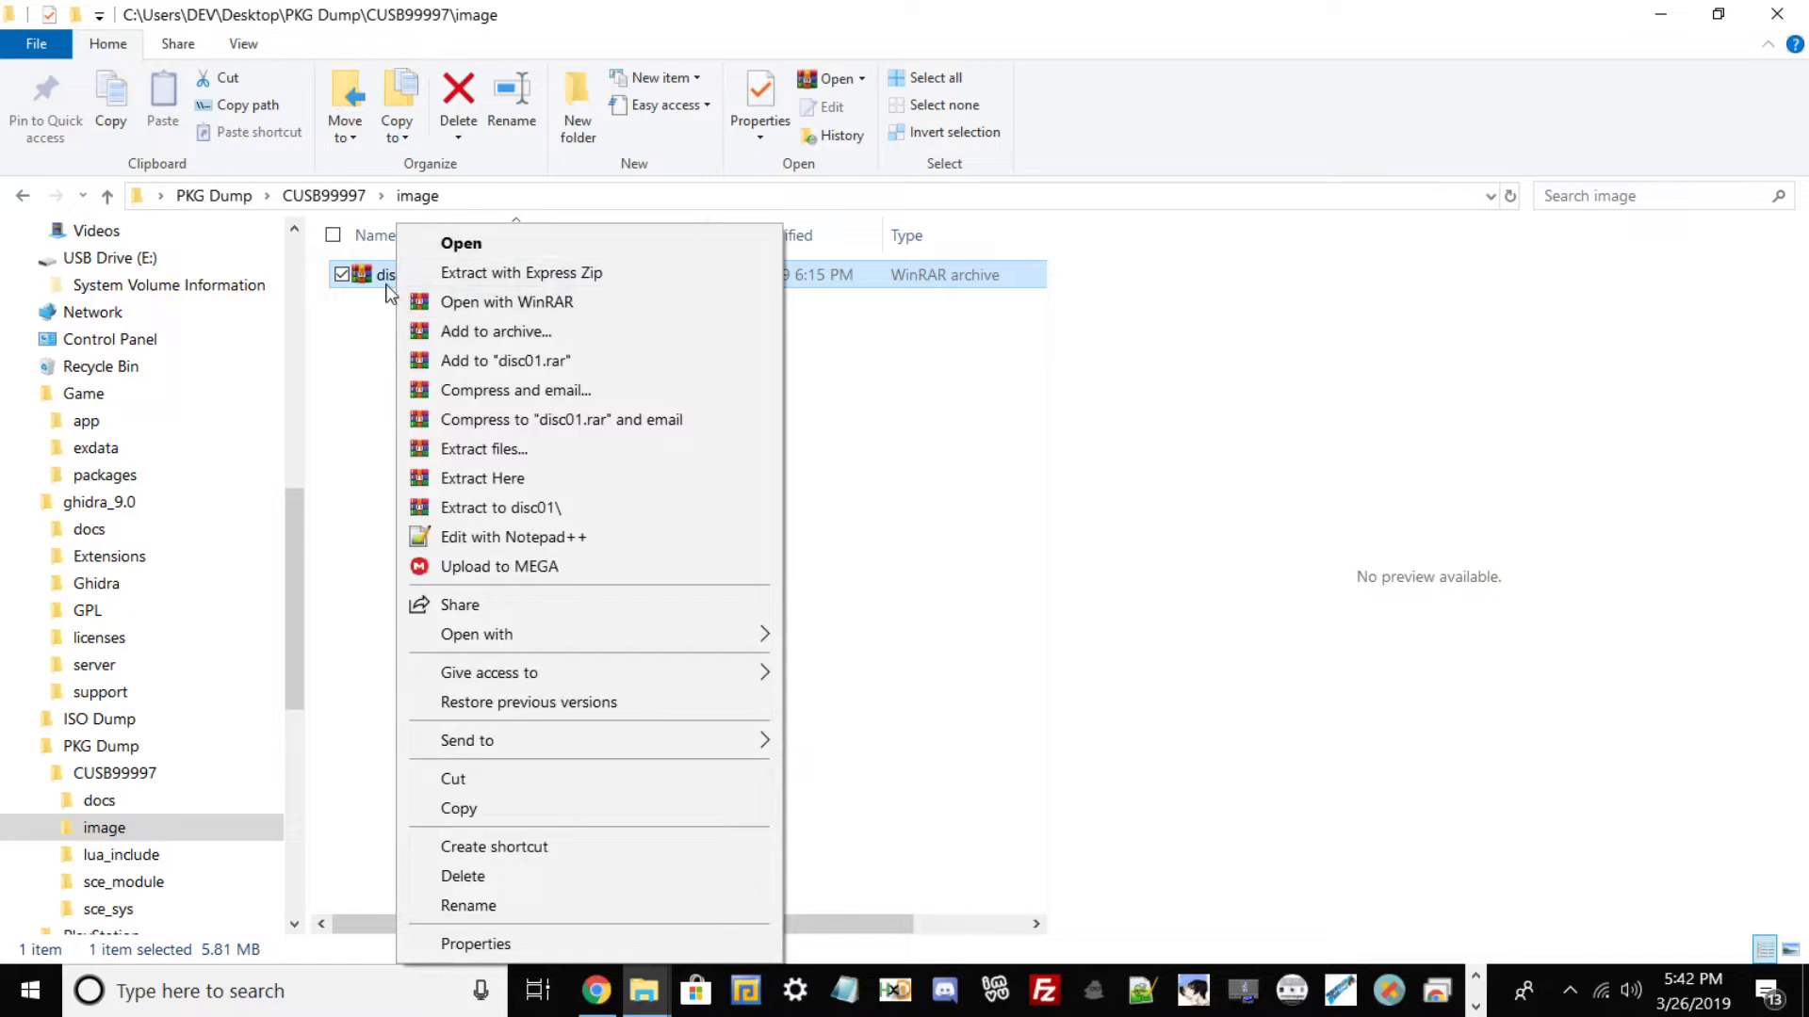
click(528, 303)
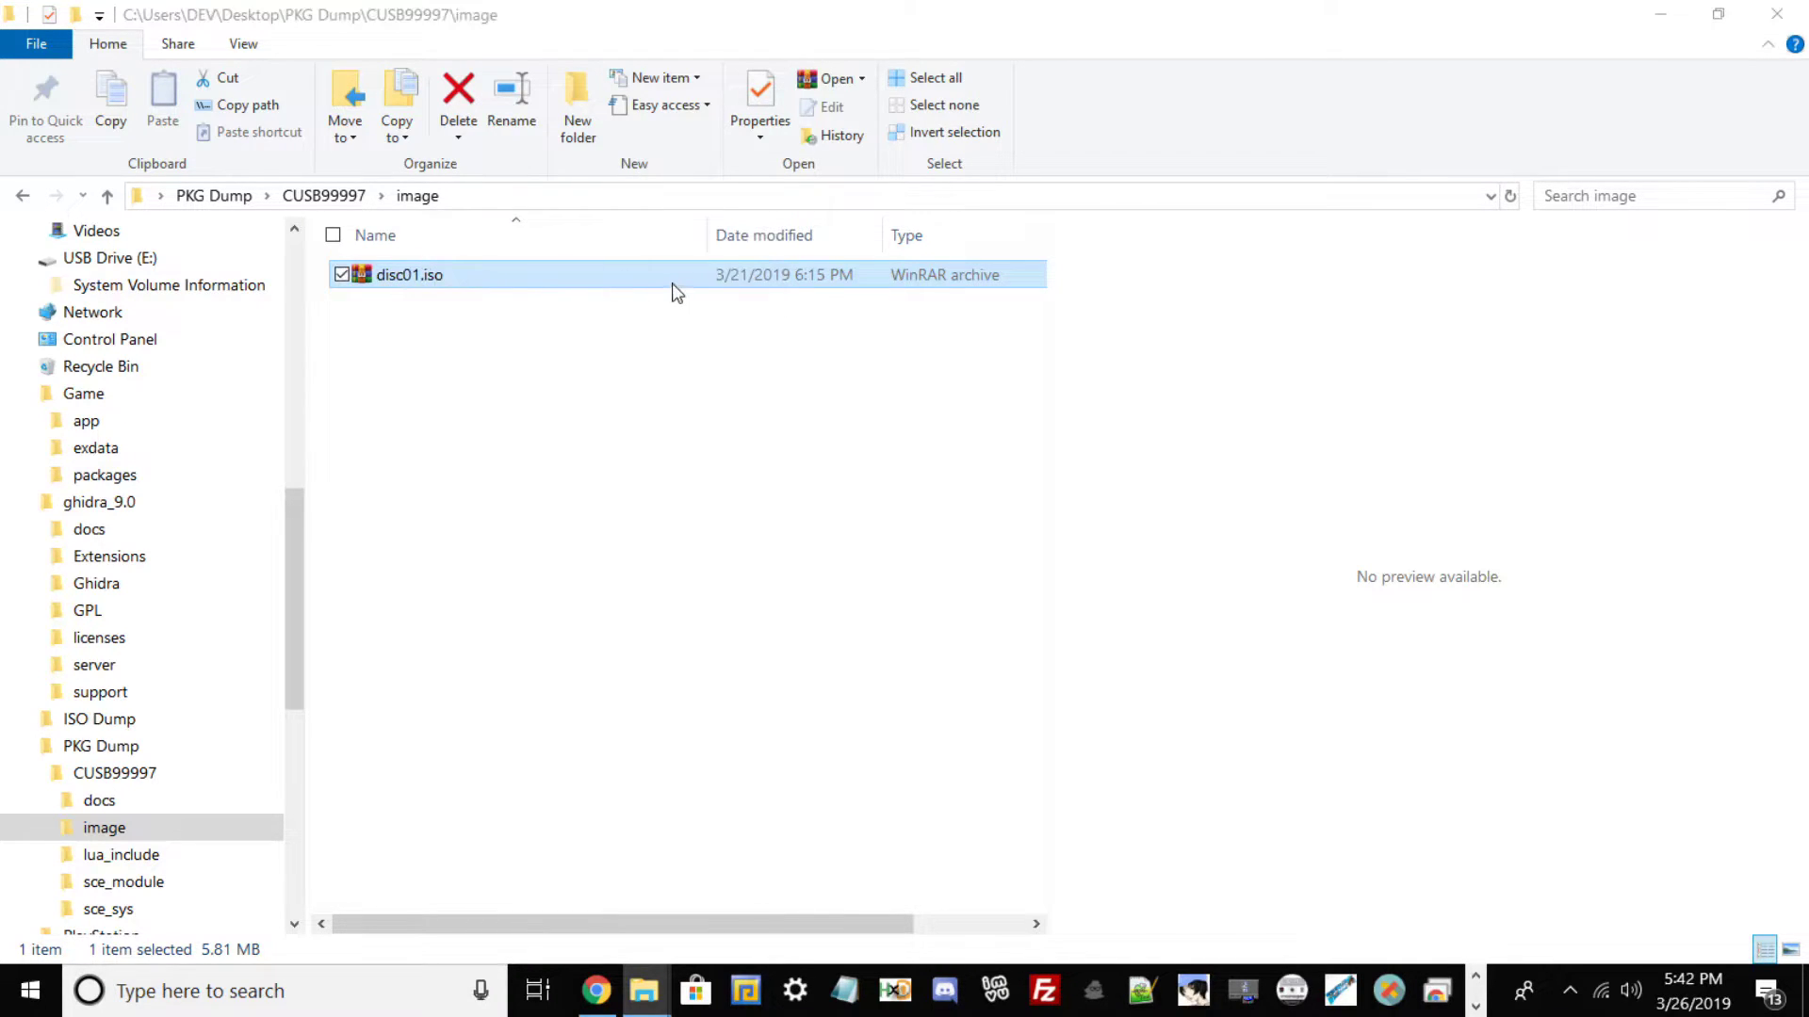
click(1255, 91)
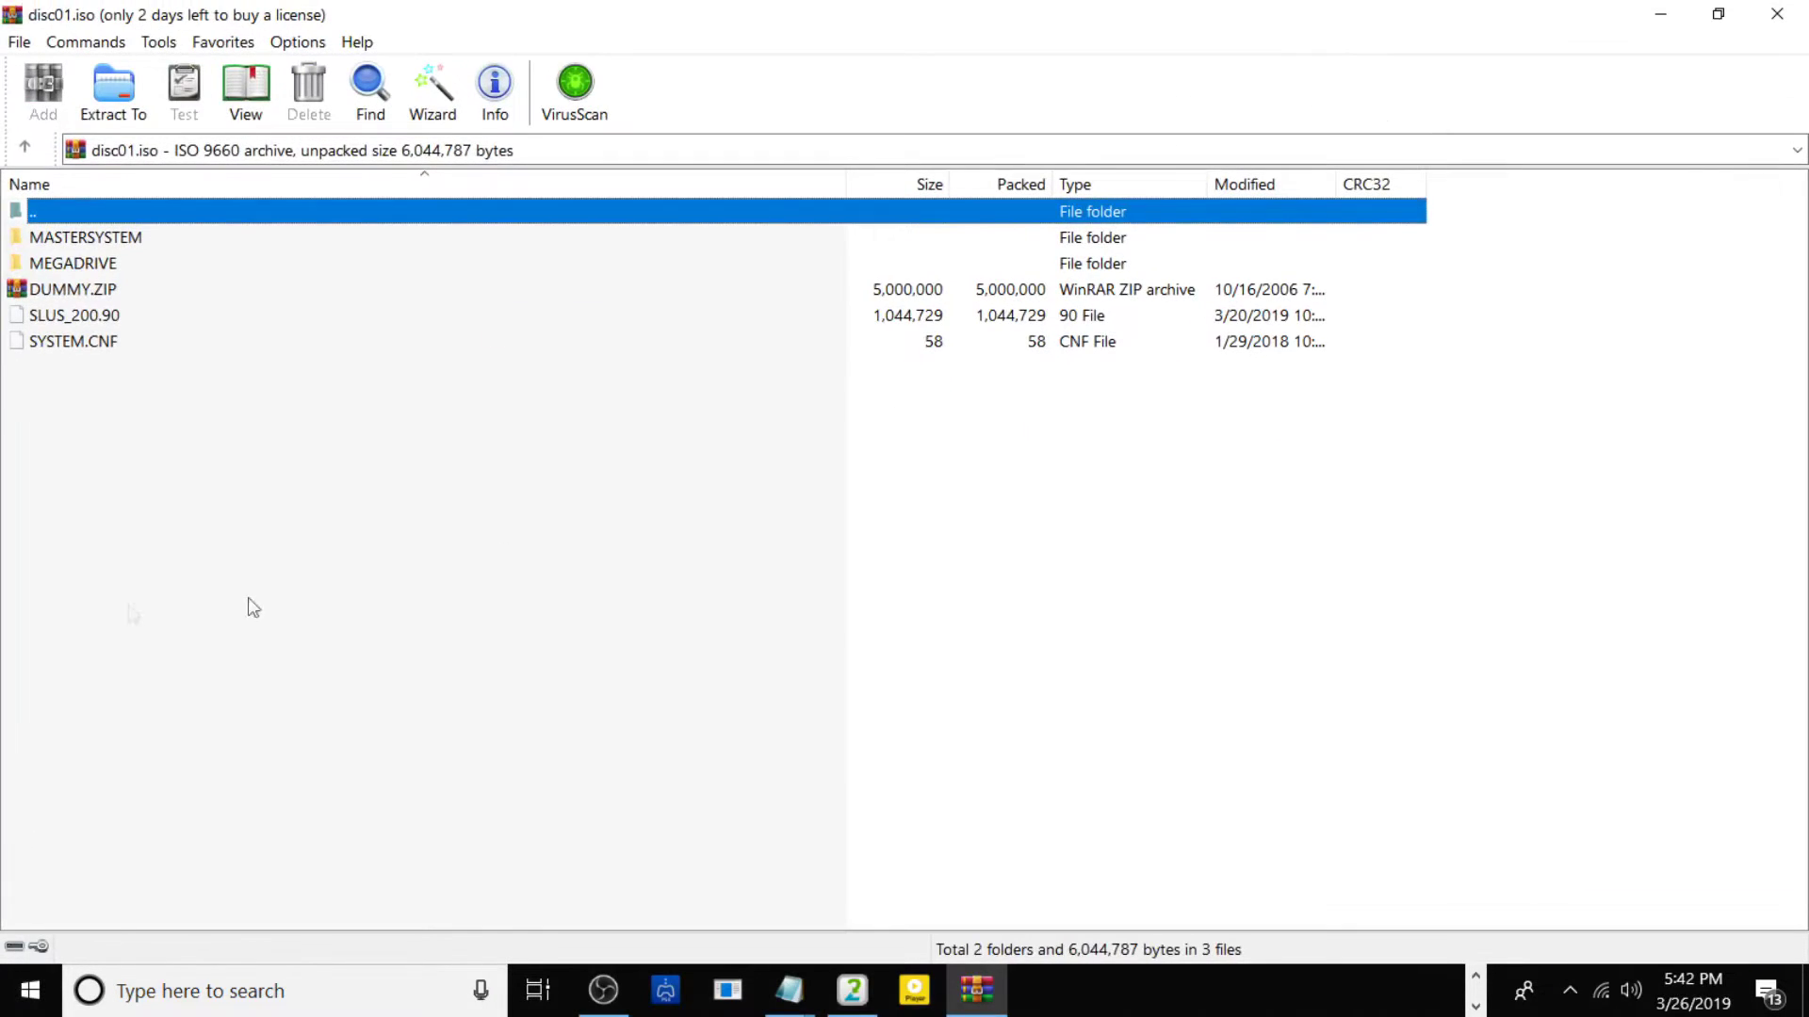
click(299, 45)
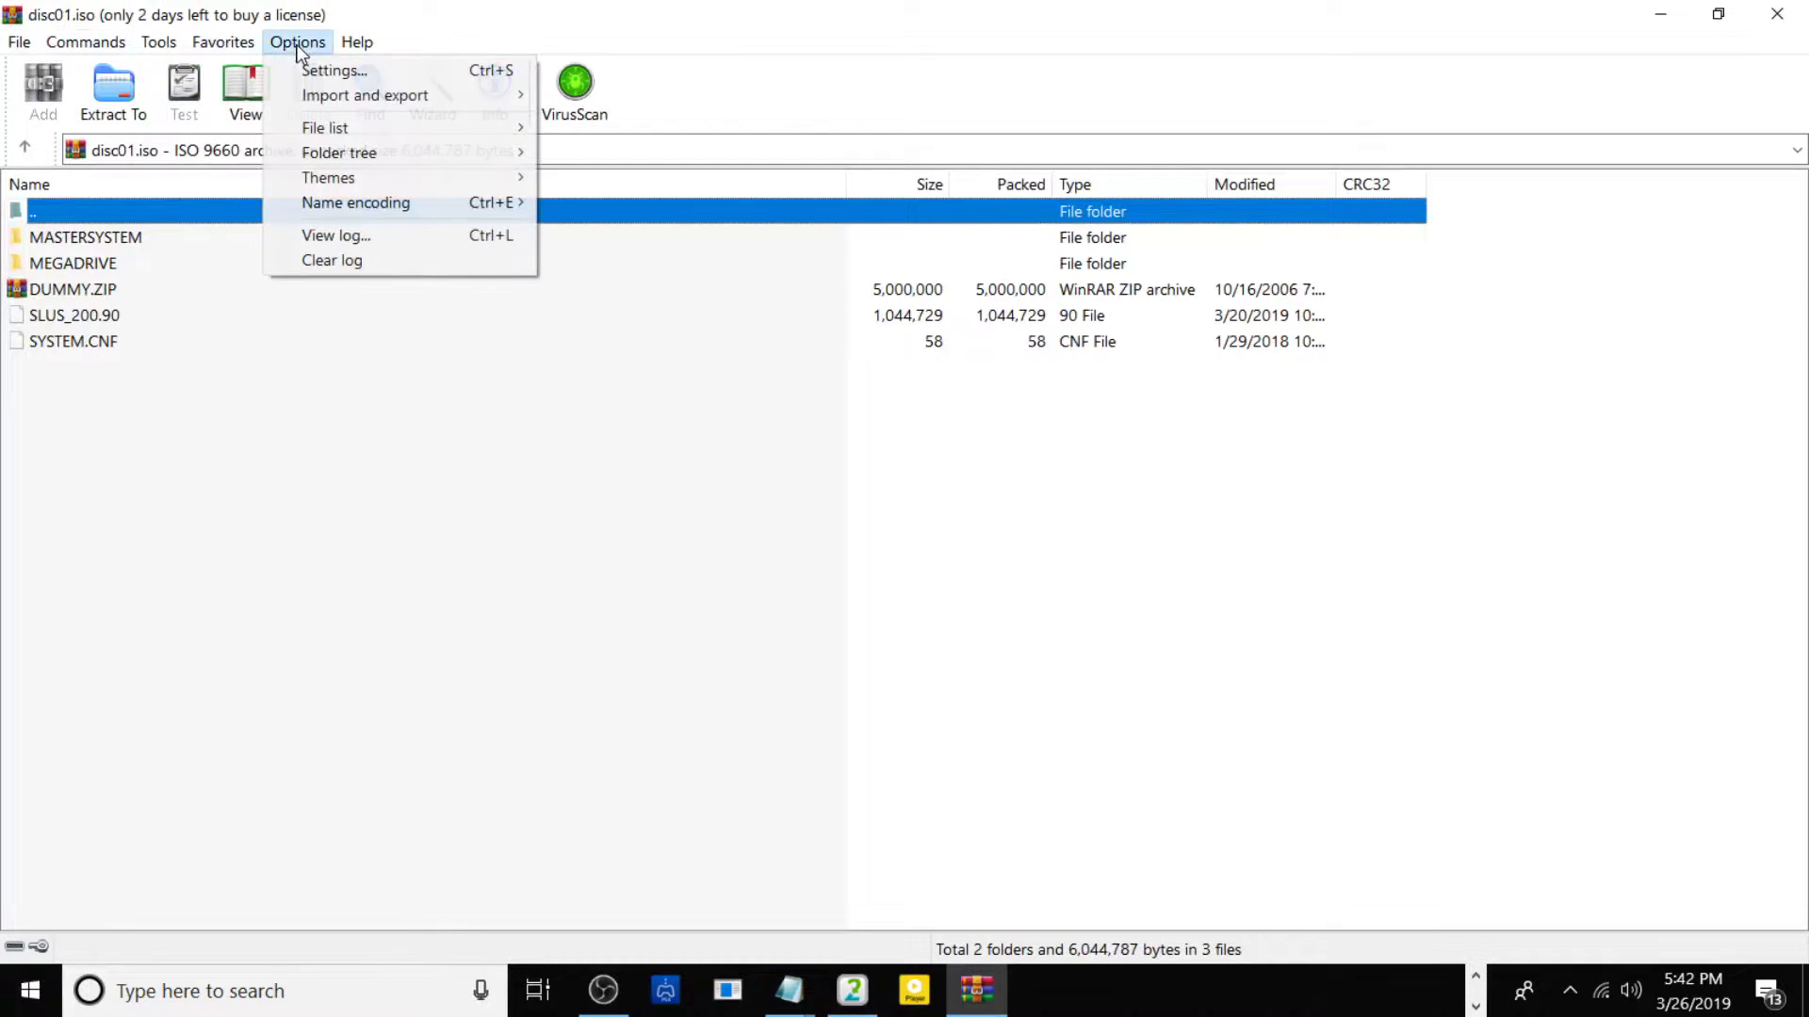
click(330, 72)
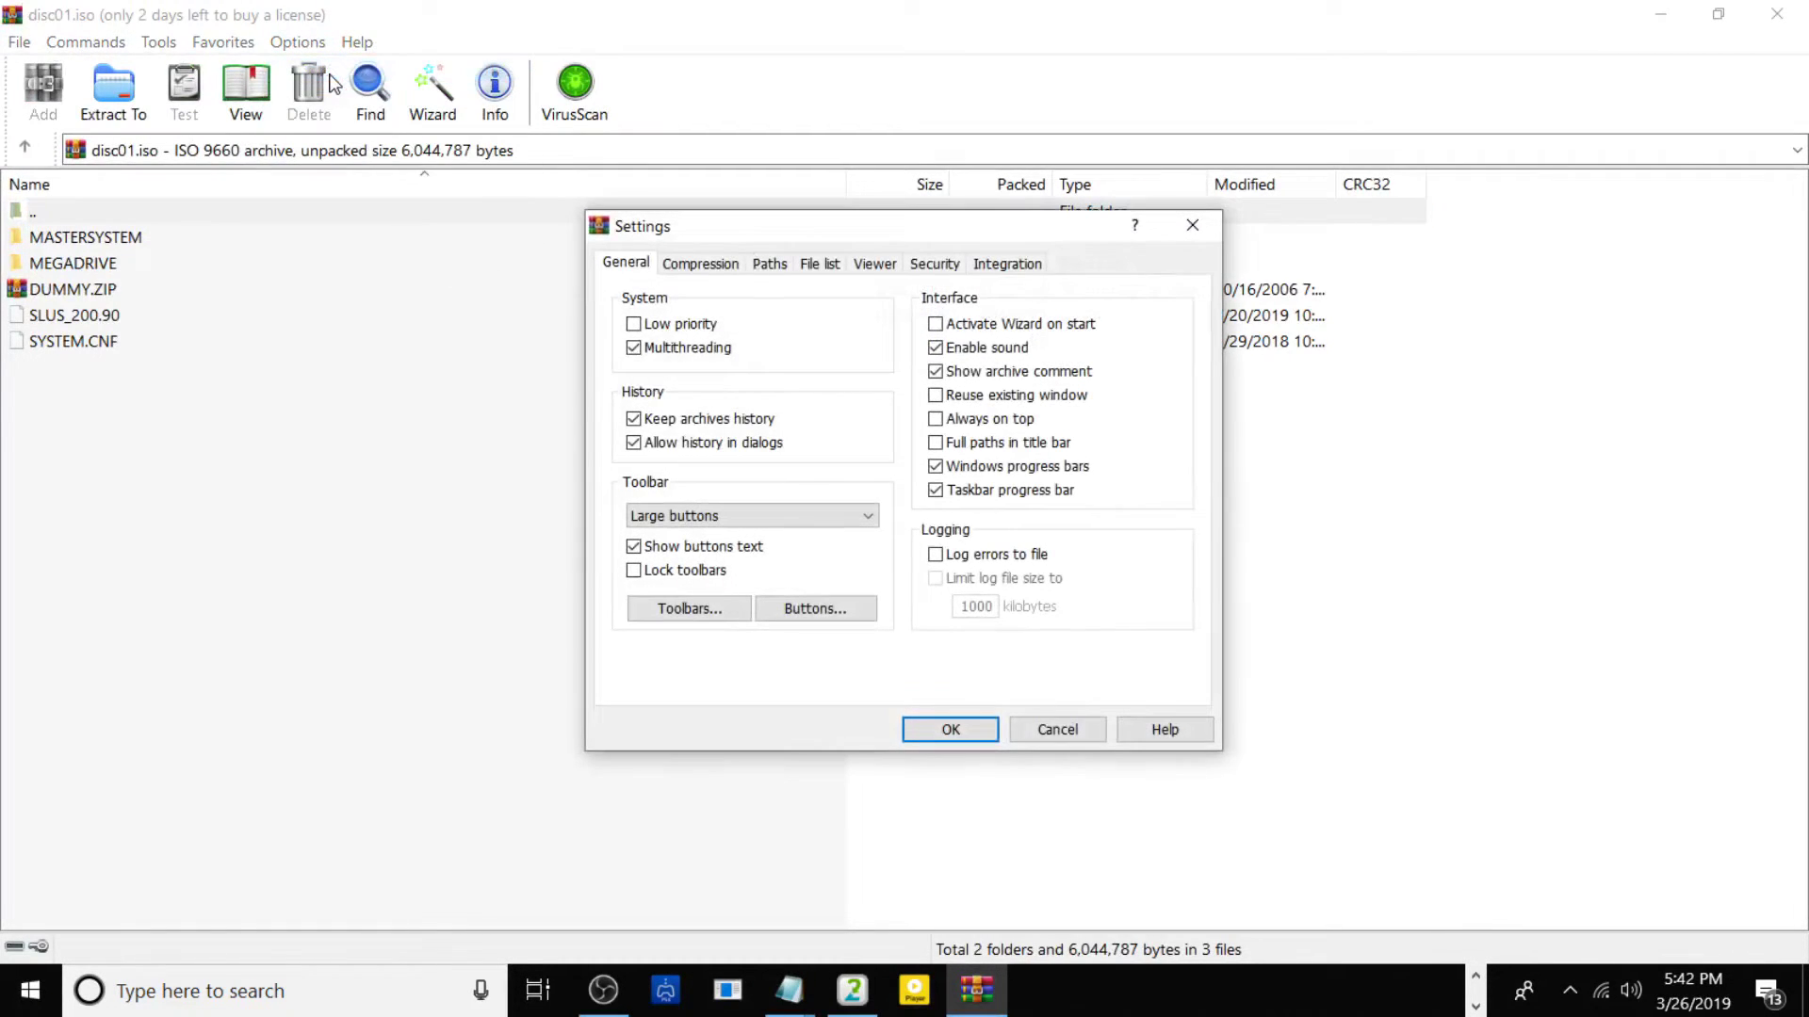
click(1000, 266)
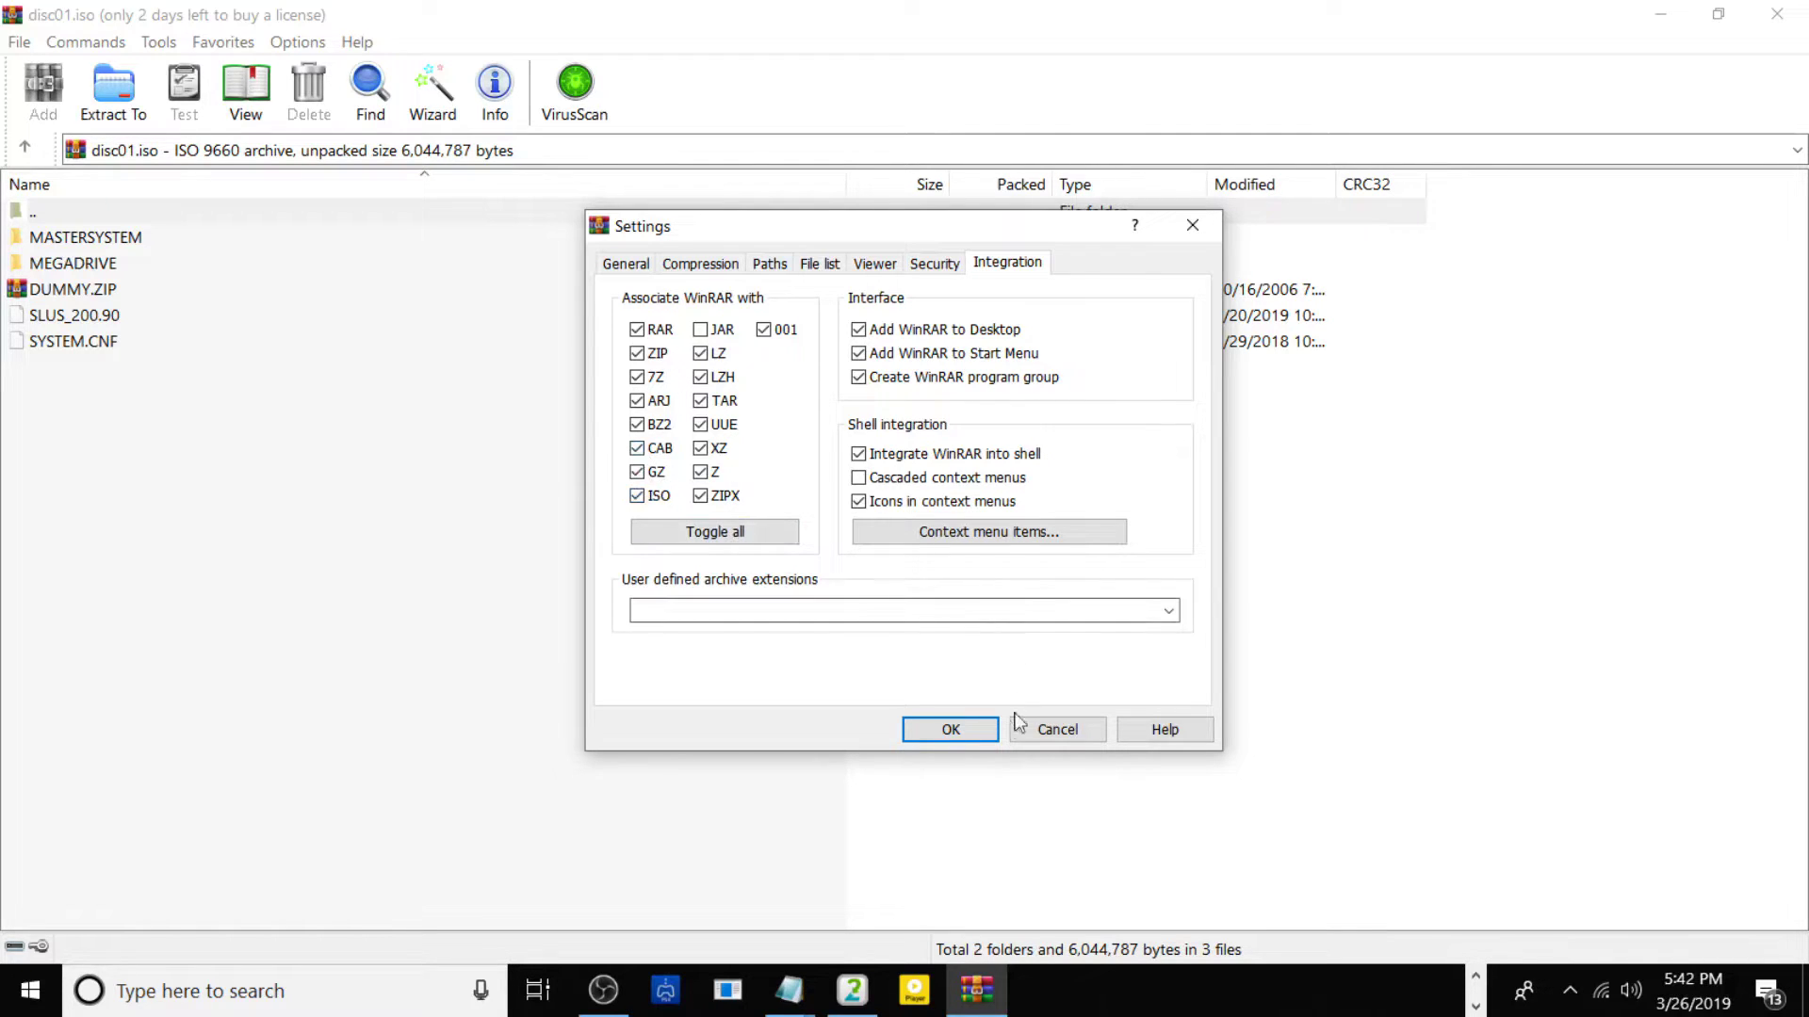
click(928, 732)
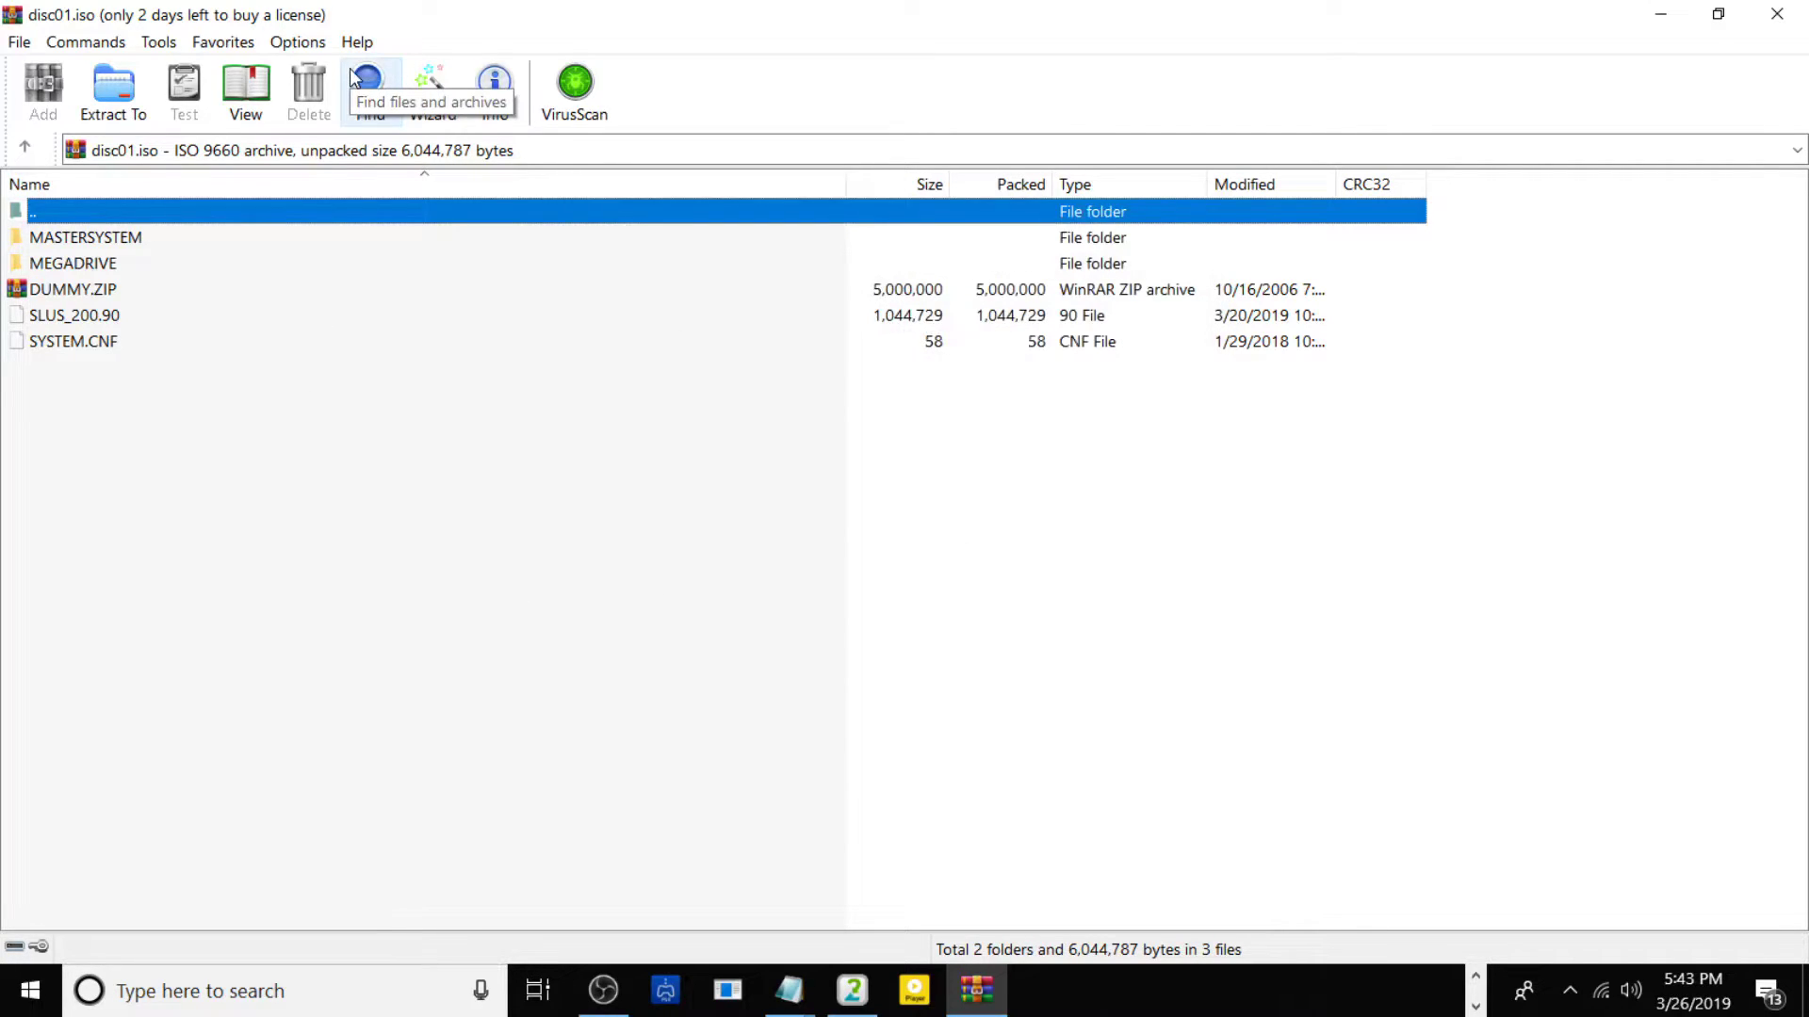
Drag all five disc01.iso items from WinRAR into the desktop ISO Dump folder.
drag(151, 436, 80, 241)
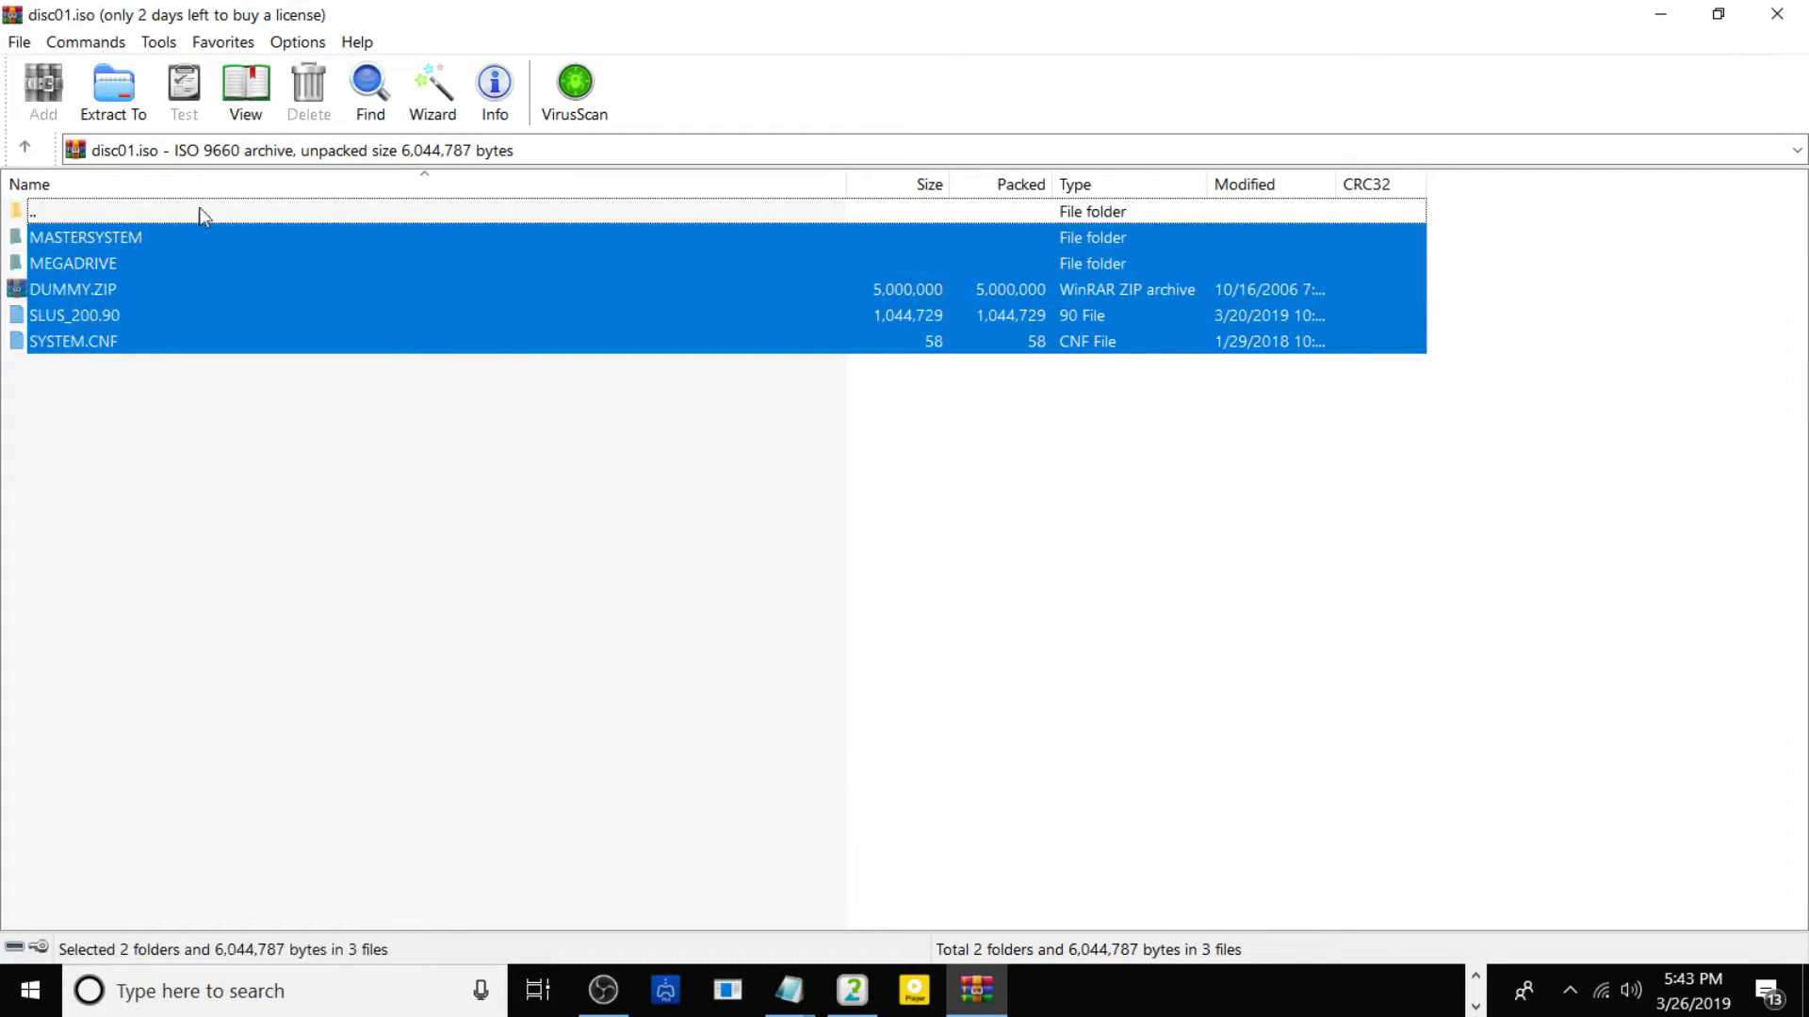
click(1718, 14)
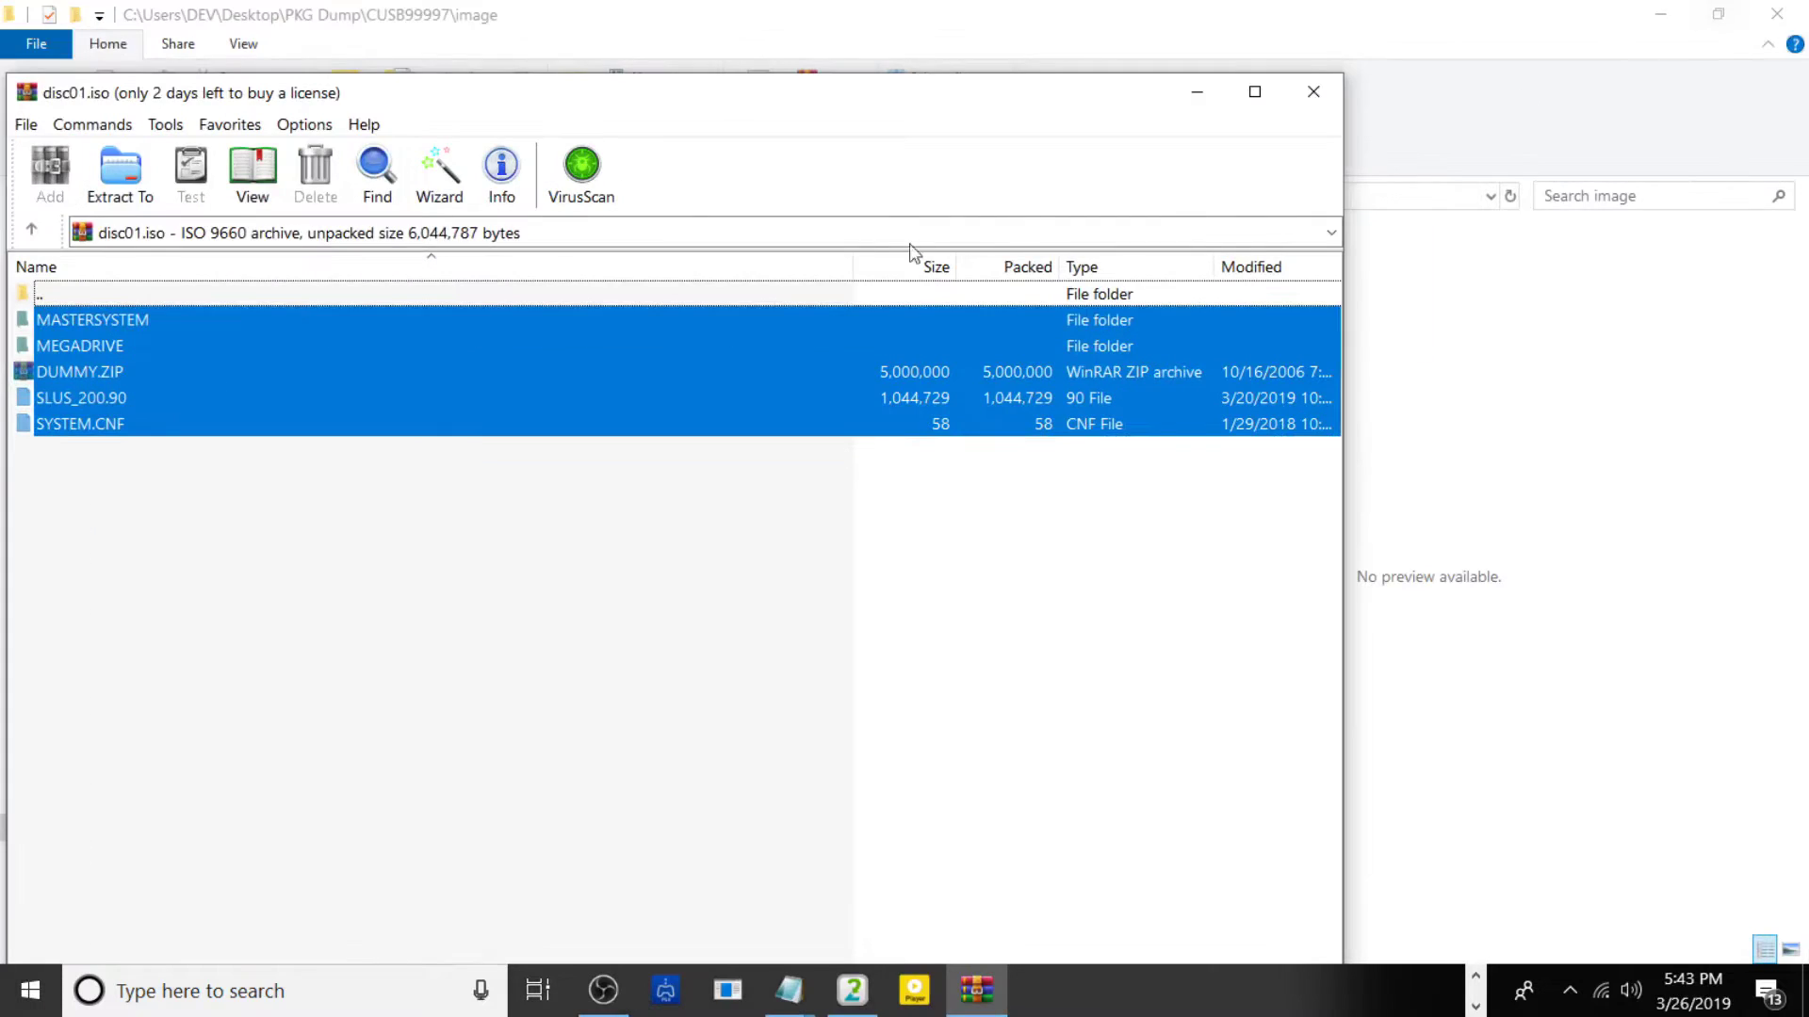
click(1232, 9)
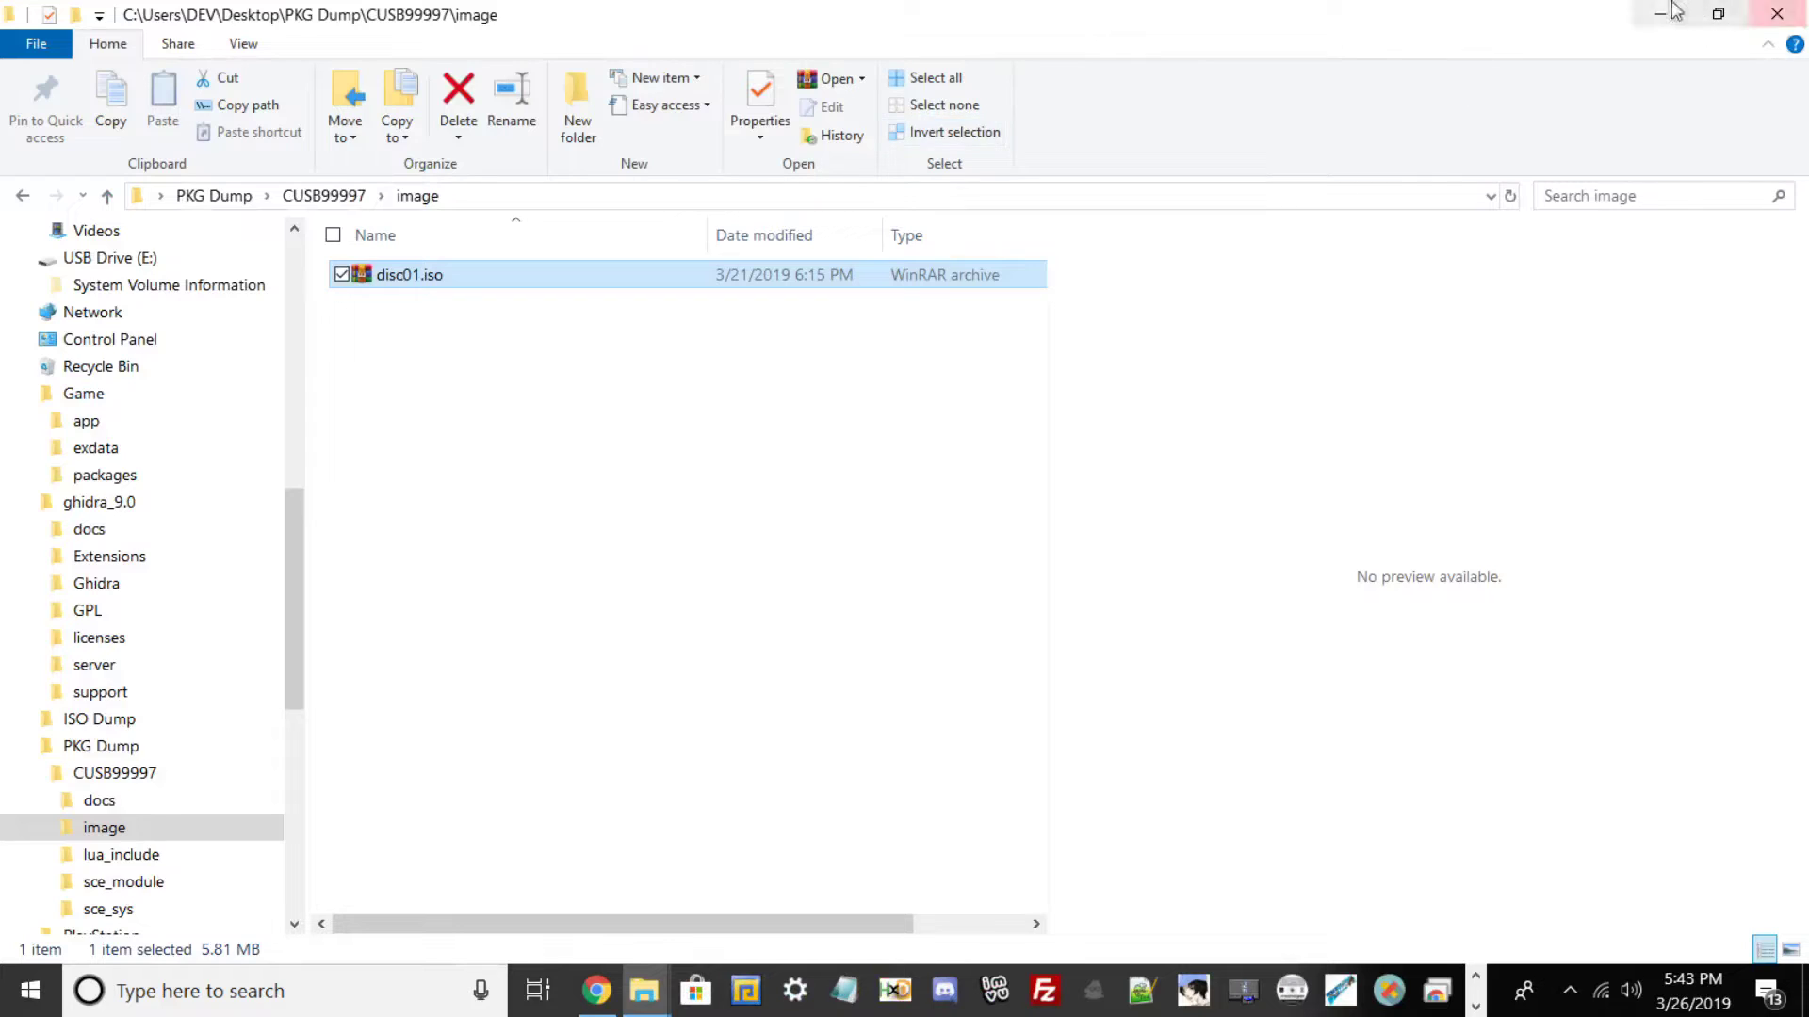
click(1664, 13)
drag(1342, 277, 458, 283)
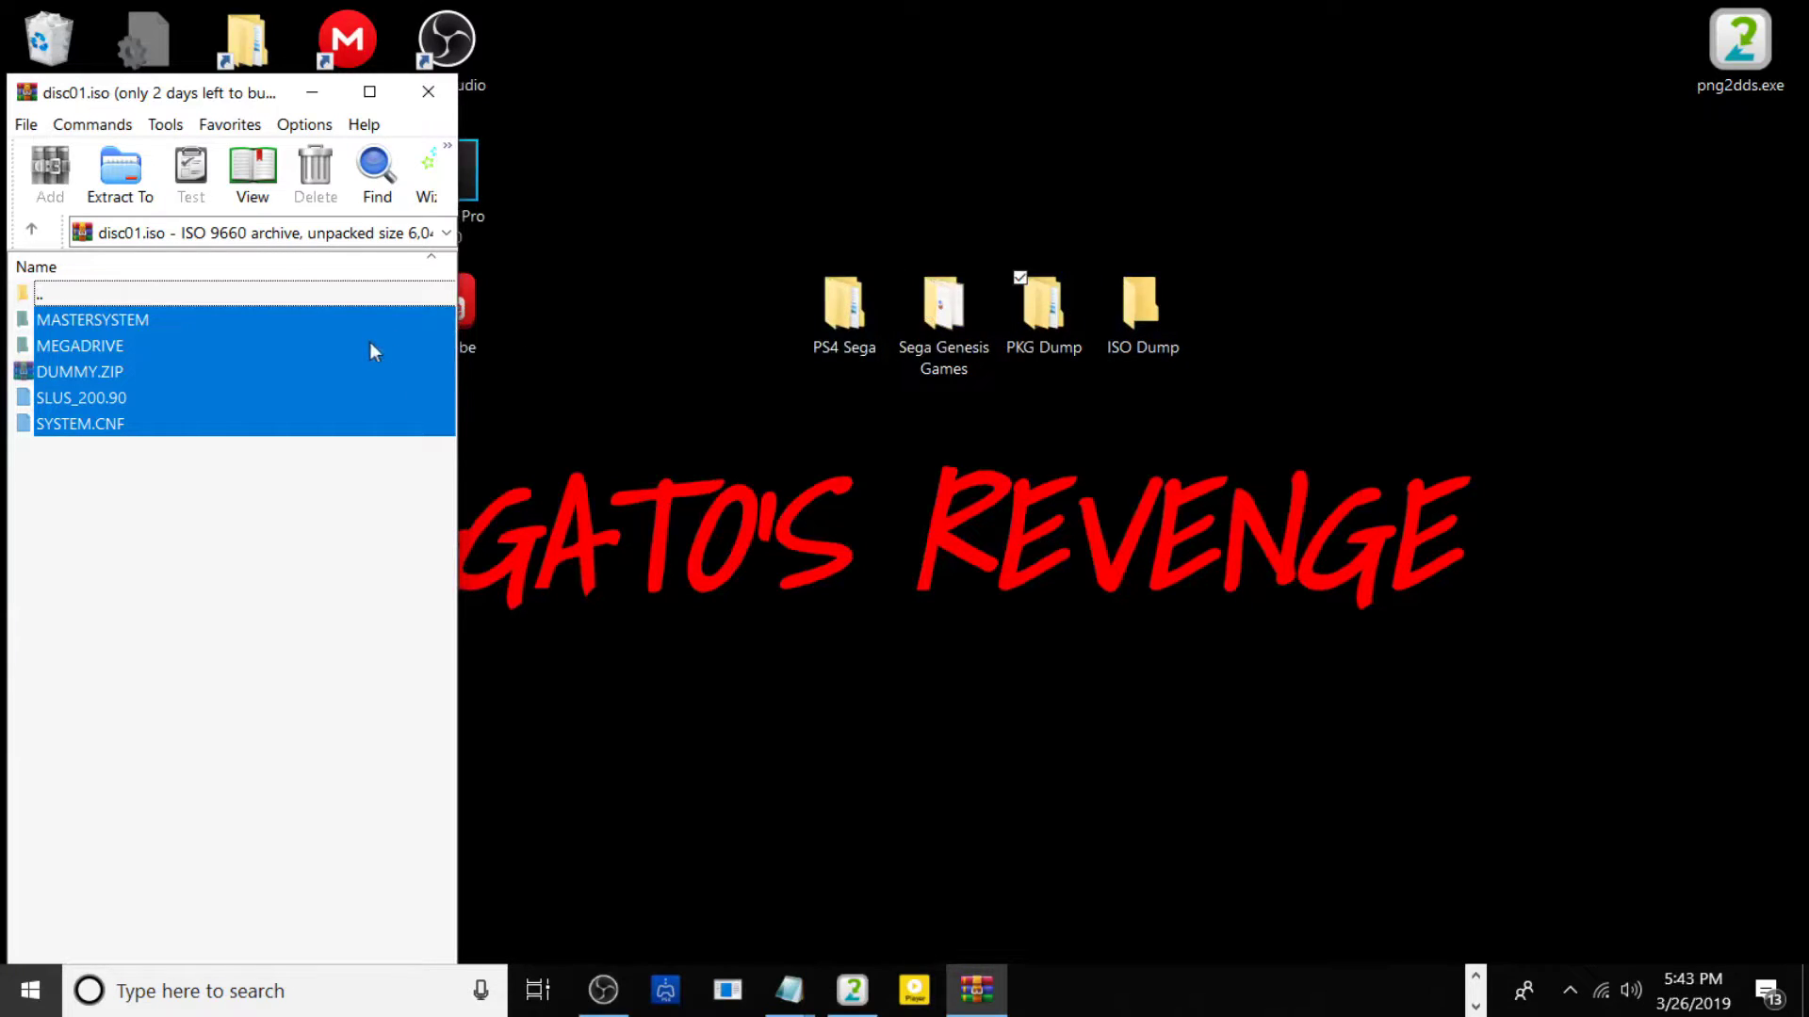
drag(95, 347, 546, 245)
drag(1196, 161, 1159, 302)
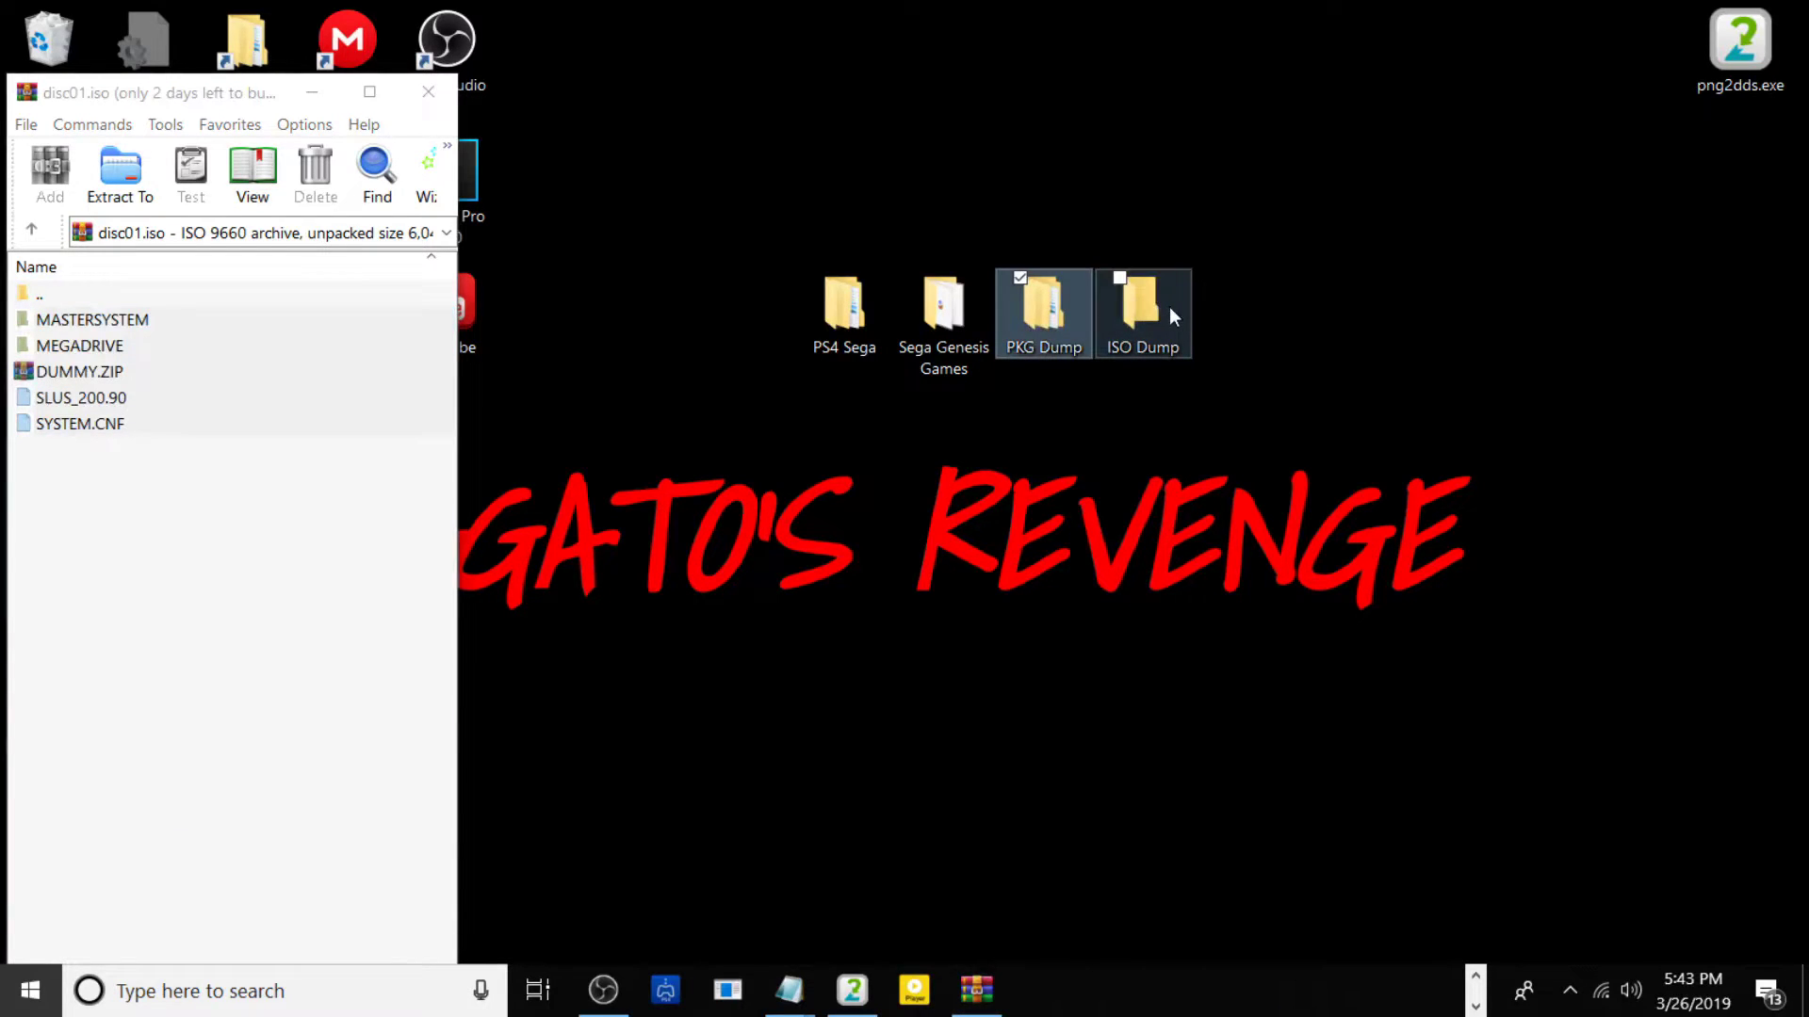
Open ISO Dump in Explorer, close WinRAR, and resize the ISO Dump window.
click(1120, 318)
double_click(1123, 317)
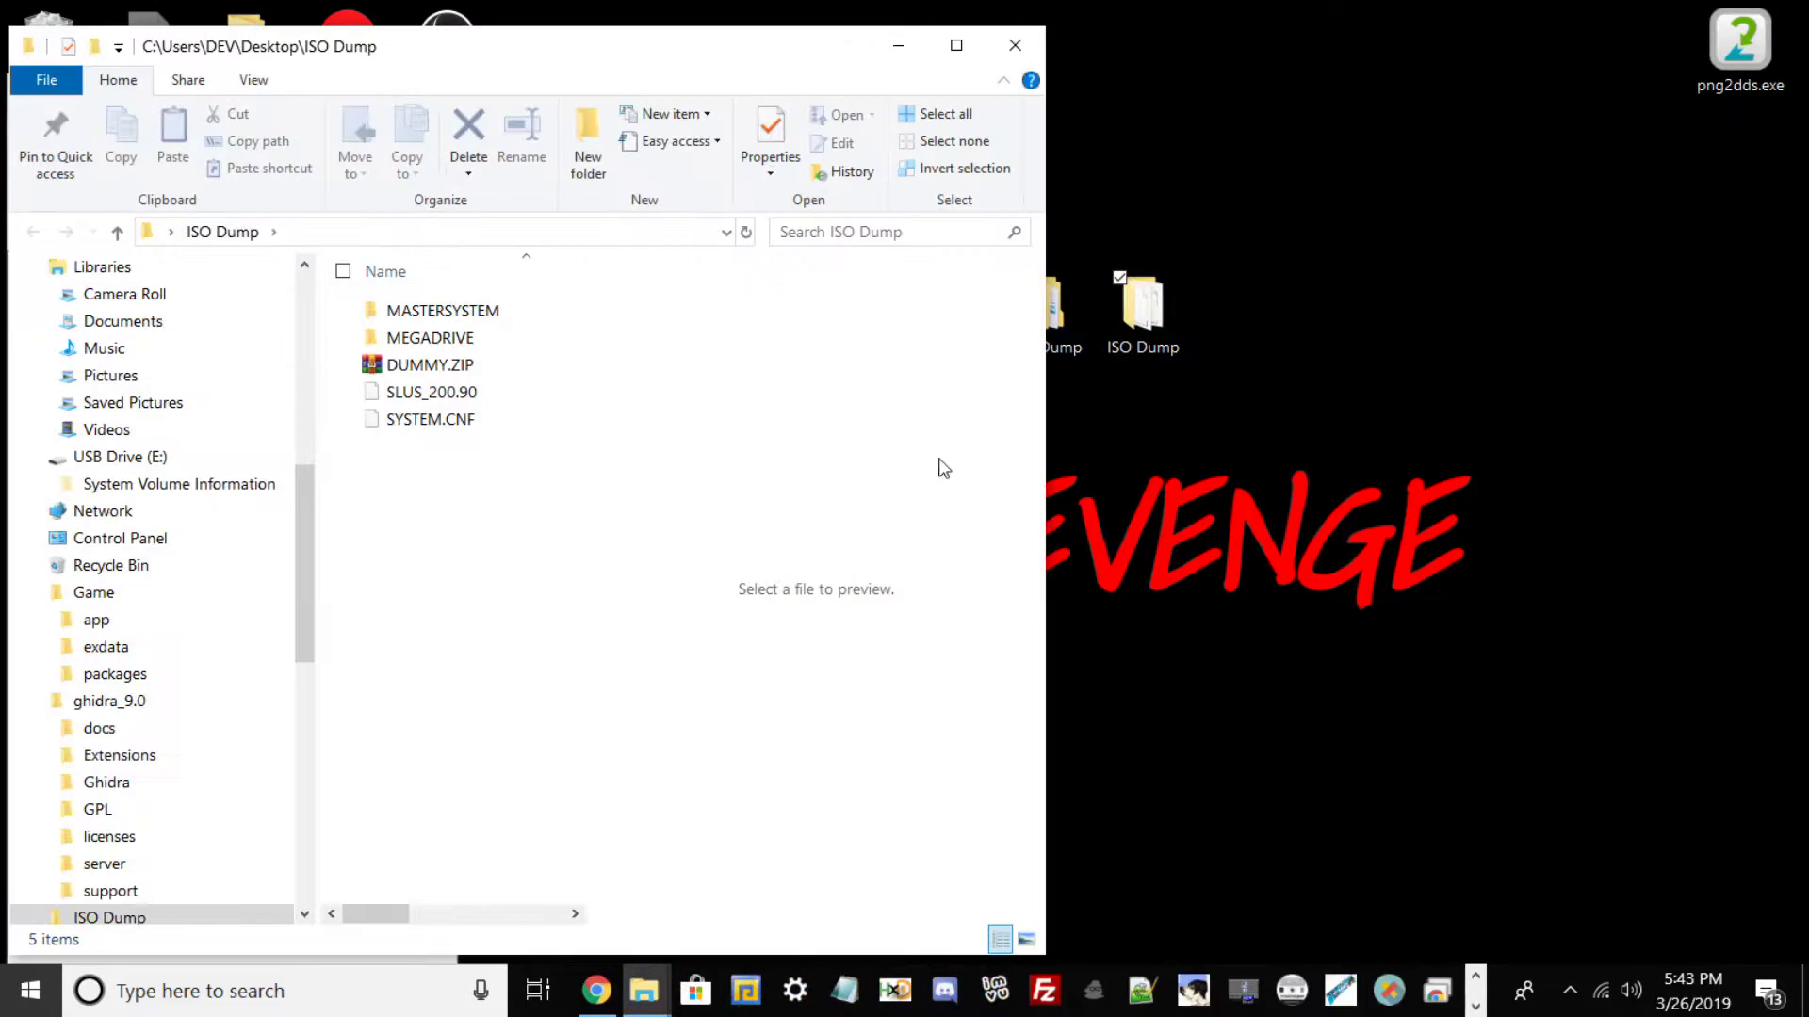
drag(442, 30, 1171, 74)
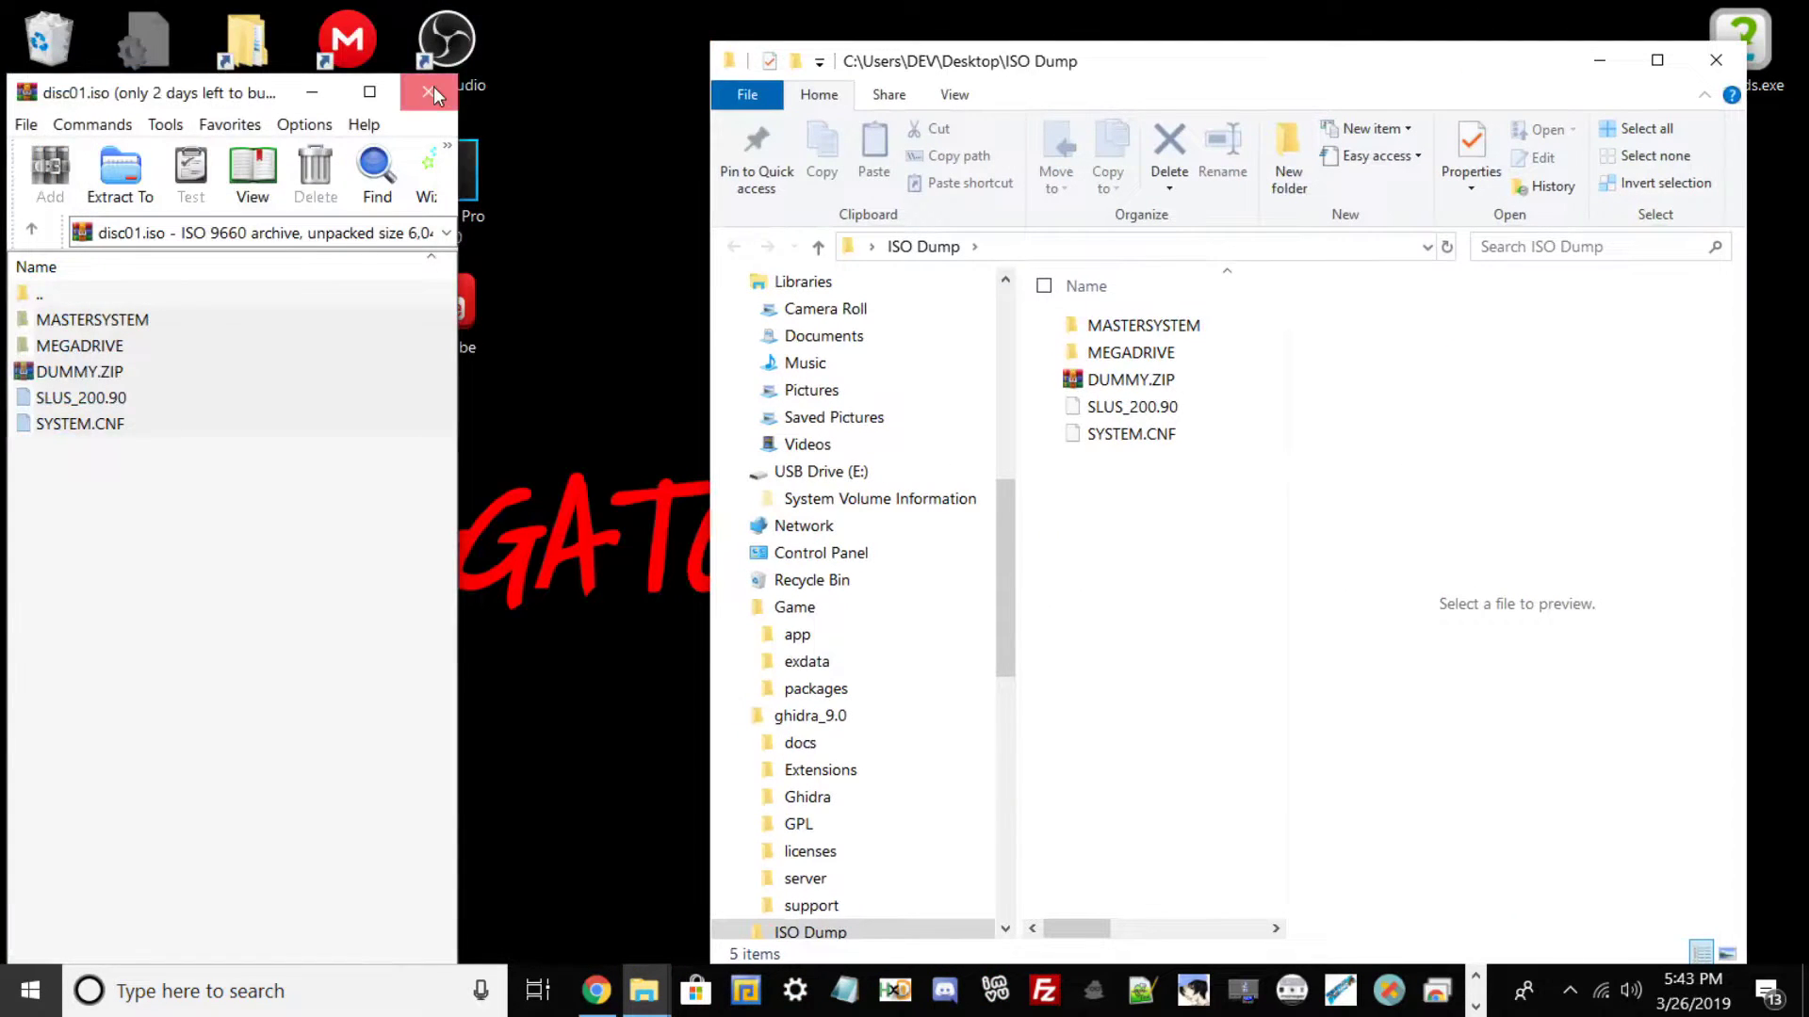
click(428, 92)
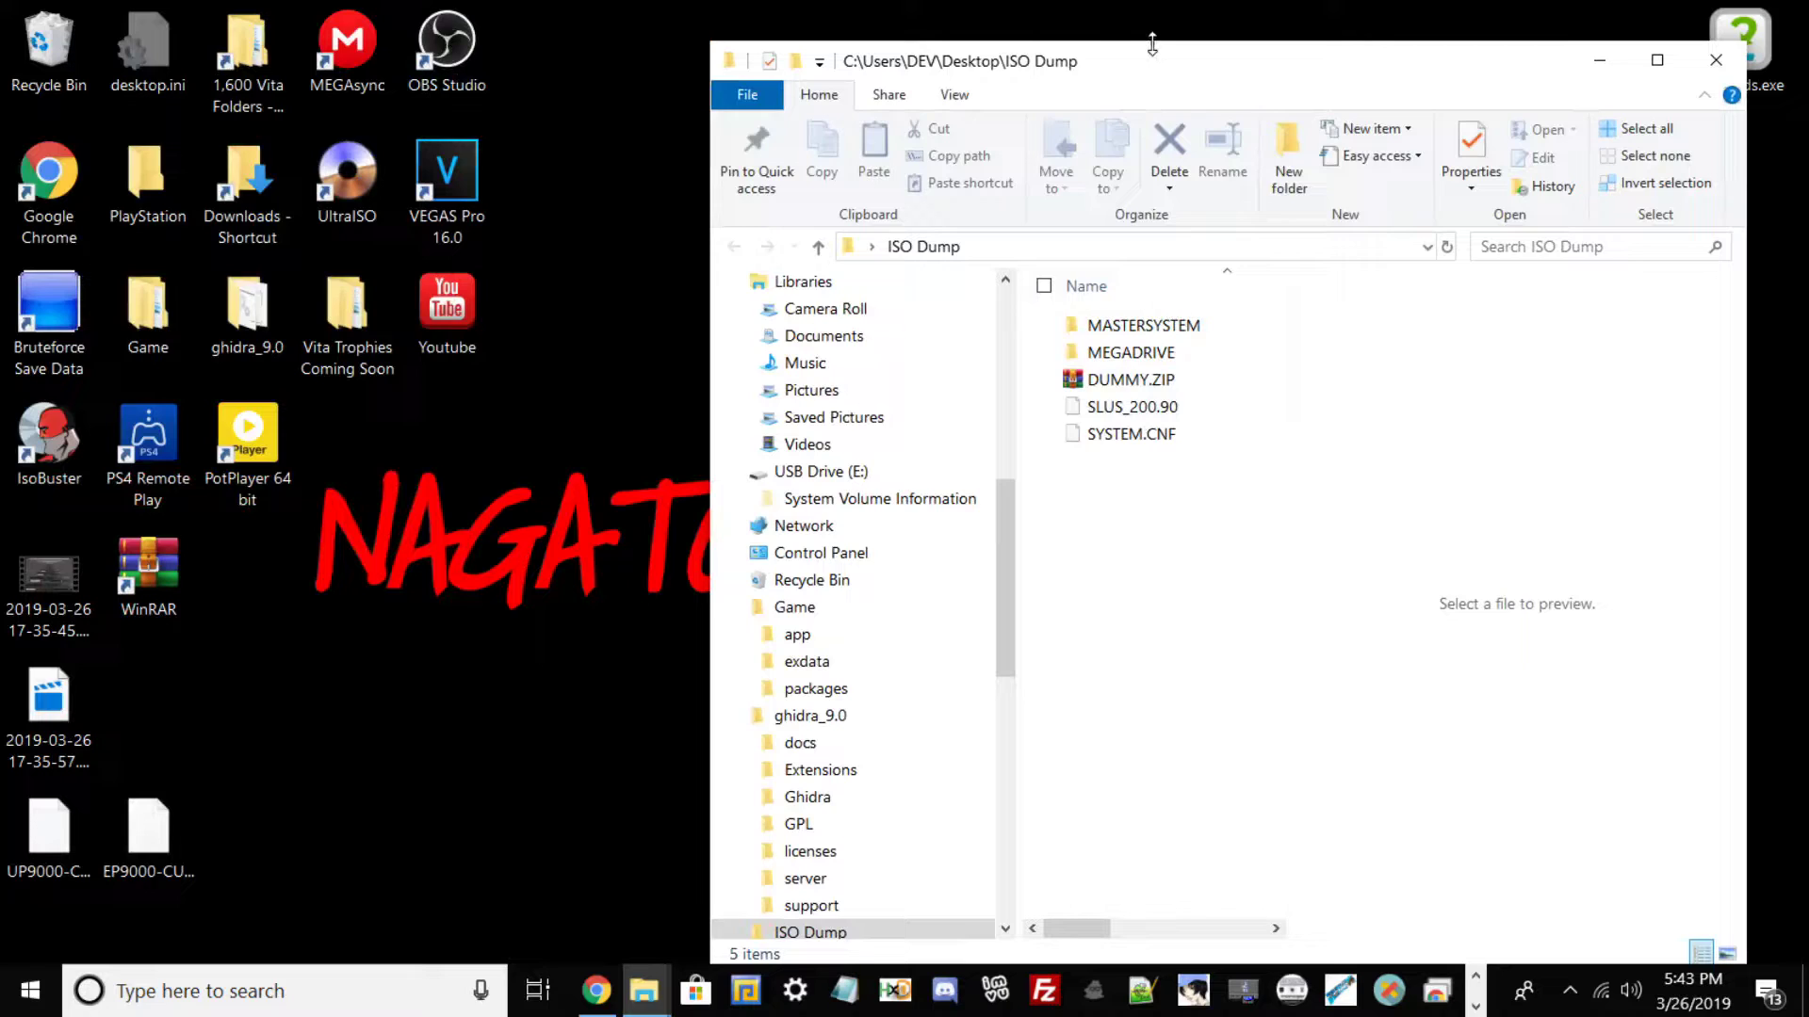
drag(1151, 44, 1149, 10)
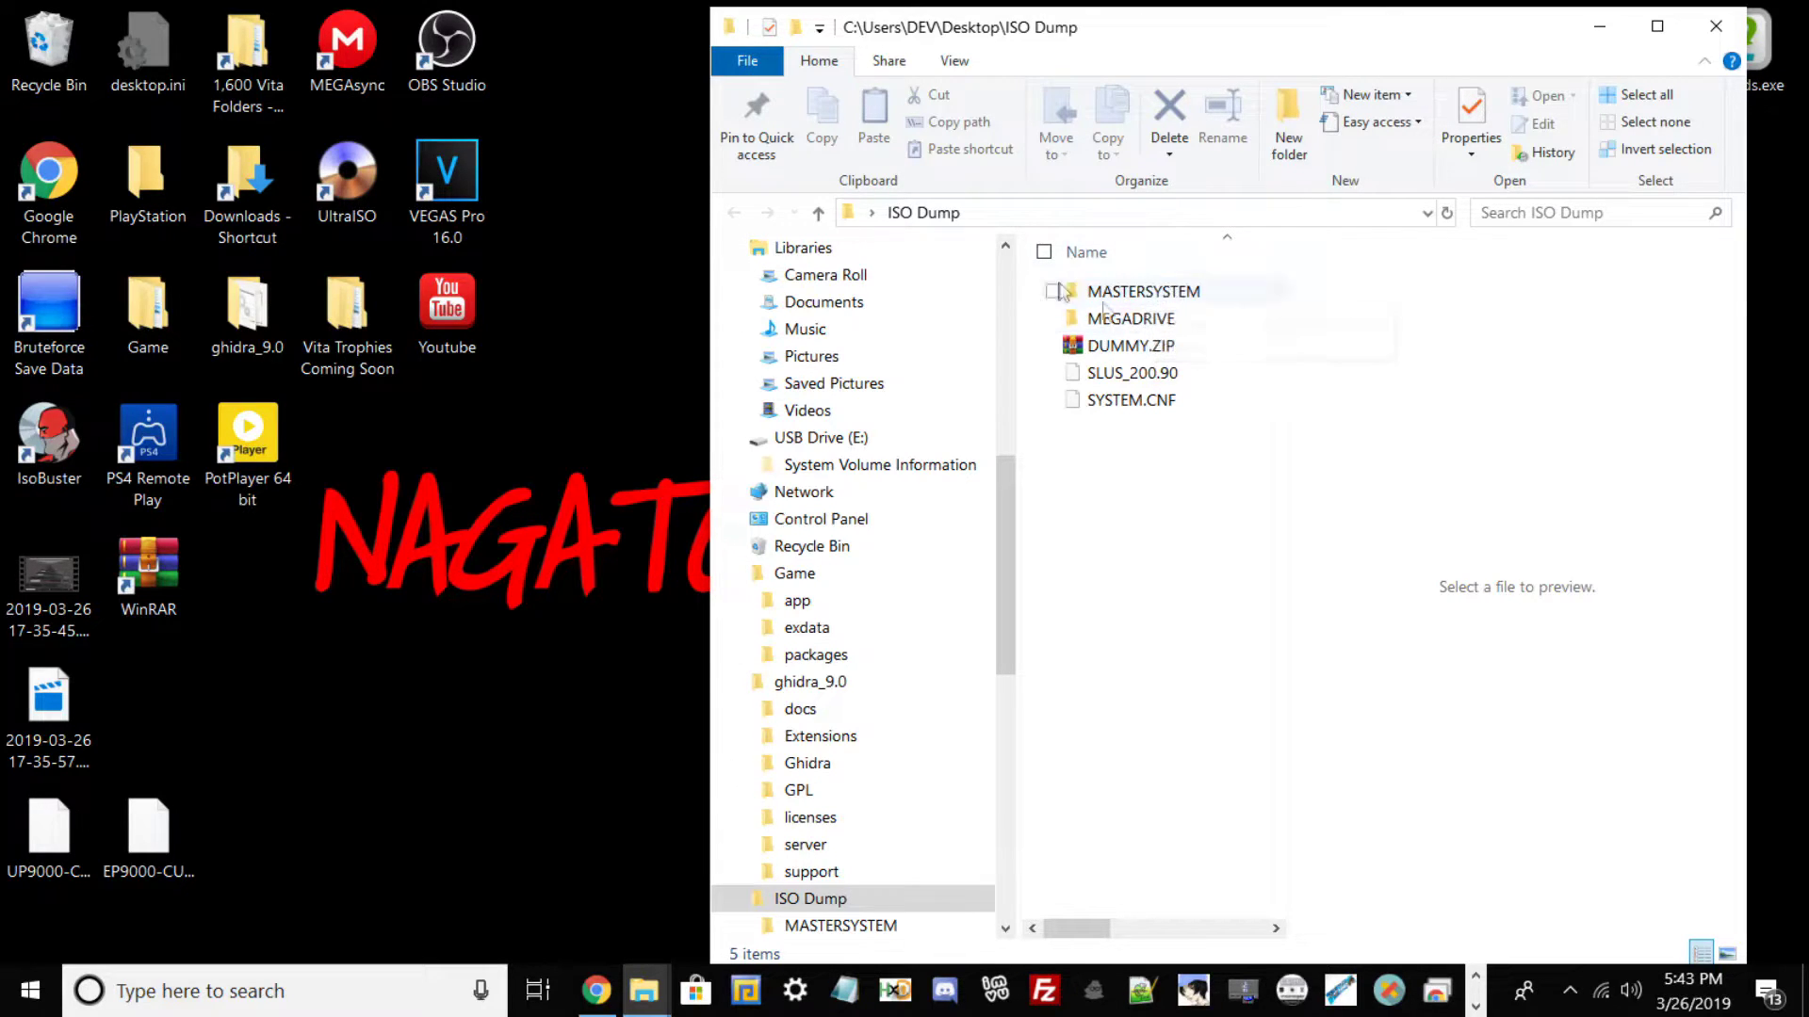
drag(709, 293, 1025, 293)
Copy the seven .bin ROMs from Sega Genesis Games.
click(932, 324)
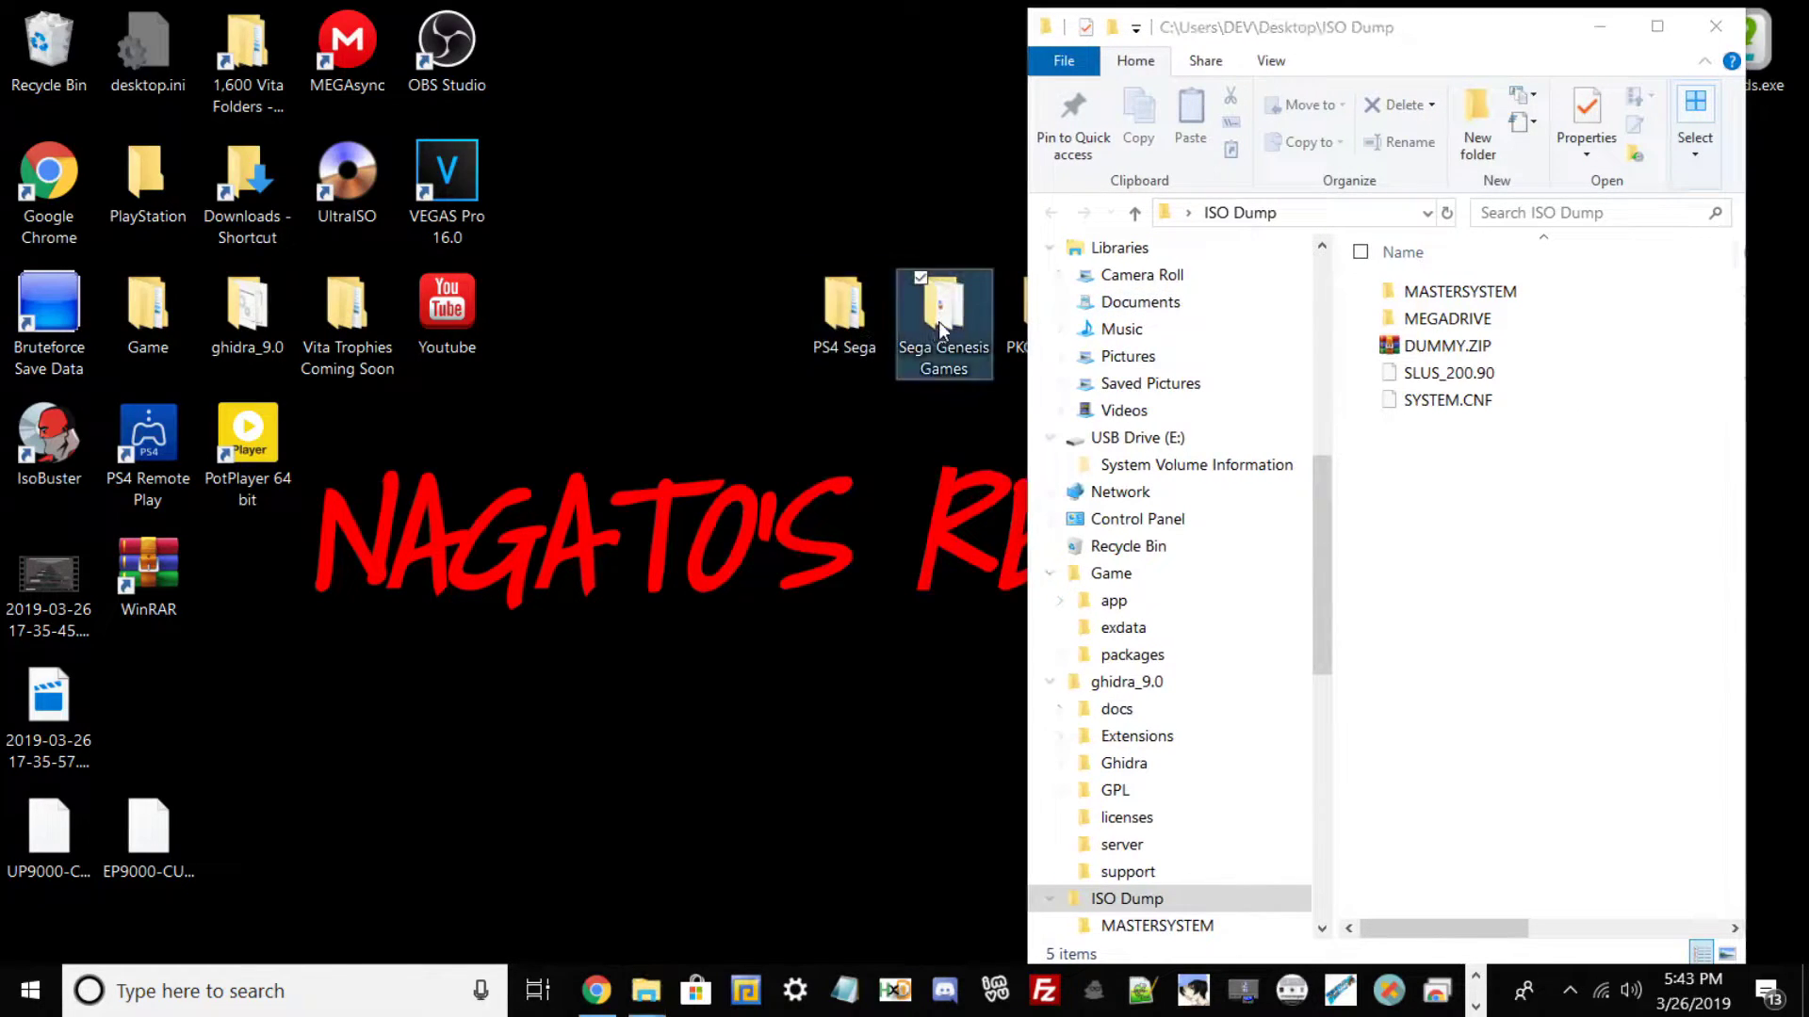
key(Return)
drag(1498, 579, 1501, 281)
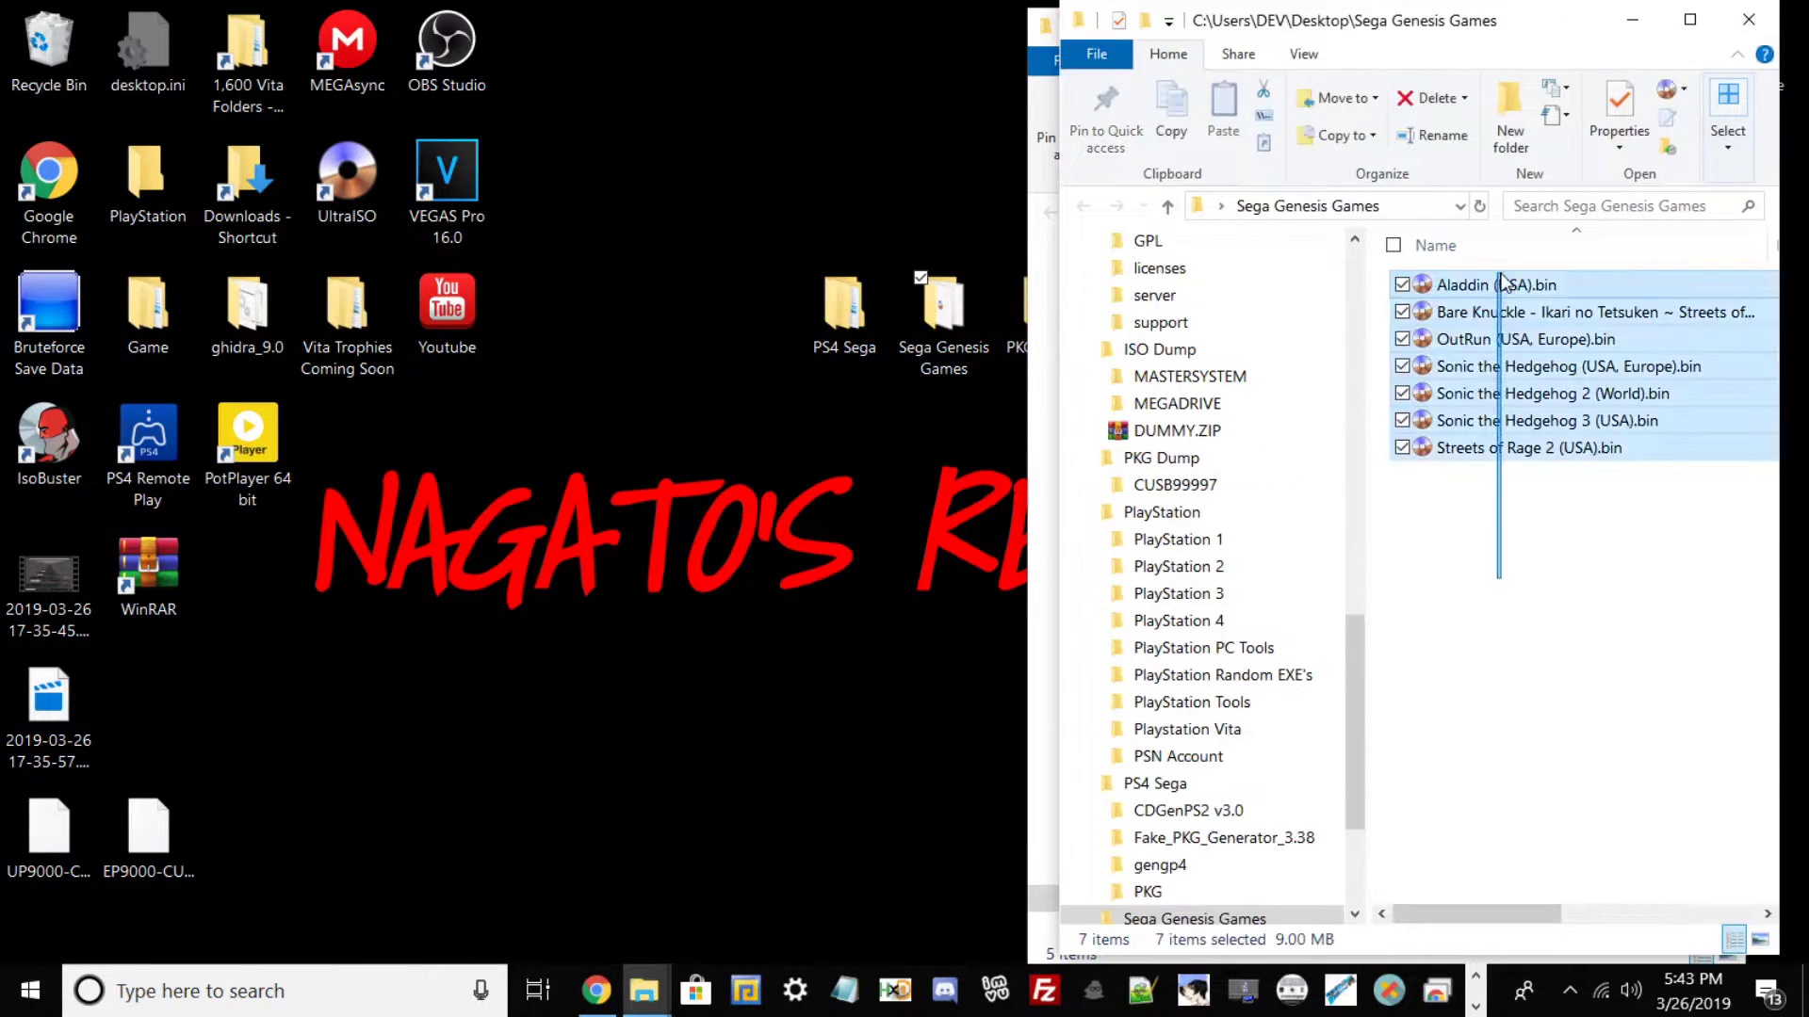
right_click(1501, 281)
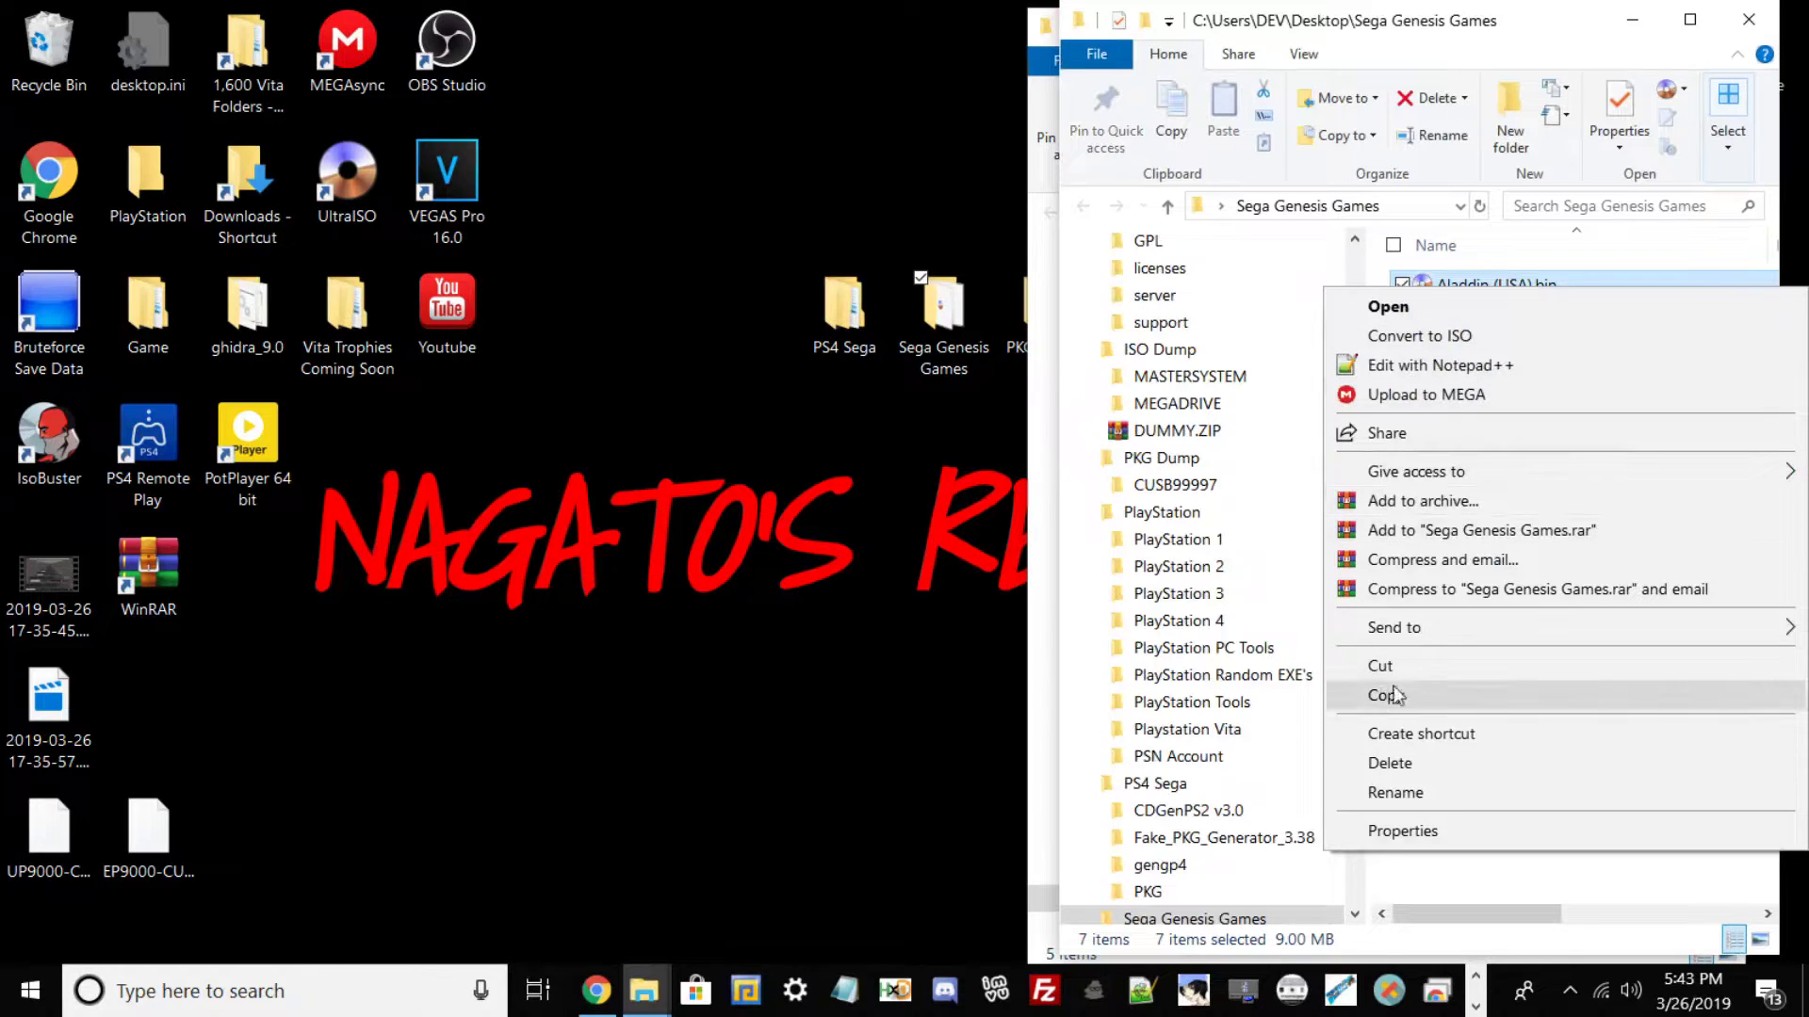
click(1402, 693)
Paste the seven ROMs into ISO Dump's MEGADRIVE folder and close the window.
click(1690, 19)
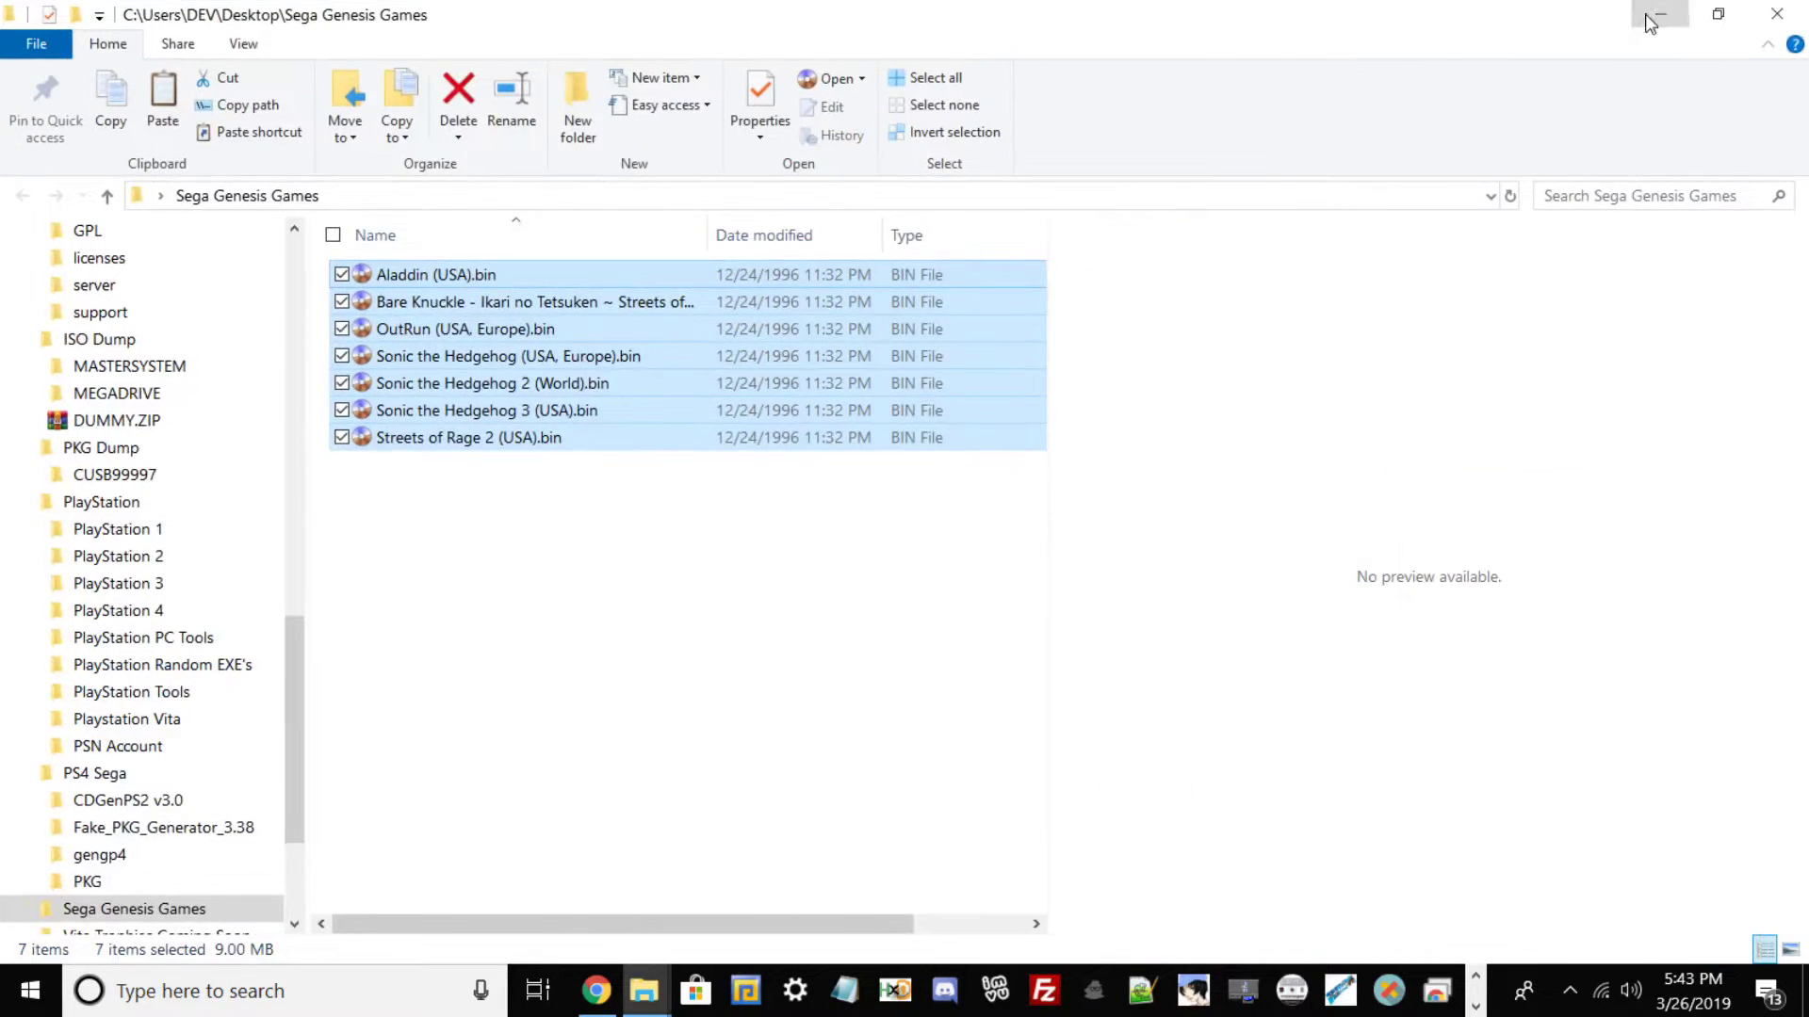
click(1660, 11)
double_click(1413, 319)
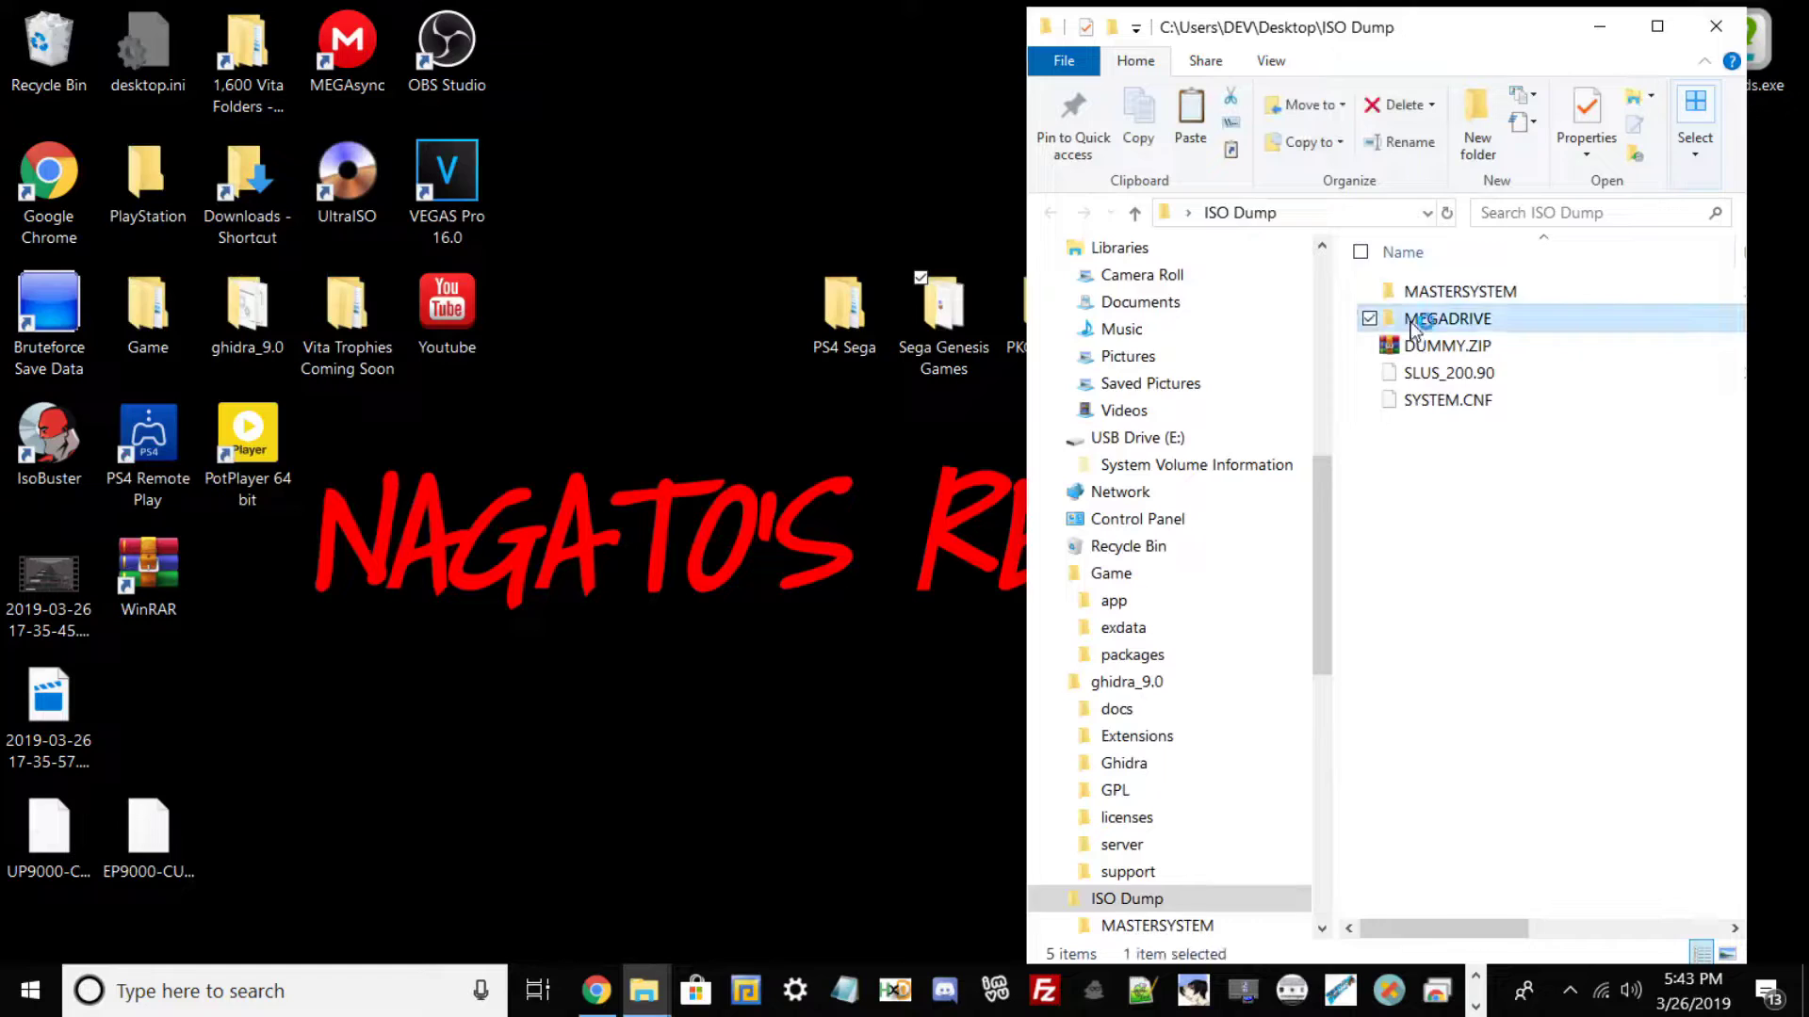
right_click(1413, 347)
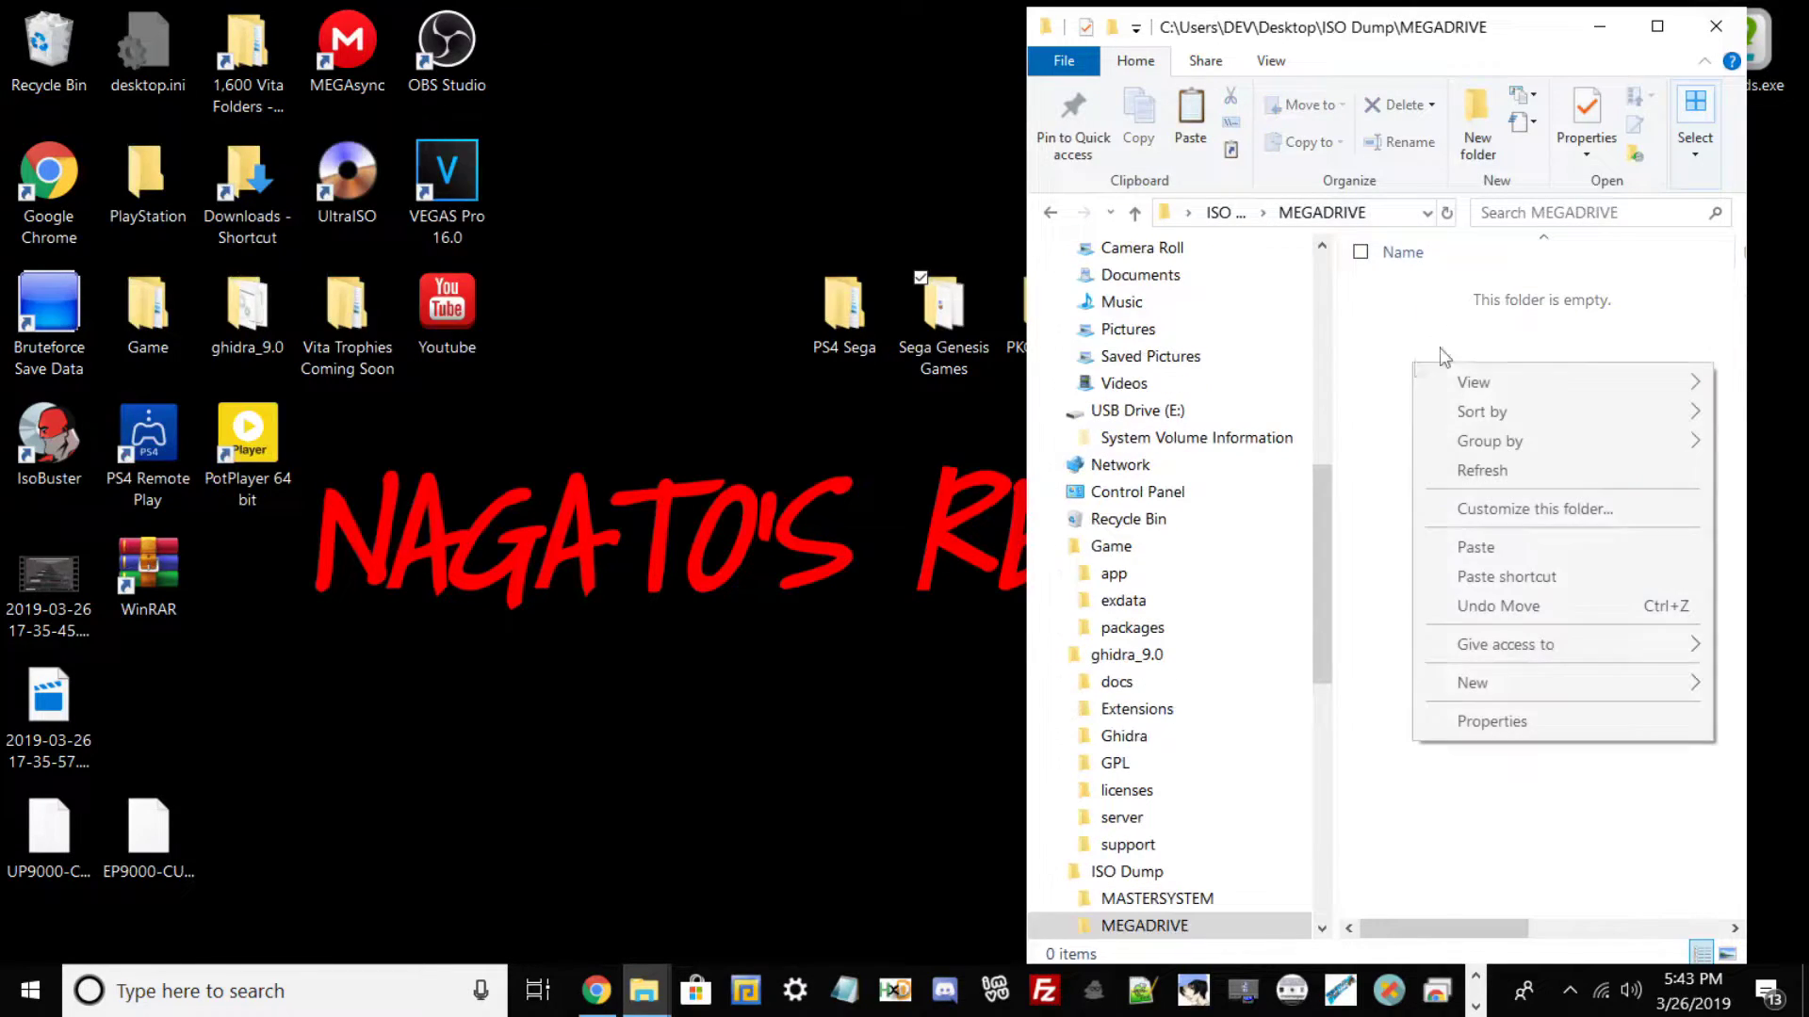
click(1504, 558)
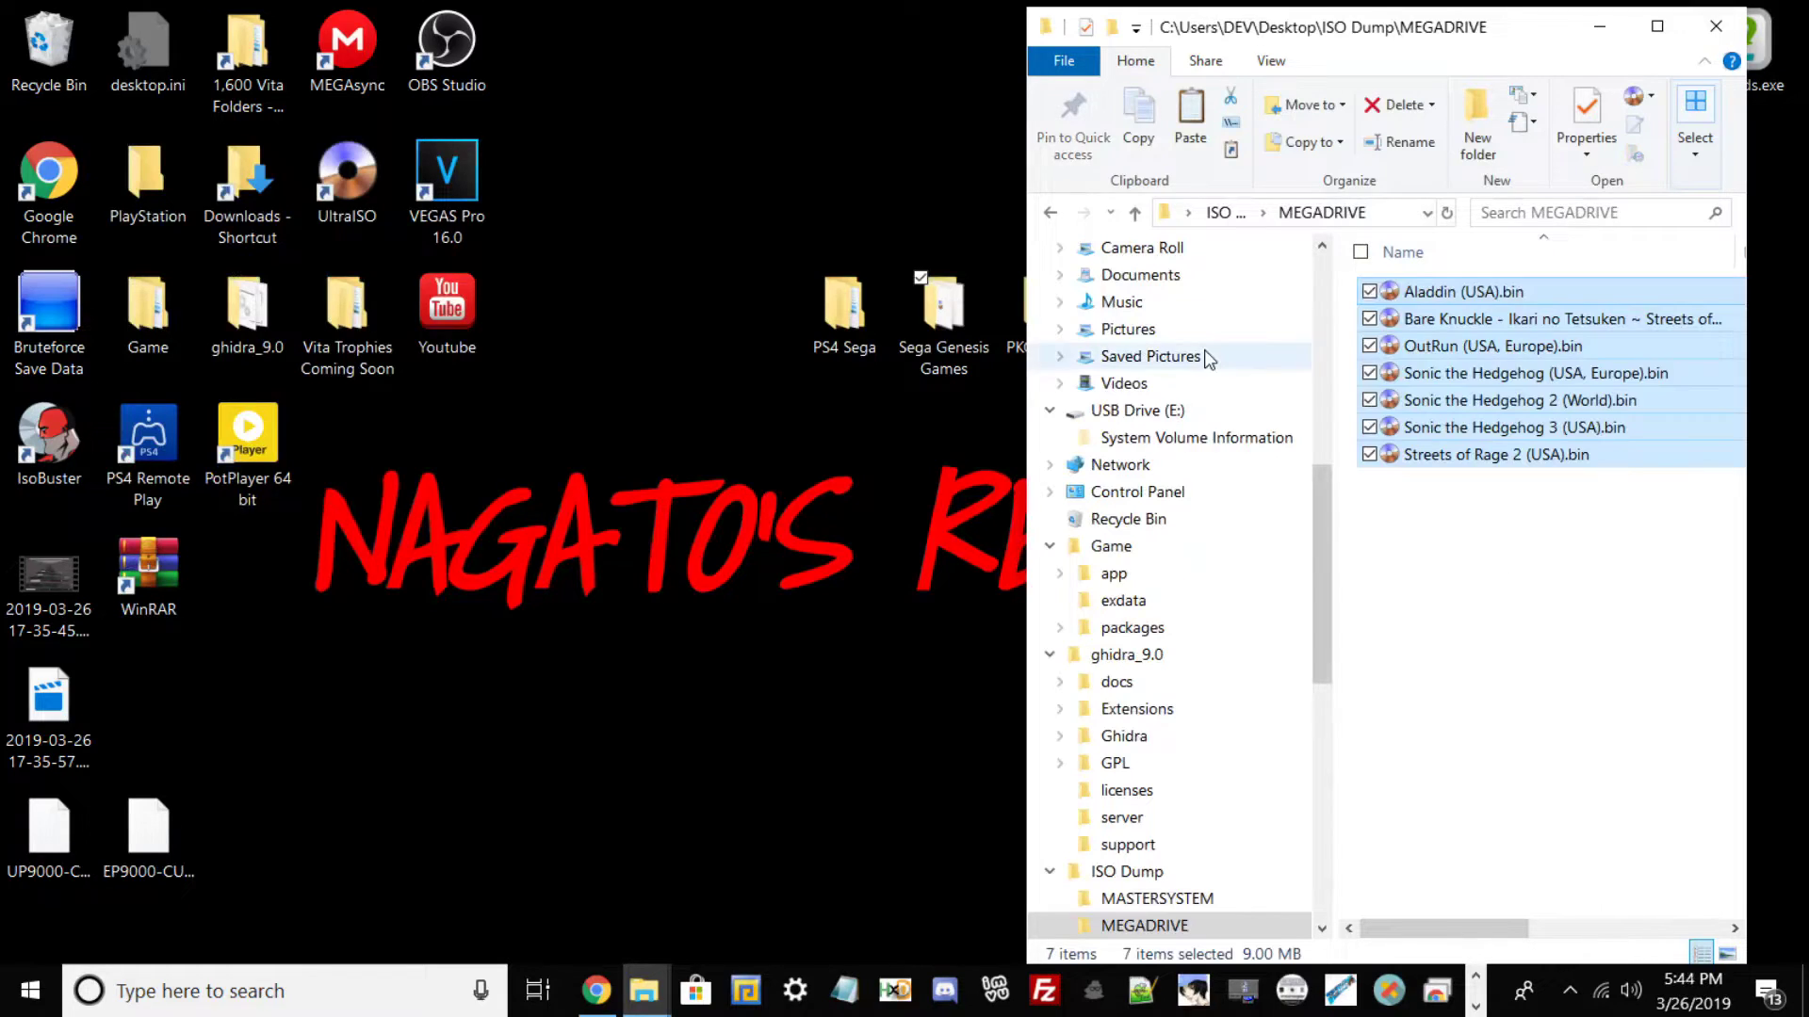
click(1709, 28)
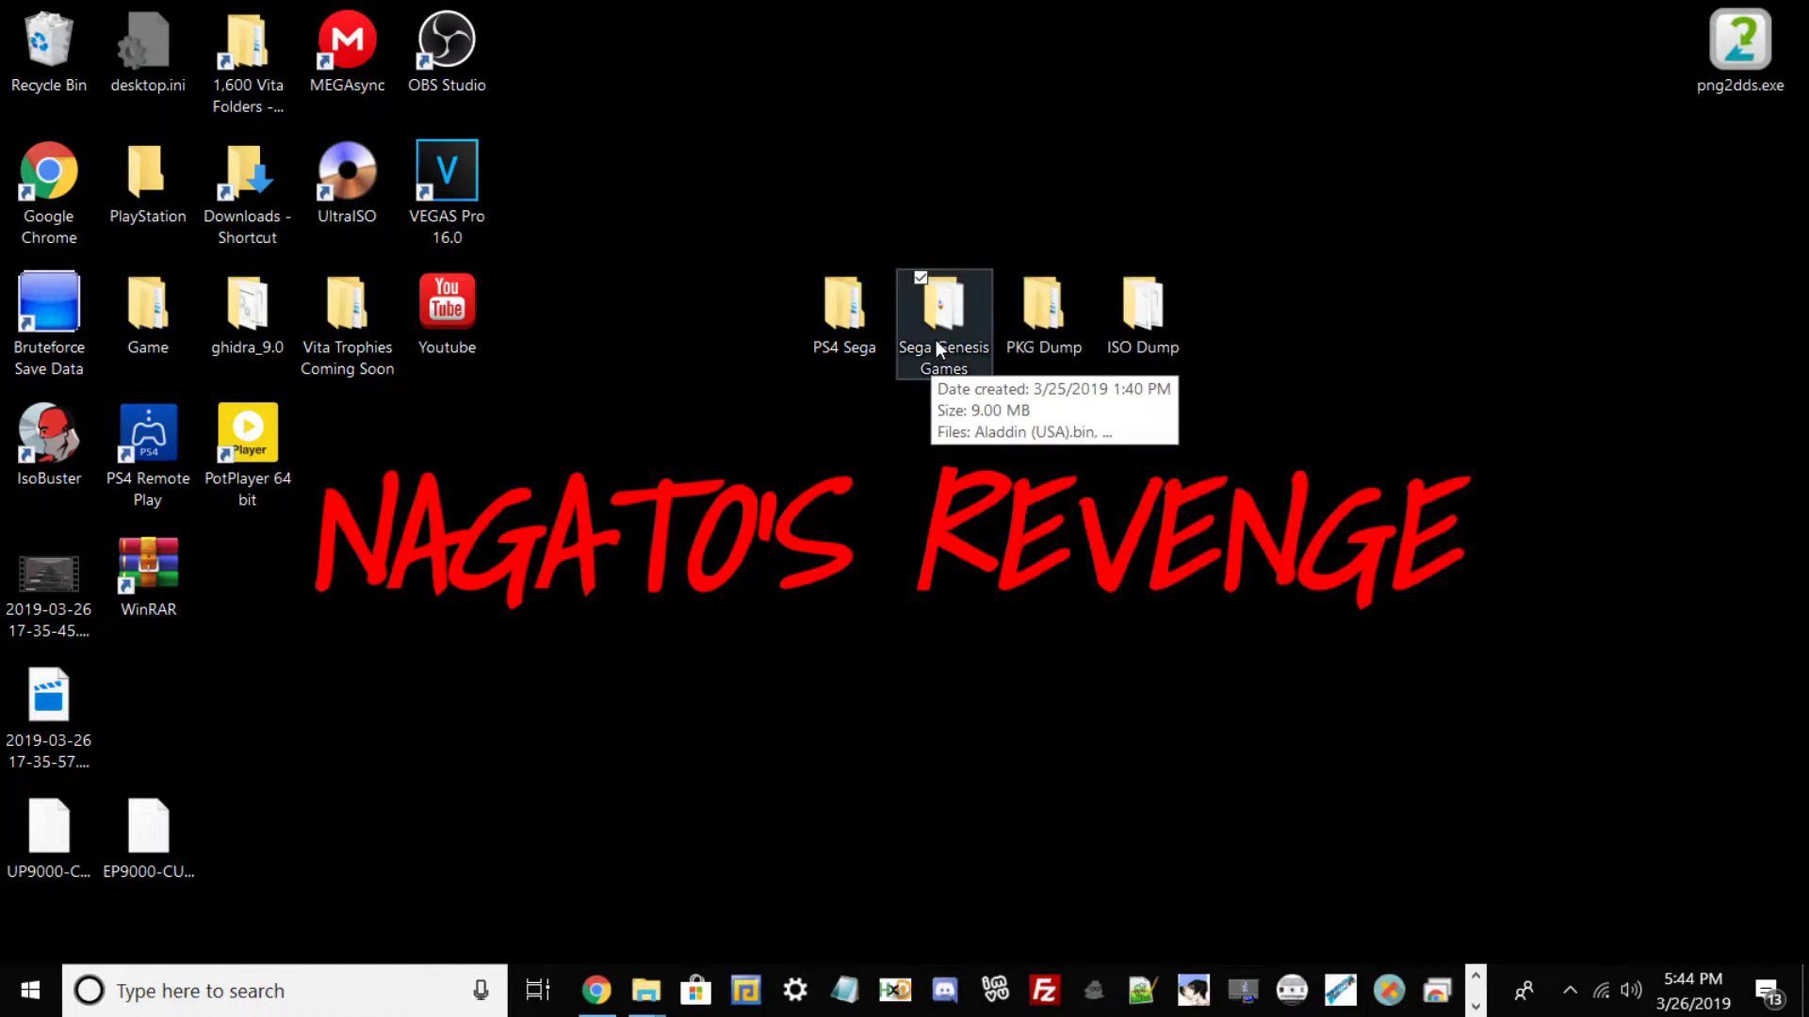
Open PS4 Sega, then its CDGenPS2 v3.0 folder, and center the Explorer window.
double_click(834, 324)
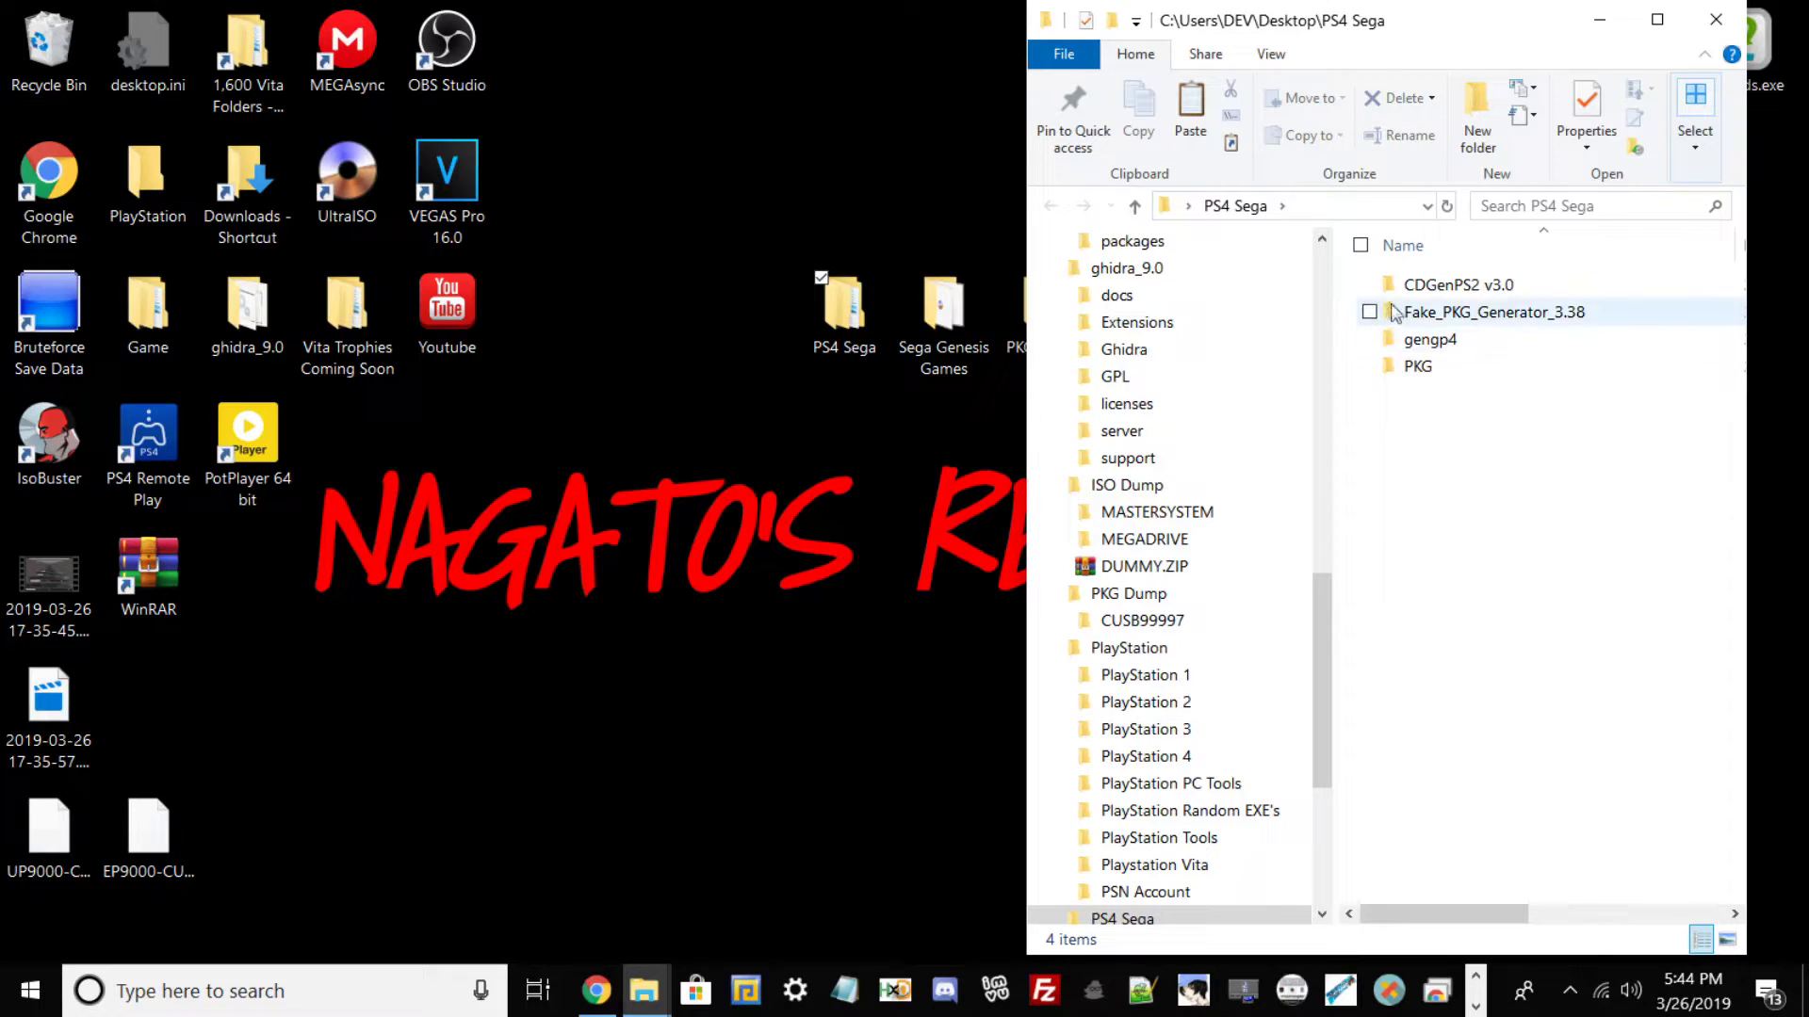
double_click(1402, 287)
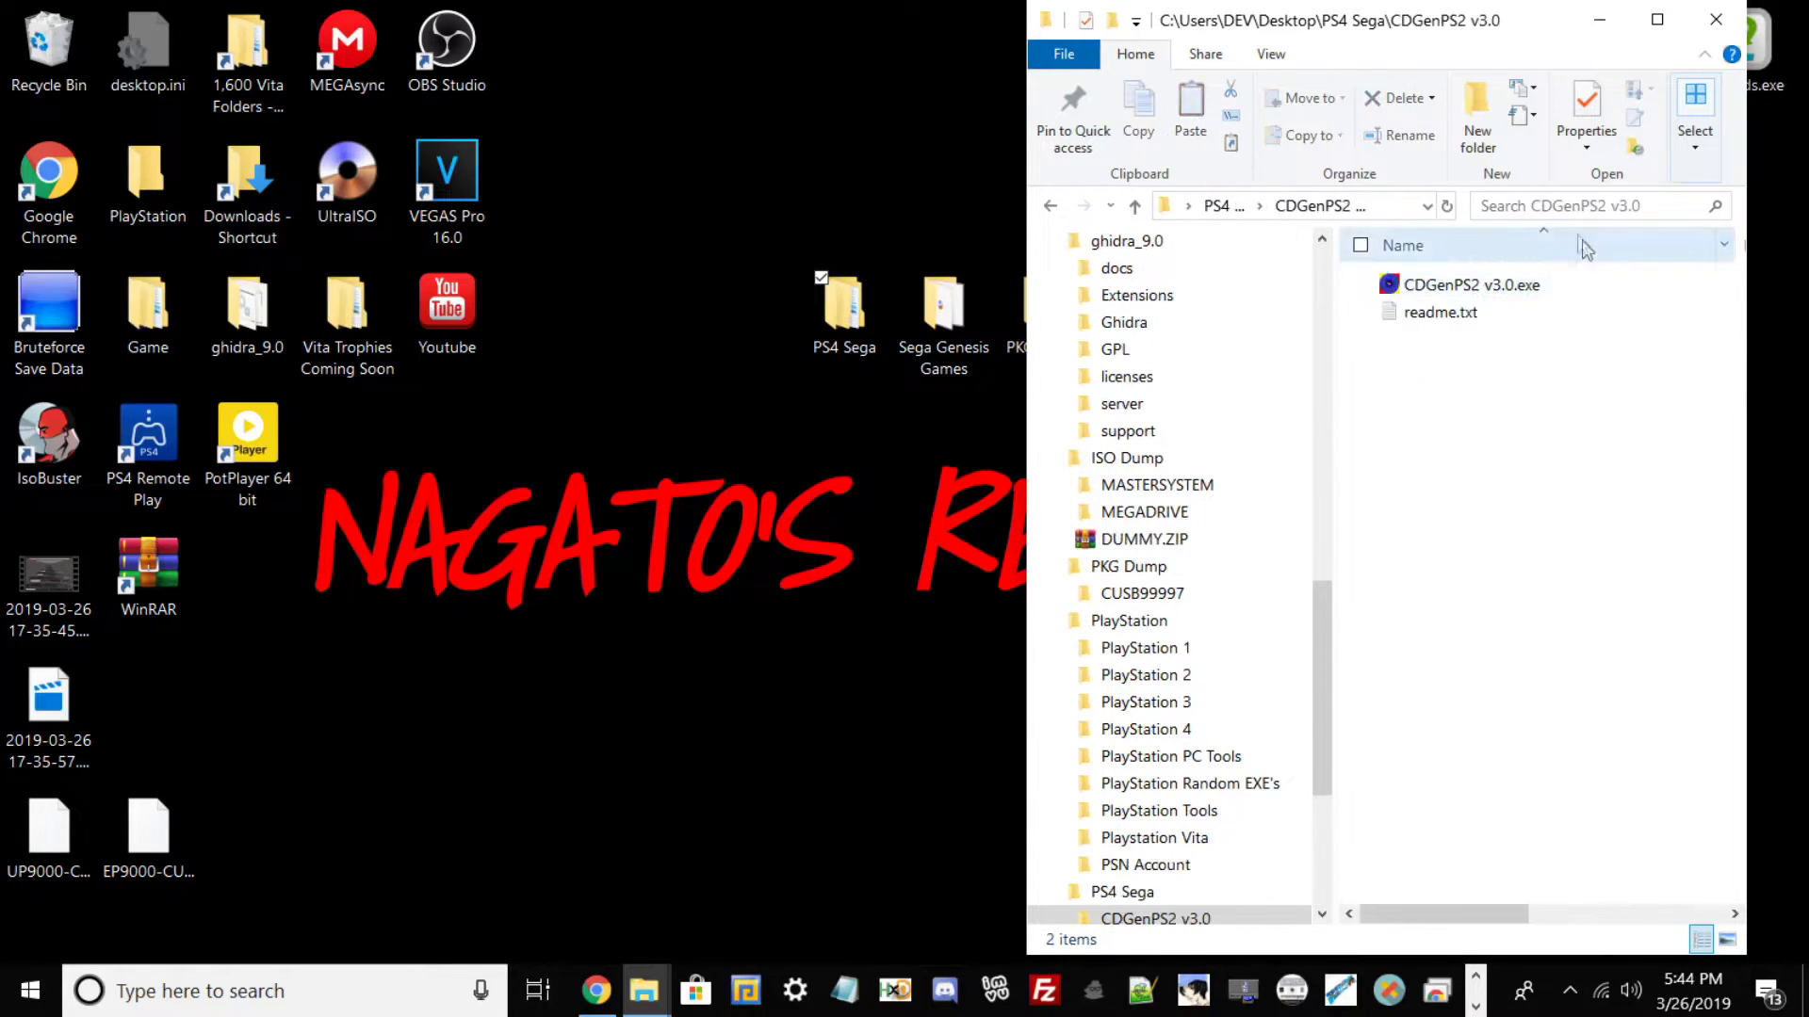
drag(1430, 47, 869, 137)
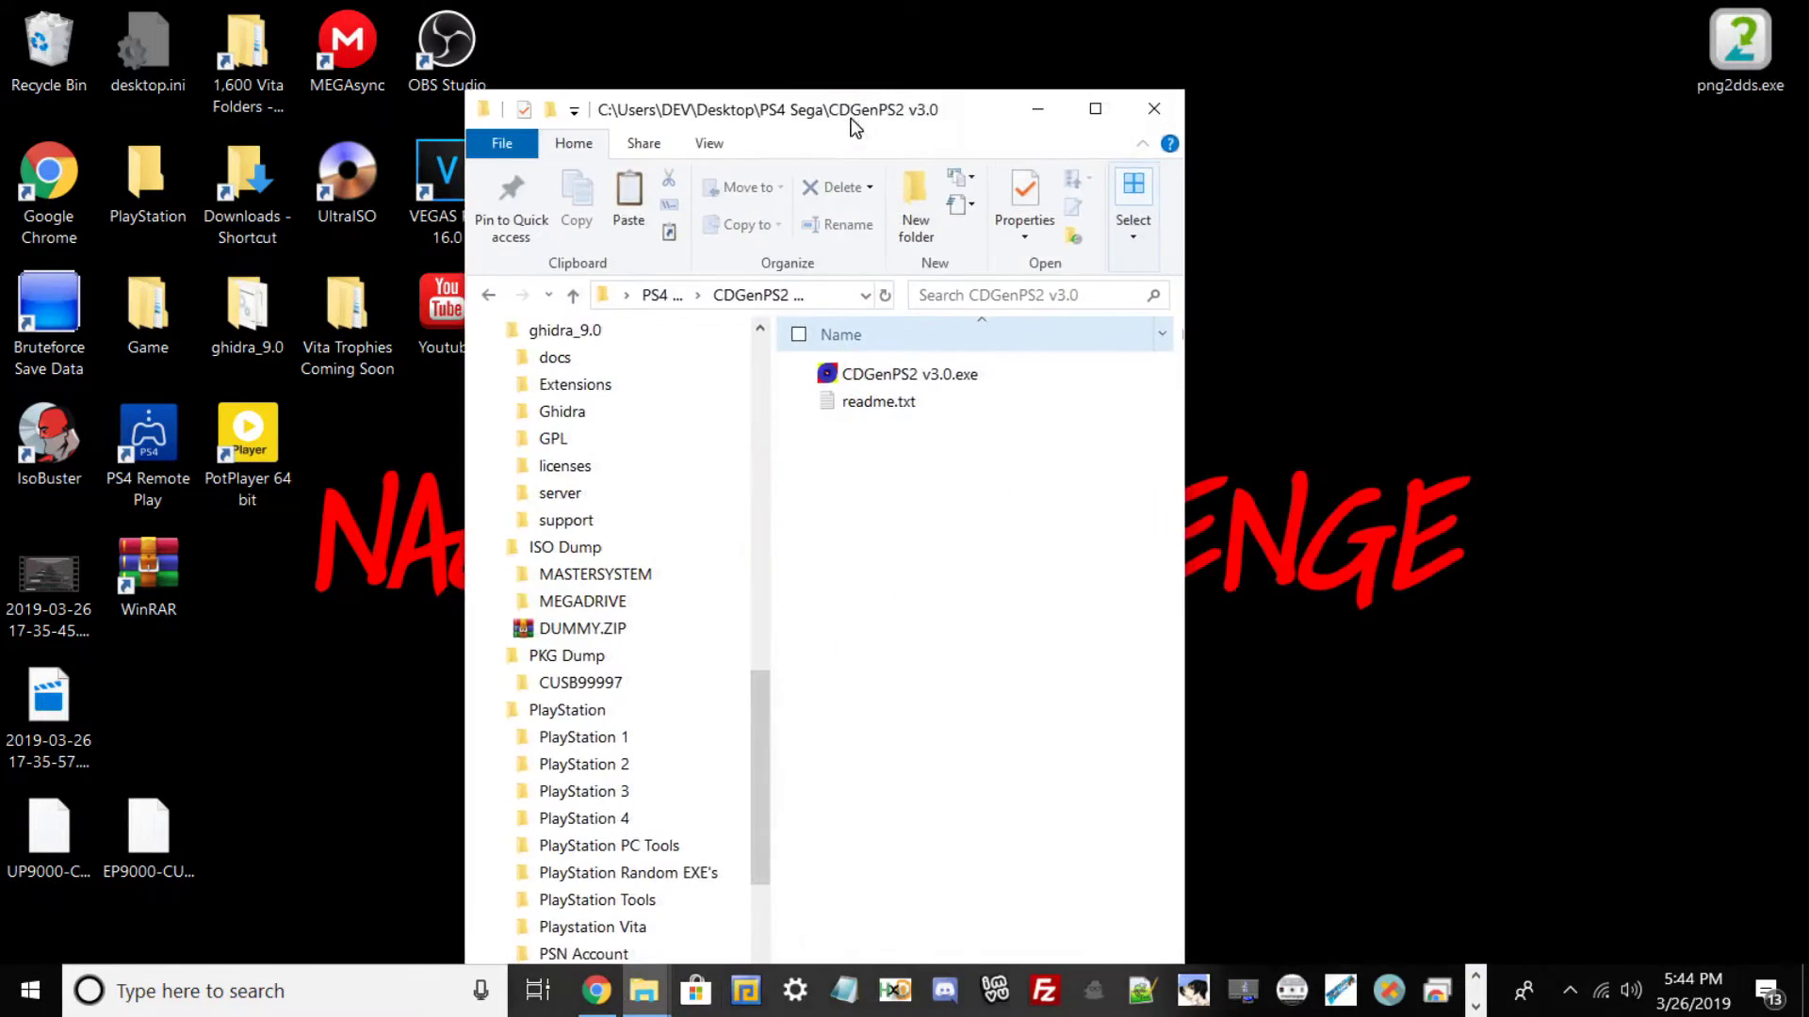
Launch CDGenPS2 v3.0 and place its new disc project window beside File Explorer.
double_click(863, 377)
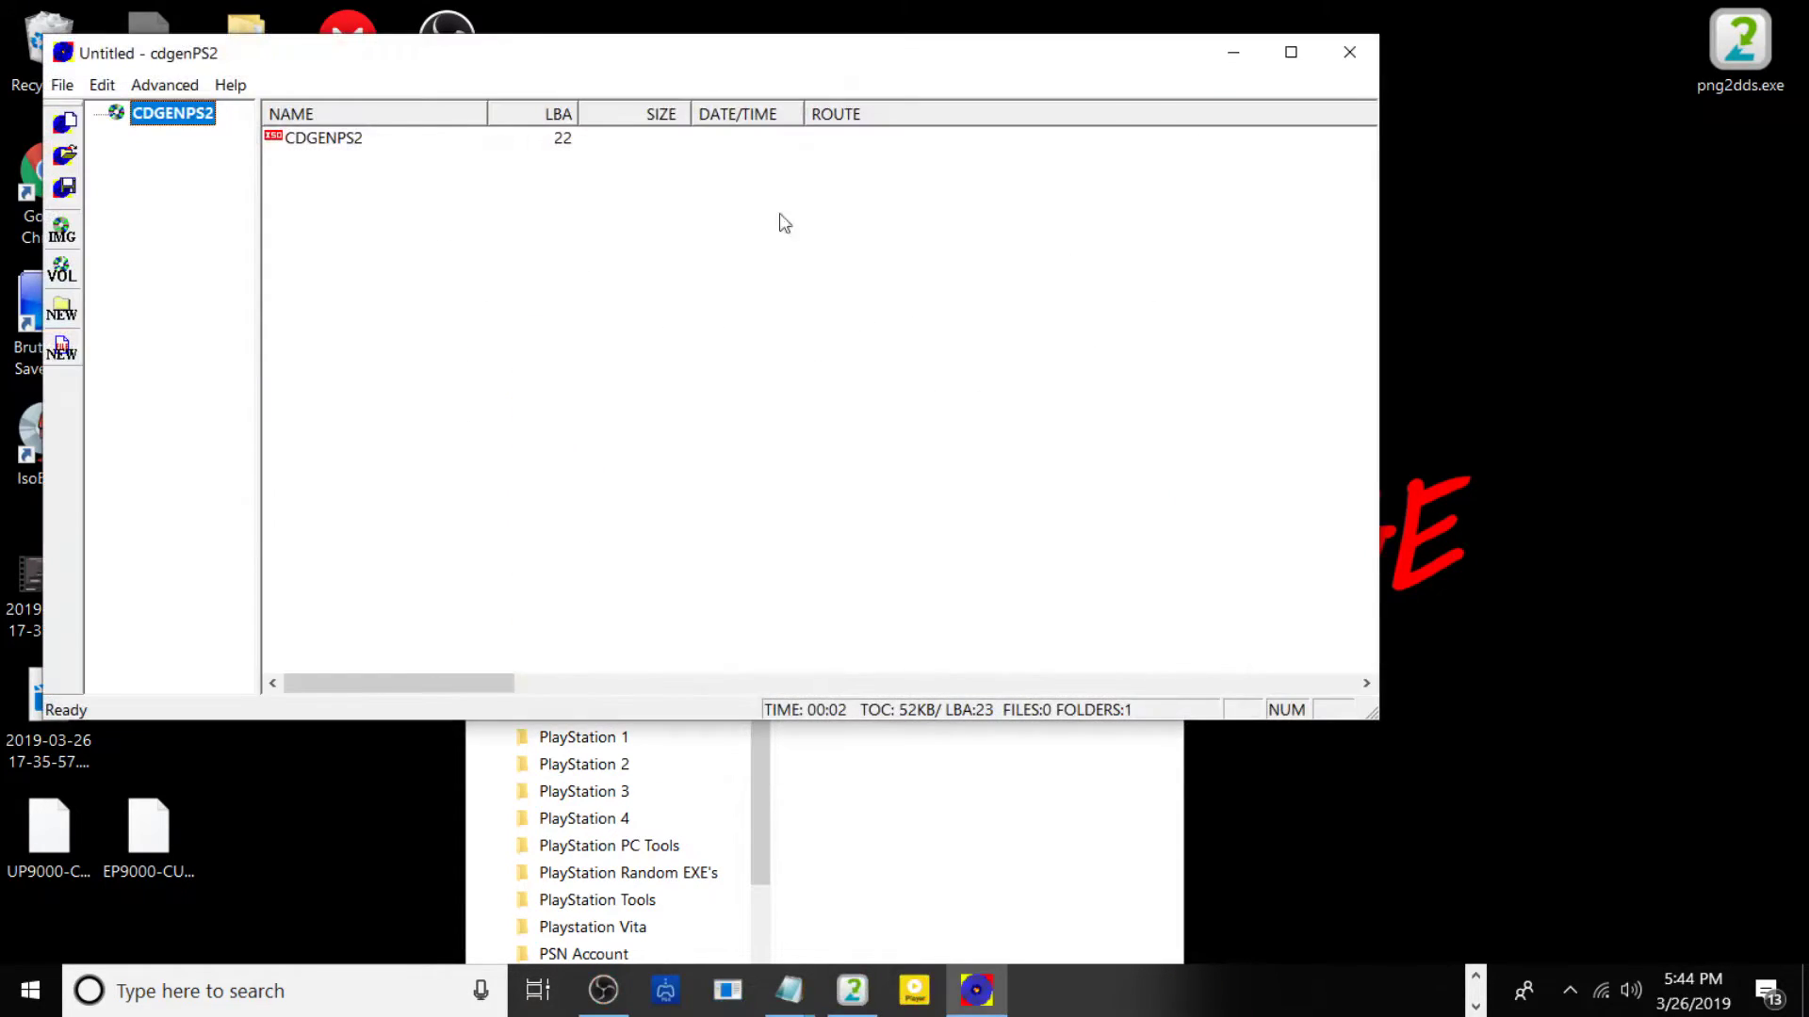
click(949, 897)
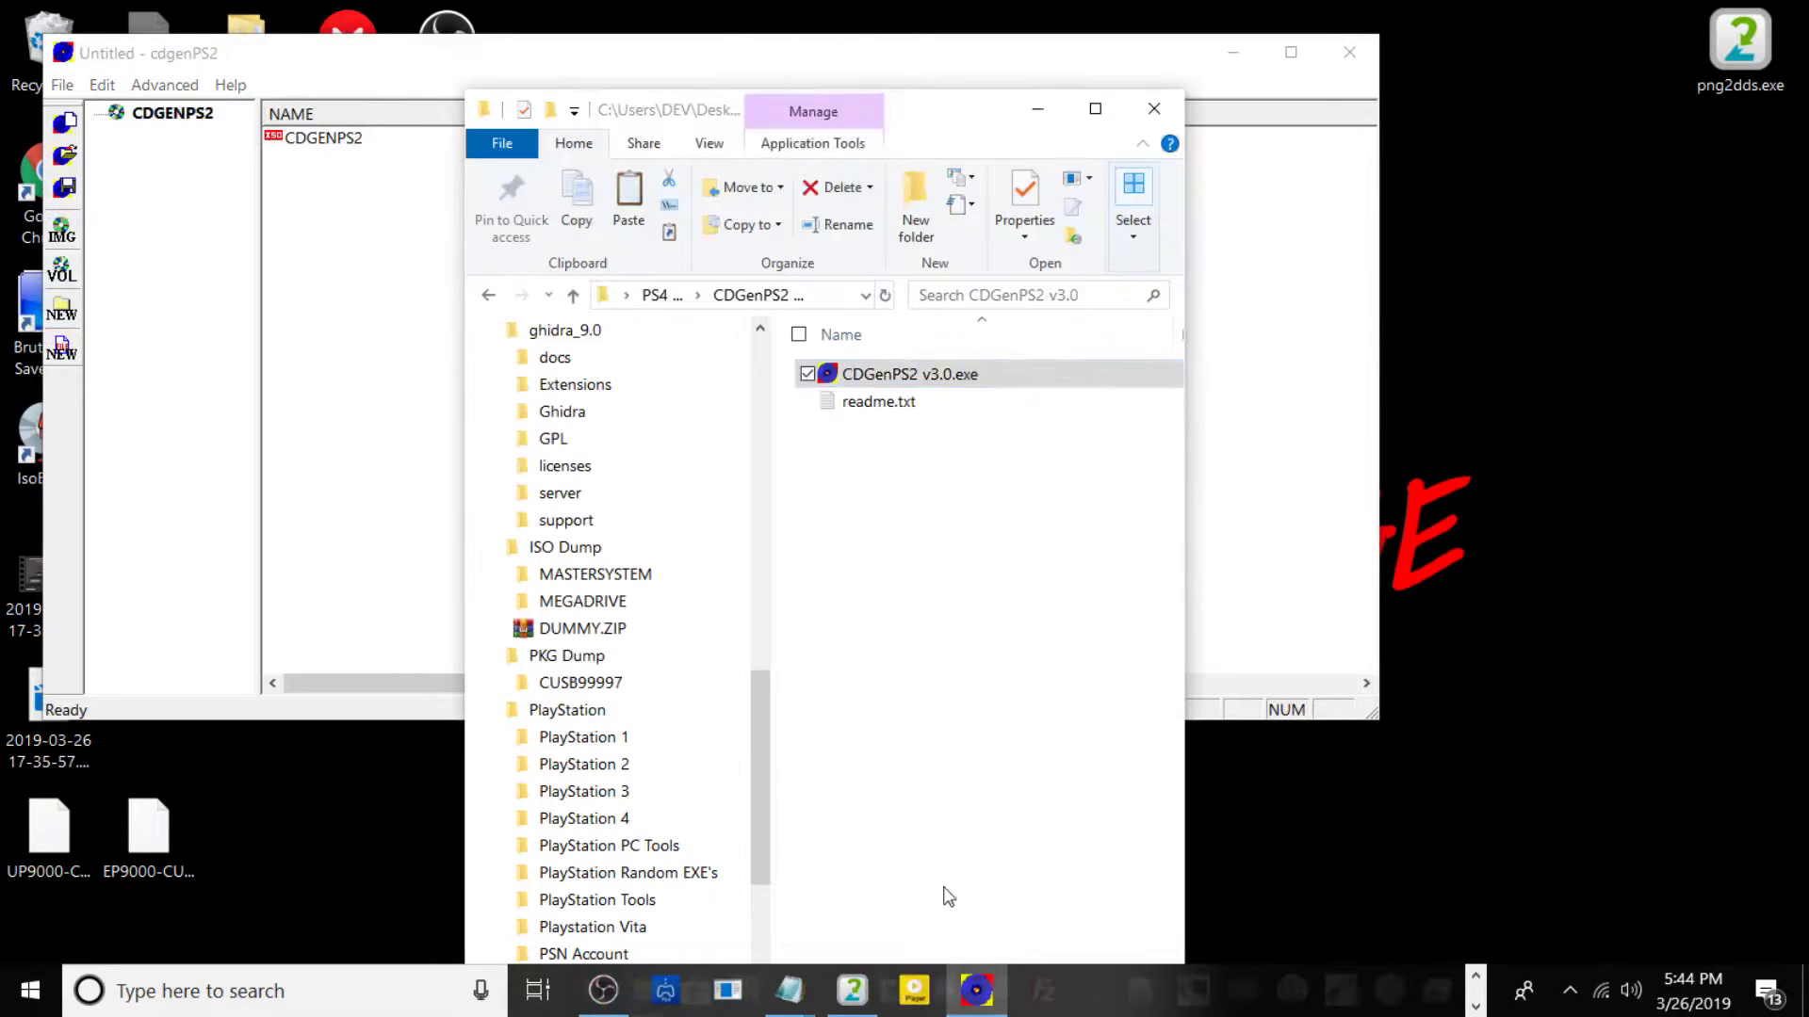
click(1038, 108)
drag(1090, 67, 848, 158)
Add ISO Dump's MASTERSYSTEM, MEGADRIVE, DUMMY.ZIP, SLUS_200.90 and SYSTEM.CNF to the project, then maximize CDGenPS2.
click(1157, 311)
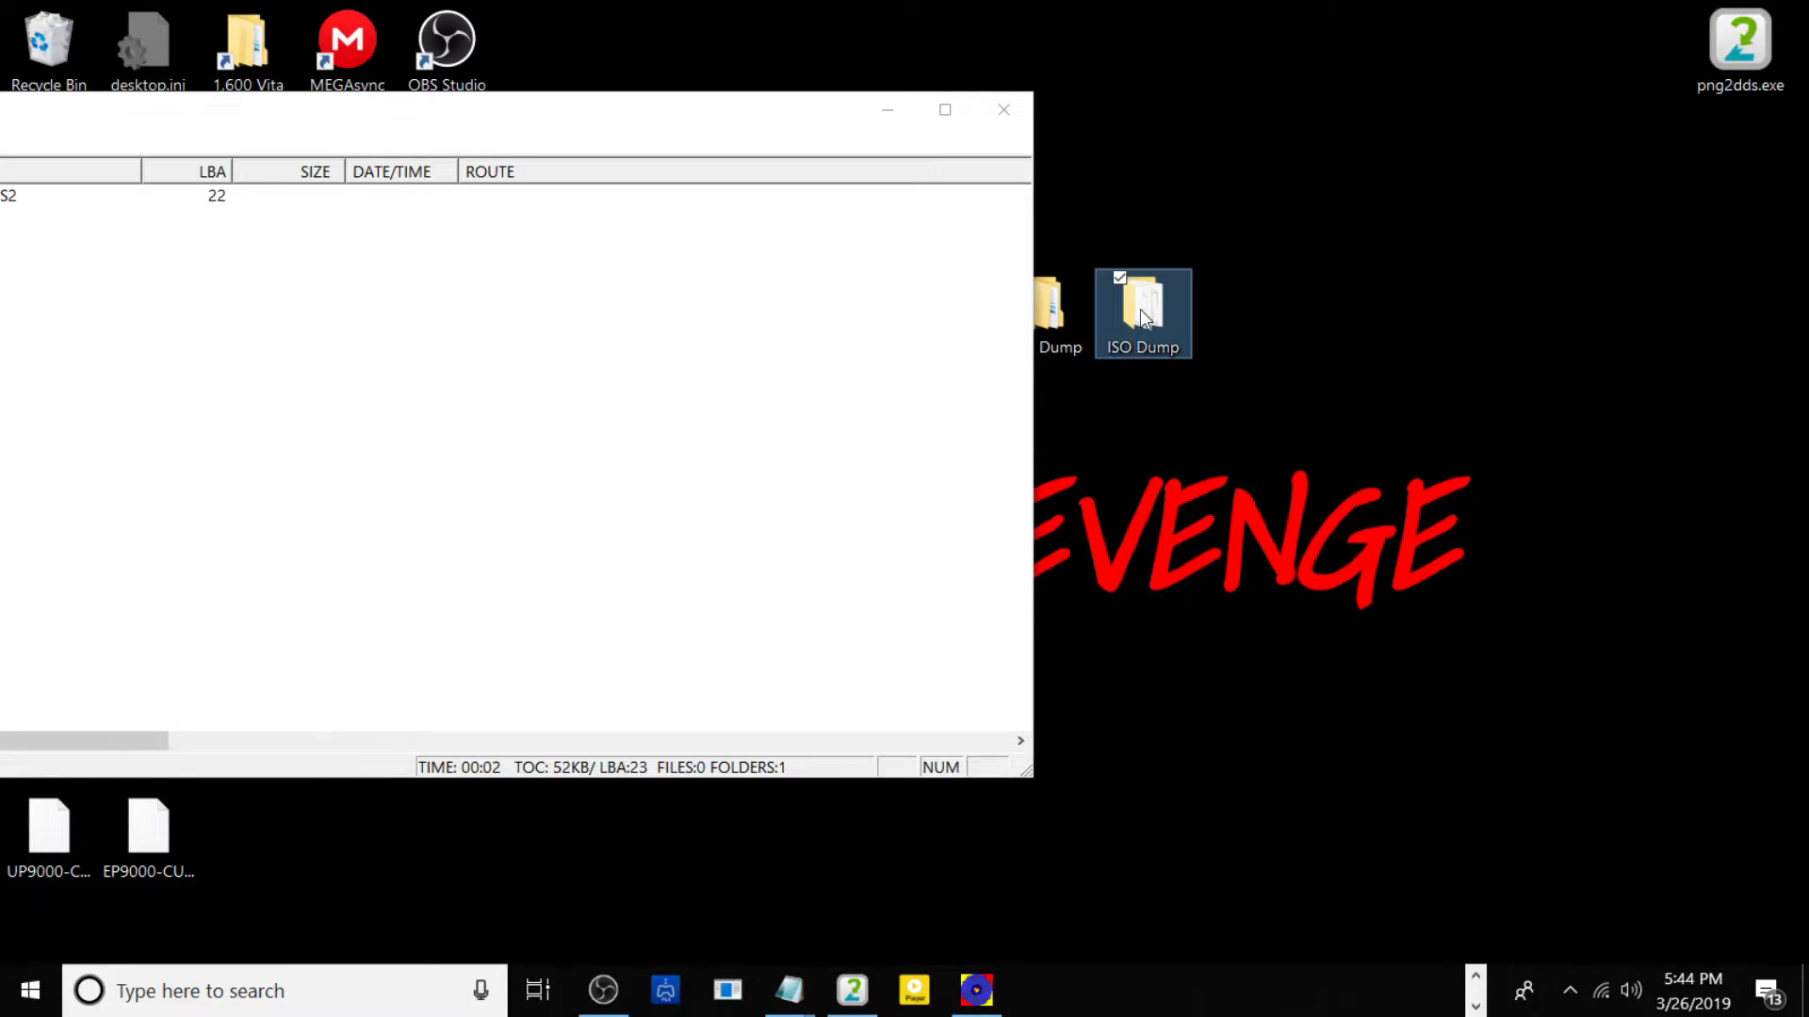
double_click(1140, 309)
drag(950, 494, 251, 344)
drag(817, 30, 922, 291)
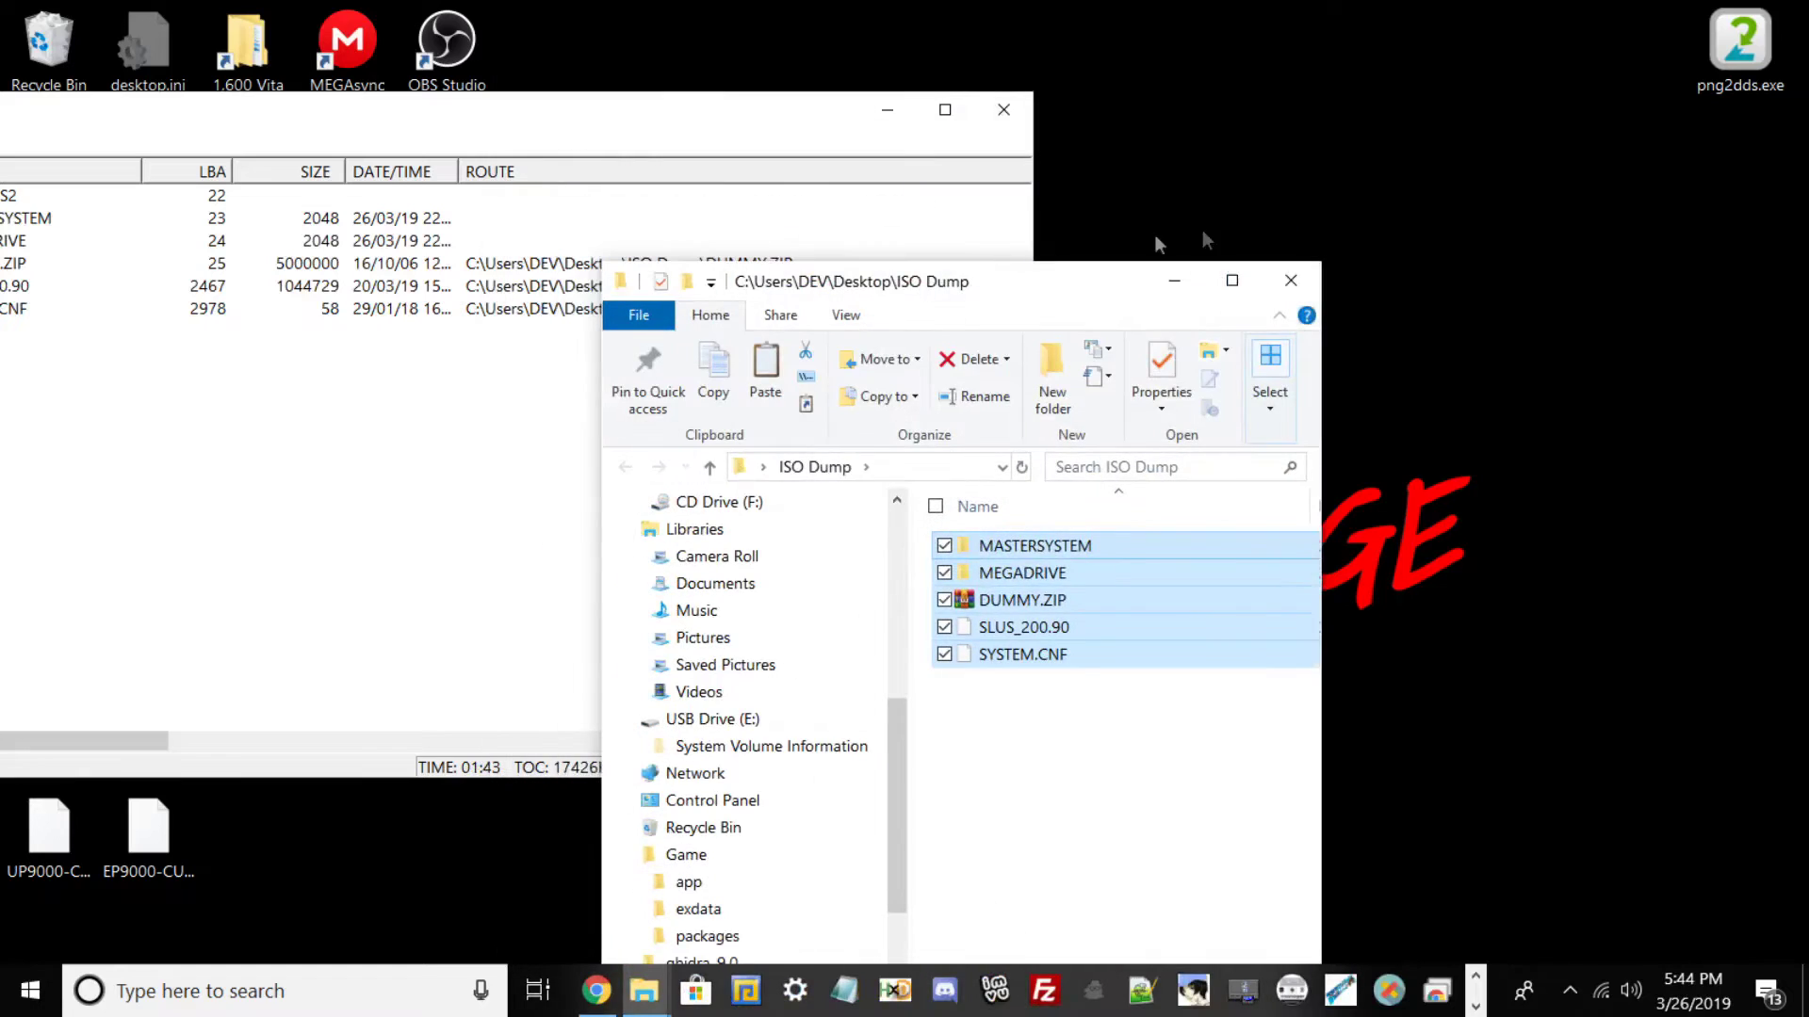
click(1173, 281)
click(945, 109)
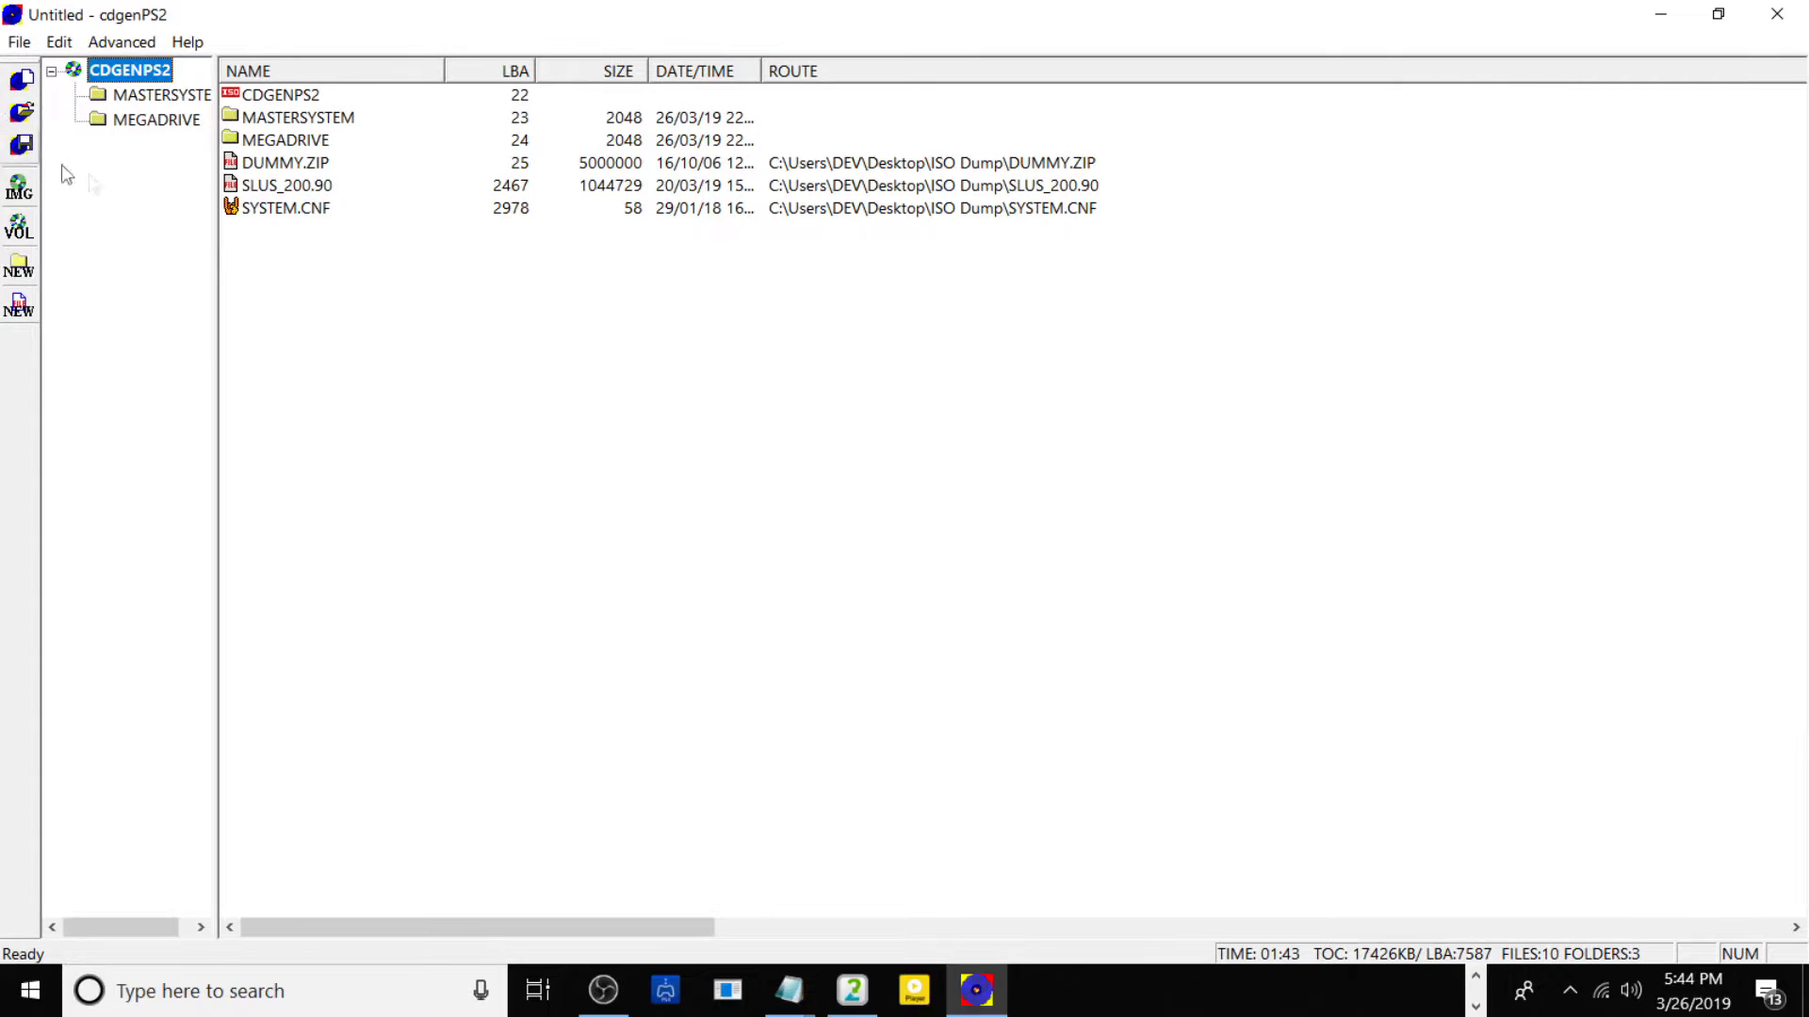
Start File > Save Image and browse to the CUSB99997\image folder.
click(7, 42)
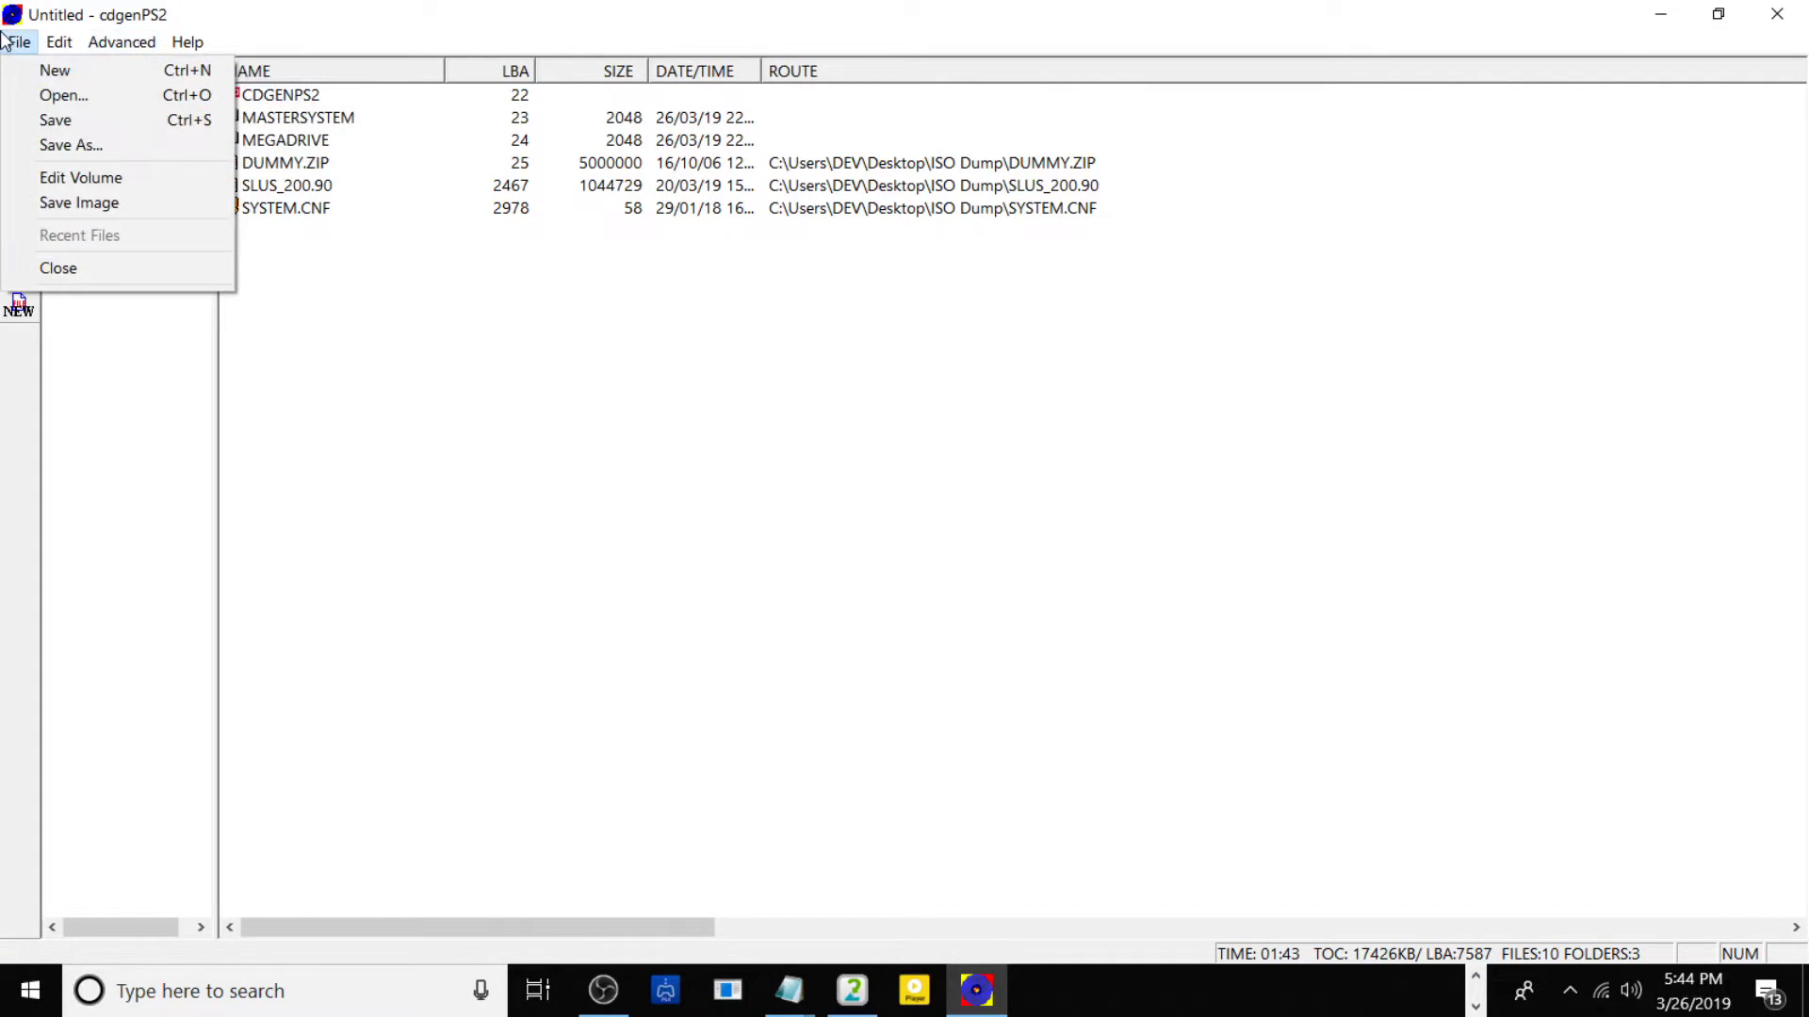
click(83, 201)
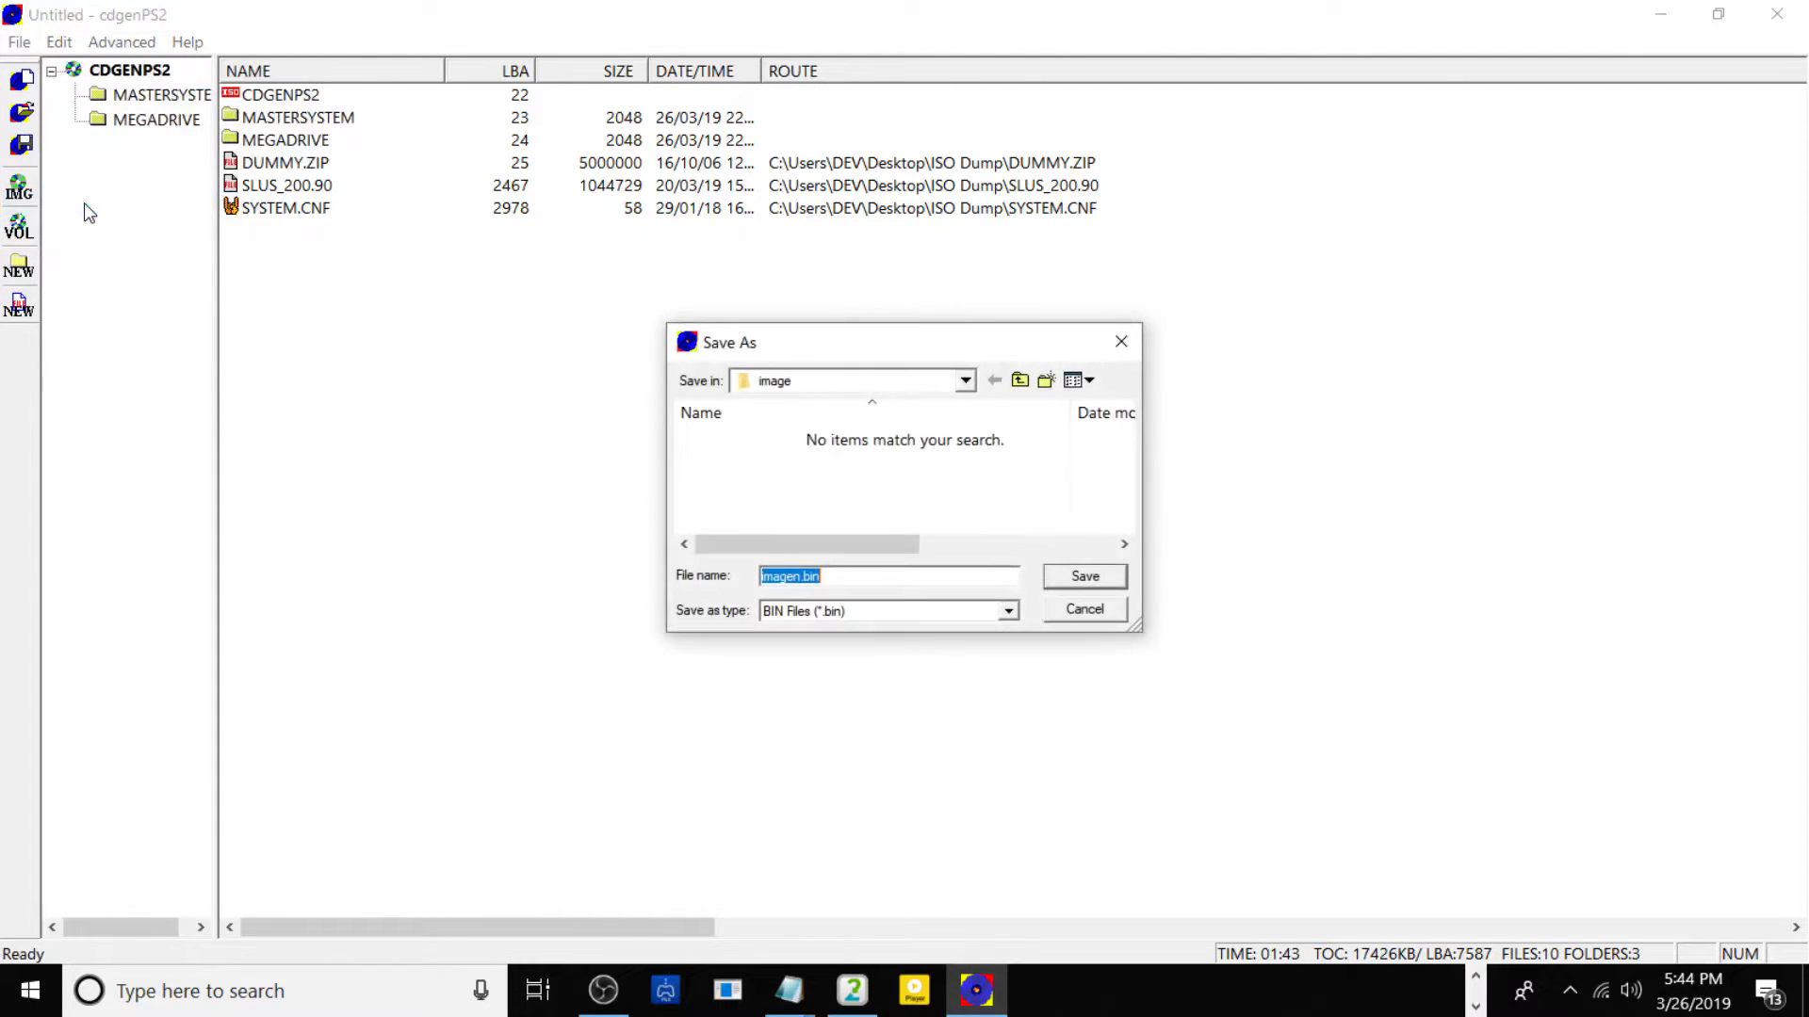
click(1019, 384)
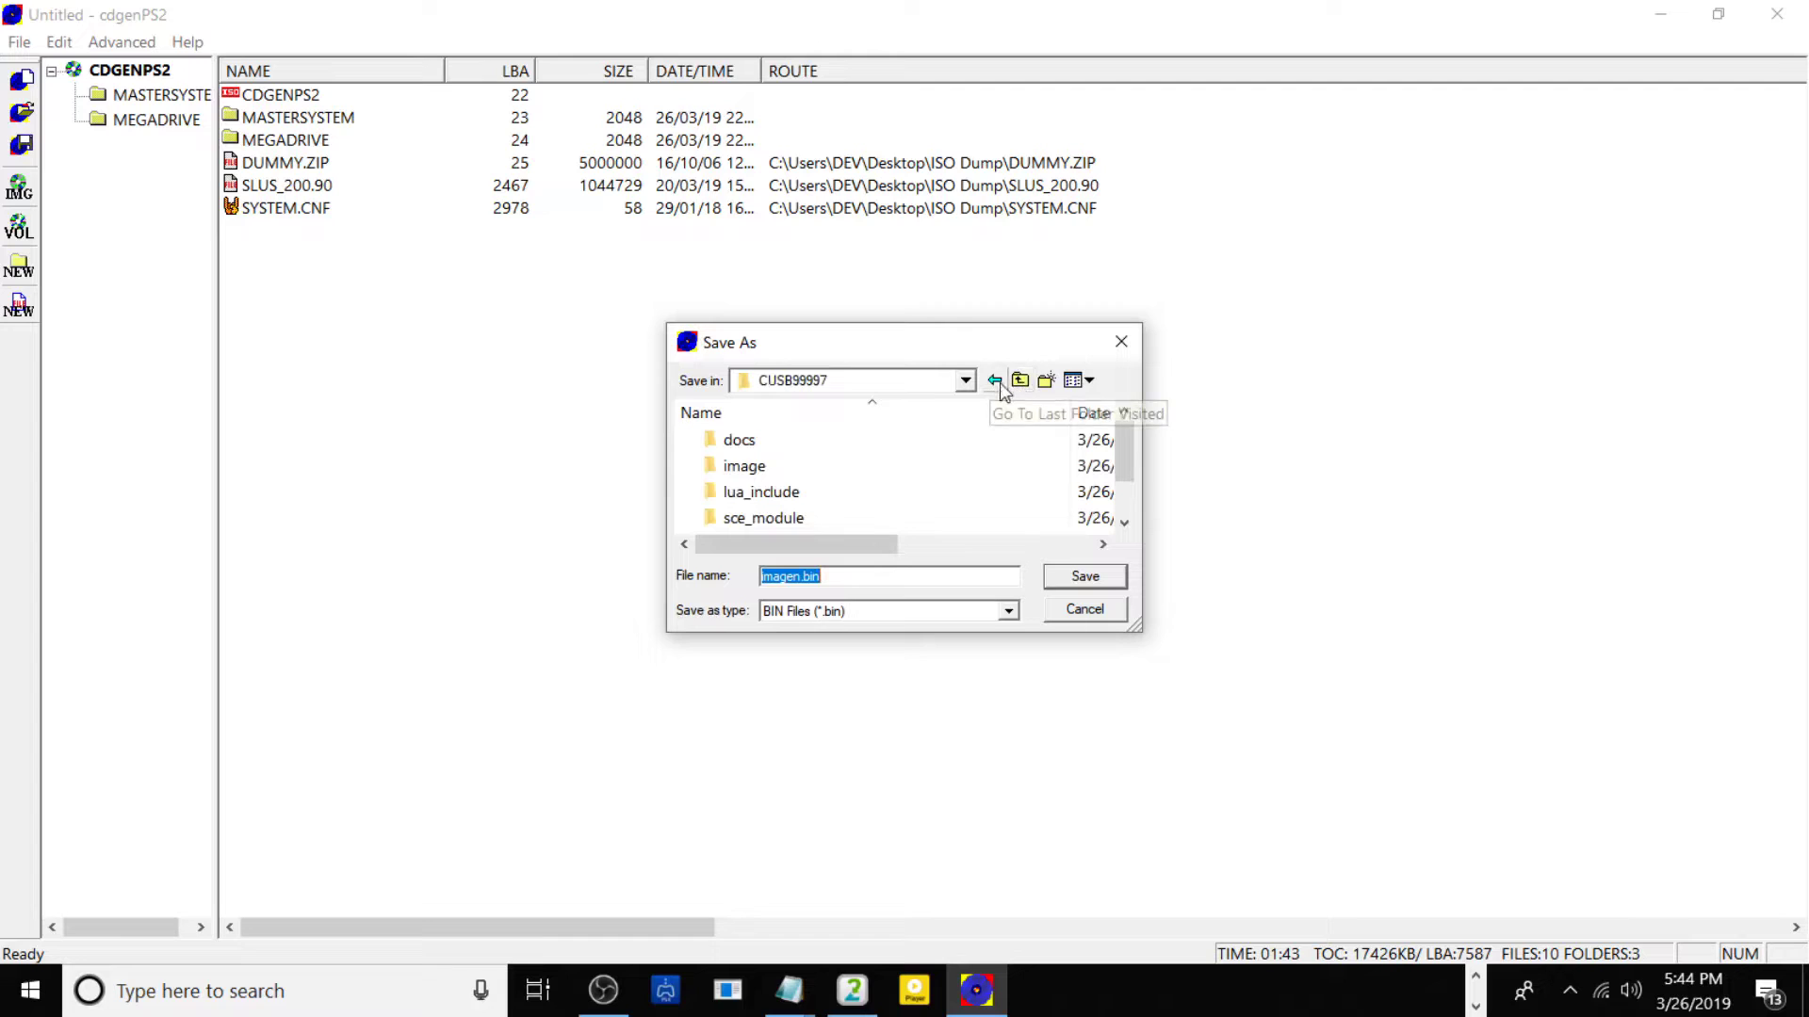
click(967, 381)
click(970, 377)
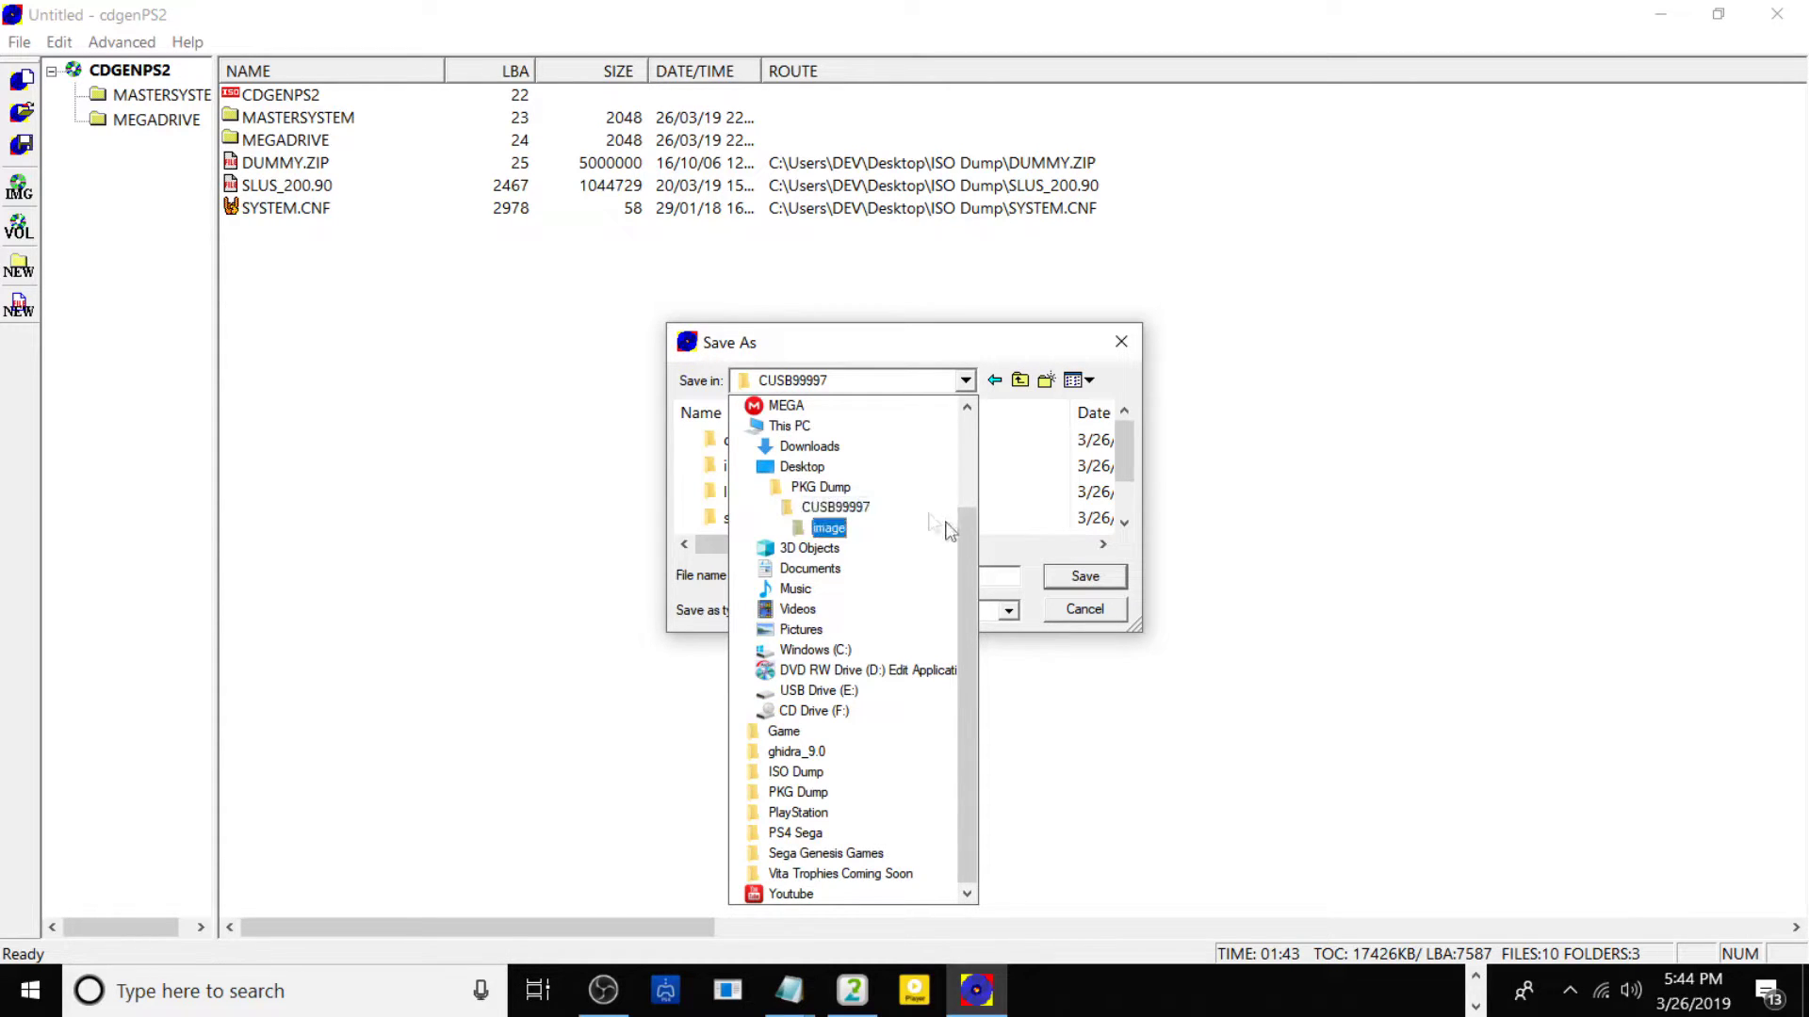
click(848, 509)
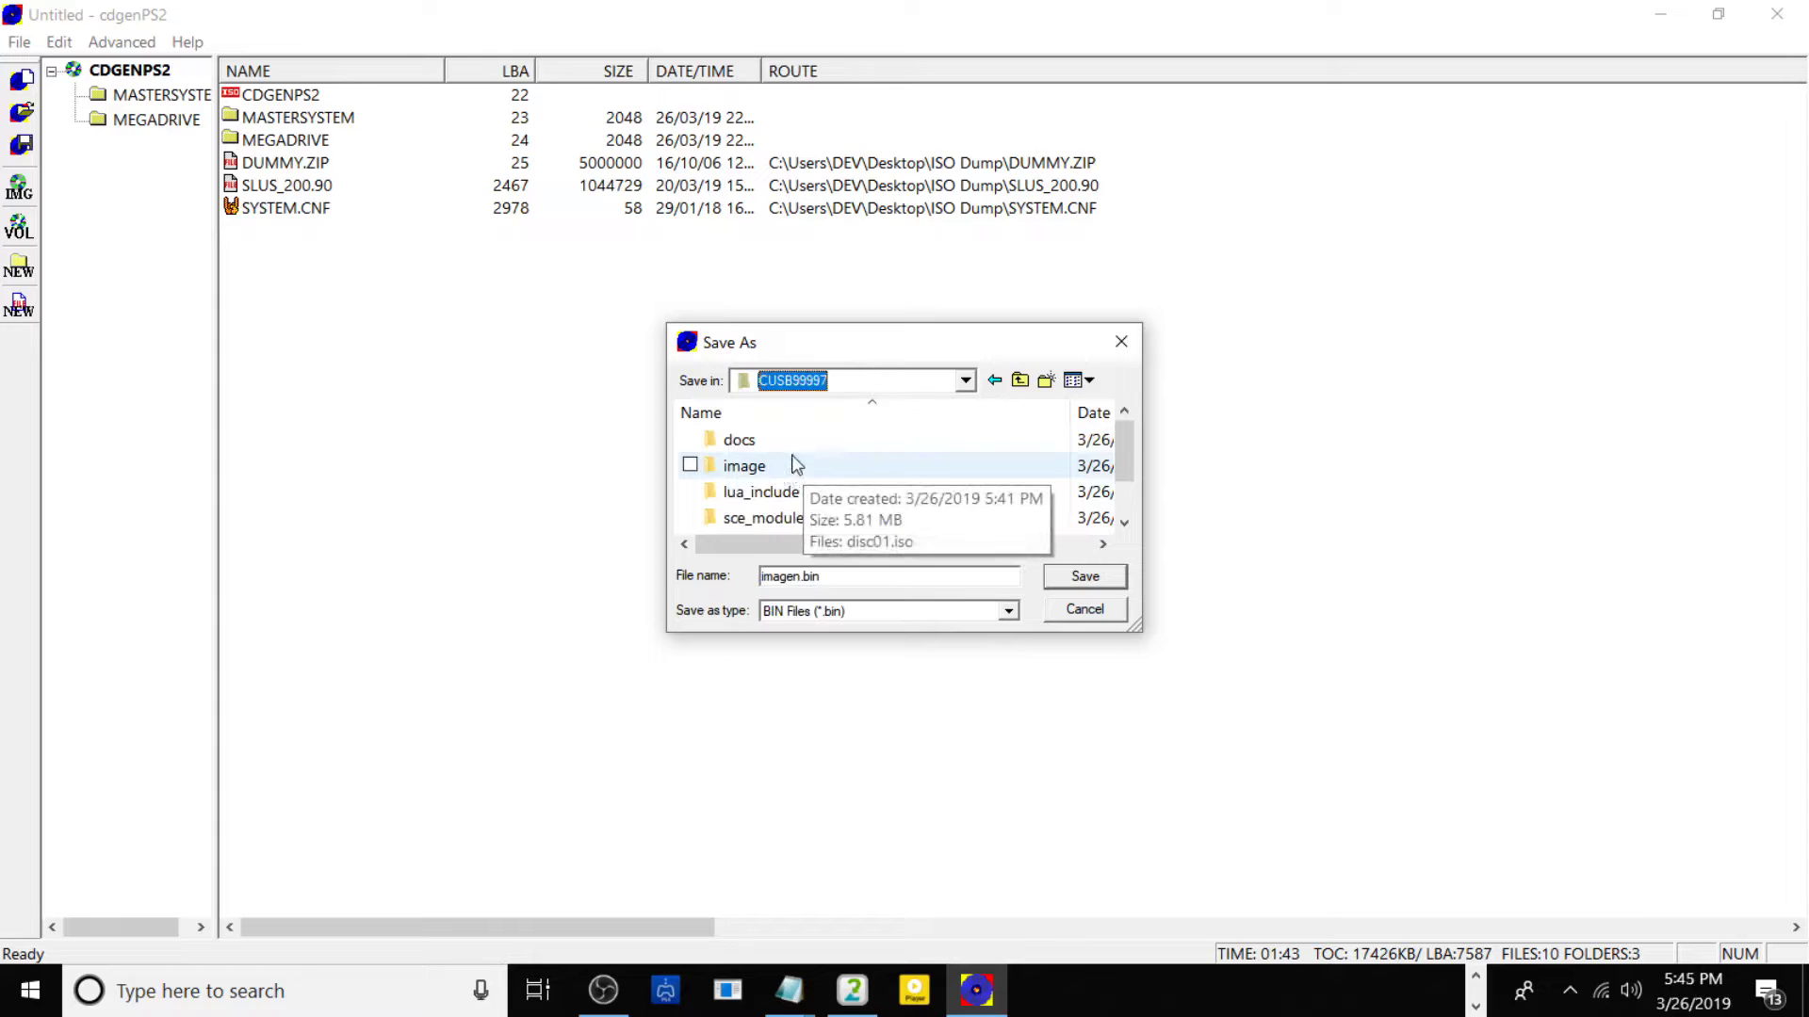
double_click(801, 471)
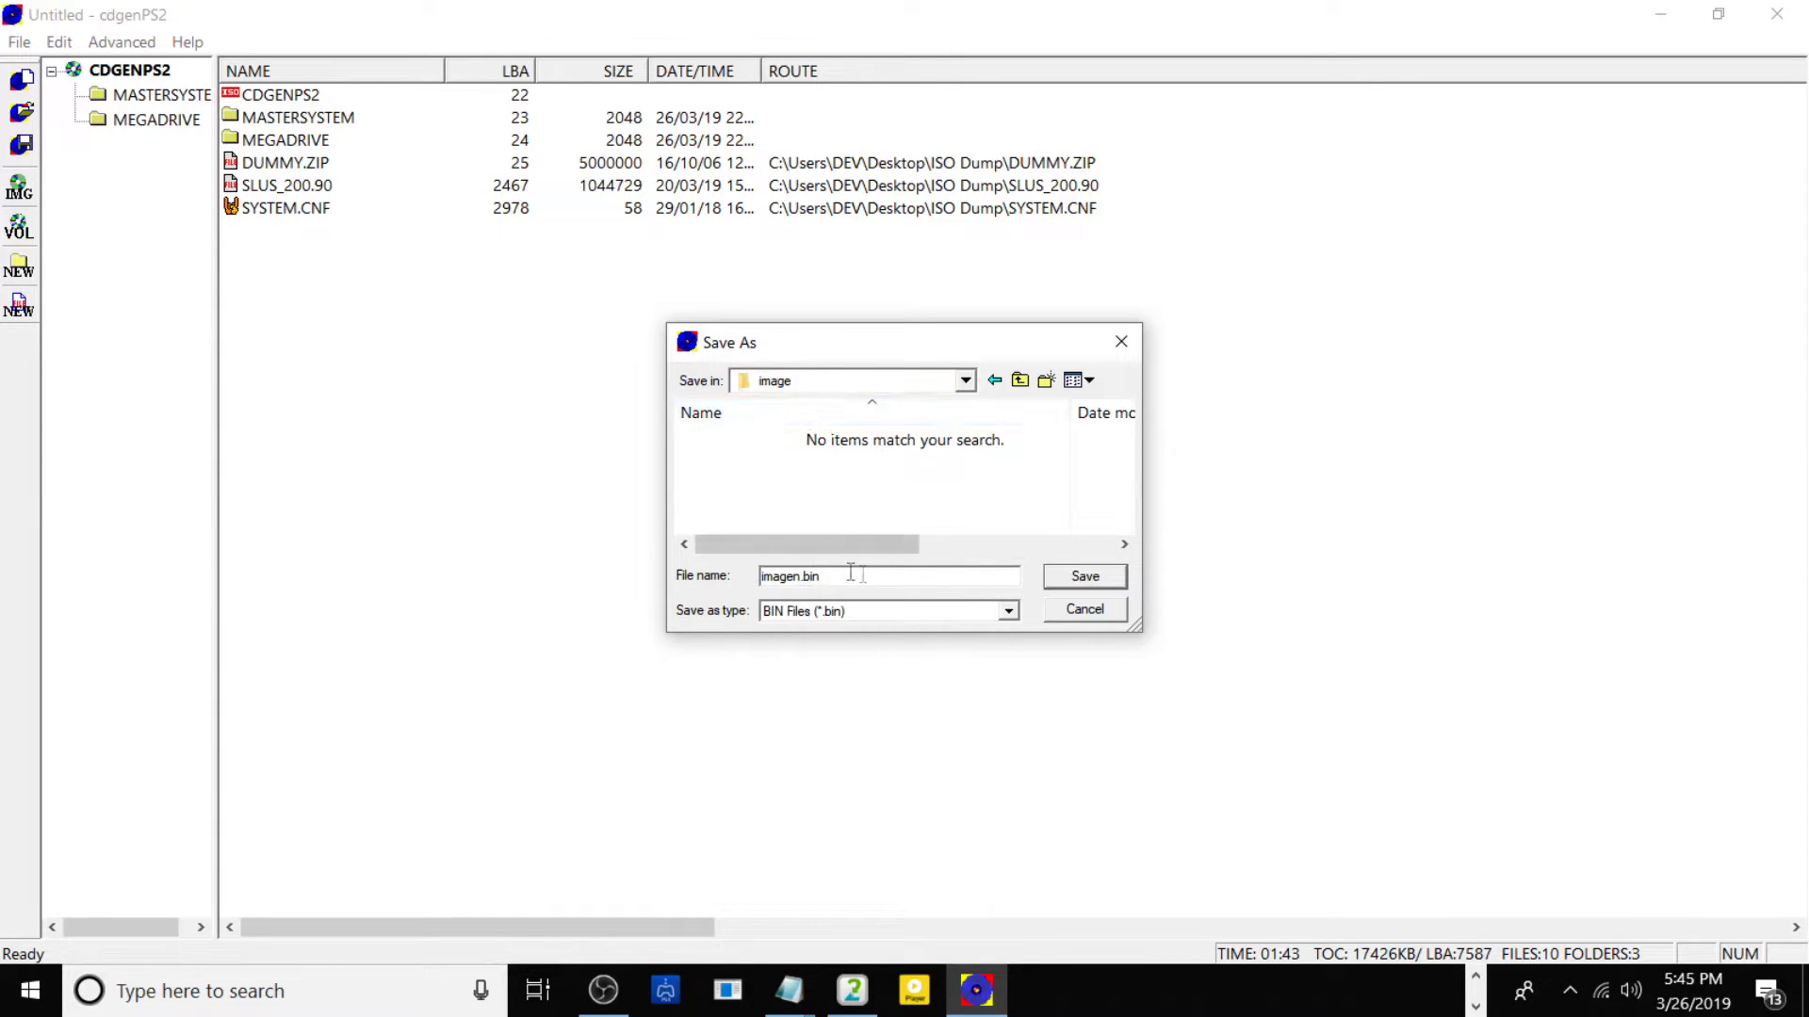
Save the image as ISO file disc01.iso and acknowledge the completion message.
click(1008, 614)
click(799, 646)
drag(880, 577, 749, 560)
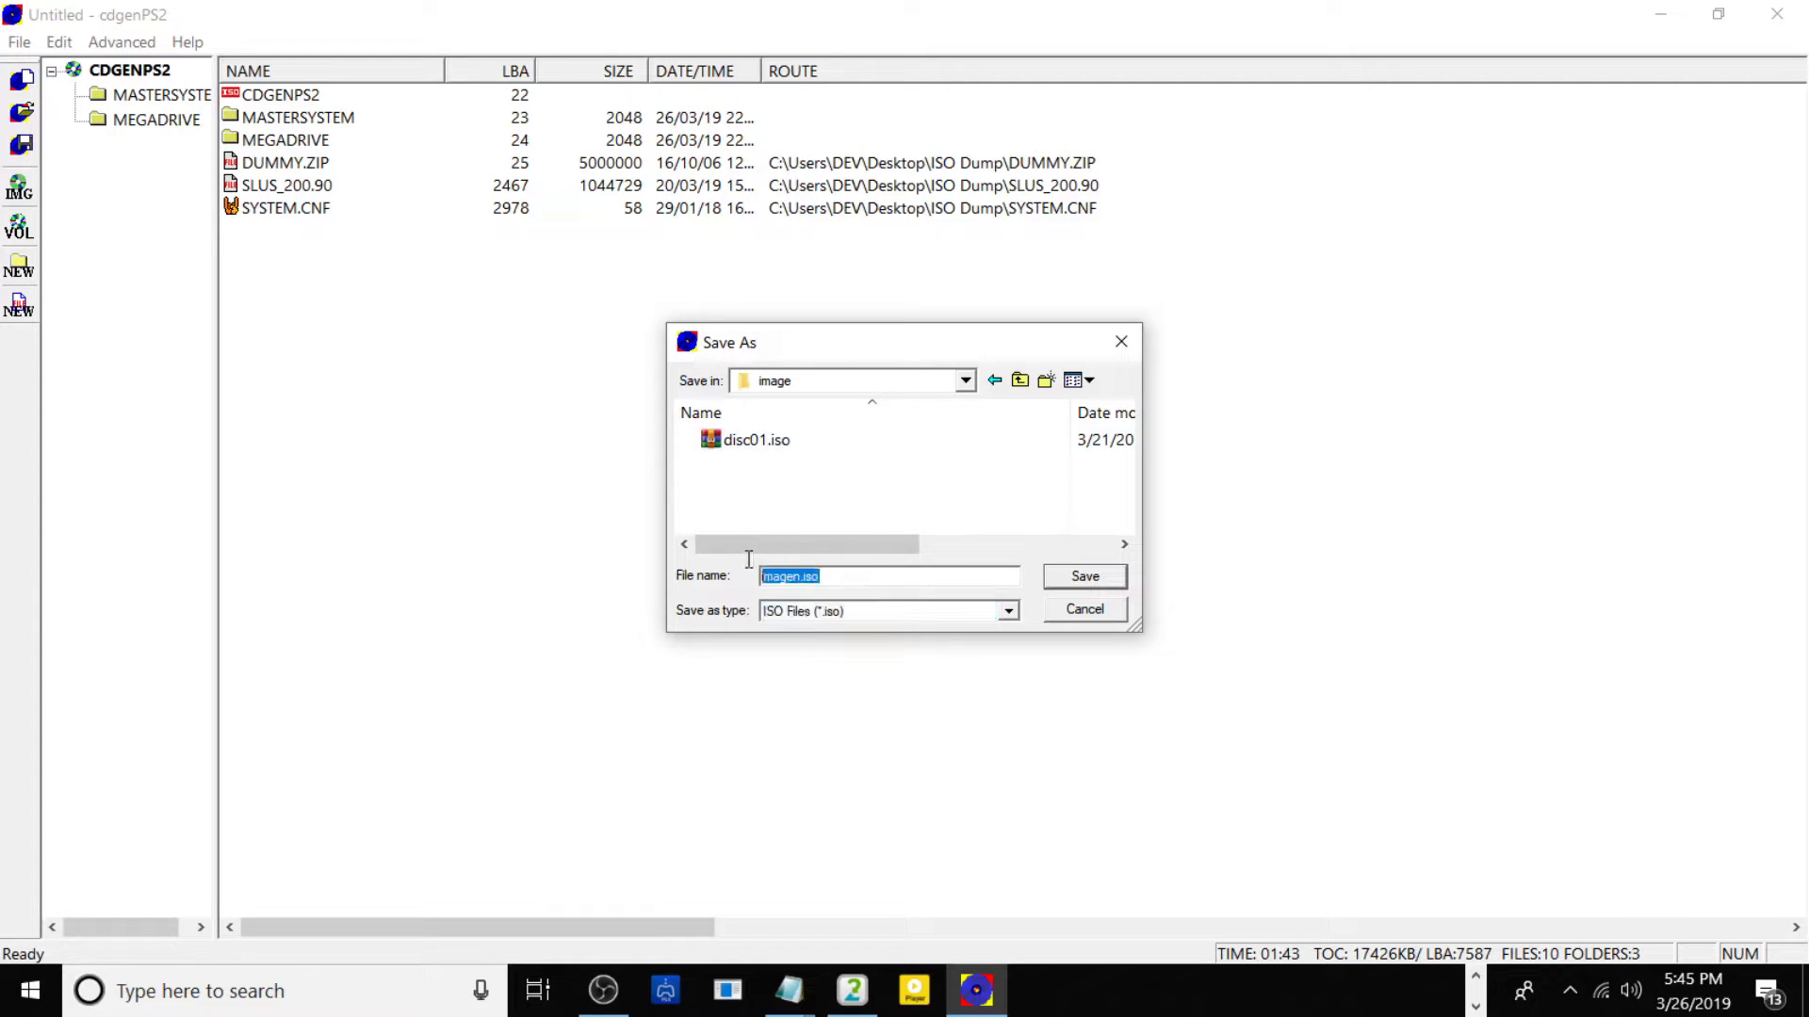
key(BackSpace)
text(disc01)
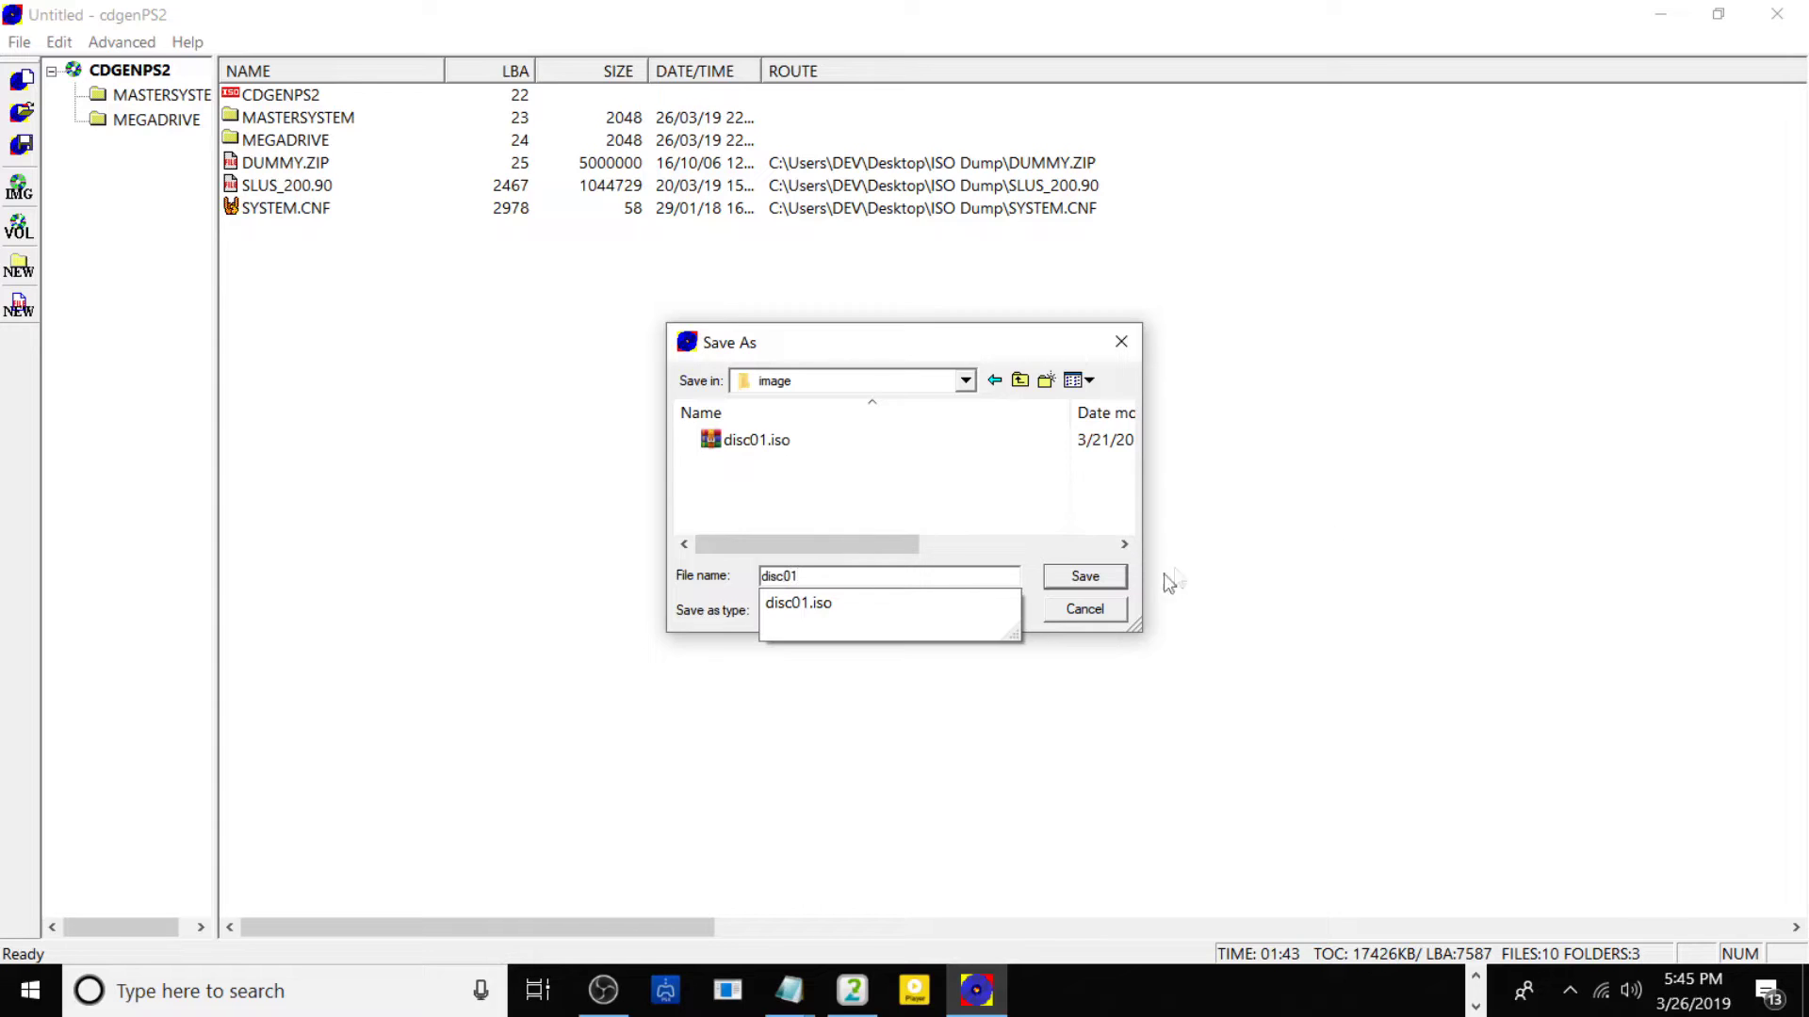
click(1116, 577)
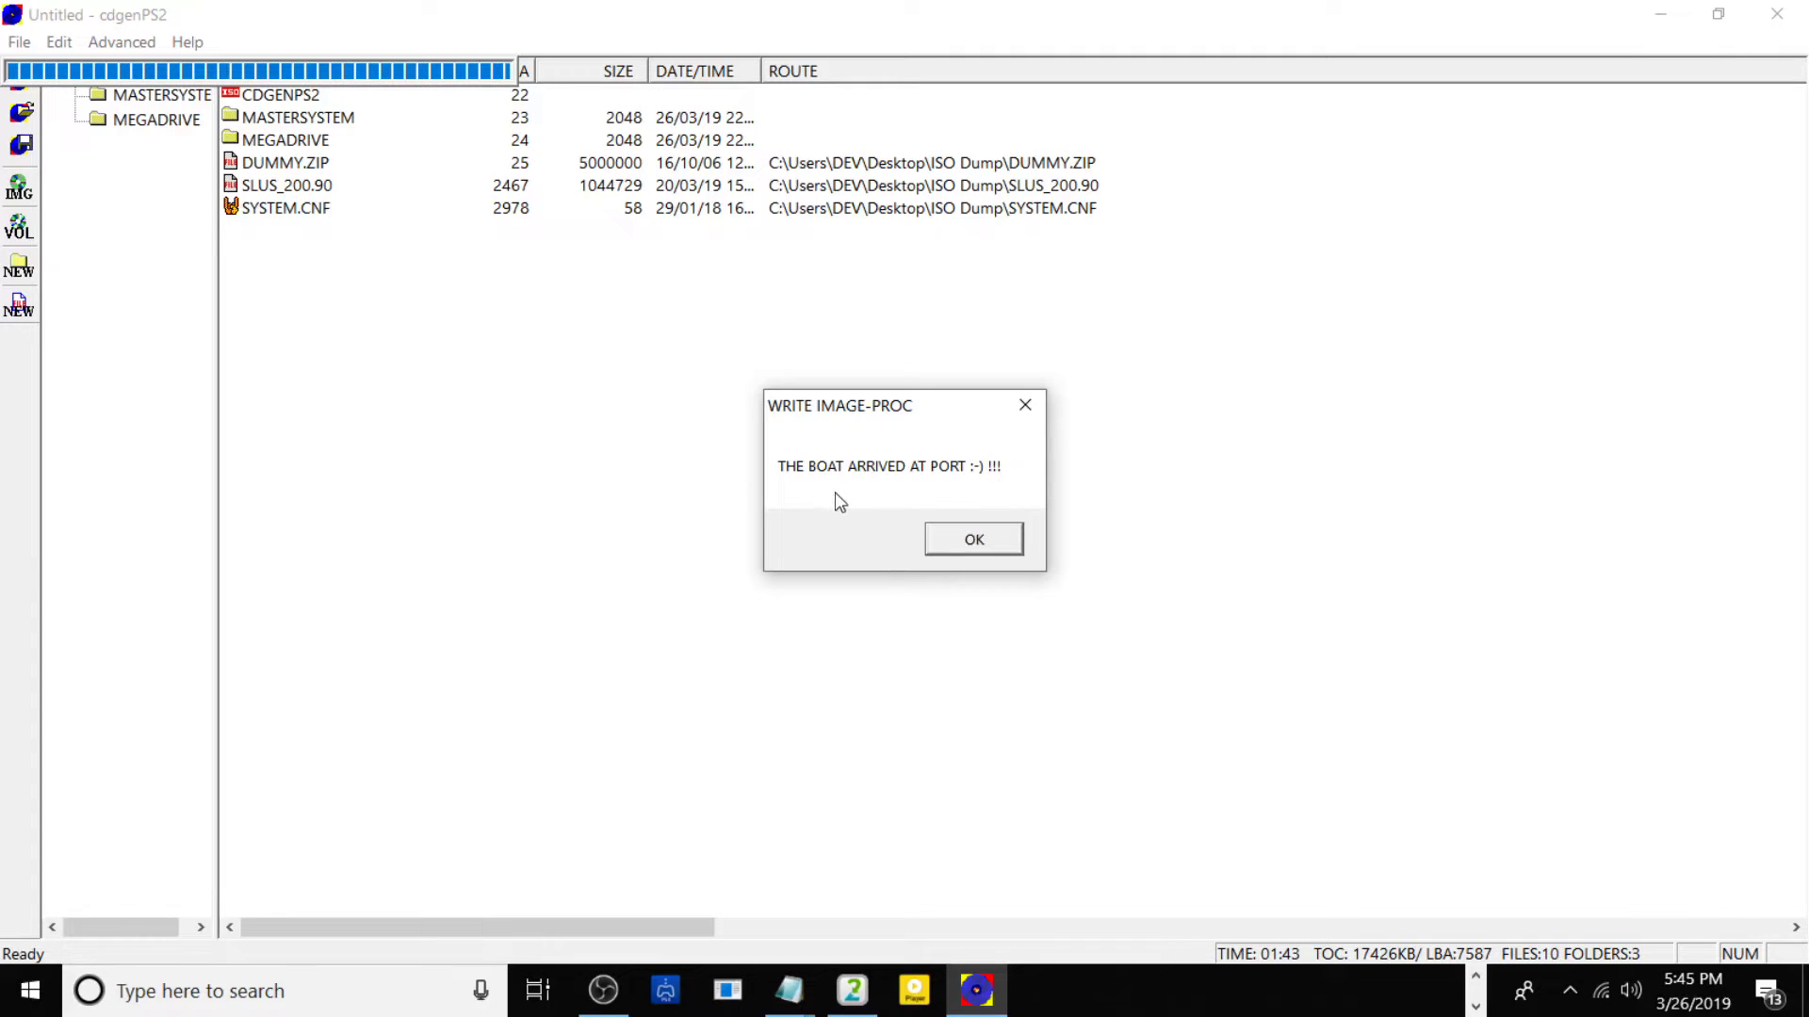
click(958, 554)
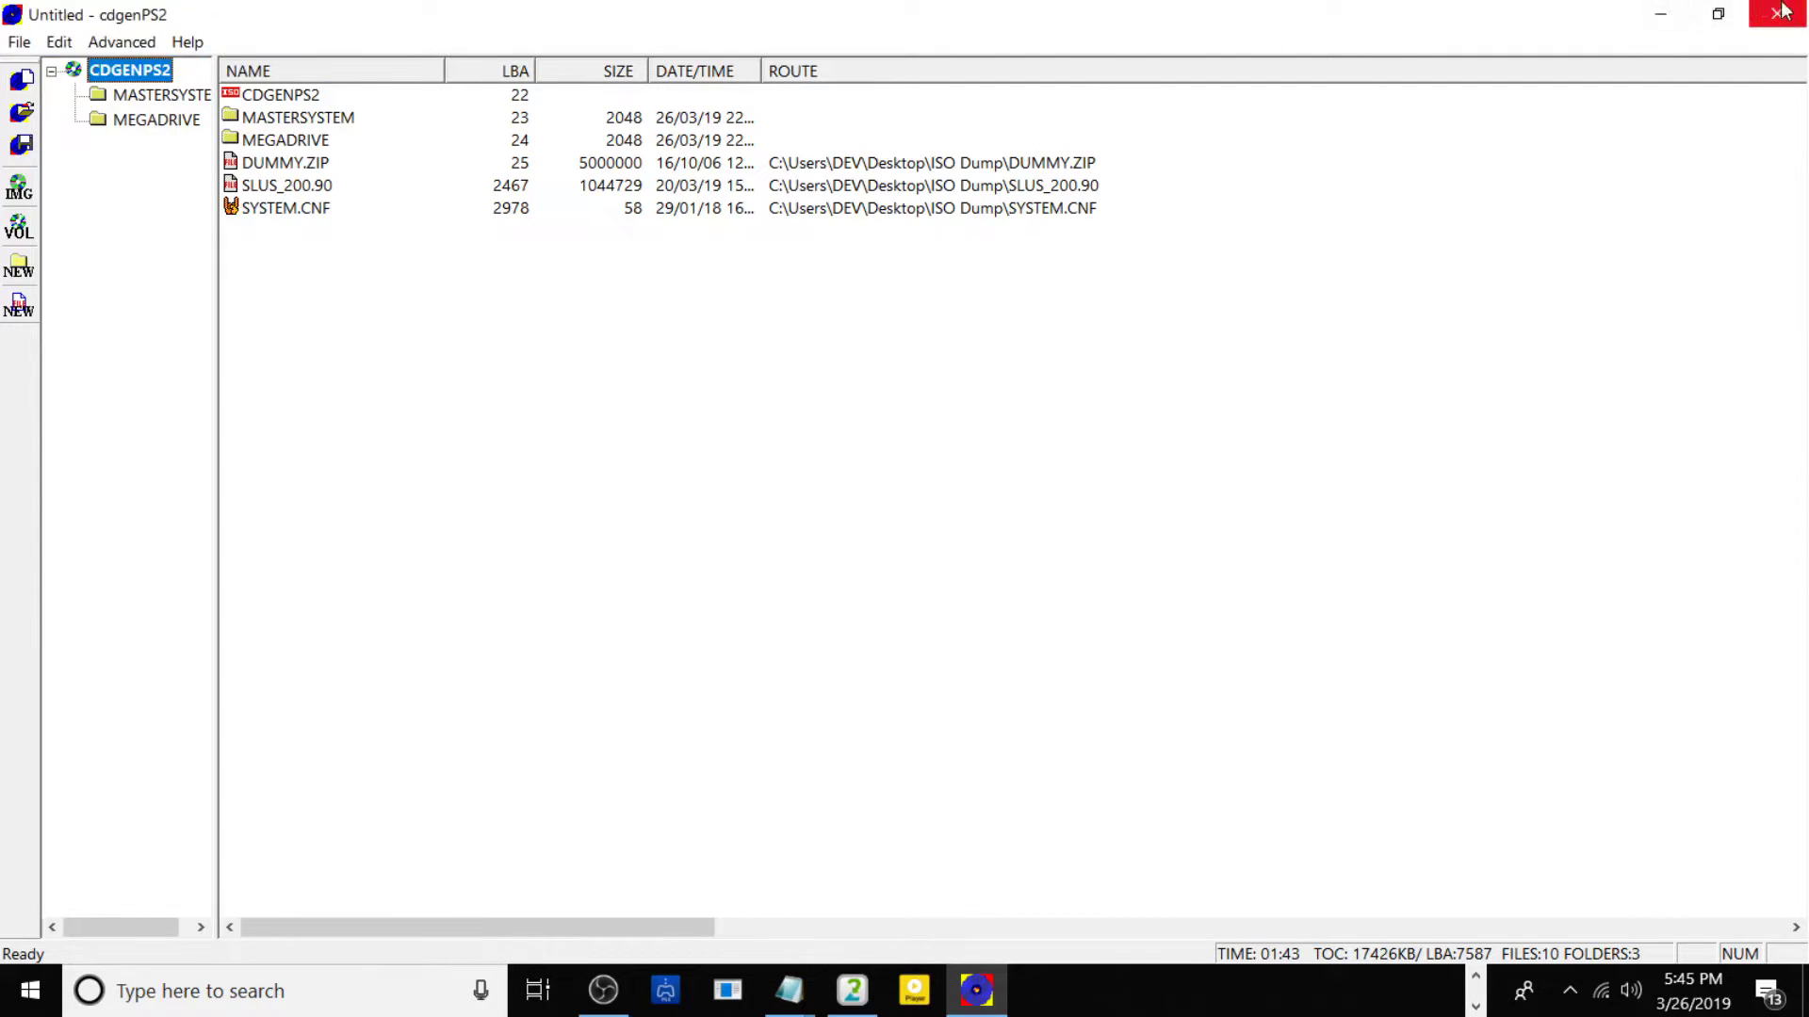
Close CDGenPS2, open PKG Dump\CUSB99997\image maximized, and right-click disc01.iso.
click(1779, 13)
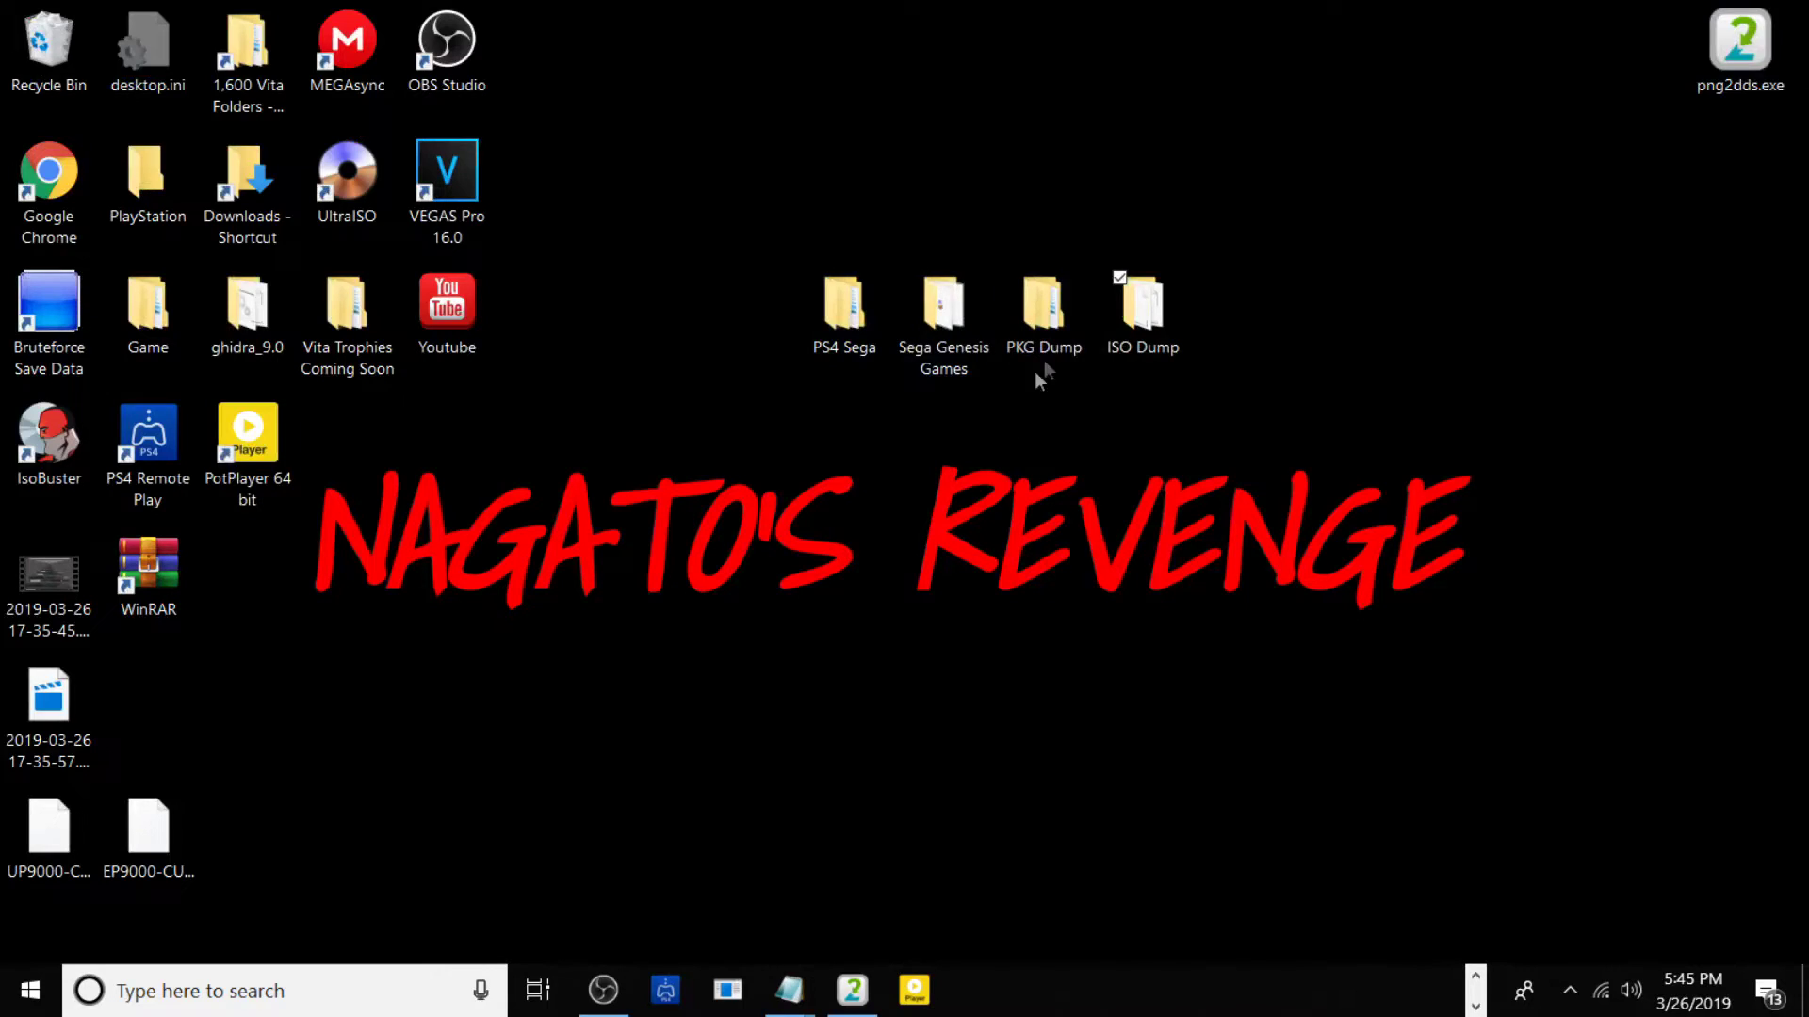
click(1044, 339)
double_click(1043, 337)
click(1009, 294)
double_click(1012, 292)
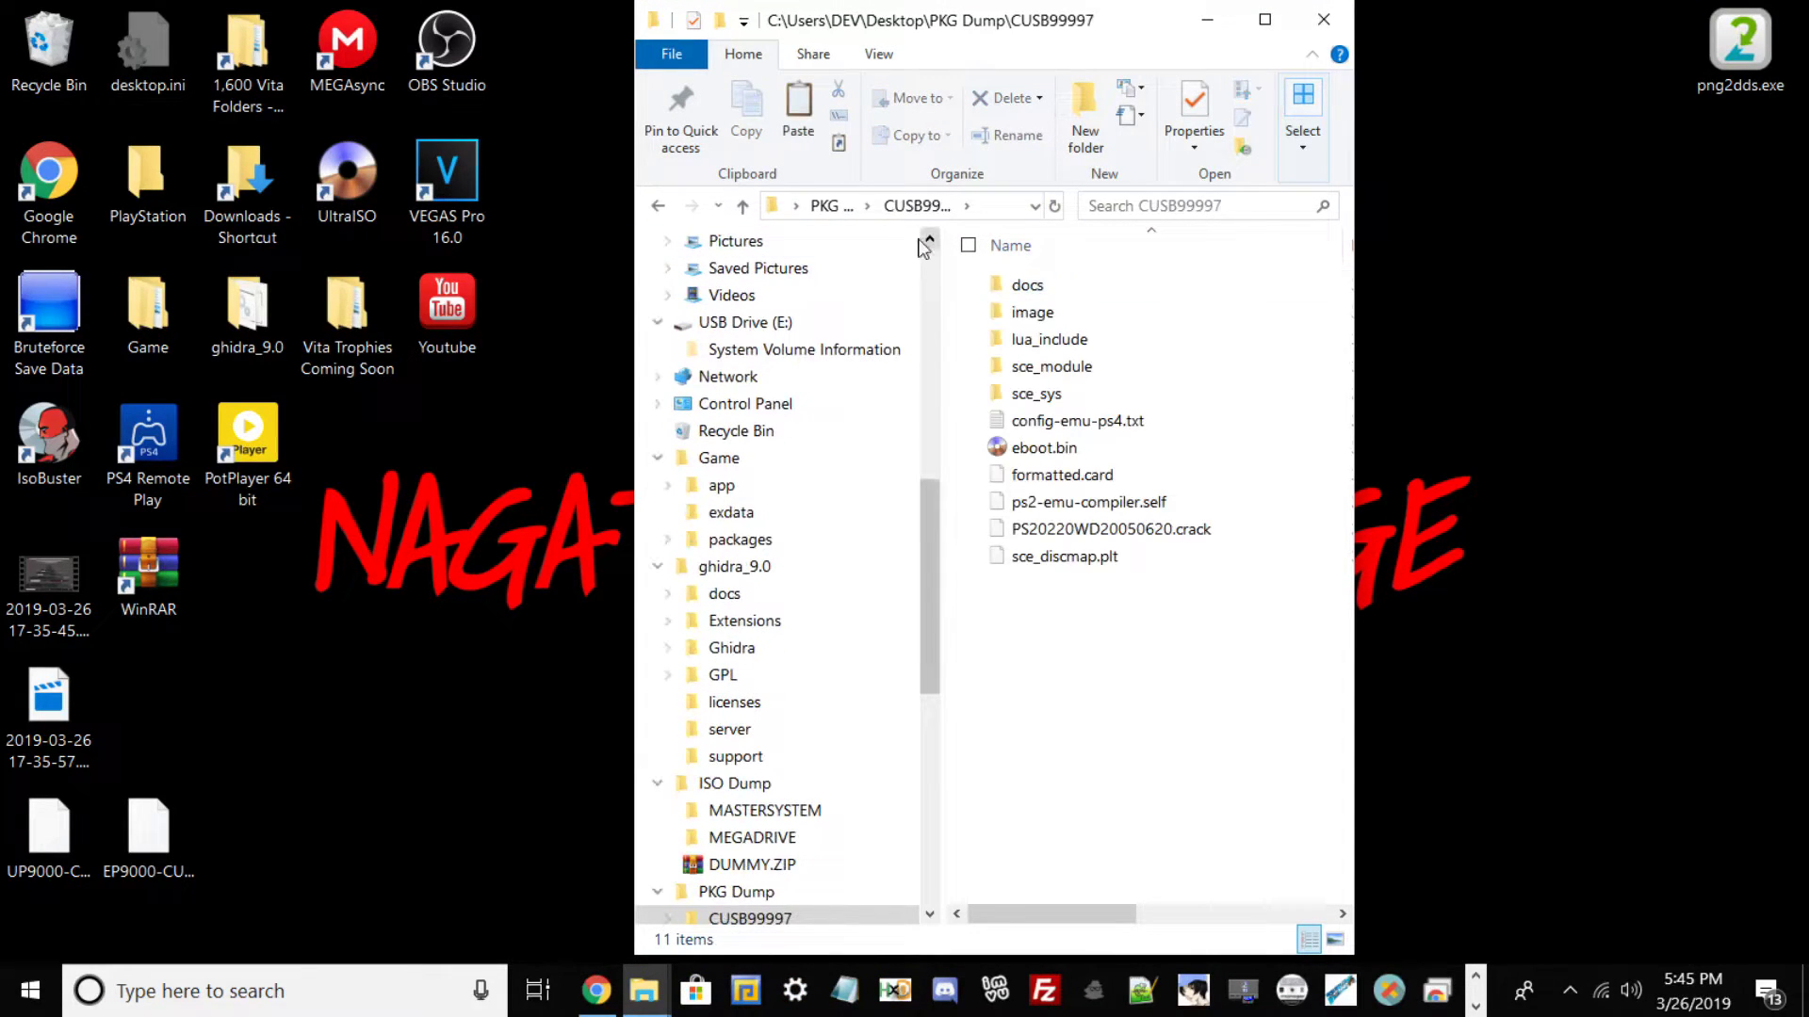
click(1267, 21)
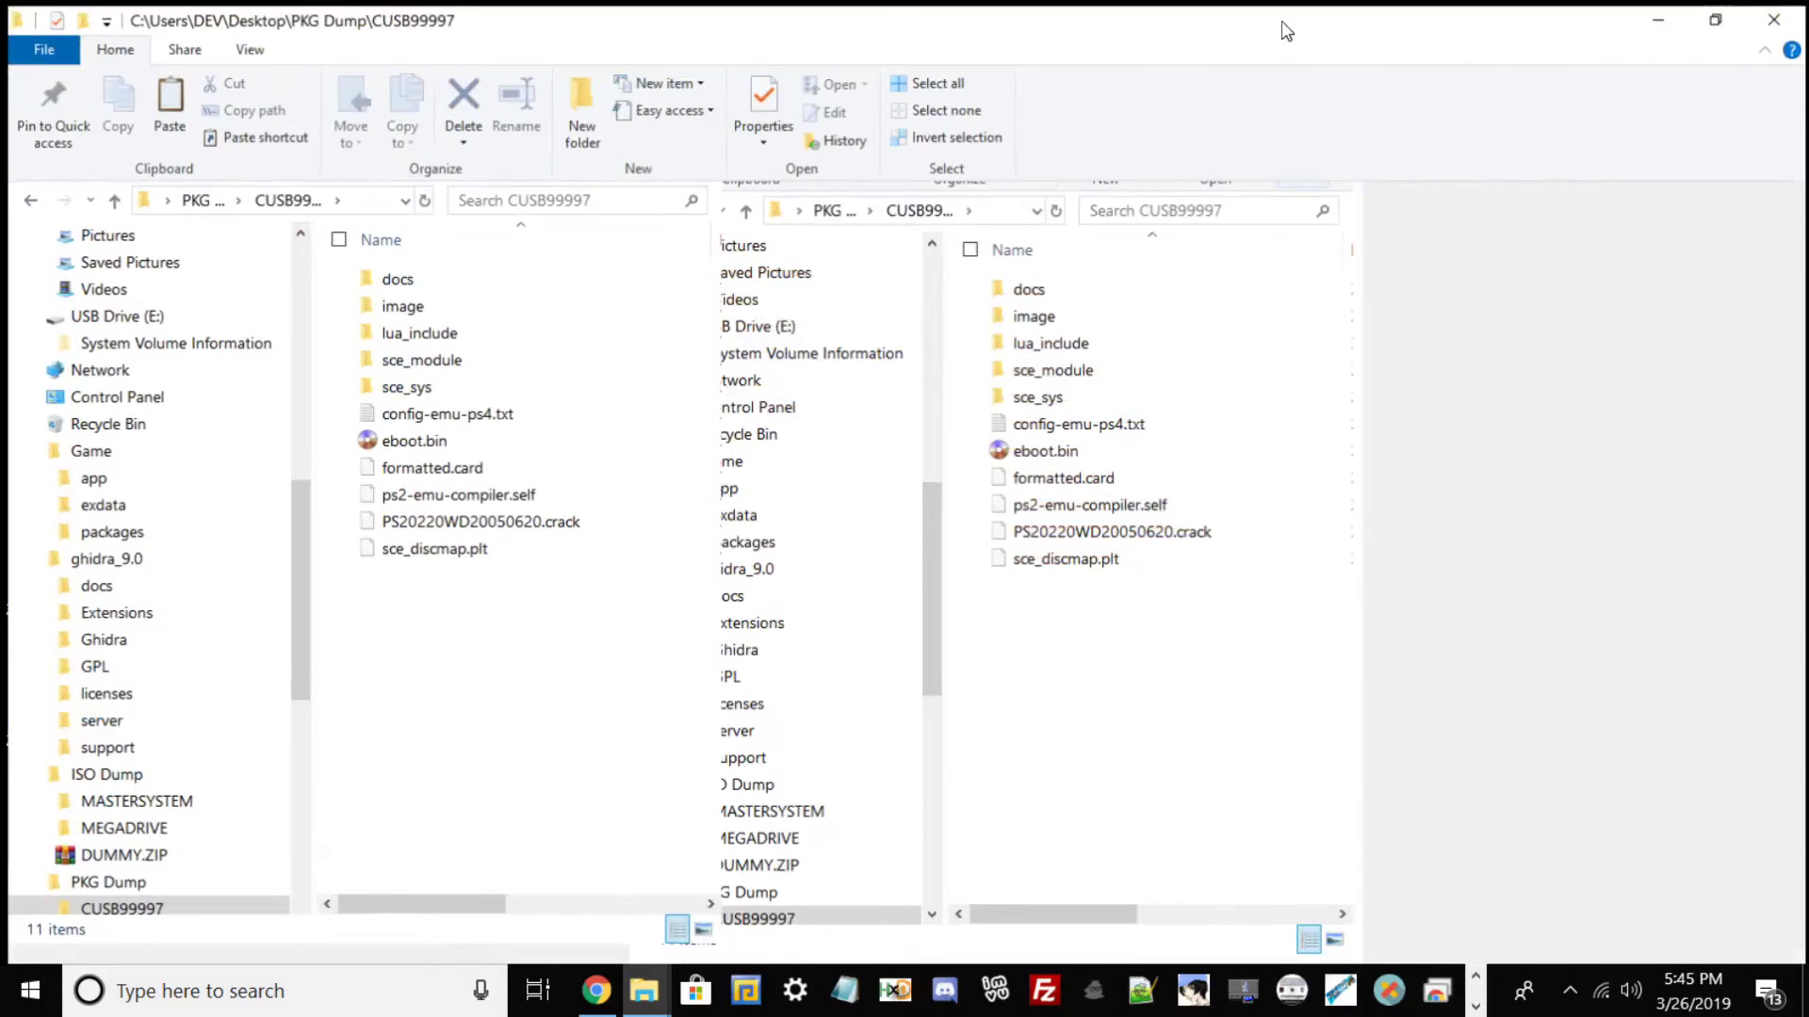
double_click(397, 301)
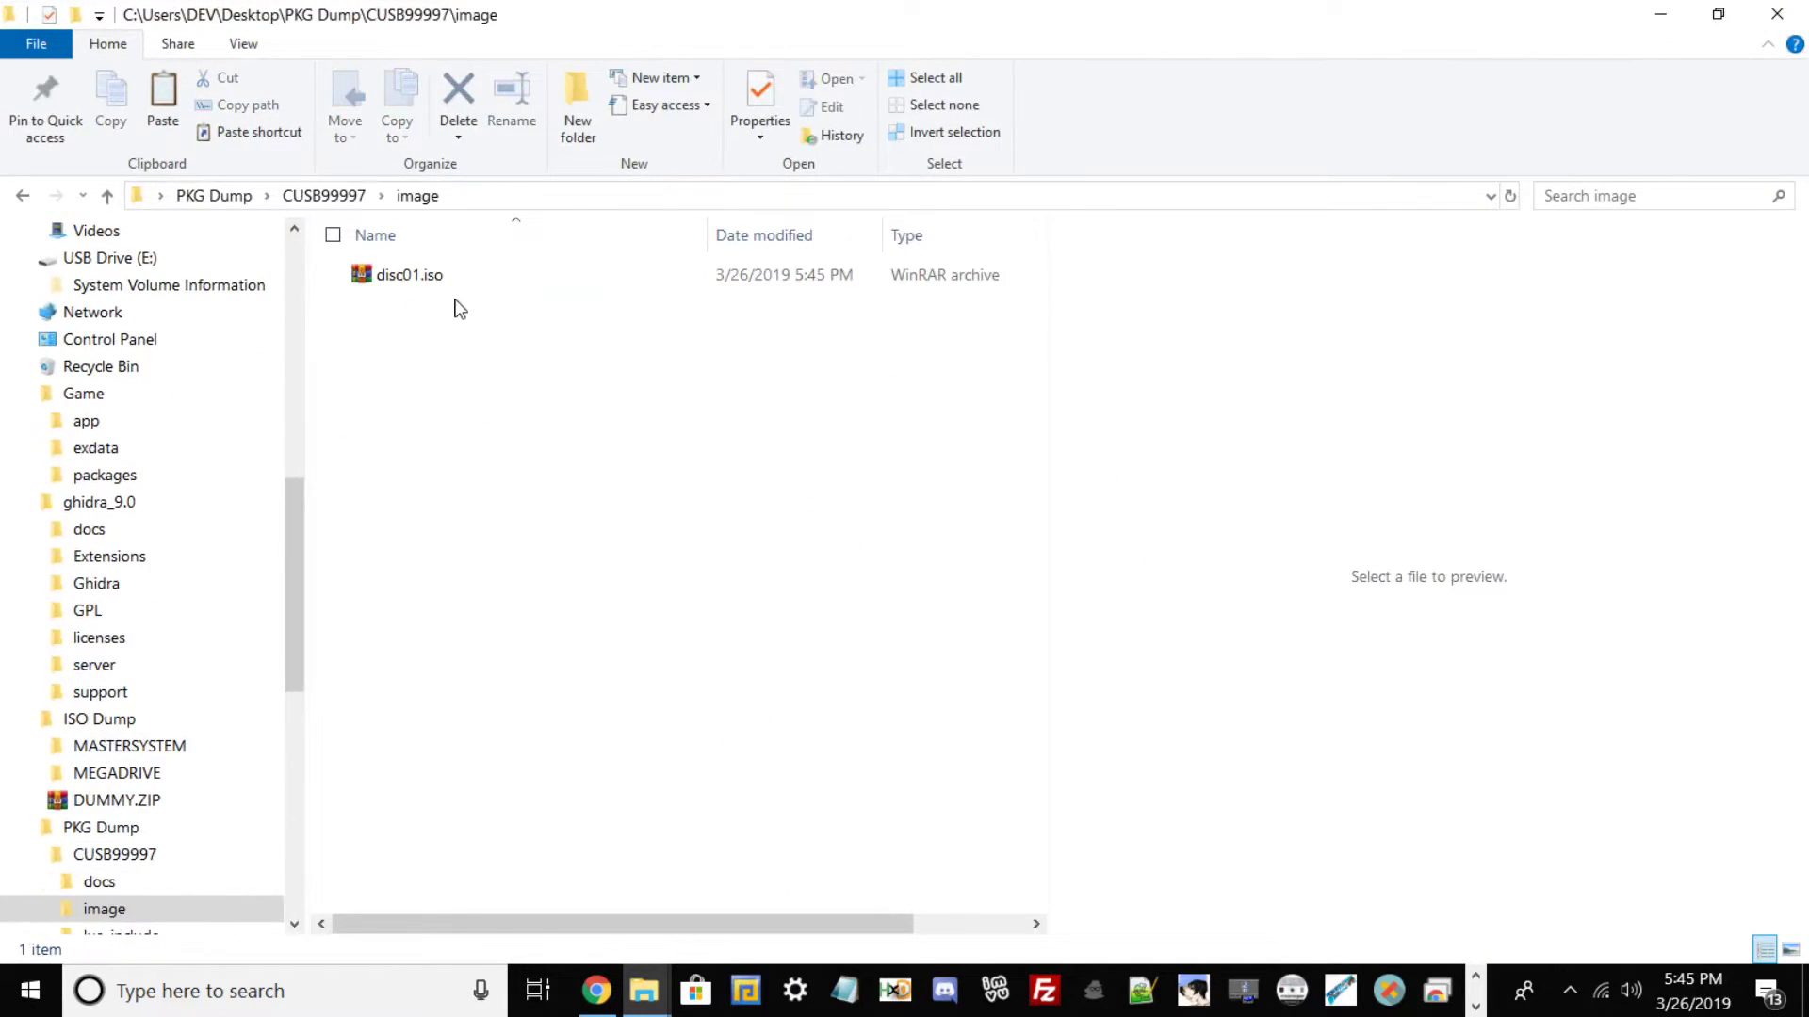
right_click(430, 275)
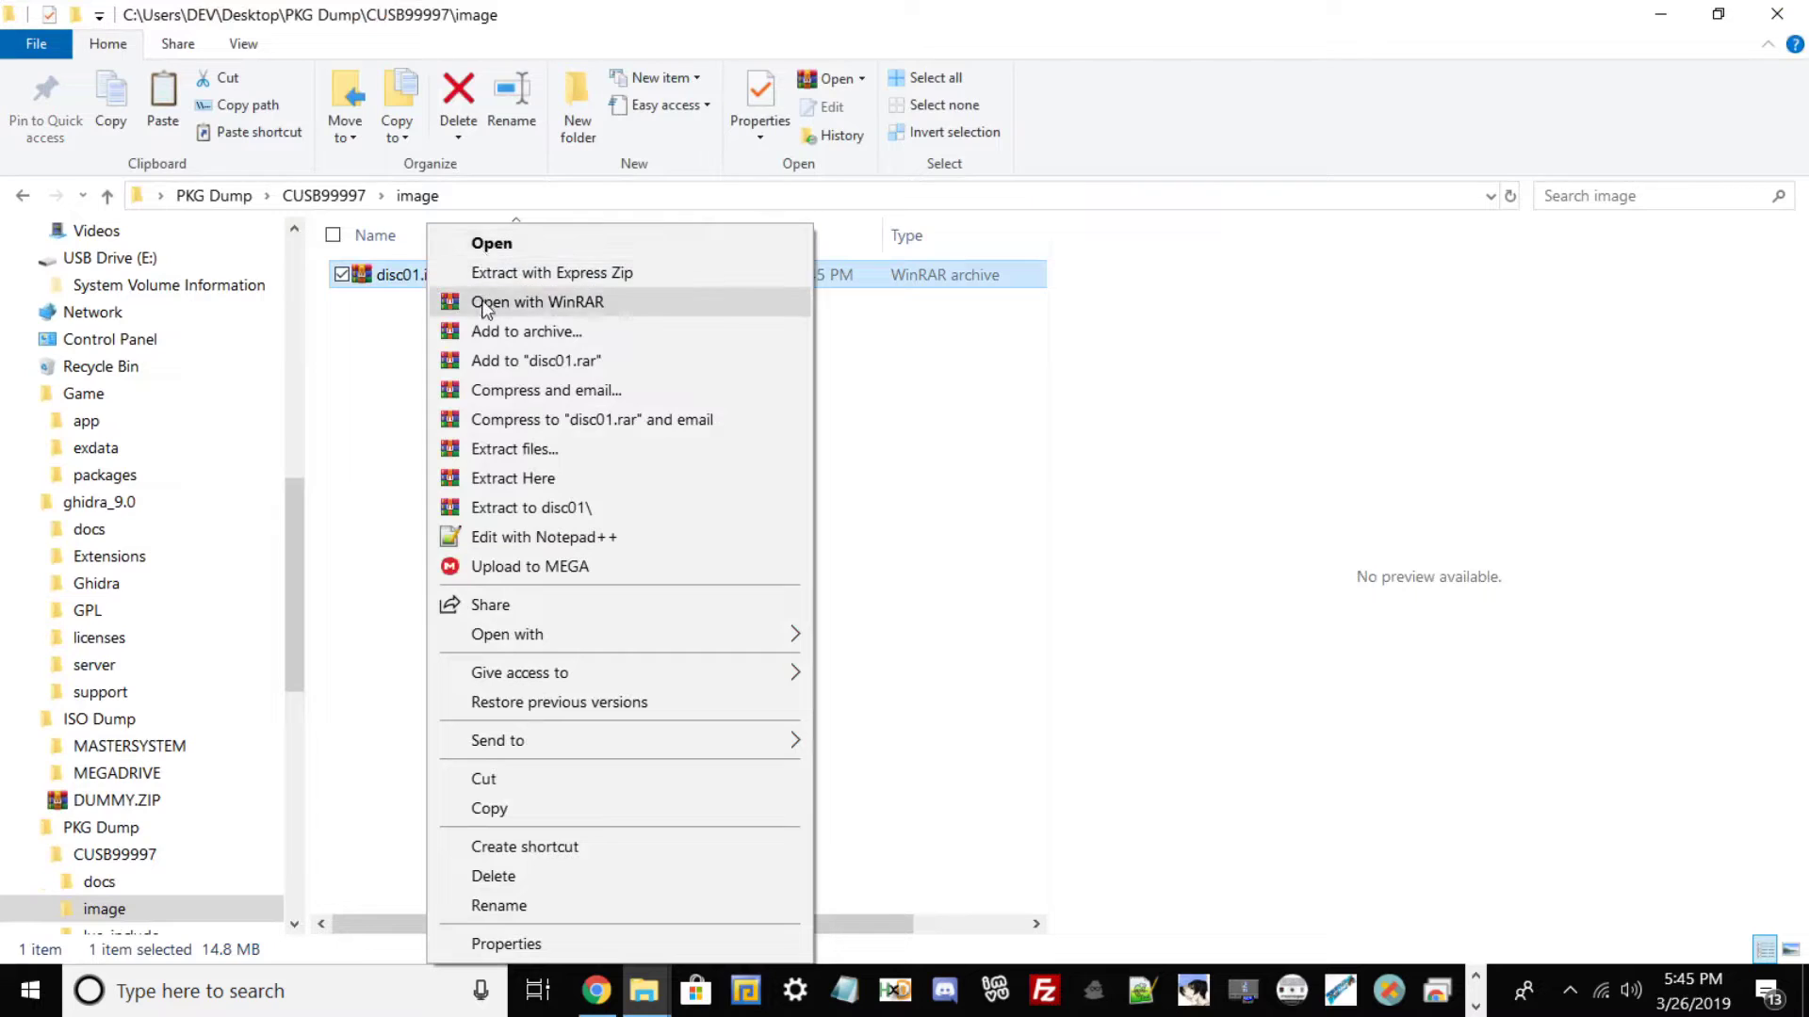
Open disc01.iso in maximized WinRAR and check that MEGADRIVE holds the seven BIN ROMs.
click(484, 302)
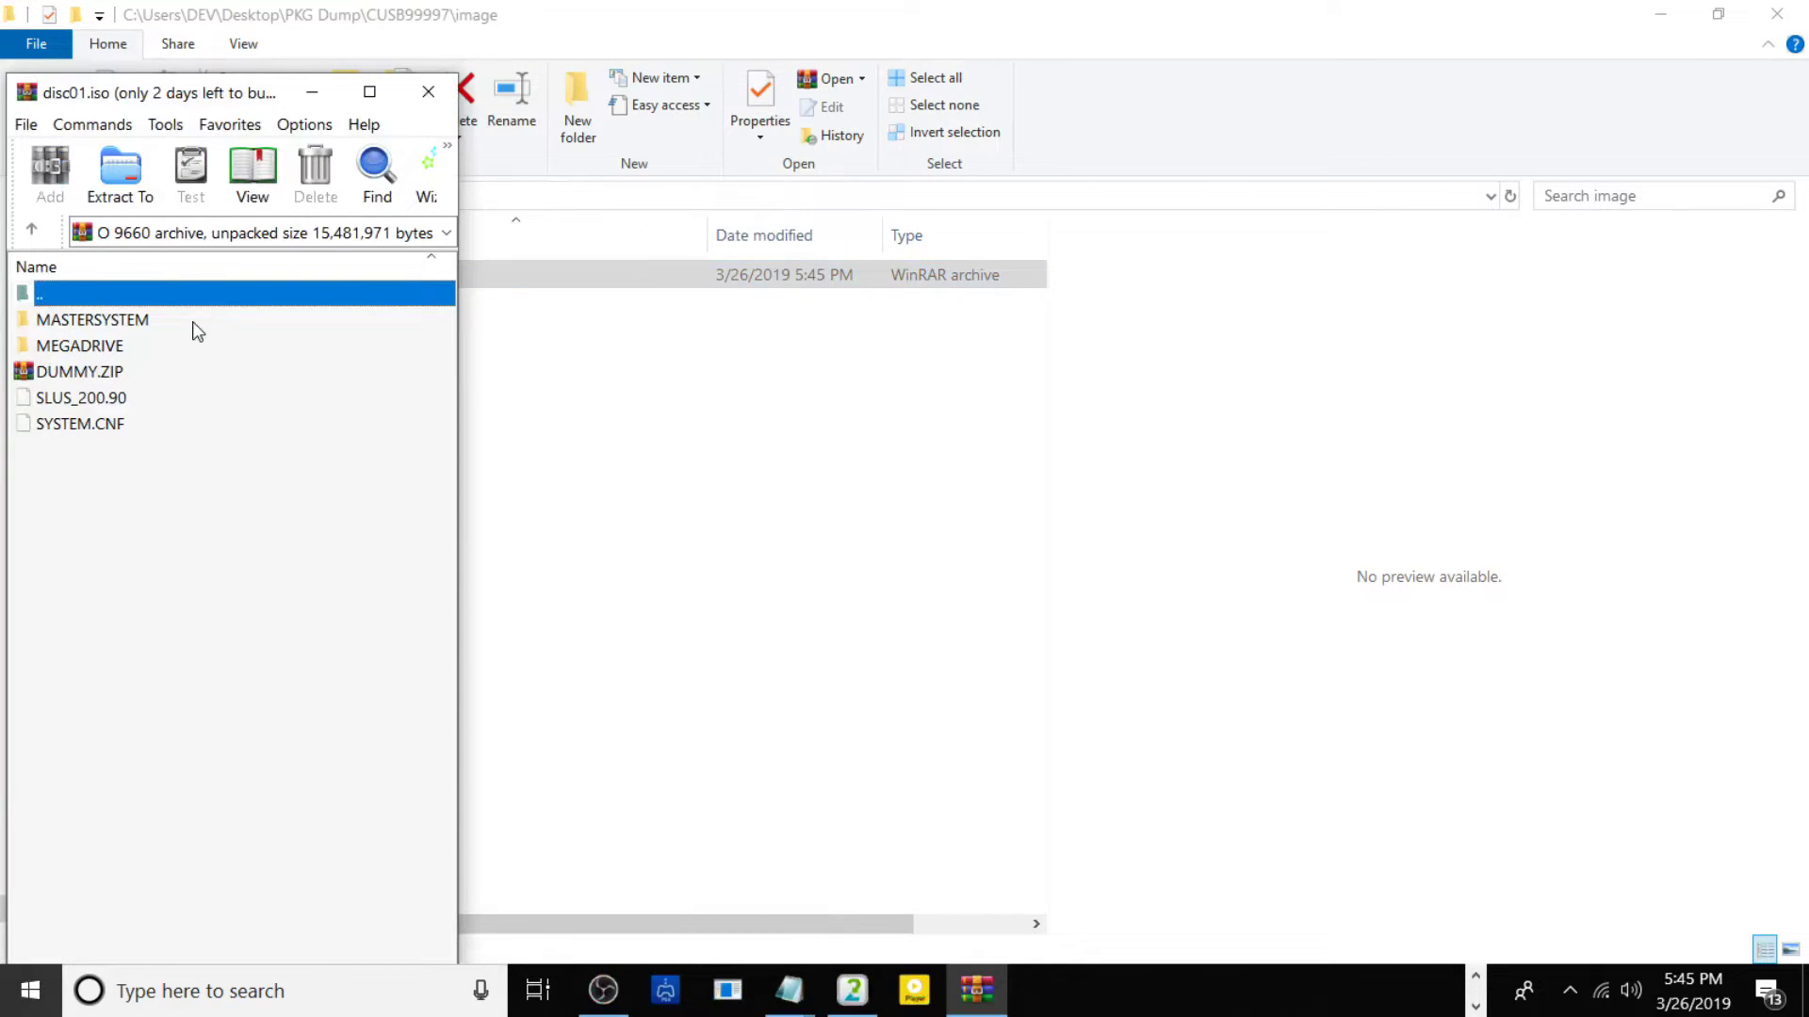
click(369, 91)
click(134, 266)
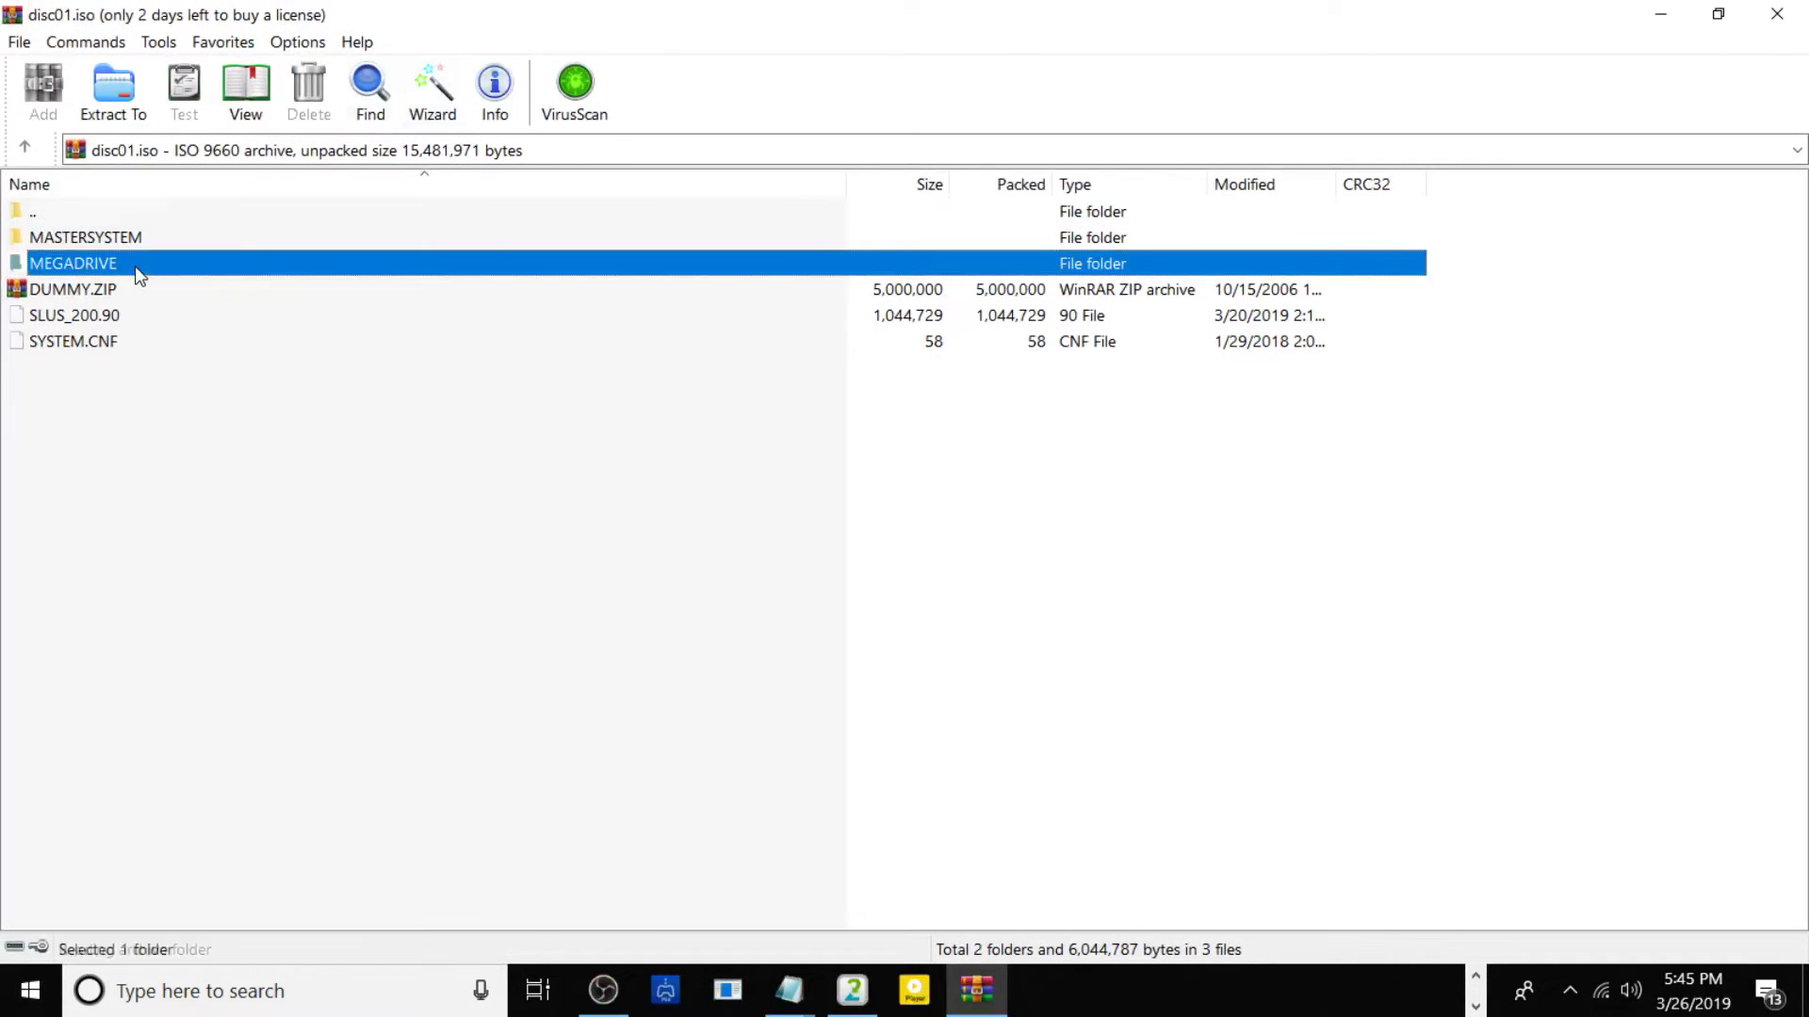
double_click(134, 265)
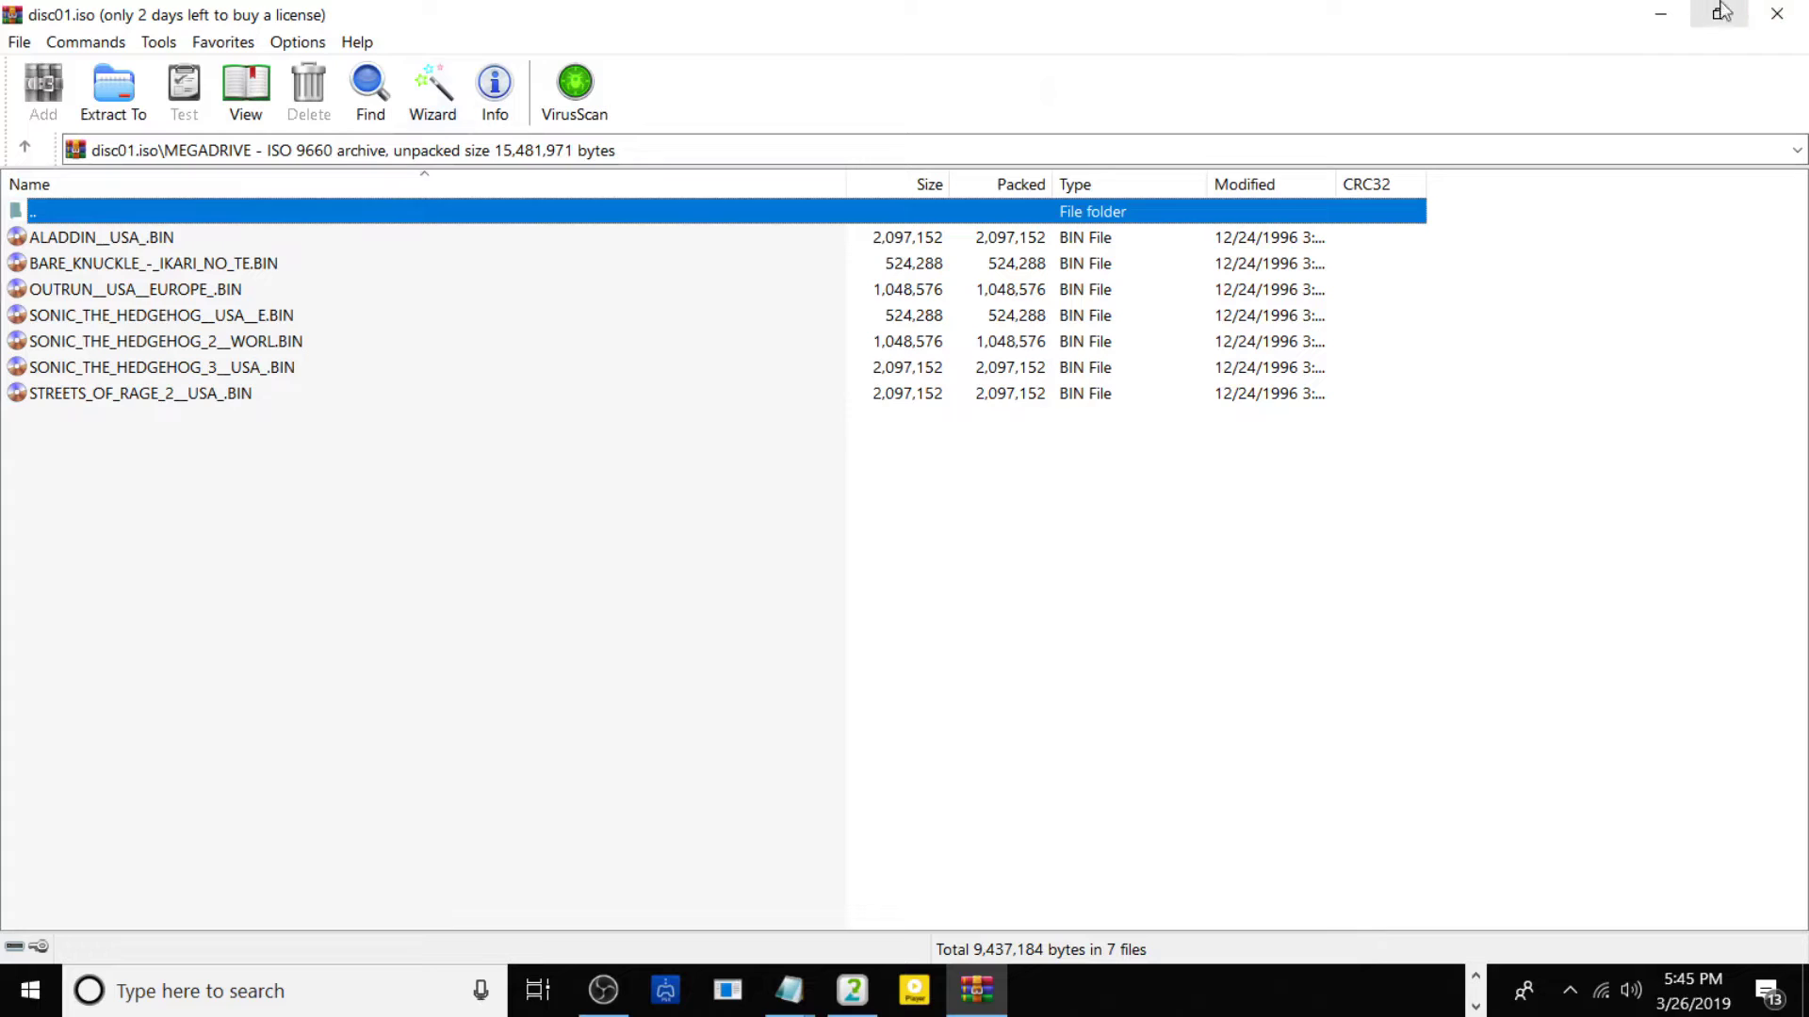
Close WinRAR, return Explorer to CUSB99997, and restore its window size.
click(1777, 13)
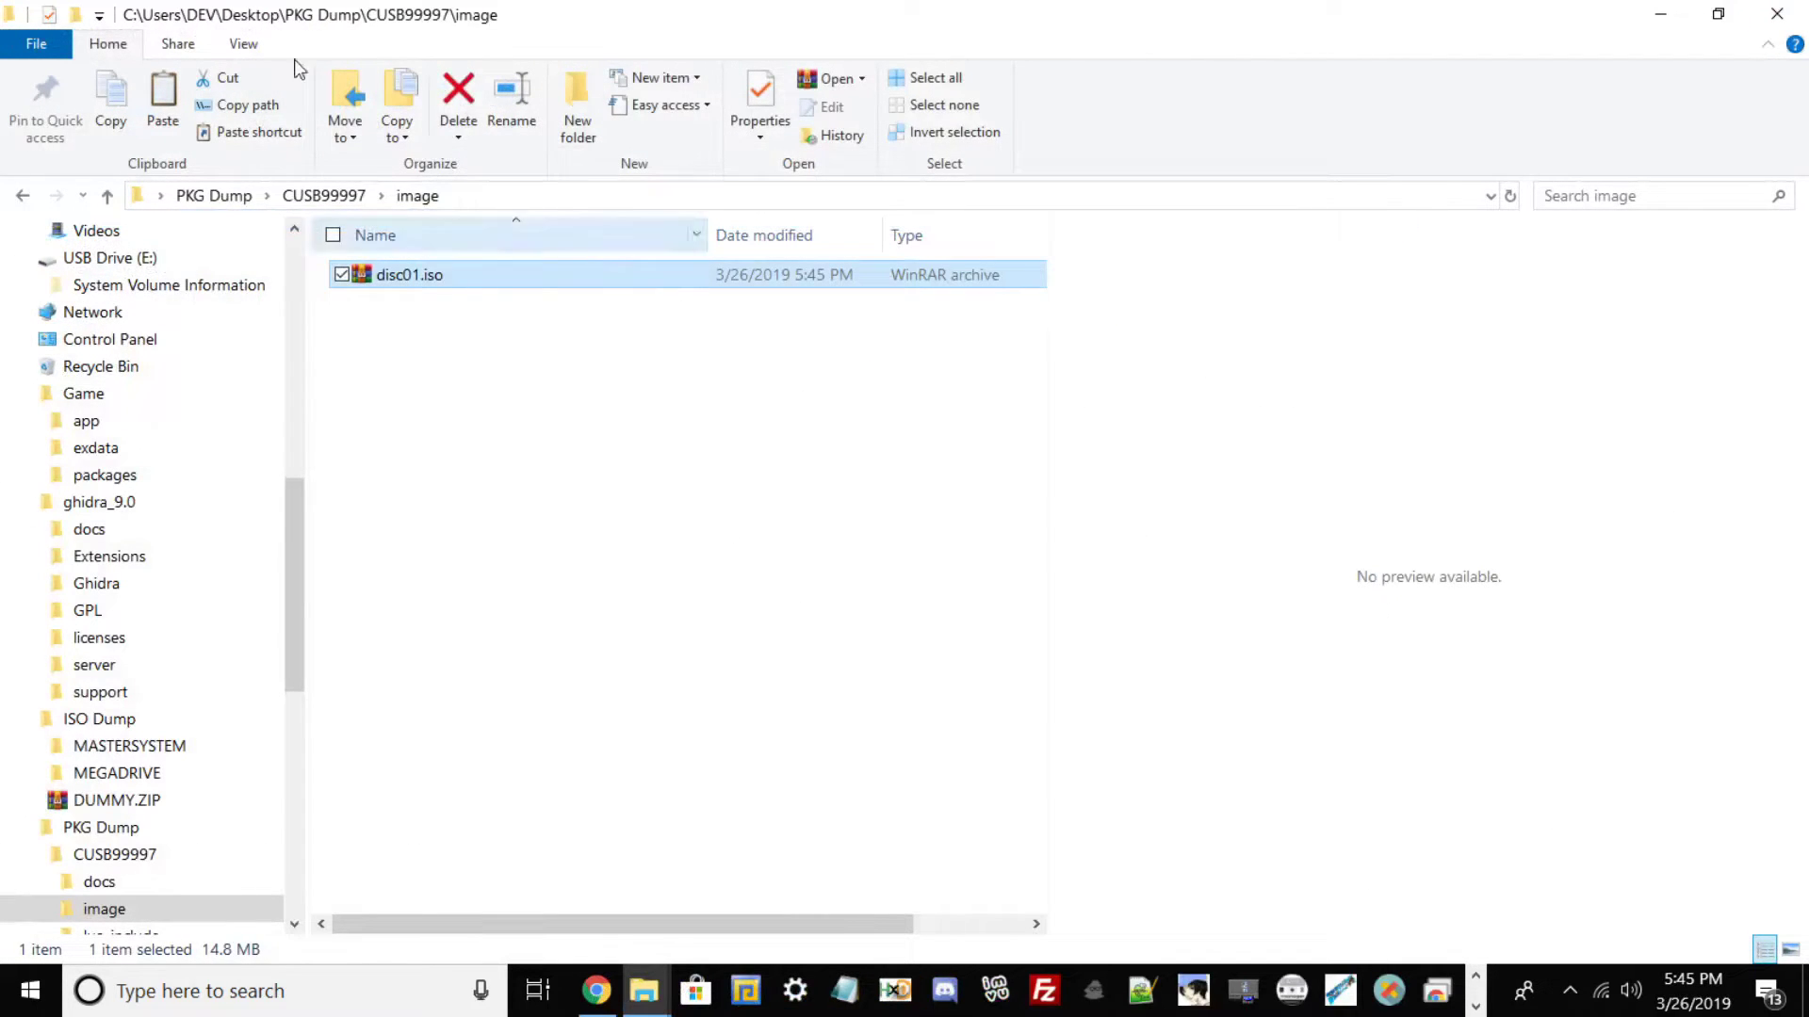
click(343, 194)
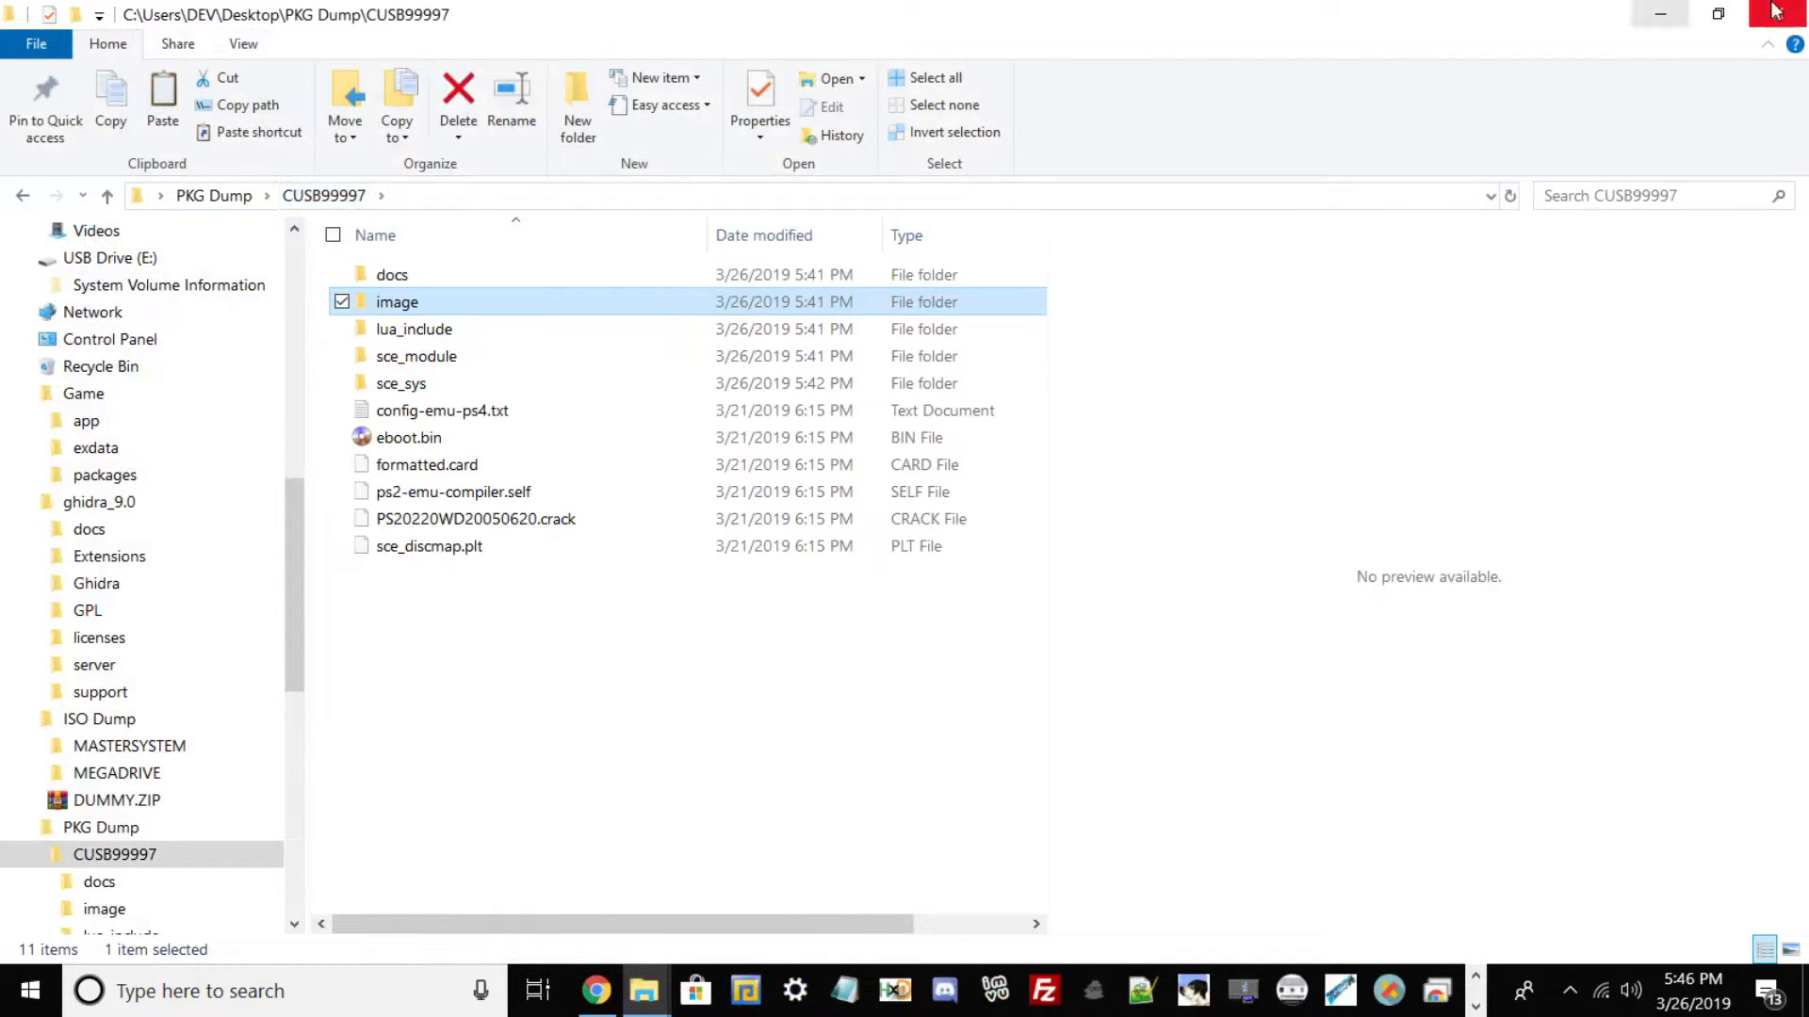
click(1717, 13)
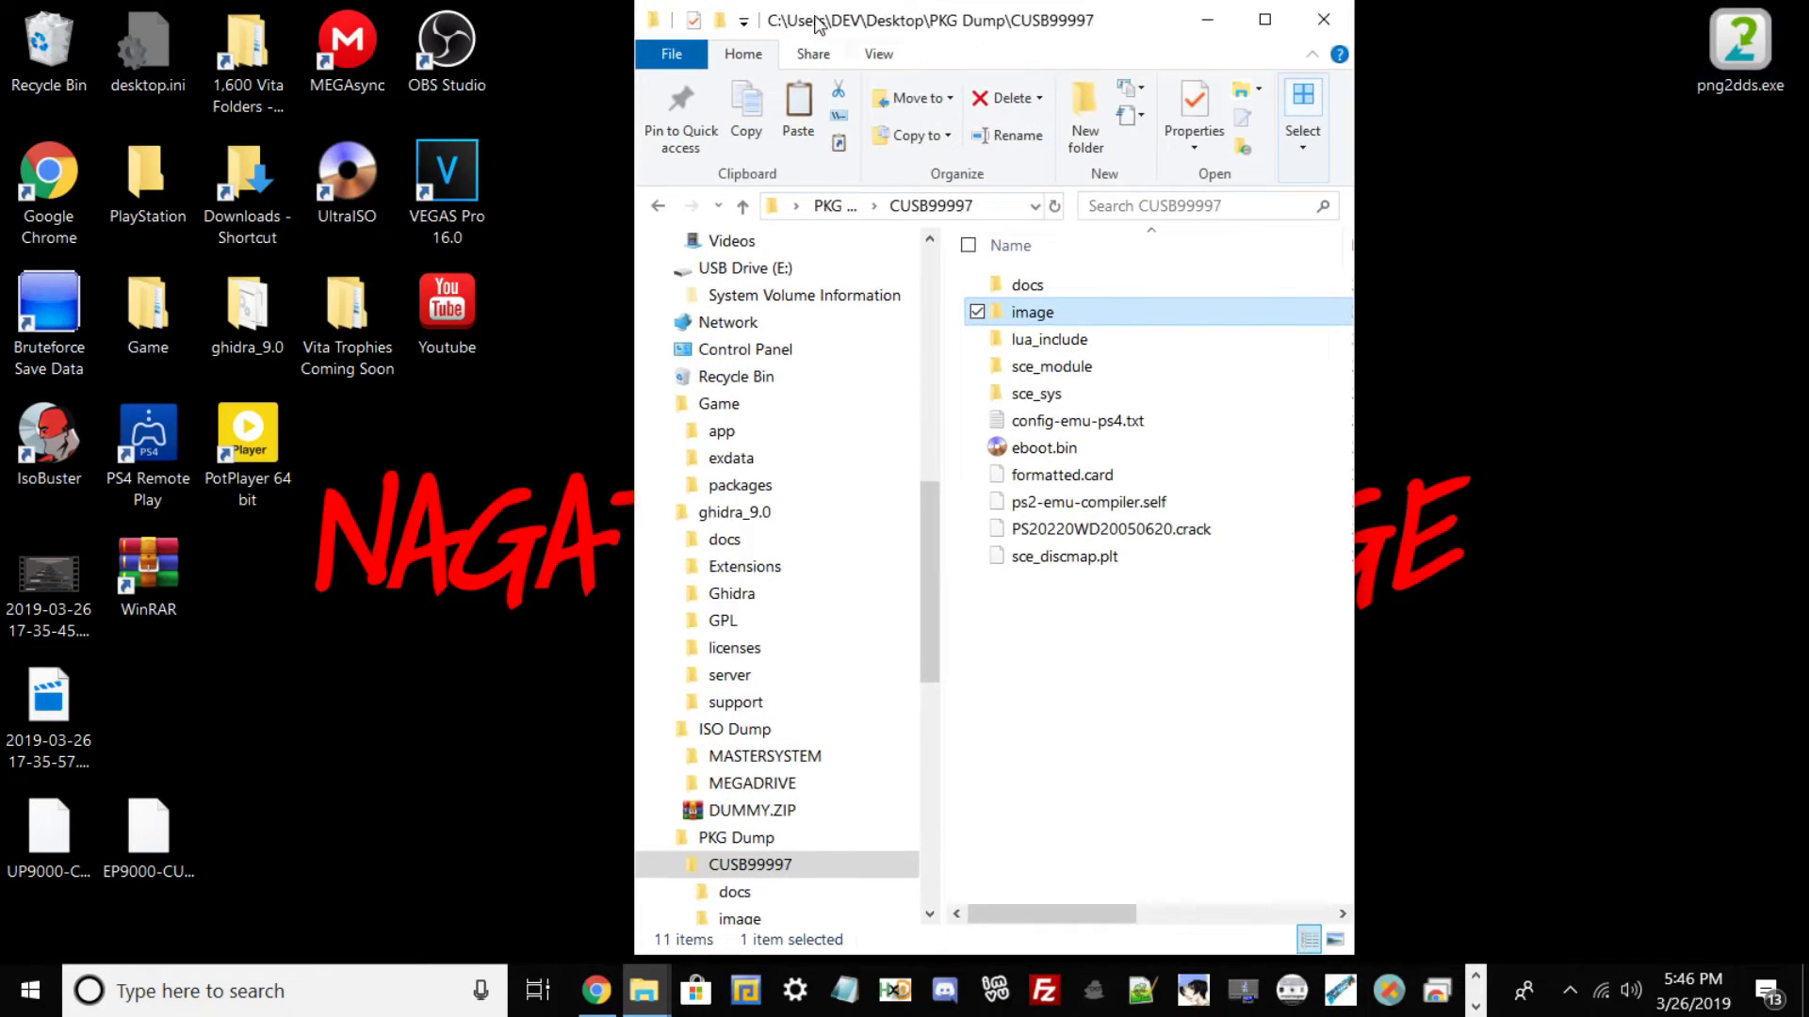